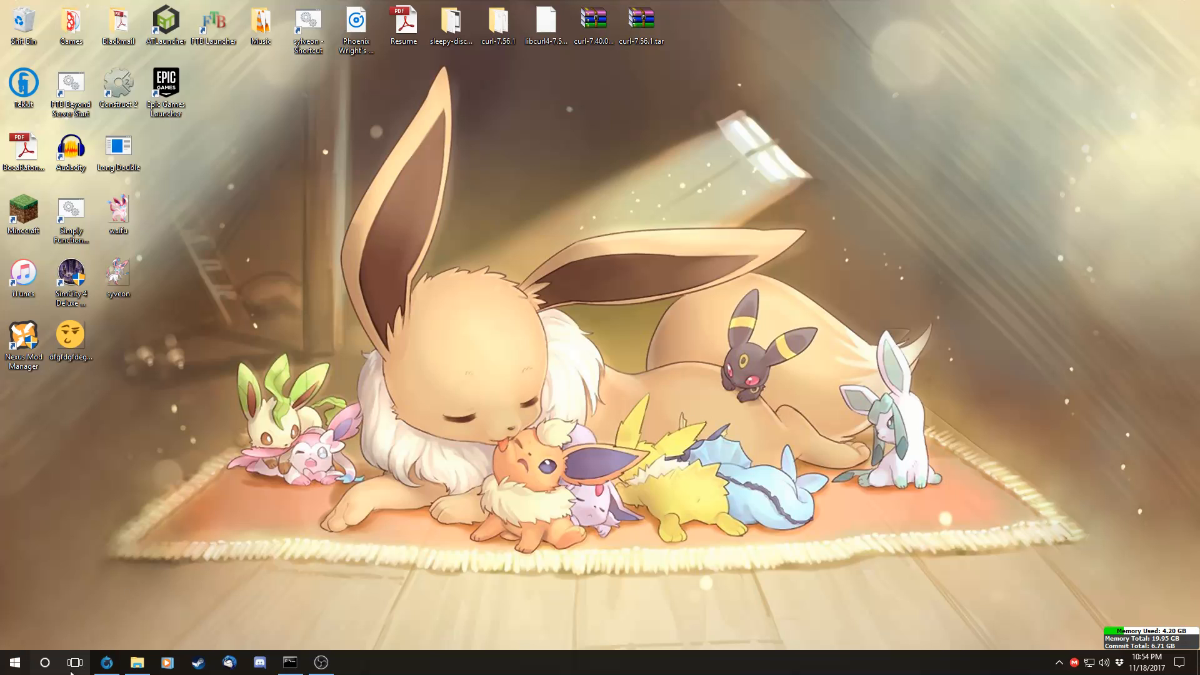
{"action": "right_click", "coordinate": [107, 662]}
{"action": "left_click", "coordinate": [531, 453]}
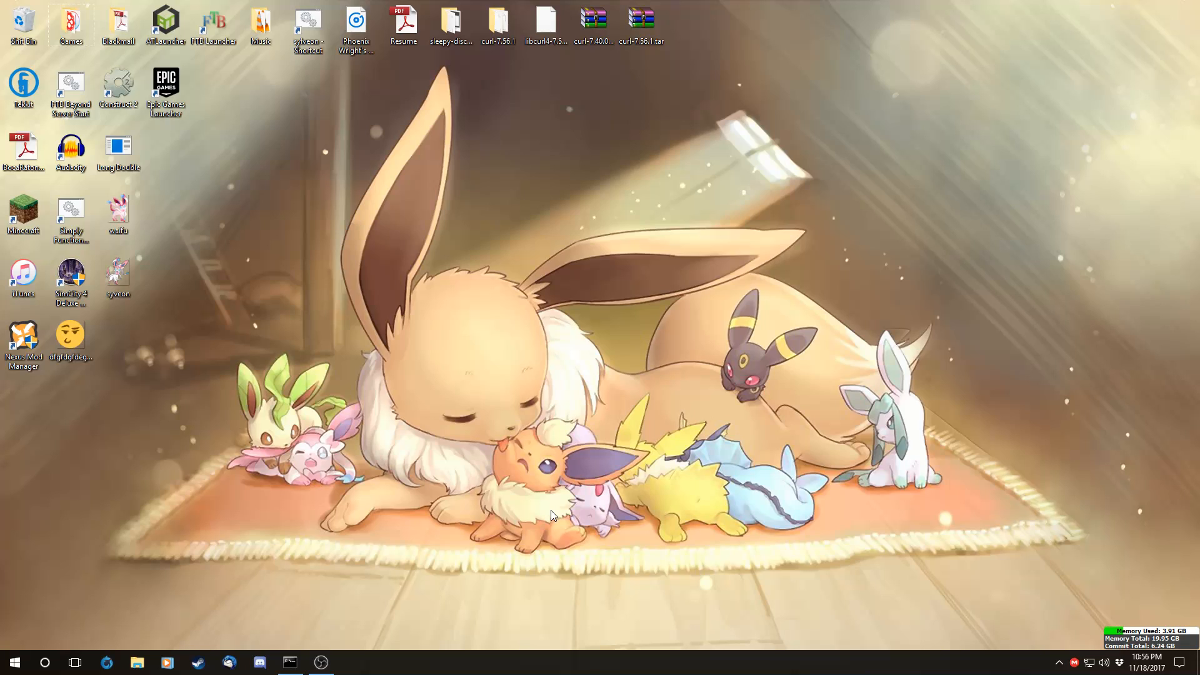
- Open the waifu image from the desktop, examine the face and ribbons up close, and close the image
{"action": "left_click", "coordinate": [118, 213]}
{"action": "double_click", "coordinate": [118, 212]}
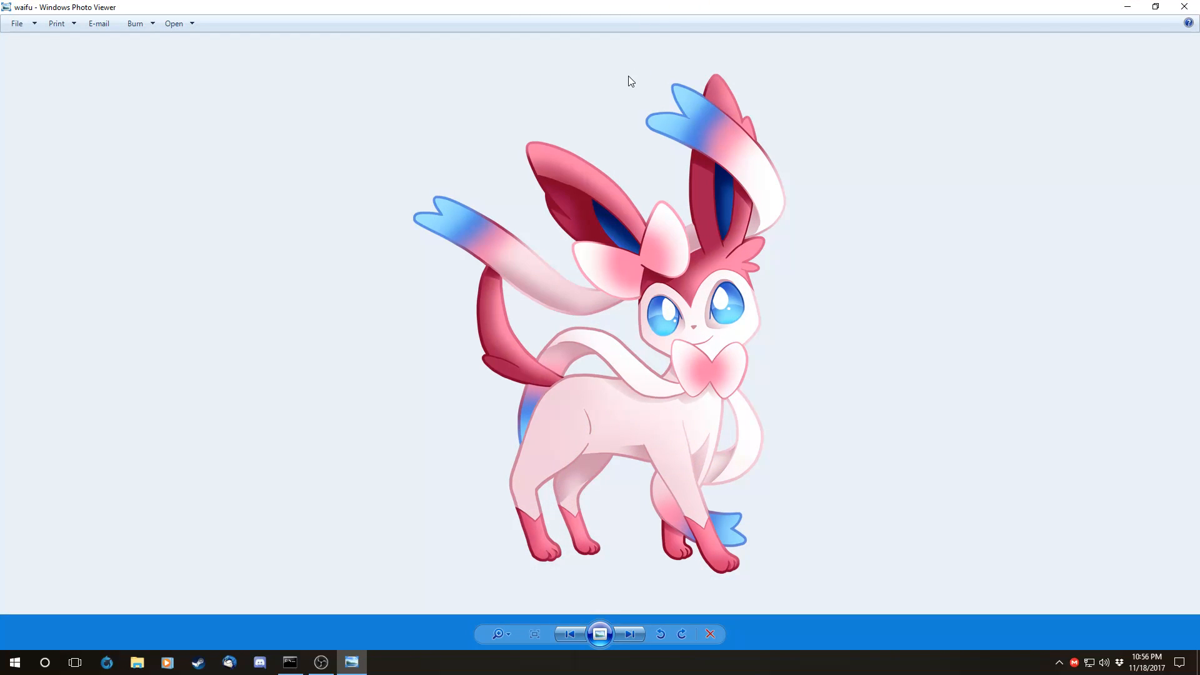
{"action": "scroll", "coordinate": [638, 122], "scroll_direction": "up", "scroll_amount": 5}
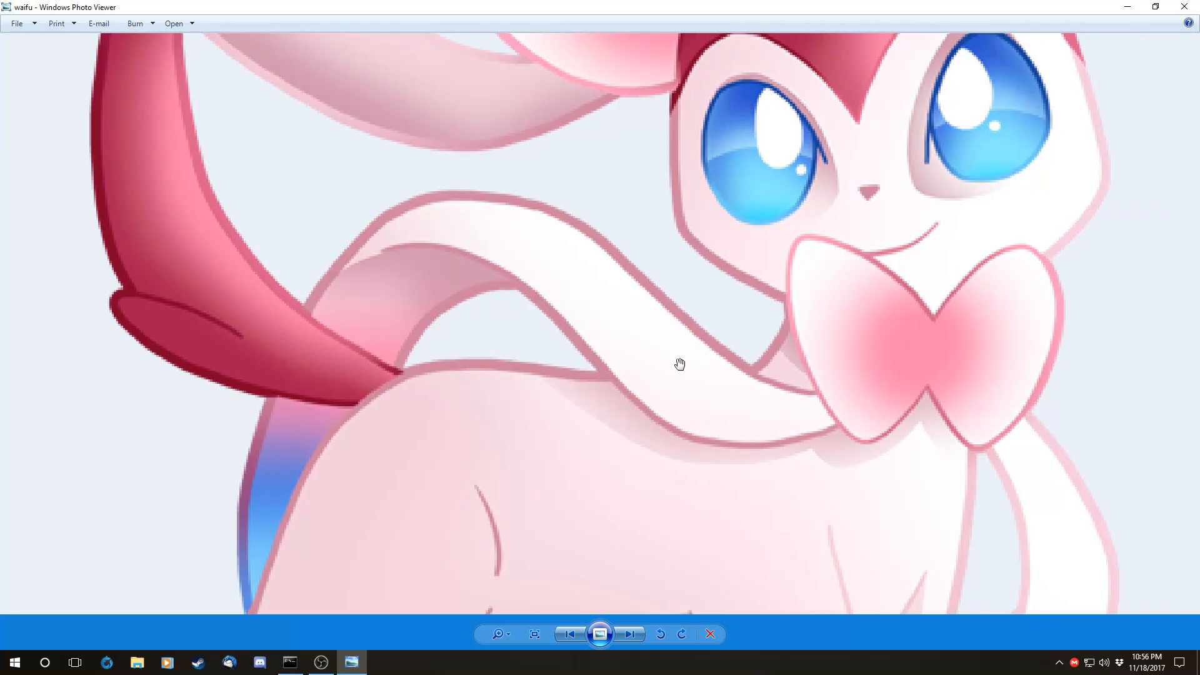
{"action": "left_click_drag", "start_coordinate": [912, 231], "coordinate": [794, 380]}
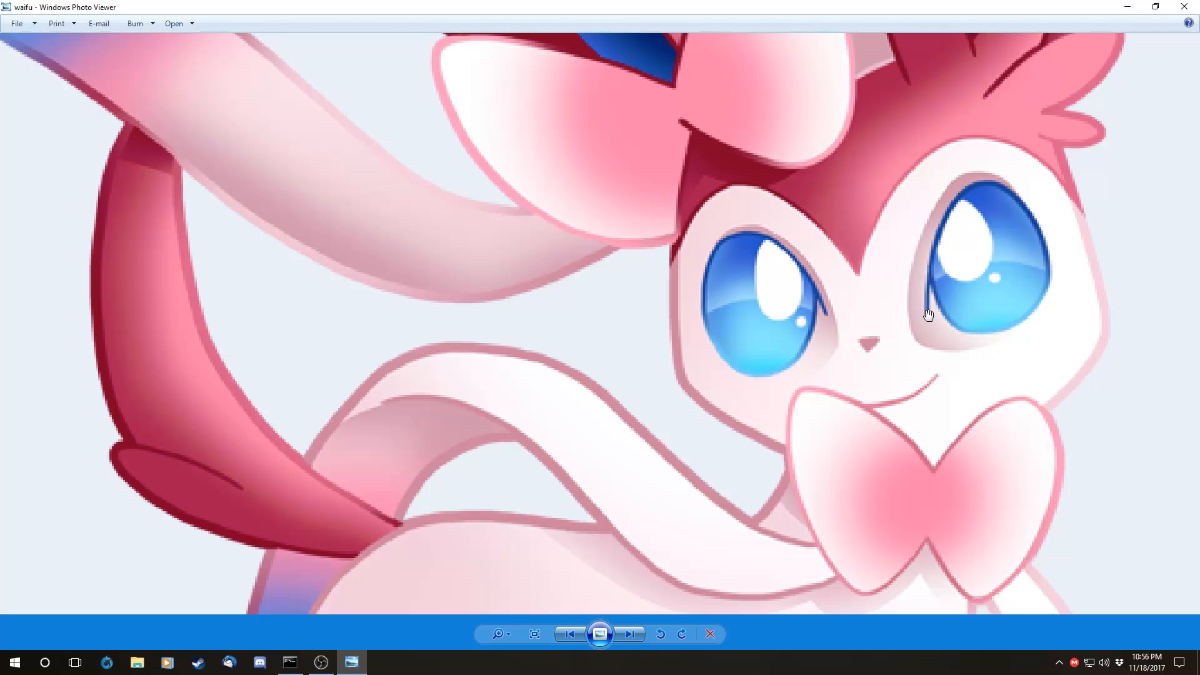
{"action": "left_click_drag", "start_coordinate": [928, 315], "coordinate": [910, 356]}
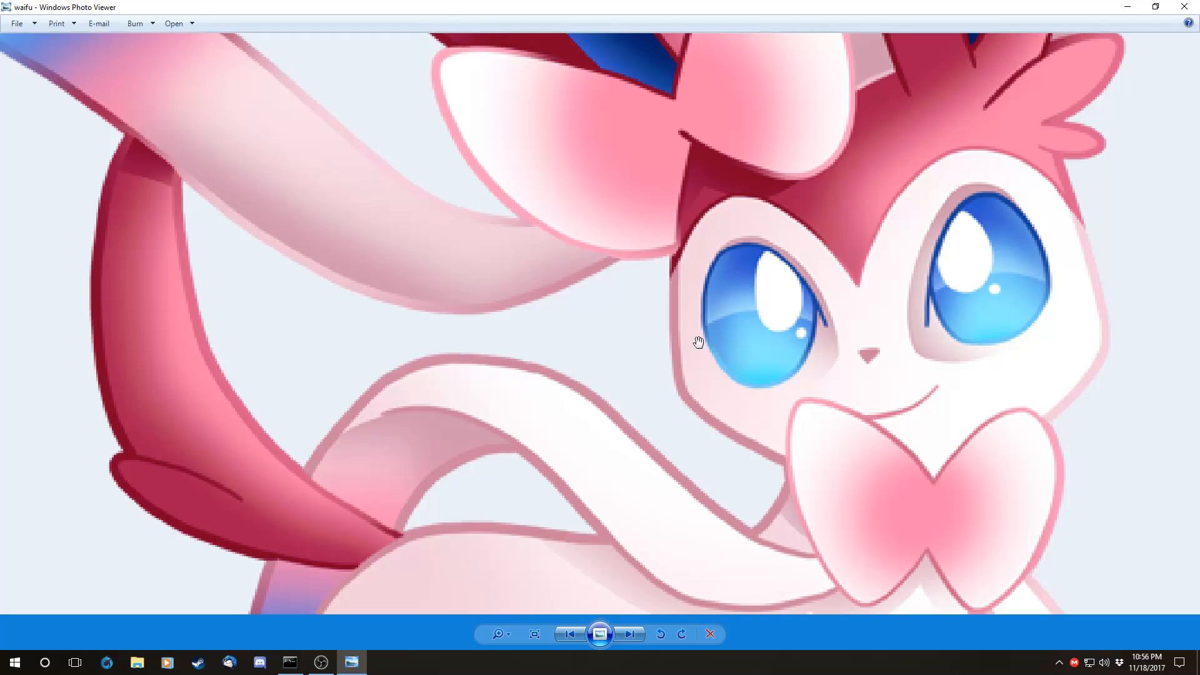
{"action": "scroll", "coordinate": [642, 378], "scroll_direction": "up", "scroll_amount": 1}
{"action": "scroll", "coordinate": [600, 372], "scroll_direction": "down", "scroll_amount": 2}
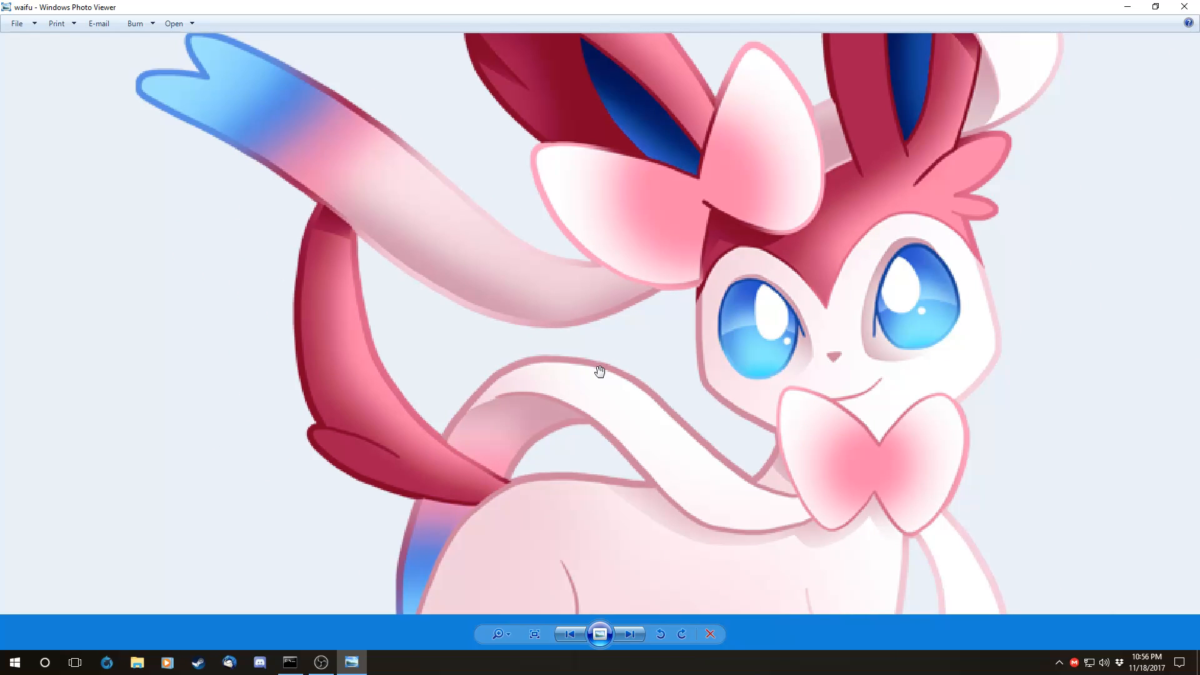
{"action": "key", "text": "alt+F4"}
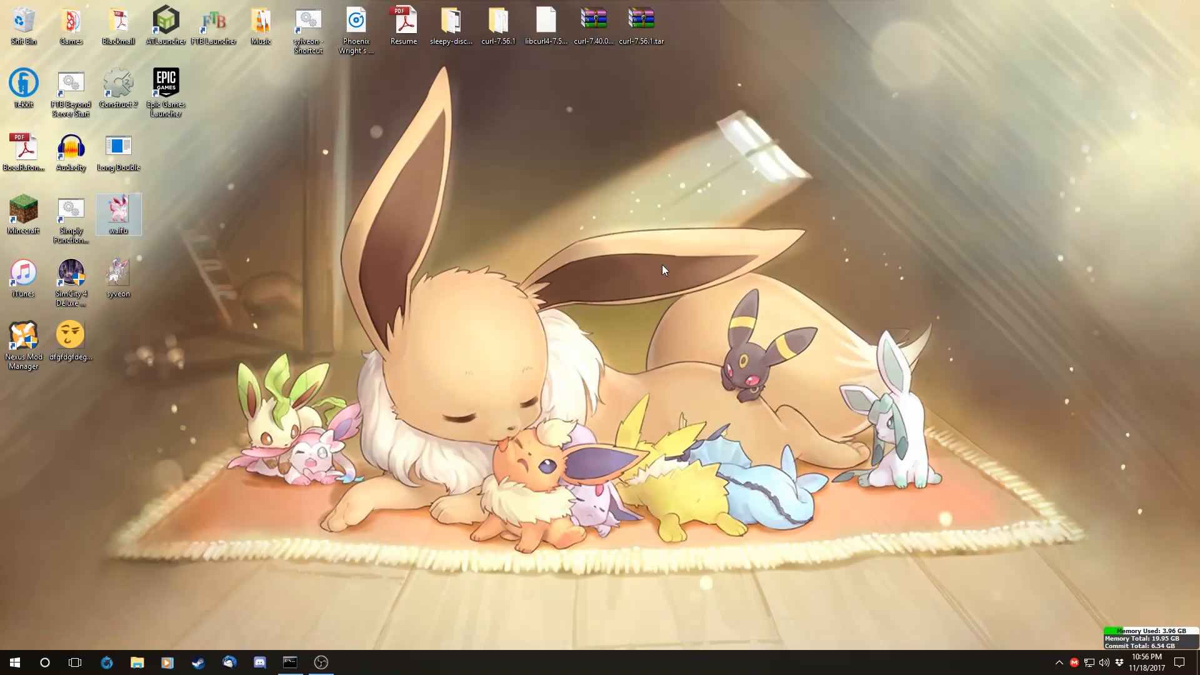
- Open the syveon image from the desktop, examine its pixels and outlines up close, and close the image
{"action": "key", "text": "Return"}
{"action": "scroll", "coordinate": [553, 446], "scroll_direction": "up", "scroll_amount": 4}
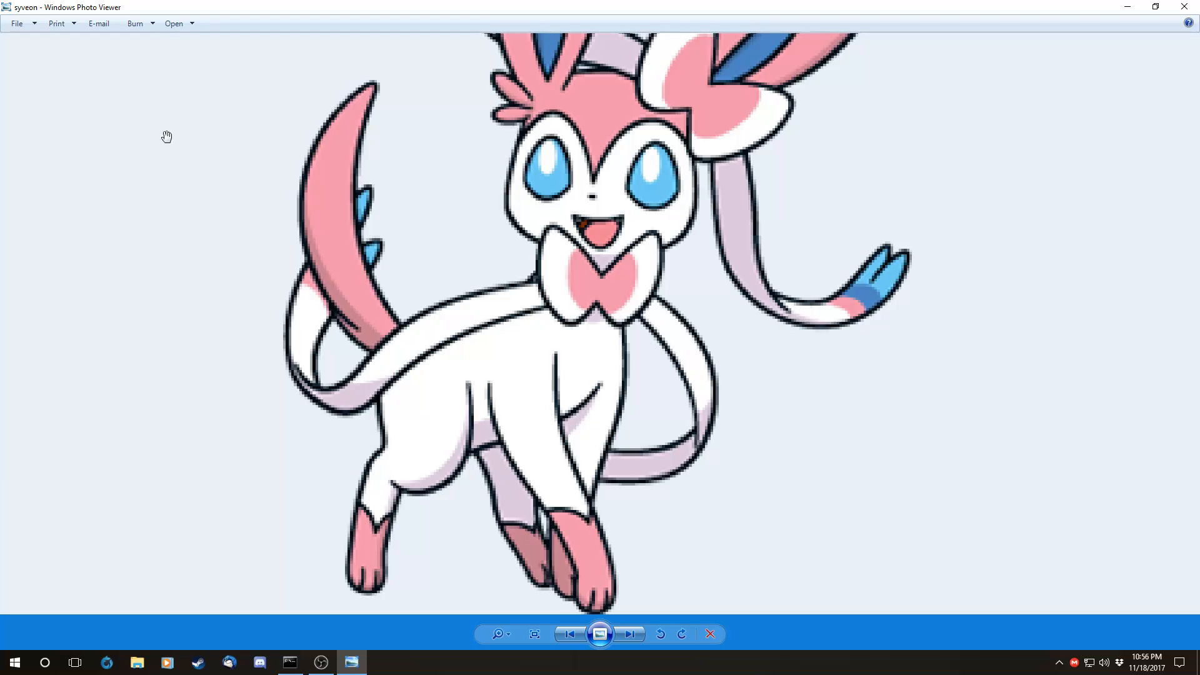
{"action": "left_click_drag", "start_coordinate": [380, 328], "coordinate": [403, 357]}
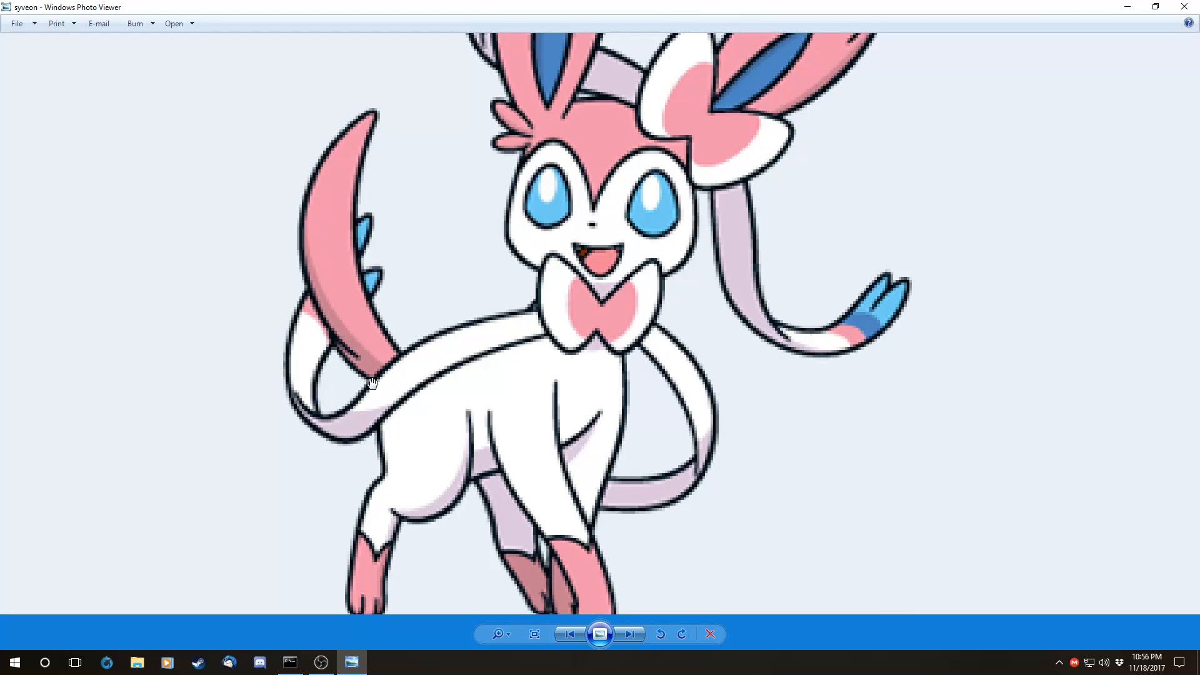
{"action": "left_click_drag", "start_coordinate": [407, 474], "coordinate": [523, 519]}
{"action": "scroll", "coordinate": [544, 448], "scroll_direction": "up", "scroll_amount": 1}
{"action": "left_click_drag", "start_coordinate": [709, 85], "coordinate": [653, 83]}
{"action": "scroll", "coordinate": [652, 84], "scroll_direction": "down", "scroll_amount": 3}
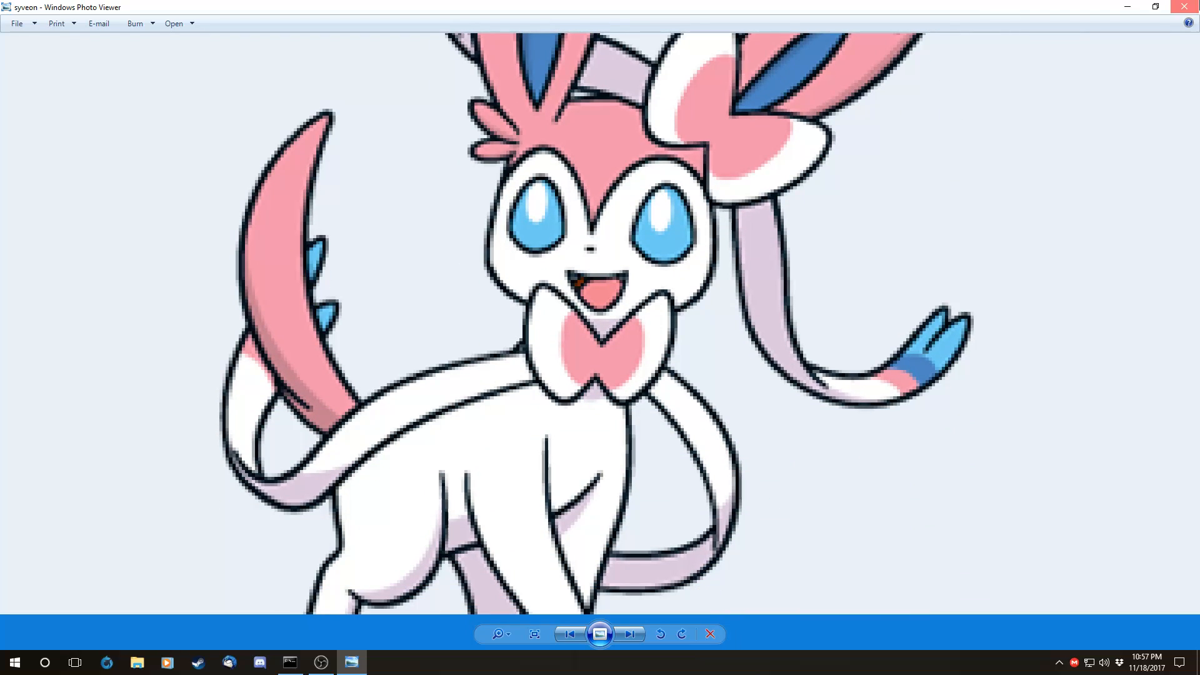
{"action": "left_click", "coordinate": [1185, 7]}
- Open the syveon image from the desktop in paint.net for editing
{"action": "right_click", "coordinate": [123, 278]}
{"action": "left_click", "coordinate": [222, 133]}
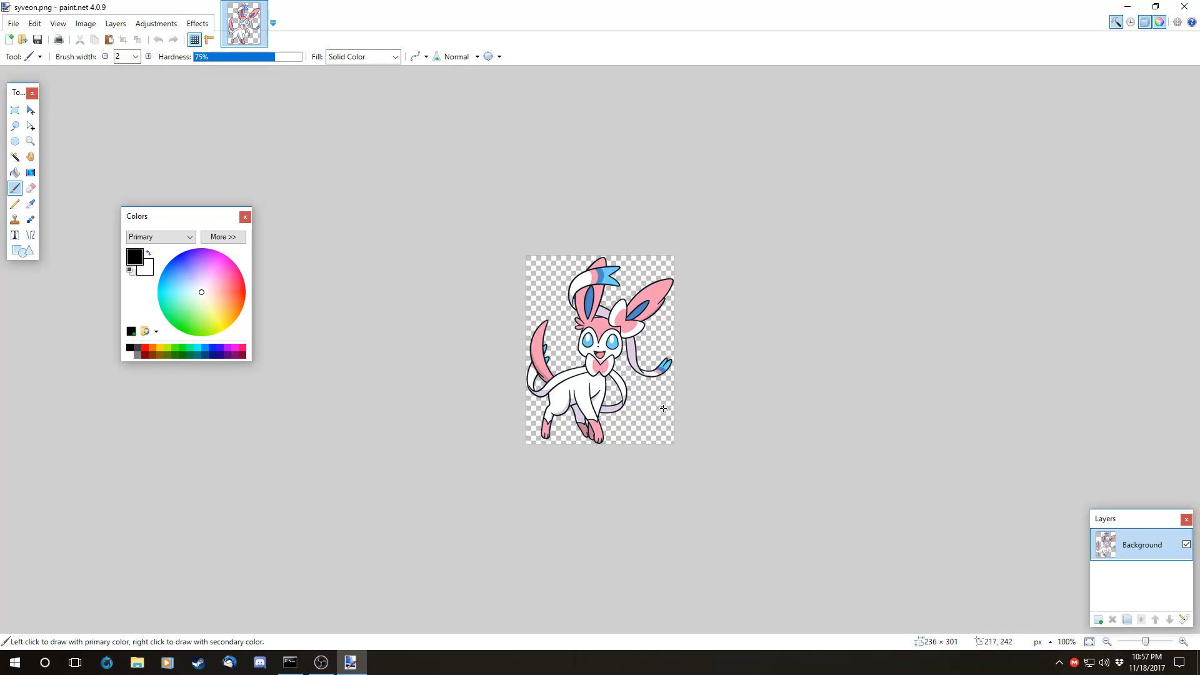
{"action": "scroll", "coordinate": [670, 412], "scroll_direction": "up", "scroll_amount": 4}
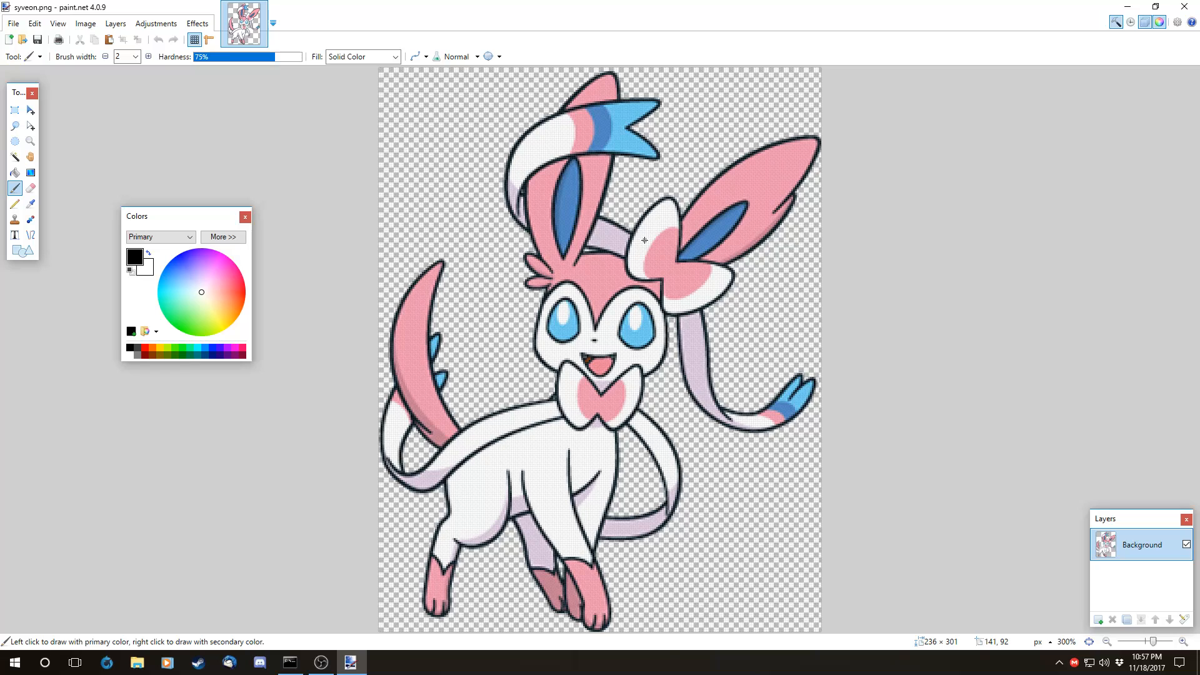
- Crop the image to a rectangular selection of about 178 × 182 pixels around the head and upper body
{"action": "left_click", "coordinate": [15, 110]}
{"action": "left_click_drag", "start_coordinate": [450, 174], "coordinate": [729, 523]}
{"action": "left_click_drag", "start_coordinate": [797, 137], "coordinate": [498, 430]}
{"action": "left_click_drag", "start_coordinate": [465, 477], "coordinate": [462, 479]}
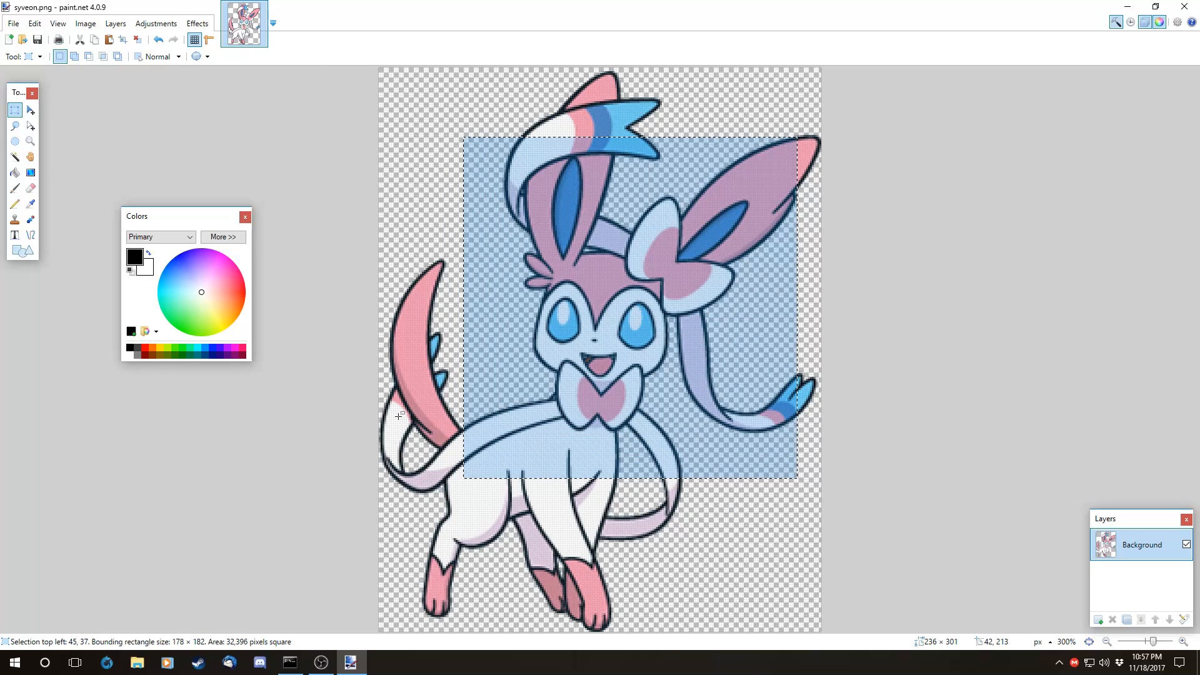
{"action": "left_click", "coordinate": [86, 23]}
{"action": "left_click", "coordinate": [101, 39]}
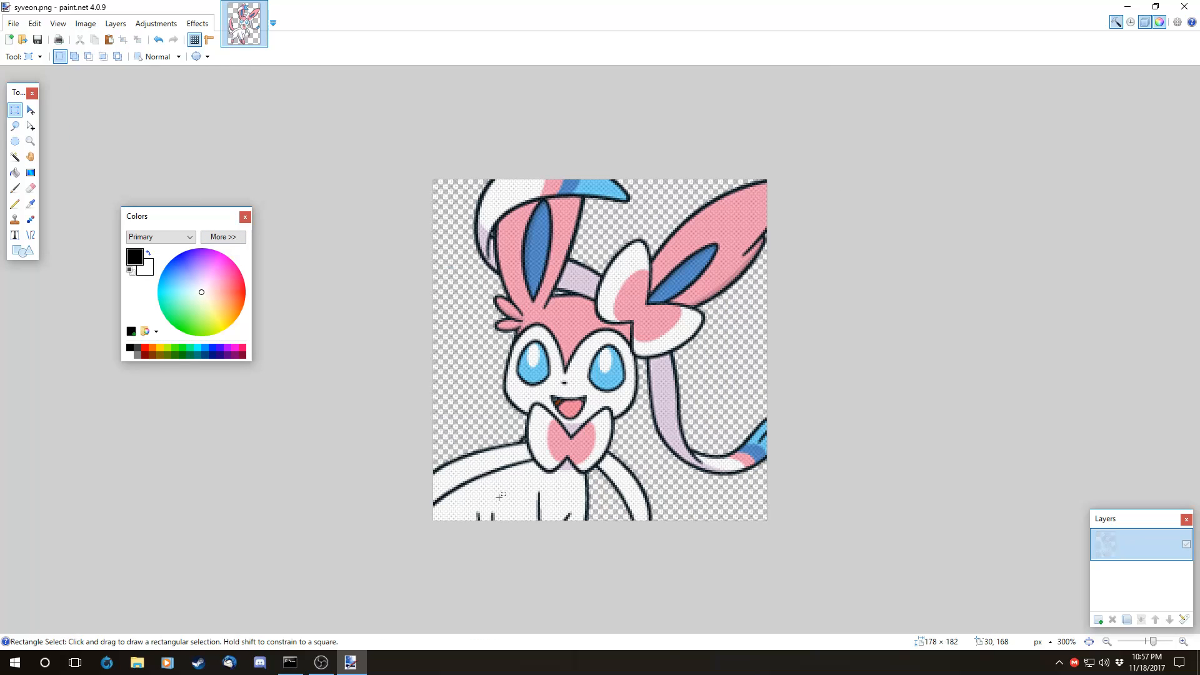
- Undo the crop and clear the rectangular selection
{"action": "left_click", "coordinate": [86, 23]}
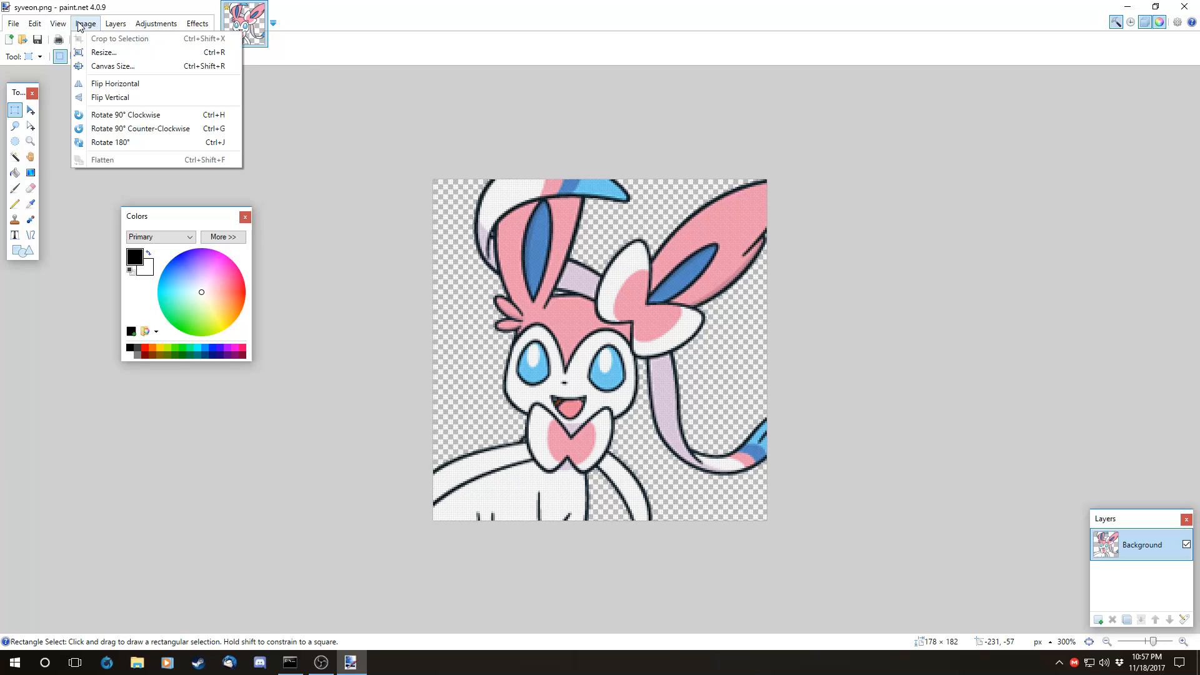
{"action": "left_click", "coordinate": [112, 25]}
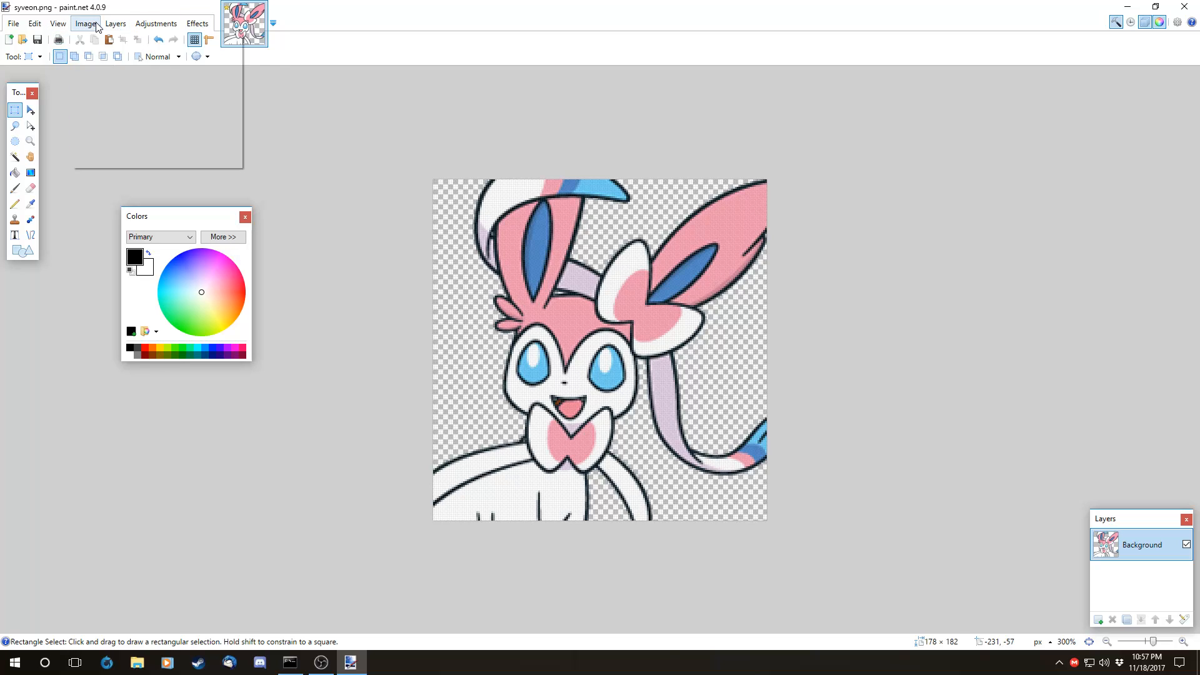
{"action": "key", "text": "ctrl+z"}
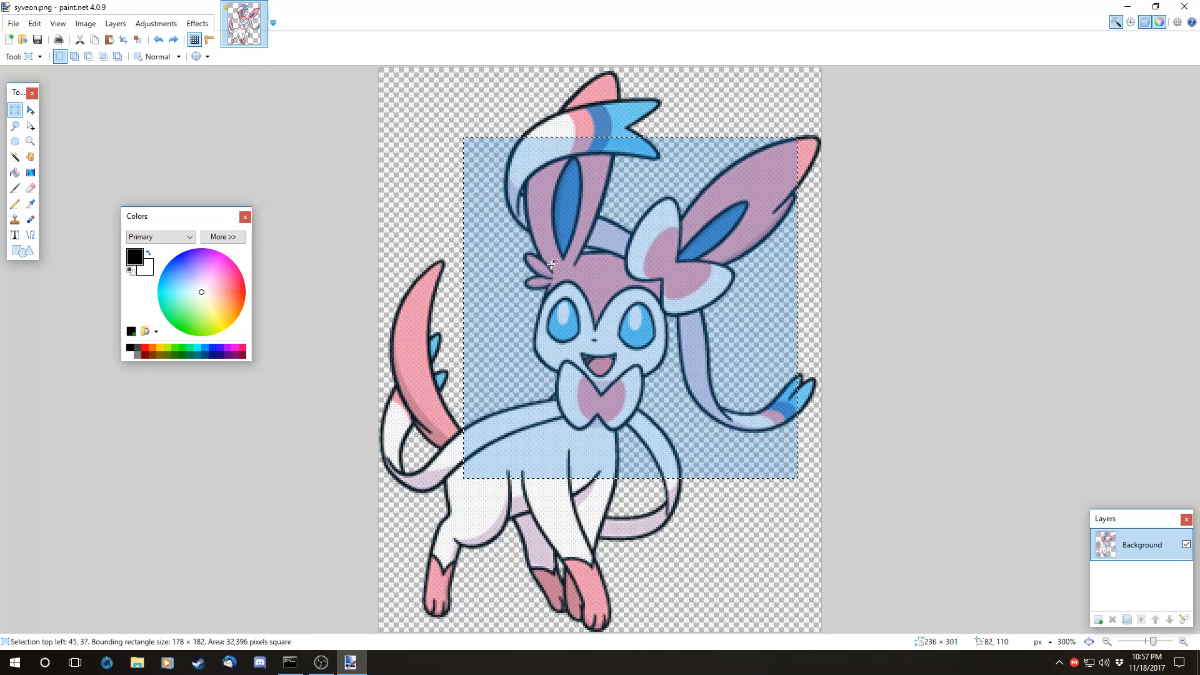
{"action": "left_click", "coordinate": [550, 283]}
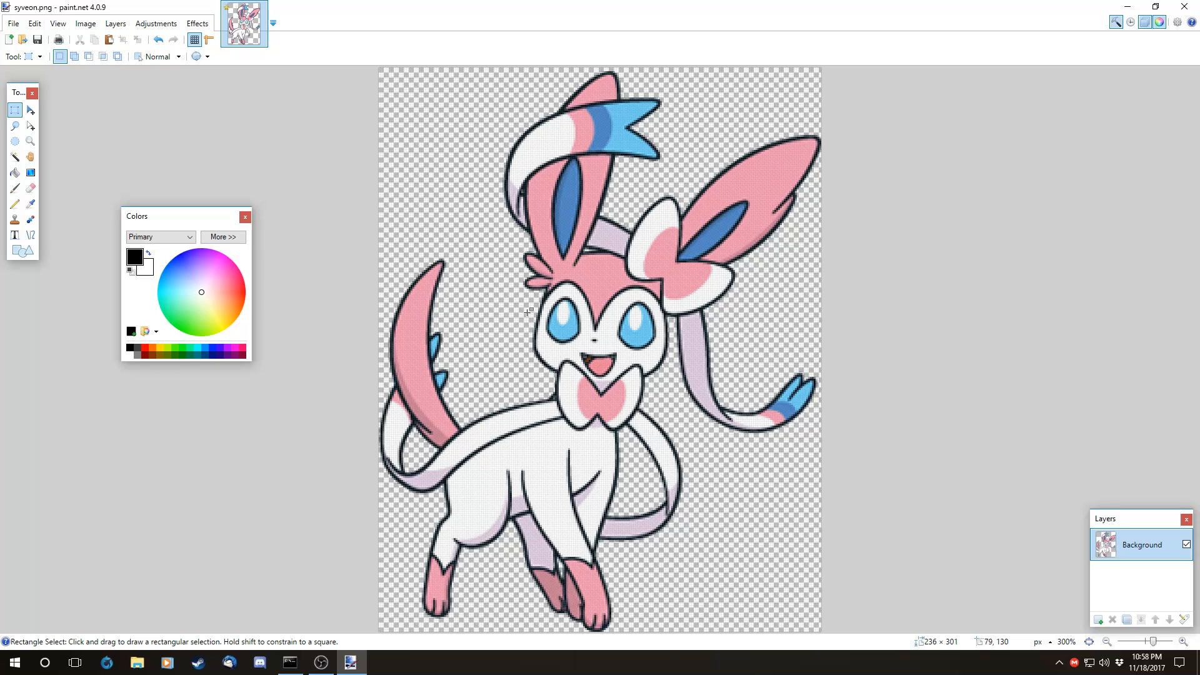
- Paint black with a brush width of 22 inside a rectangular selection of about 59 × 60 pixels over the face, and undo it
{"action": "mouse_move", "coordinate": [522, 268]}
{"action": "left_mouse_down"}
{"action": "mouse_move", "coordinate": [610, 372]}
{"action": "mouse_move", "coordinate": [633, 379]}
{"action": "left_mouse_up"}
{"action": "left_click", "coordinate": [15, 187]}
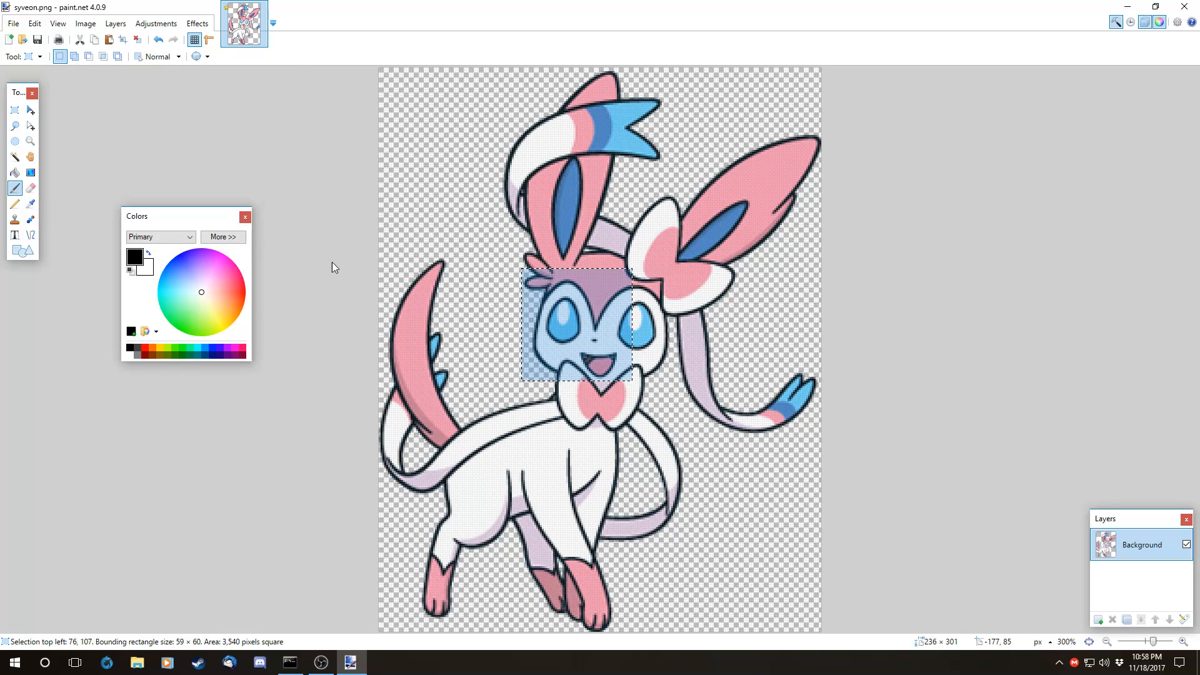
{"action": "left_click", "coordinate": [149, 57]}
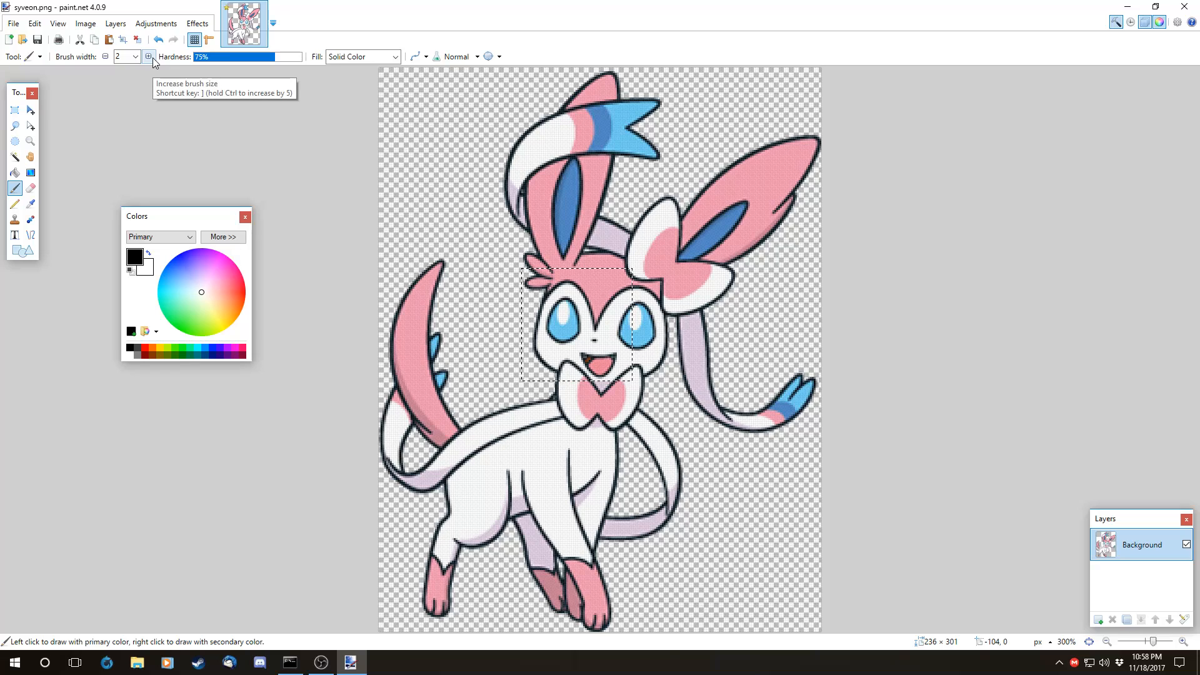
{"action": "mouse_move", "coordinate": [622, 293]}
{"action": "left_mouse_down"}
{"action": "mouse_move", "coordinate": [582, 352]}
{"action": "mouse_move", "coordinate": [640, 175]}
{"action": "mouse_move", "coordinate": [617, 195]}
{"action": "mouse_move", "coordinate": [683, 383]}
{"action": "mouse_move", "coordinate": [589, 418]}
{"action": "mouse_move", "coordinate": [625, 367]}
{"action": "left_mouse_up"}
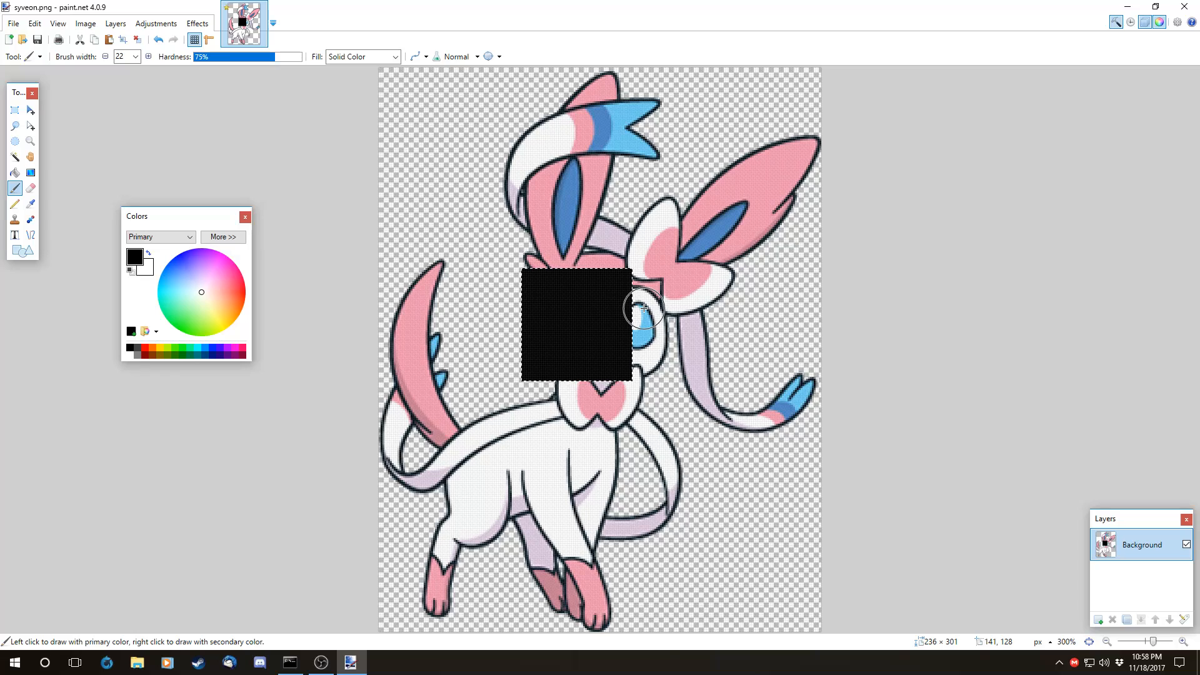
{"action": "key", "text": "ctrl+z"}
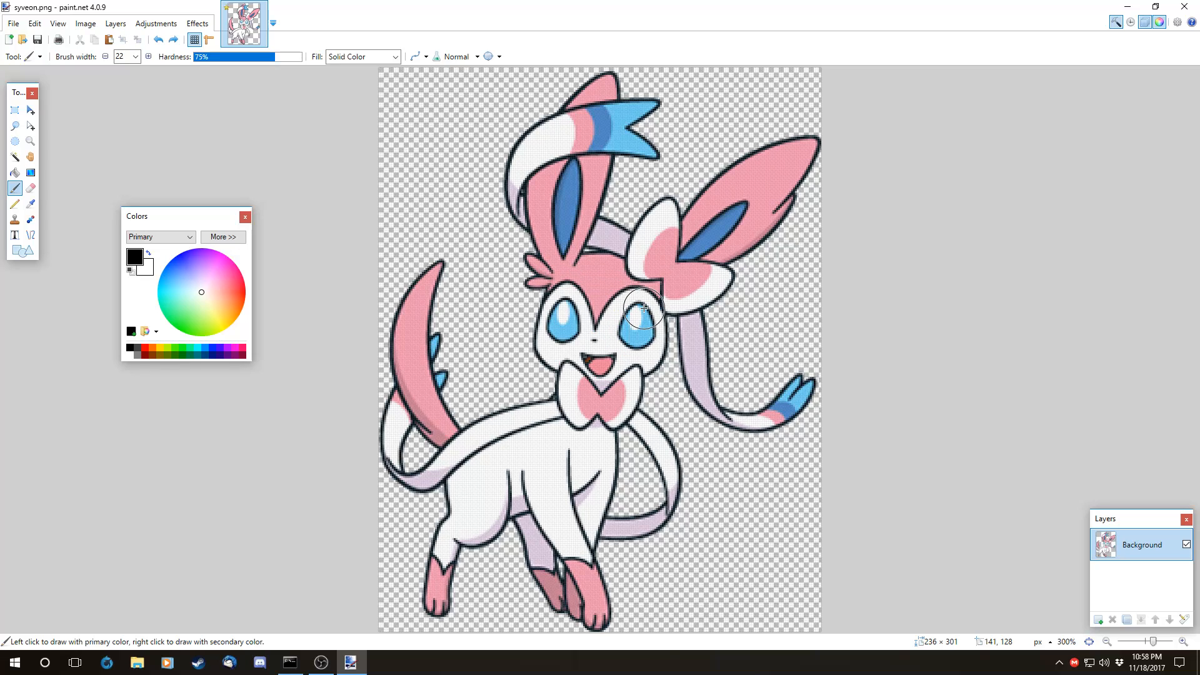
- Outline the character's left-hand eye with a lasso selection of about 19 × 26 pixels
{"action": "left_click", "coordinate": [15, 127]}
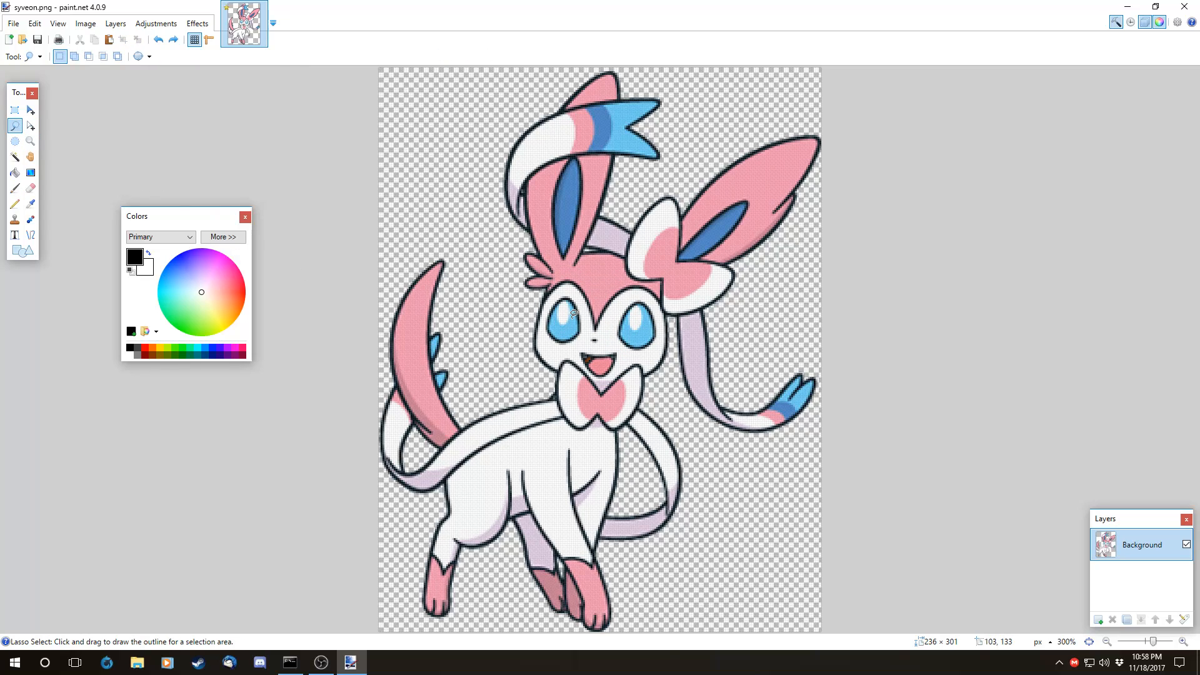
{"action": "scroll", "coordinate": [597, 356], "scroll_direction": "up", "scroll_amount": 11}
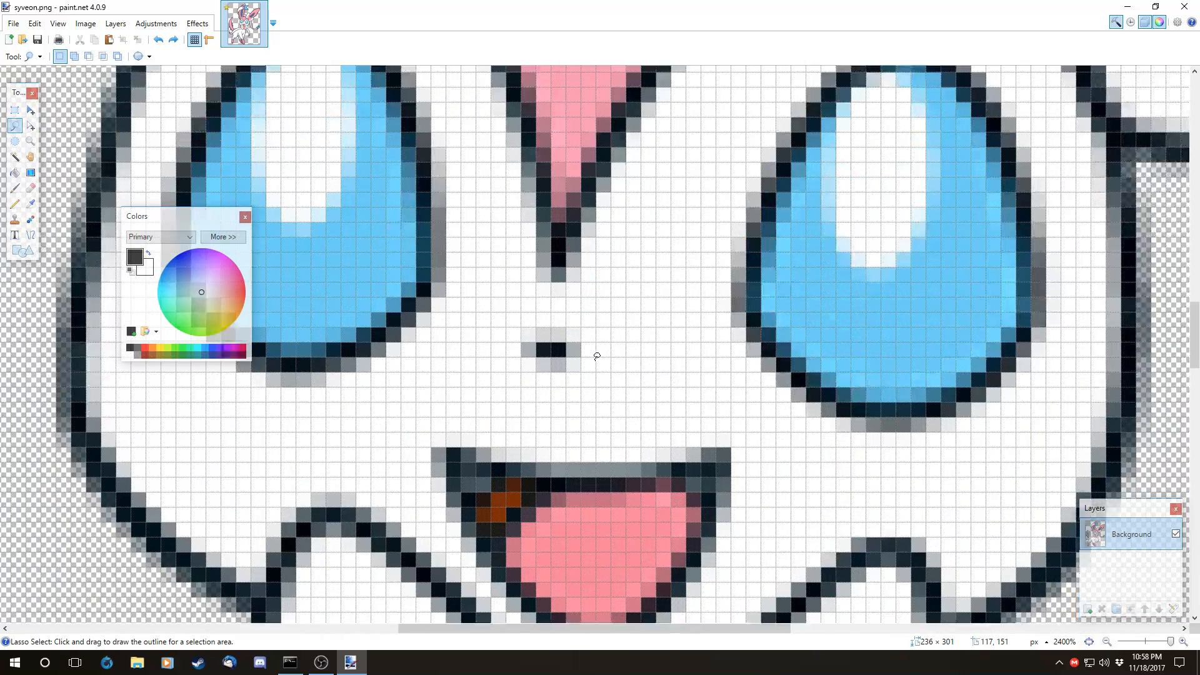
{"action": "scroll", "coordinate": [597, 356], "scroll_direction": "up", "scroll_amount": 1}
{"action": "left_click_drag", "start_coordinate": [582, 630], "coordinate": [489, 630]}
{"action": "mouse_move", "coordinate": [576, 459]}
{"action": "left_mouse_down"}
{"action": "mouse_move", "coordinate": [501, 433]}
{"action": "mouse_move", "coordinate": [471, 405]}
{"action": "mouse_move", "coordinate": [442, 342]}
{"action": "mouse_move", "coordinate": [470, 179]}
{"action": "mouse_move", "coordinate": [516, 130]}
{"action": "mouse_move", "coordinate": [530, 91]}
{"action": "mouse_move", "coordinate": [560, 75]}
{"action": "mouse_move", "coordinate": [645, 85]}
{"action": "mouse_move", "coordinate": [706, 199]}
{"action": "mouse_move", "coordinate": [729, 280]}
{"action": "mouse_move", "coordinate": [724, 360]}
{"action": "mouse_move", "coordinate": [620, 454]}
{"action": "left_mouse_up"}
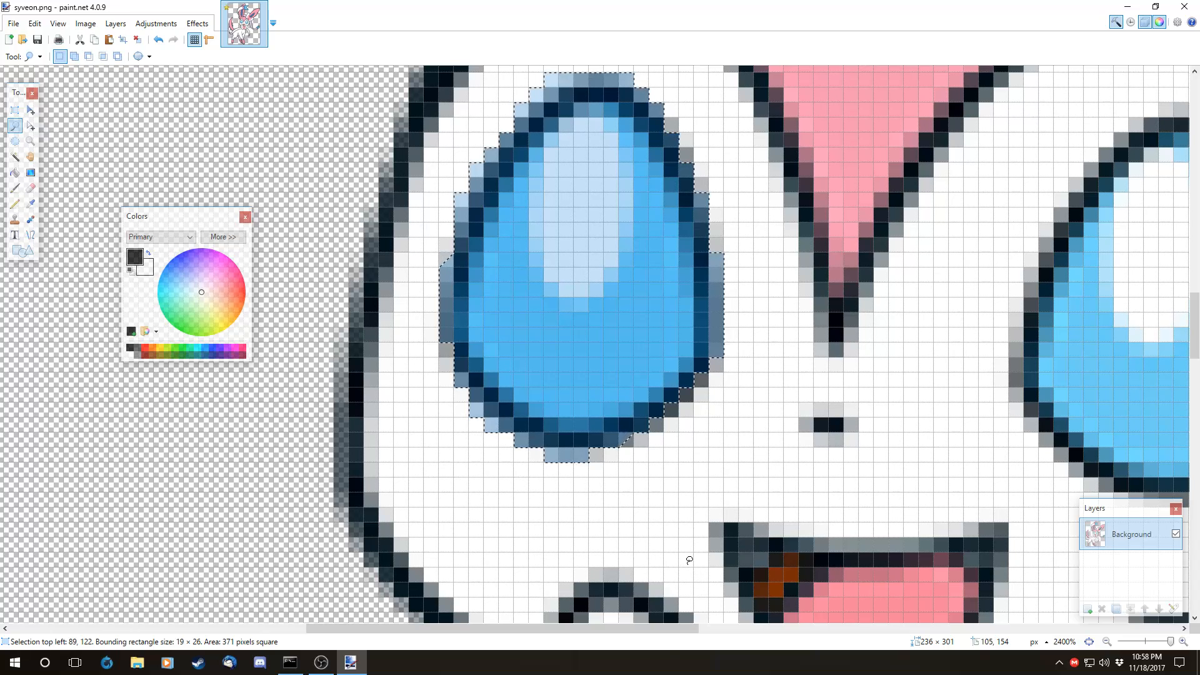
- Brush black over the lassoed eye, undo the strokes, and clear the selection
{"action": "left_click", "coordinate": [15, 187]}
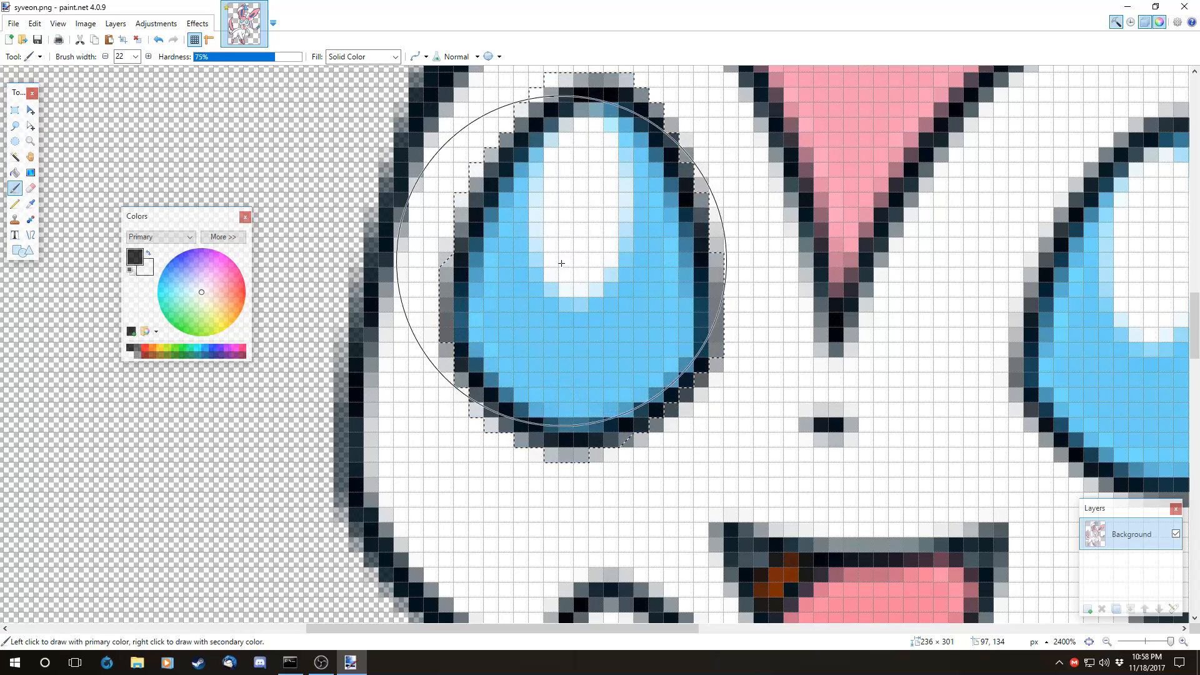
{"action": "left_click_drag", "start_coordinate": [561, 254], "coordinate": [603, 255]}
{"action": "mouse_move", "coordinate": [636, 442]}
{"action": "left_mouse_down"}
{"action": "mouse_move", "coordinate": [587, 284]}
{"action": "mouse_move", "coordinate": [418, 313]}
{"action": "mouse_move", "coordinate": [629, 367]}
{"action": "mouse_move", "coordinate": [572, 237]}
{"action": "left_mouse_up"}
{"action": "key", "text": "ctrl+z"}
{"action": "key", "text": "ctrl+z"}
{"action": "key", "text": "ctrl+d"}
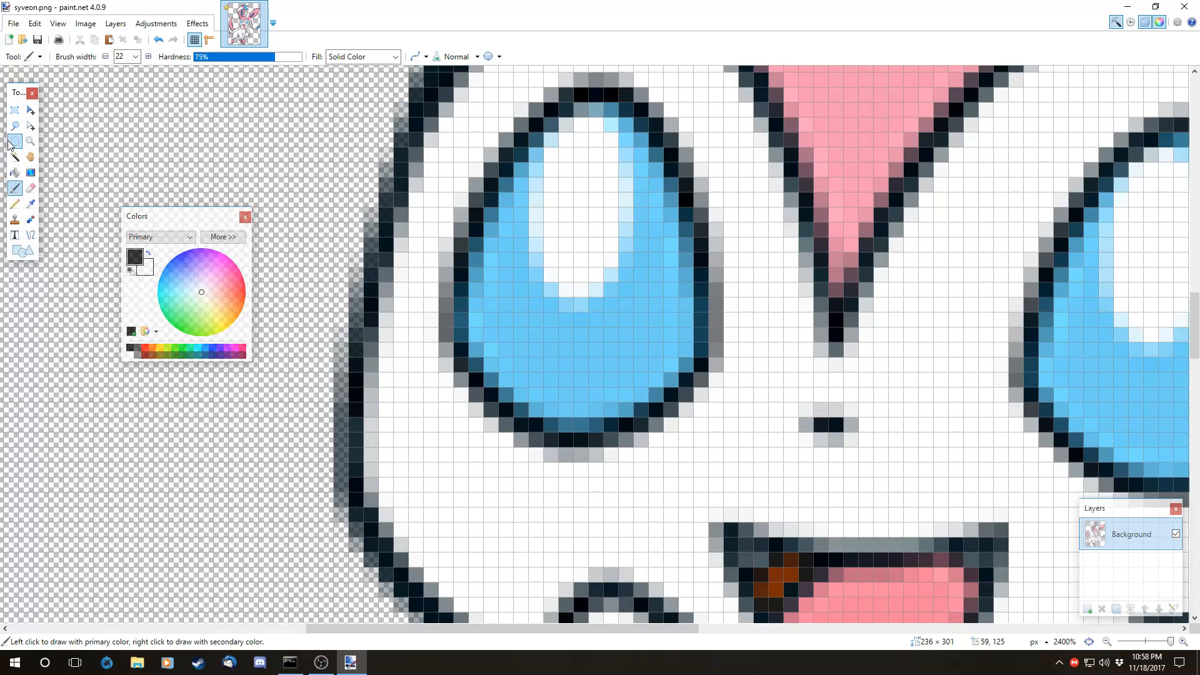
- Draw an elliptical selection of about 4 × 3 pixels around the nose
{"action": "left_click", "coordinate": [14, 142]}
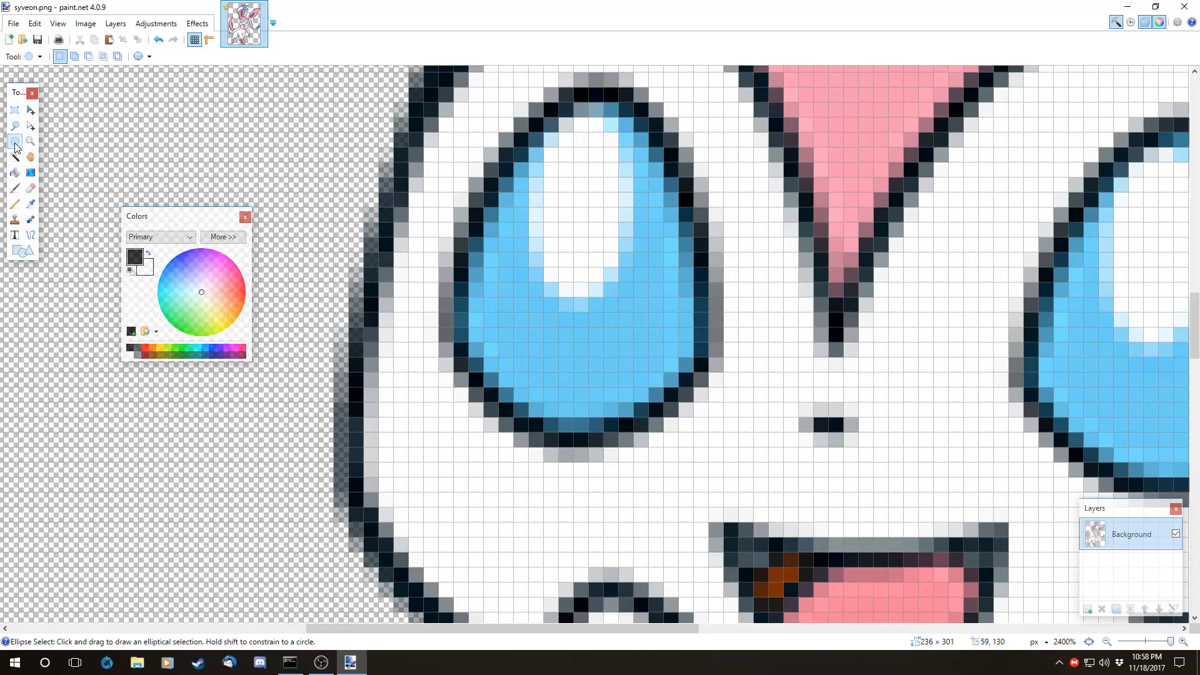
{"action": "scroll", "coordinate": [571, 361], "scroll_direction": "up", "scroll_amount": 3}
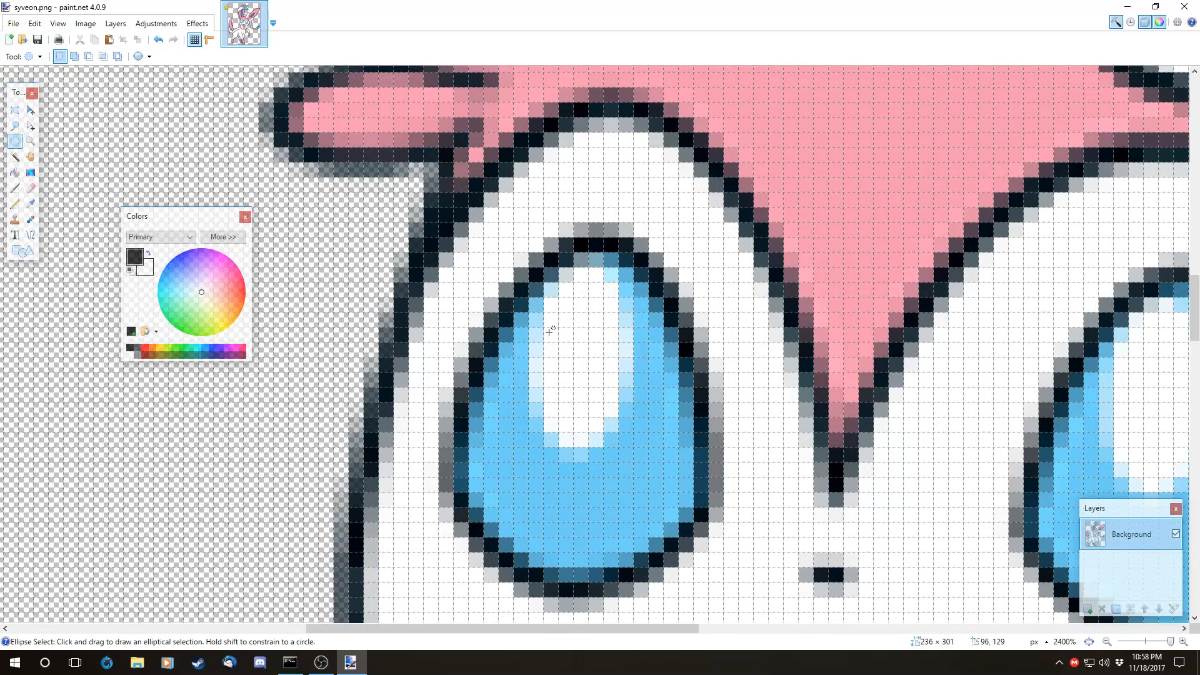
{"action": "scroll", "coordinate": [550, 329], "scroll_direction": "down", "scroll_amount": 7}
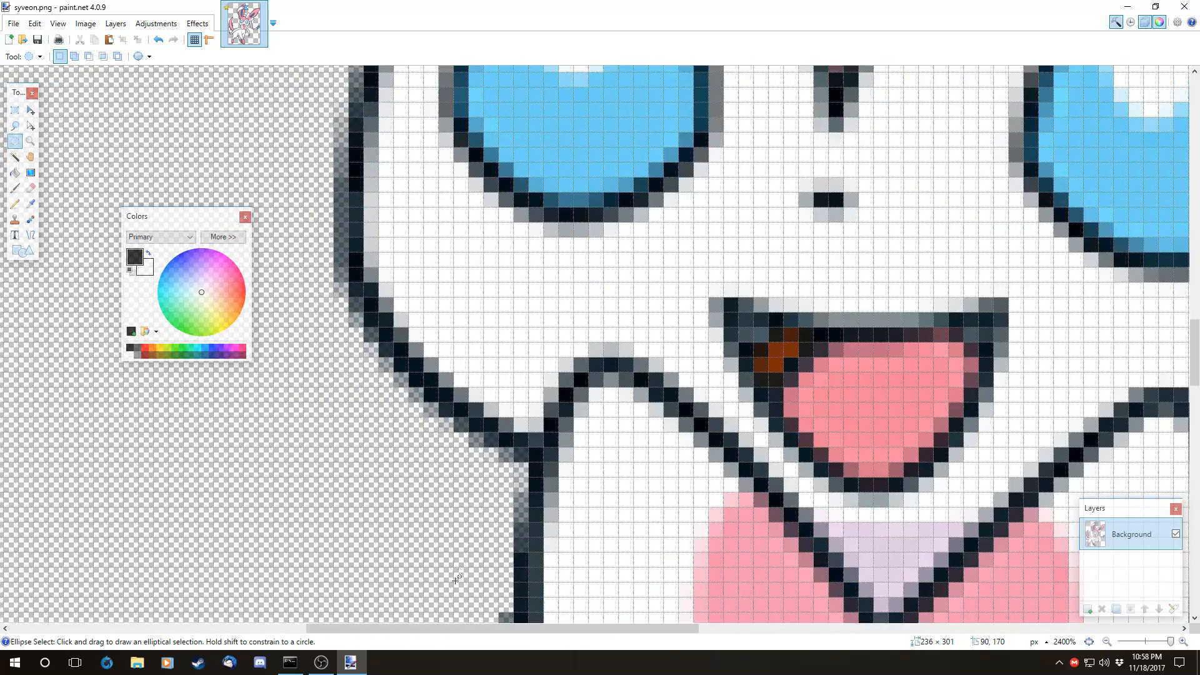
{"action": "left_click_drag", "start_coordinate": [496, 628], "coordinate": [583, 629]}
{"action": "scroll", "coordinate": [586, 432], "scroll_direction": "up", "scroll_amount": 1}
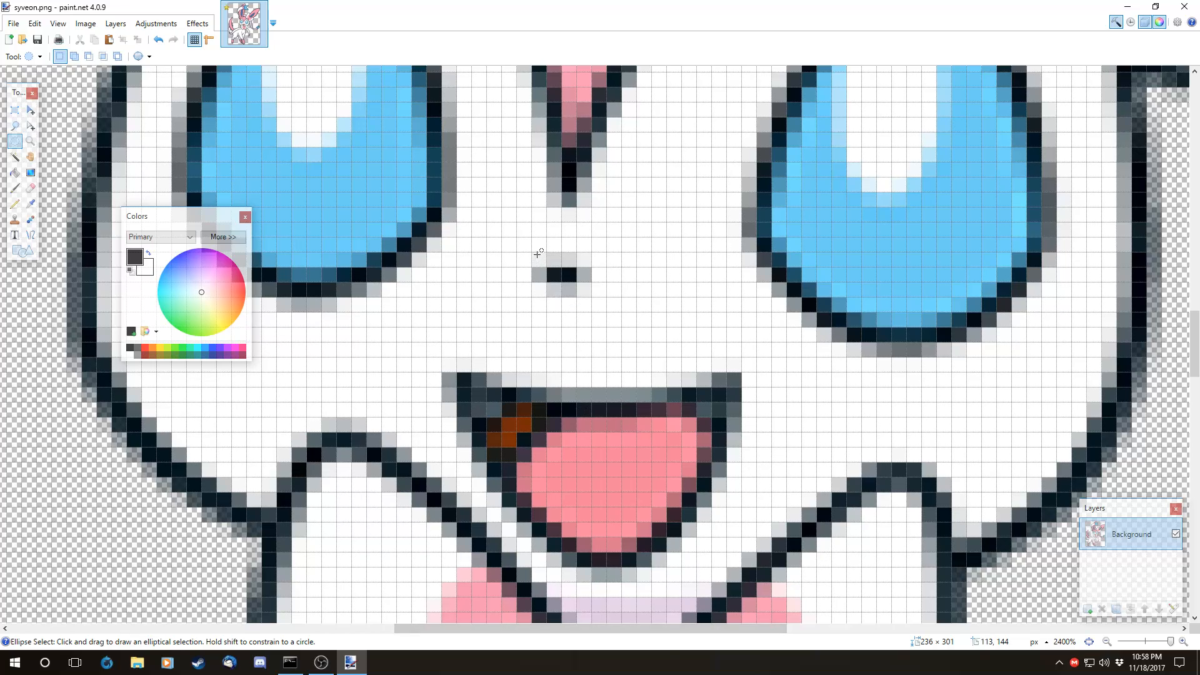
{"action": "left_click_drag", "start_coordinate": [541, 257], "coordinate": [593, 298]}
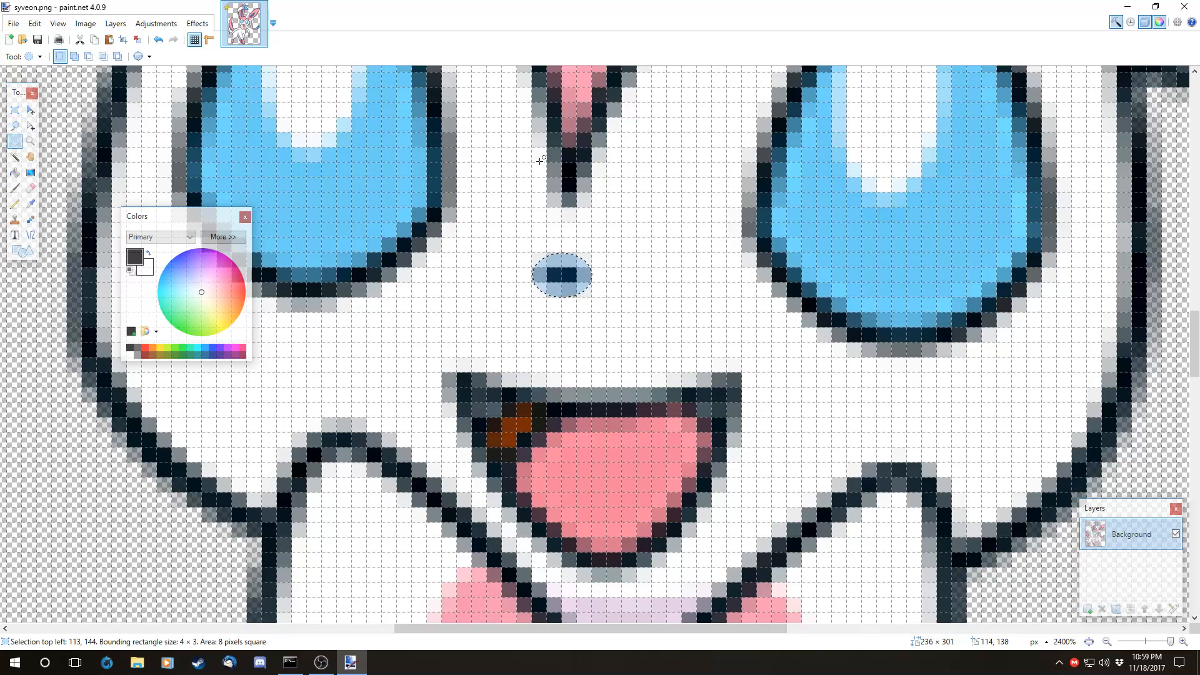
- Redraw the elliptical selection between the eyes several times, ending with one of about 10 × 7 pixels above the nose
{"action": "left_click_drag", "start_coordinate": [473, 164], "coordinate": [592, 282]}
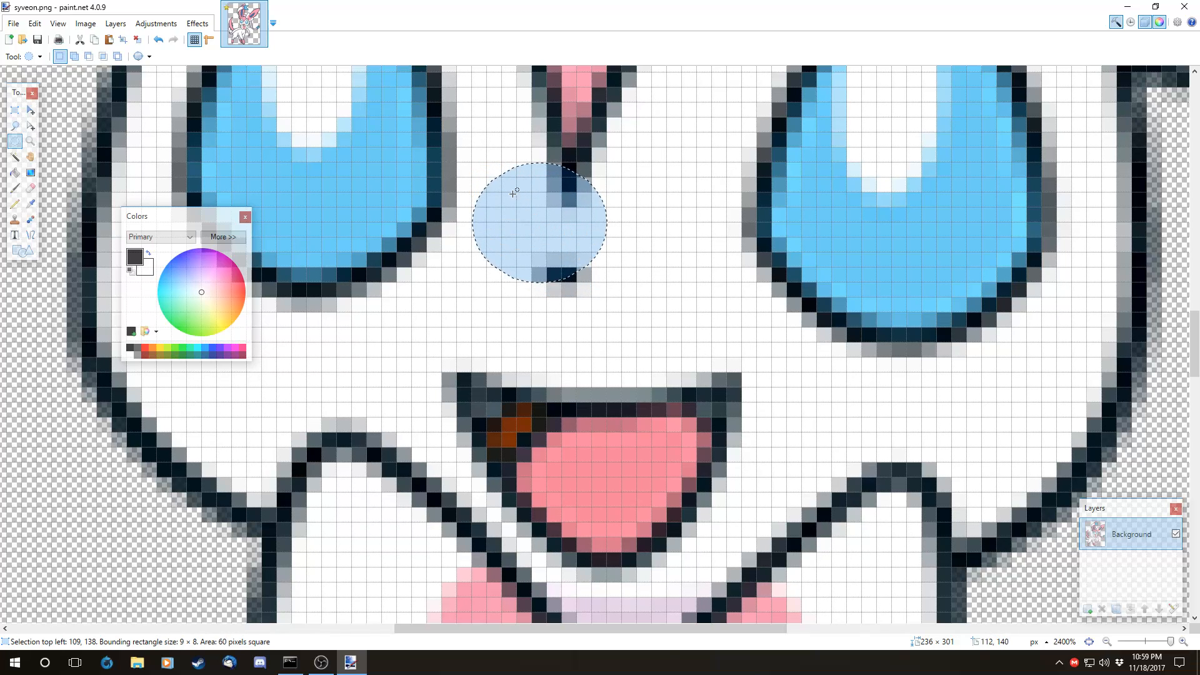
{"action": "left_click_drag", "start_coordinate": [474, 160], "coordinate": [710, 326]}
{"action": "left_click_drag", "start_coordinate": [471, 128], "coordinate": [654, 290]}
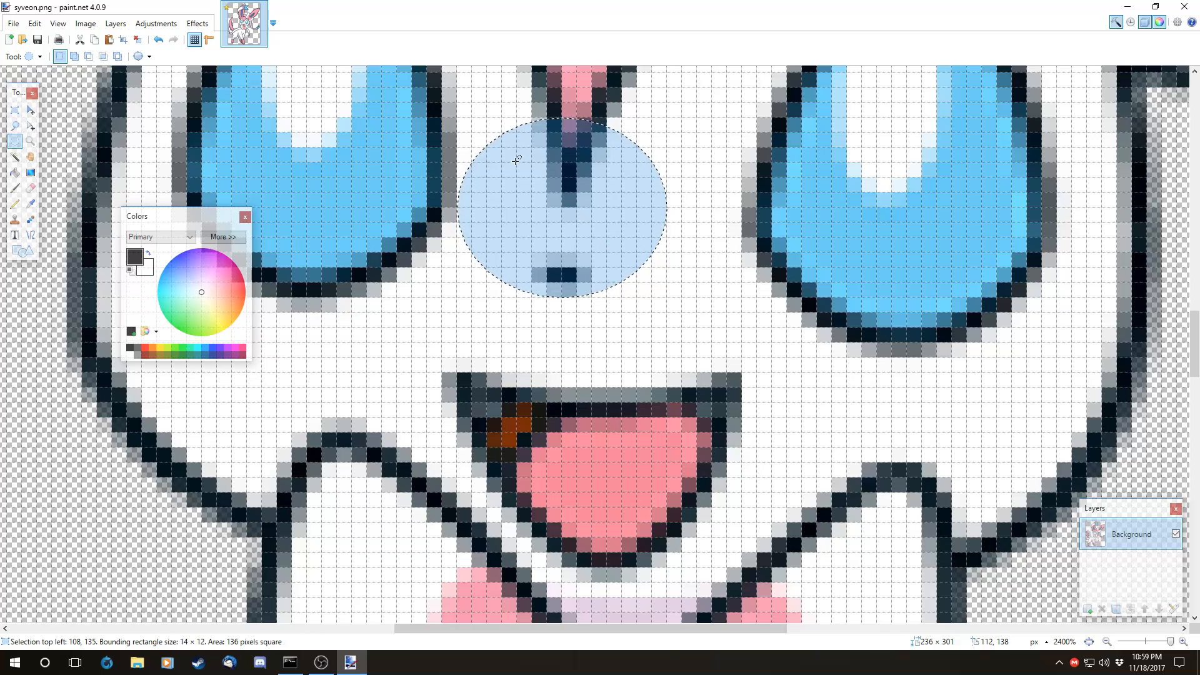
{"action": "left_click_drag", "start_coordinate": [488, 148], "coordinate": [638, 253]}
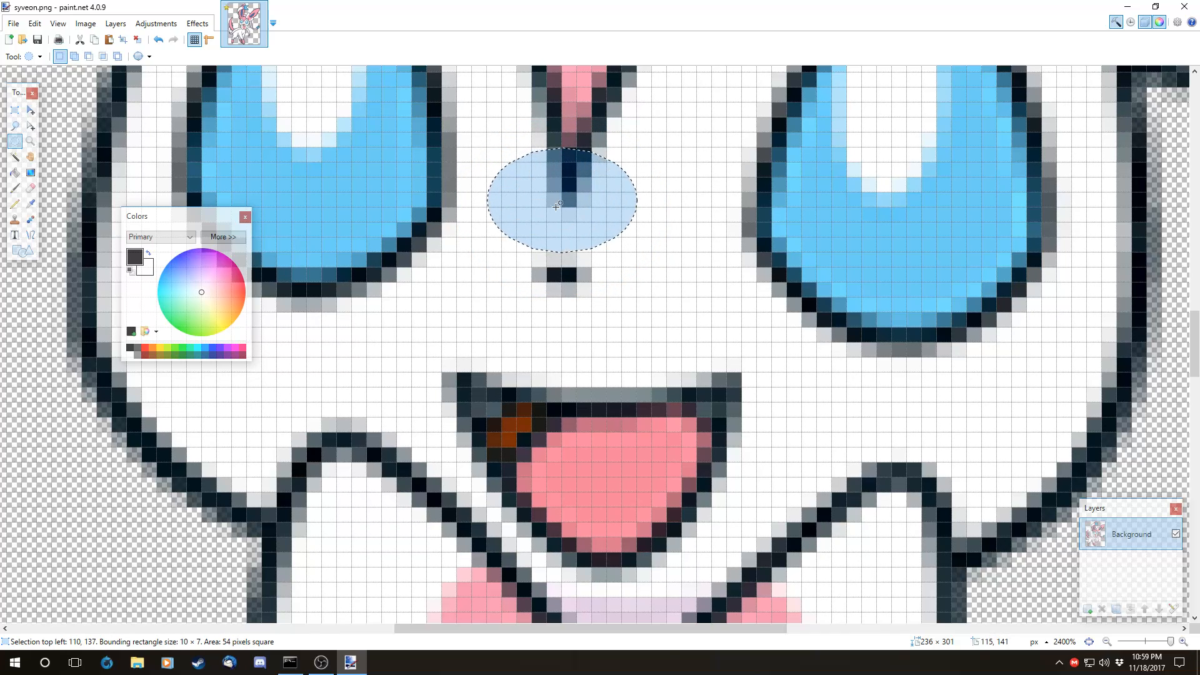
- Redraw the elliptical selection around the nose at about 14 × 11 pixels and clear it
{"action": "left_click", "coordinate": [572, 216]}
{"action": "left_click_drag", "start_coordinate": [512, 154], "coordinate": [712, 312]}
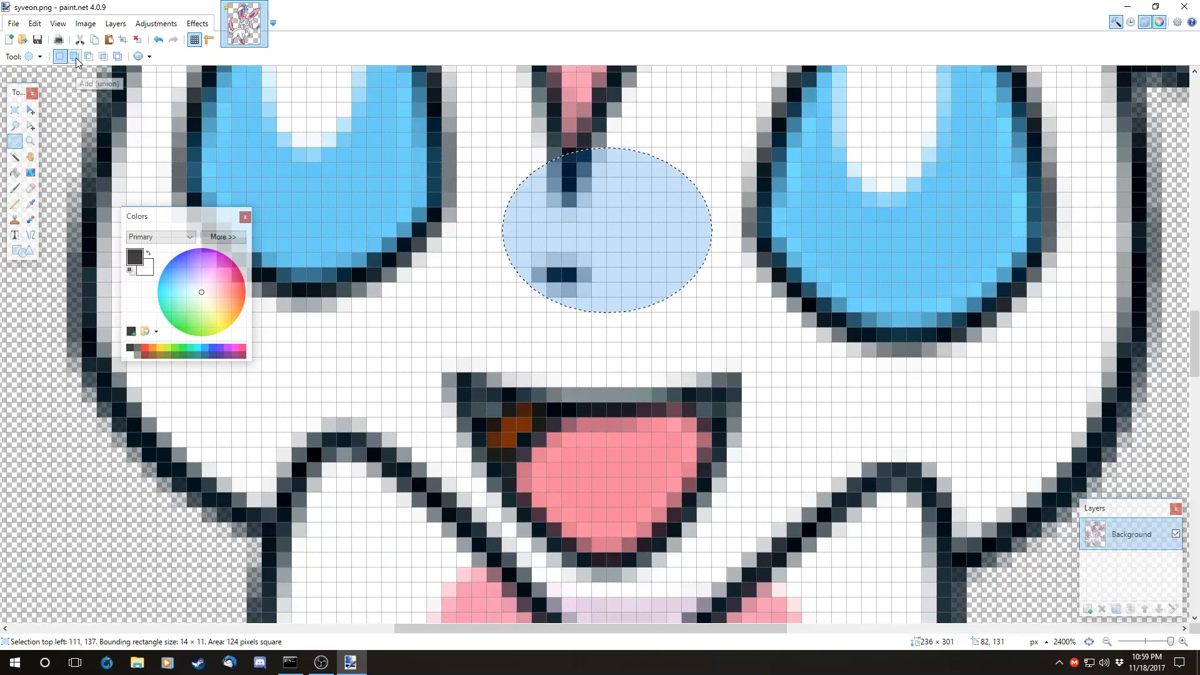
{"action": "left_click", "coordinate": [598, 370]}
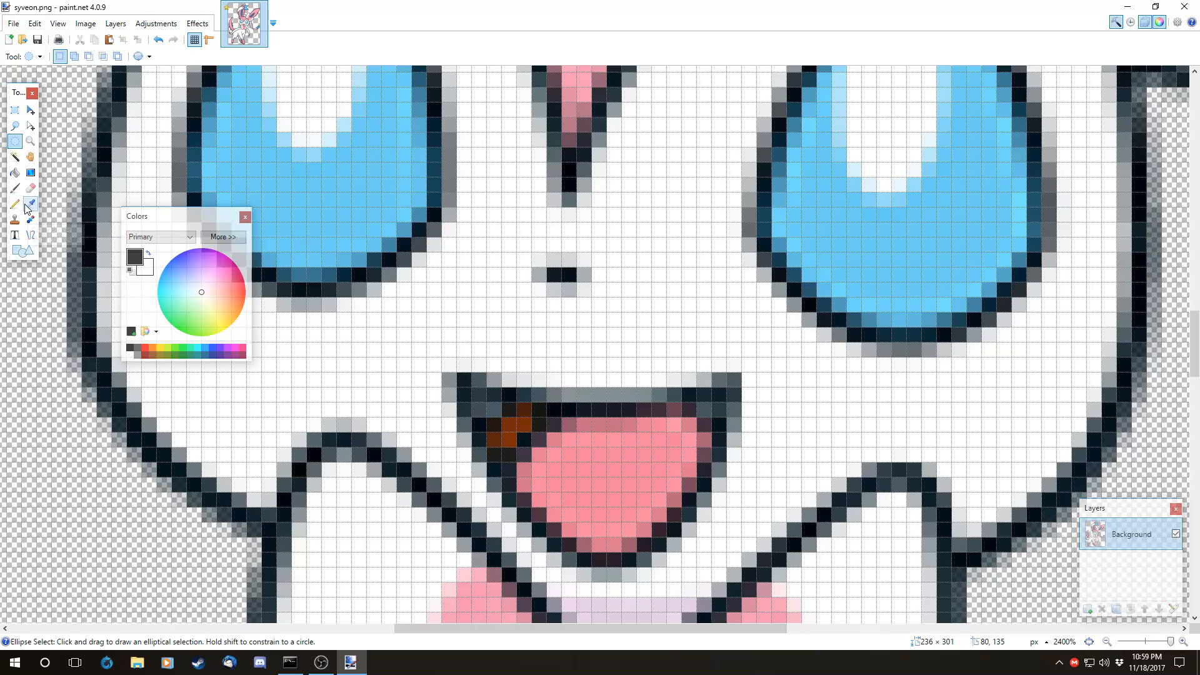
- Select the white and pink chest area below the mouth with the Magic Wand at 50% tolerance, and undo the selection
{"action": "left_click", "coordinate": [15, 156]}
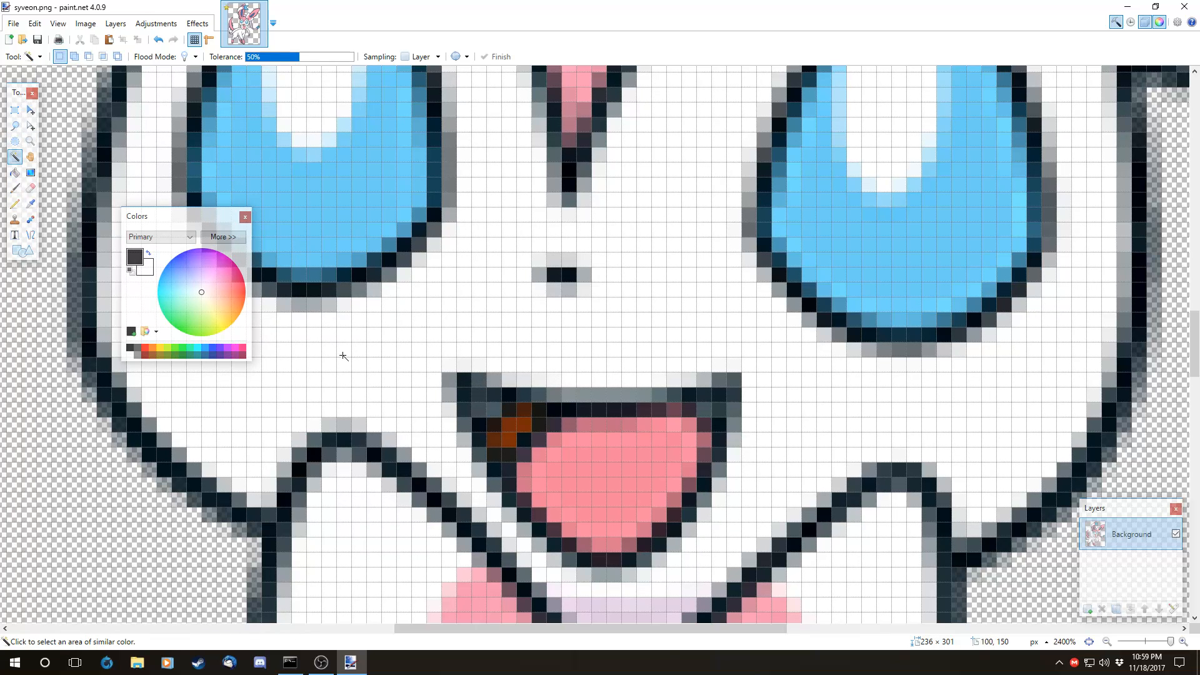
{"action": "scroll", "coordinate": [345, 383], "scroll_direction": "up", "scroll_amount": 2}
{"action": "left_click_drag", "start_coordinate": [597, 630], "coordinate": [650, 632]}
{"action": "scroll", "coordinate": [667, 550], "scroll_direction": "down", "scroll_amount": 2}
{"action": "scroll", "coordinate": [665, 546], "scroll_direction": "up", "scroll_amount": 2}
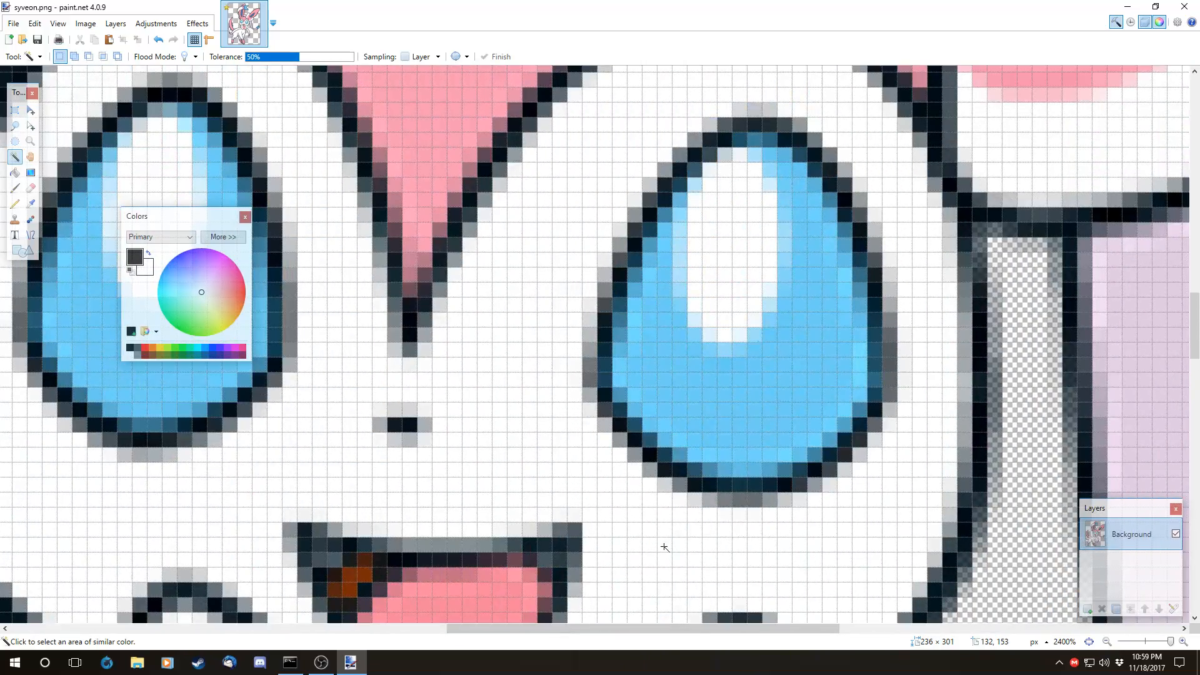
{"action": "scroll", "coordinate": [707, 616], "scroll_direction": "down", "scroll_amount": 4}
{"action": "left_click", "coordinate": [664, 609]}
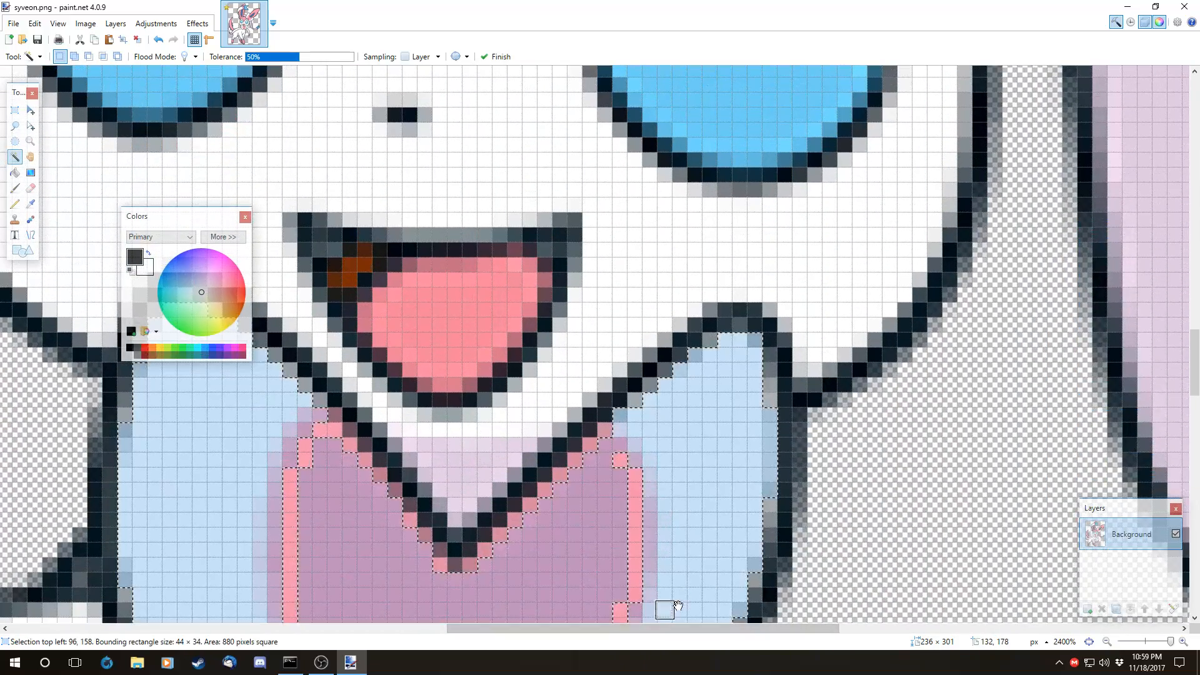
{"action": "key", "text": "ctrl+z"}
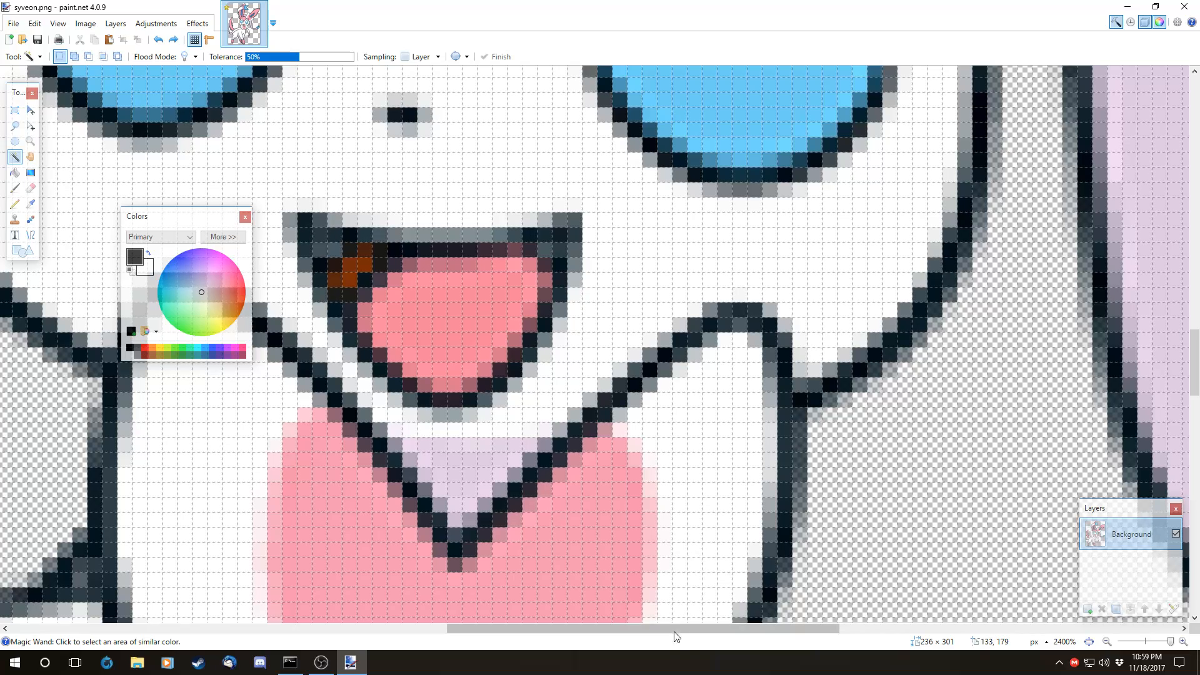
- Select the pink forehead and ear fur with the Magic Wand at 50% tolerance
{"action": "scroll", "coordinate": [663, 506], "scroll_direction": "up", "scroll_amount": 1}
{"action": "scroll", "coordinate": [656, 513], "scroll_direction": "up", "scroll_amount": 3}
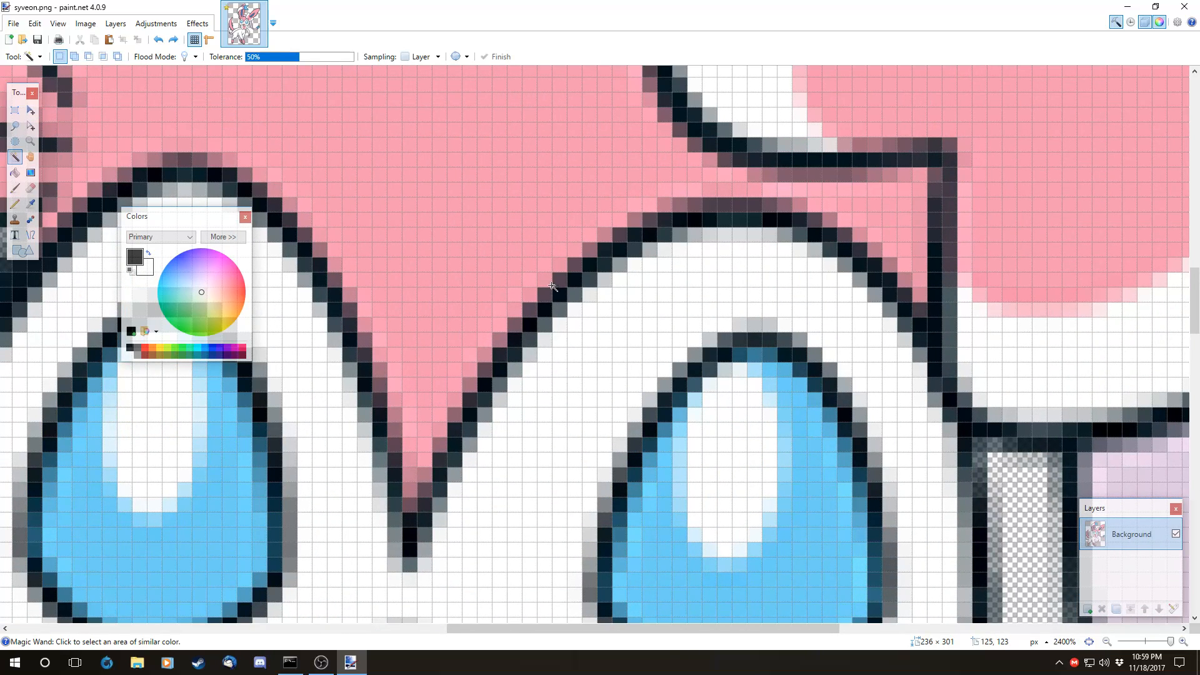
{"action": "left_click", "coordinate": [457, 150]}
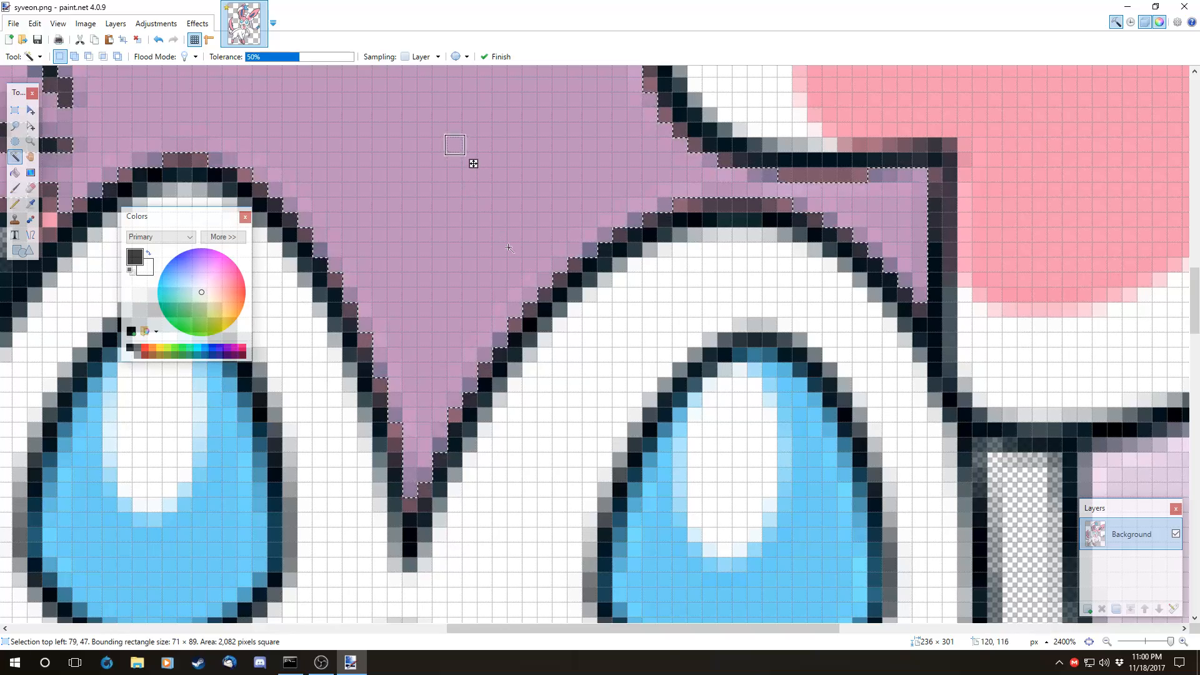
{"action": "key", "text": "ctrl+minus"}
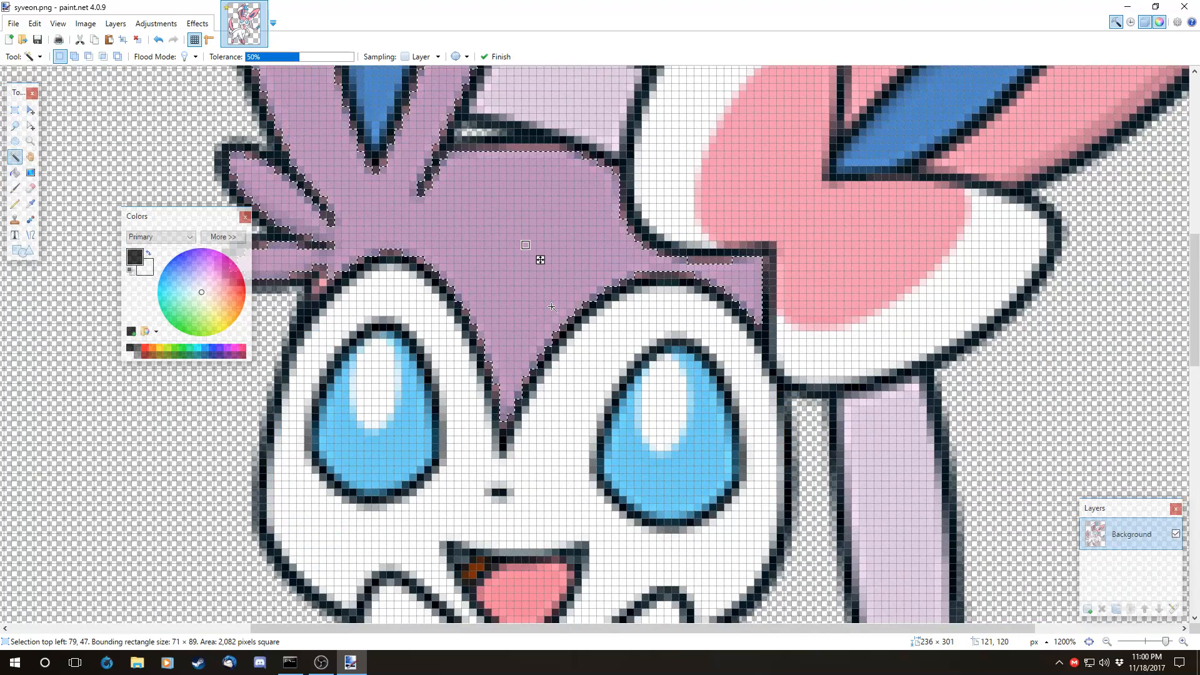
{"action": "scroll", "coordinate": [552, 307], "scroll_direction": "up", "scroll_amount": 3}
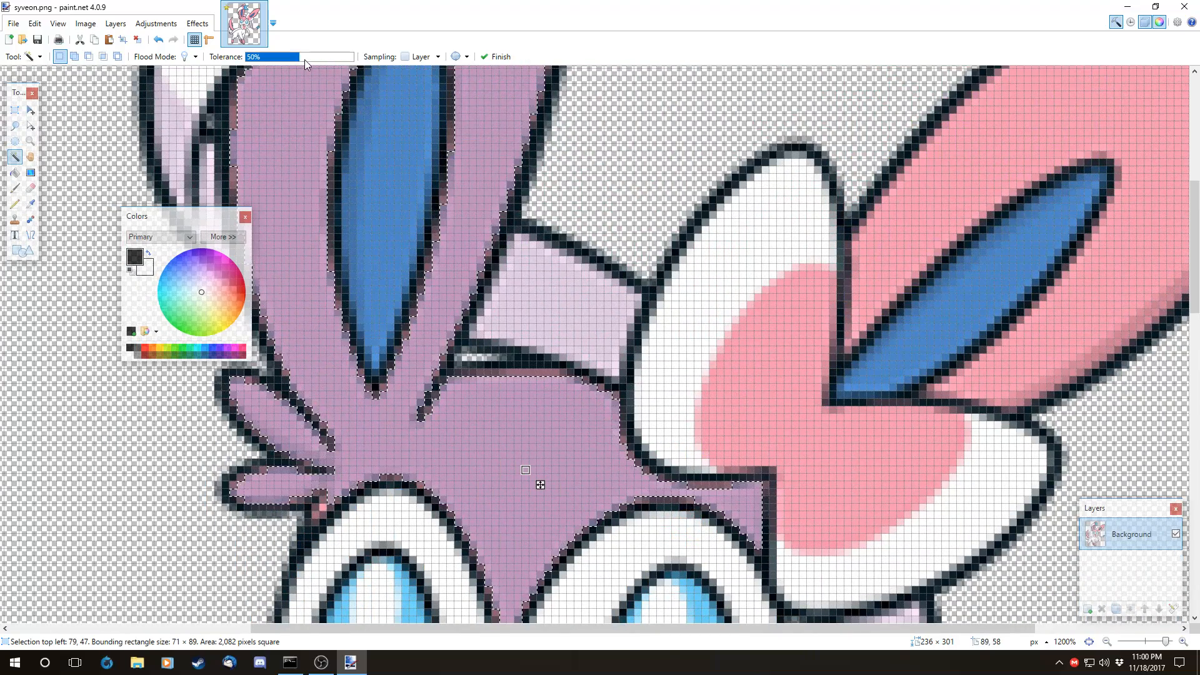
- Adjust the Magic Wand tolerance for the pink fur selection to 48% and finally to 63%
{"action": "left_click", "coordinate": [278, 56]}
{"action": "mouse_move", "coordinate": [278, 56]}
{"action": "left_mouse_down"}
{"action": "mouse_move", "coordinate": [247, 58]}
{"action": "mouse_move", "coordinate": [297, 62]}
{"action": "left_mouse_up"}
{"action": "key", "text": "ctrl+minus"}
{"action": "key", "text": "ctrl+minus"}
{"action": "key", "text": "ctrl+minus"}
{"action": "key", "text": "ctrl+minus"}
{"action": "scroll", "coordinate": [374, 120], "scroll_direction": "down", "scroll_amount": 1}
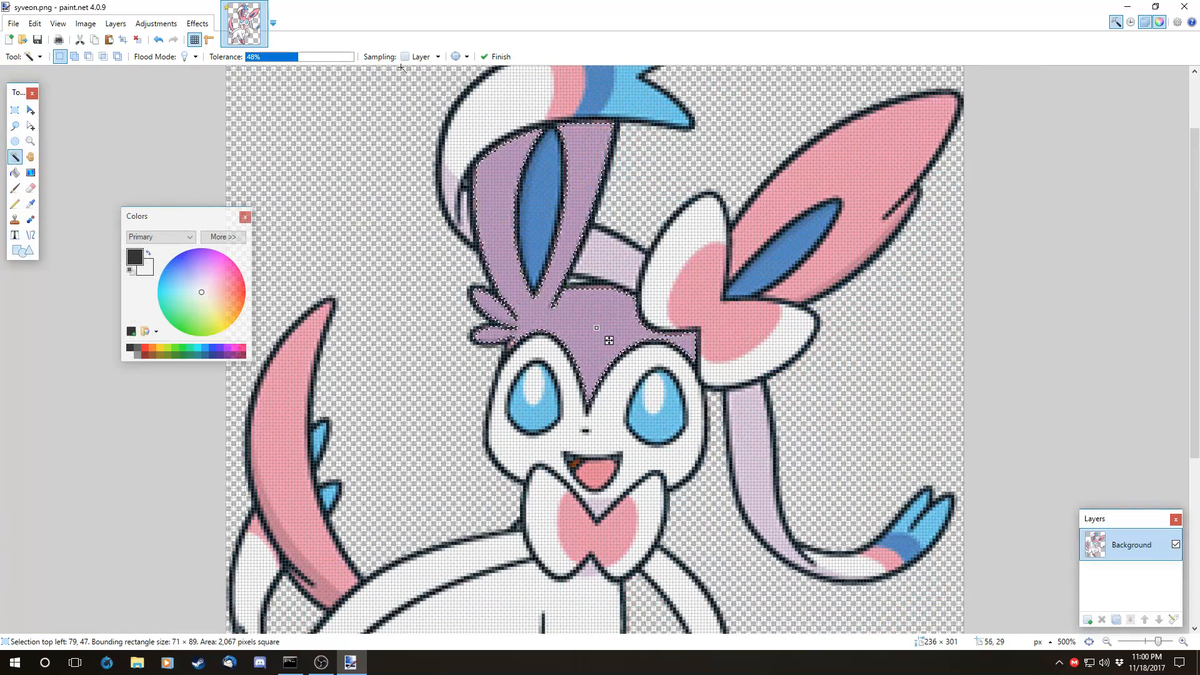
{"action": "scroll", "coordinate": [417, 129], "scroll_direction": "up", "scroll_amount": 2}
{"action": "mouse_move", "coordinate": [306, 58]}
{"action": "left_mouse_down"}
{"action": "mouse_move", "coordinate": [356, 62]}
{"action": "mouse_move", "coordinate": [315, 63]}
{"action": "left_mouse_up"}
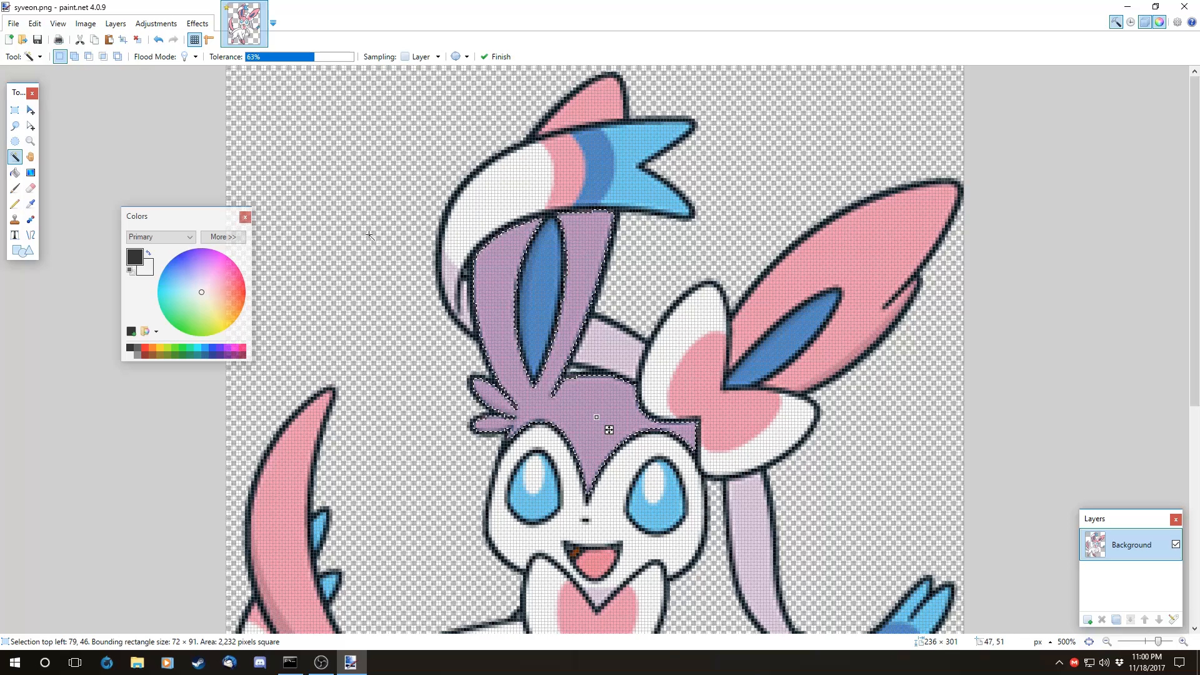
- Move the selected pink fur pixels off the head, up and to the left, and stretch them to 72 × 97 pixels
{"action": "left_click", "coordinate": [30, 110]}
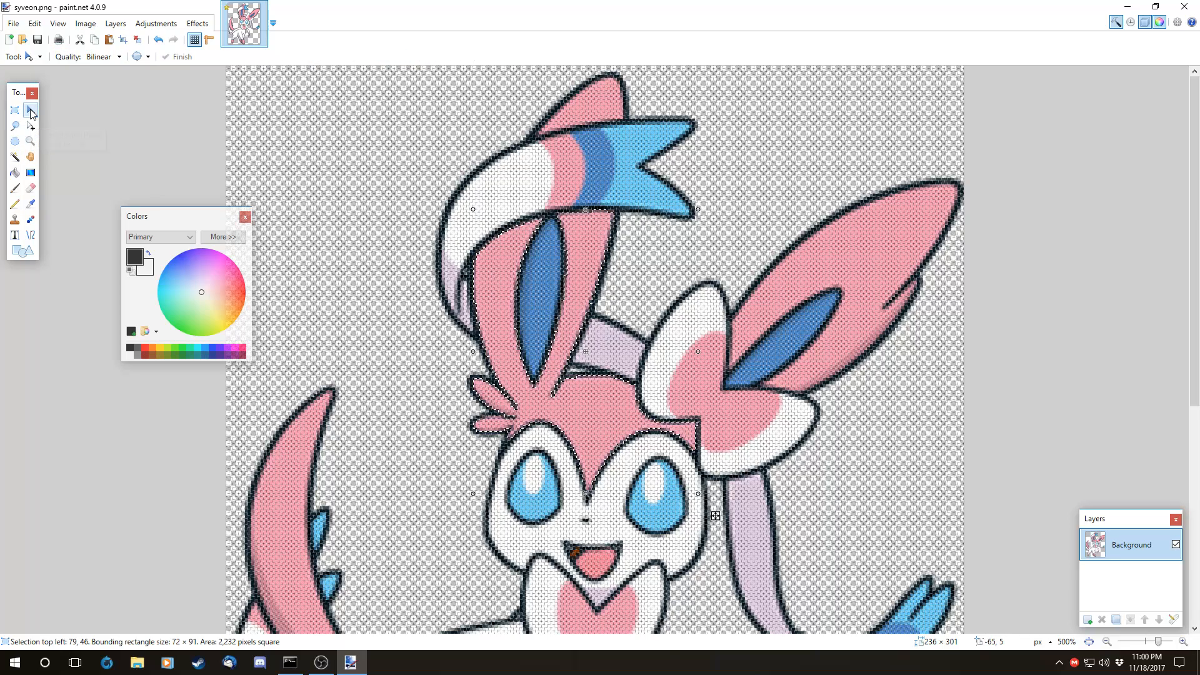
{"action": "left_click_drag", "start_coordinate": [584, 259], "coordinate": [438, 196]}
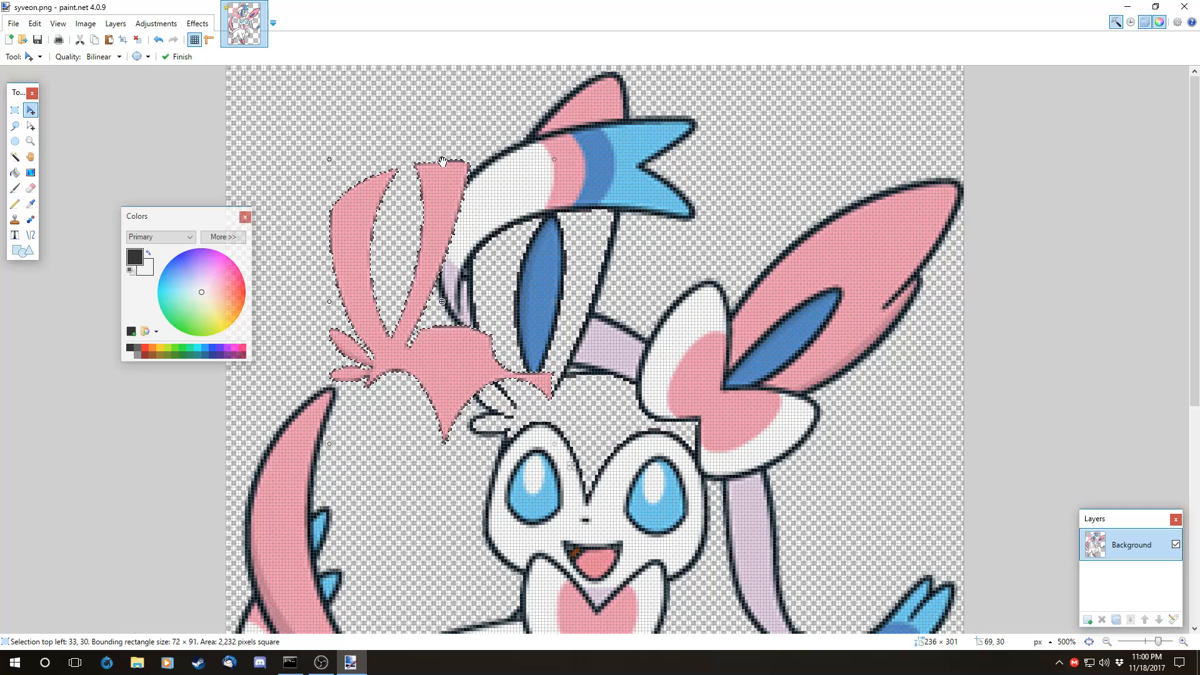
{"action": "left_click_drag", "start_coordinate": [441, 156], "coordinate": [370, 132]}
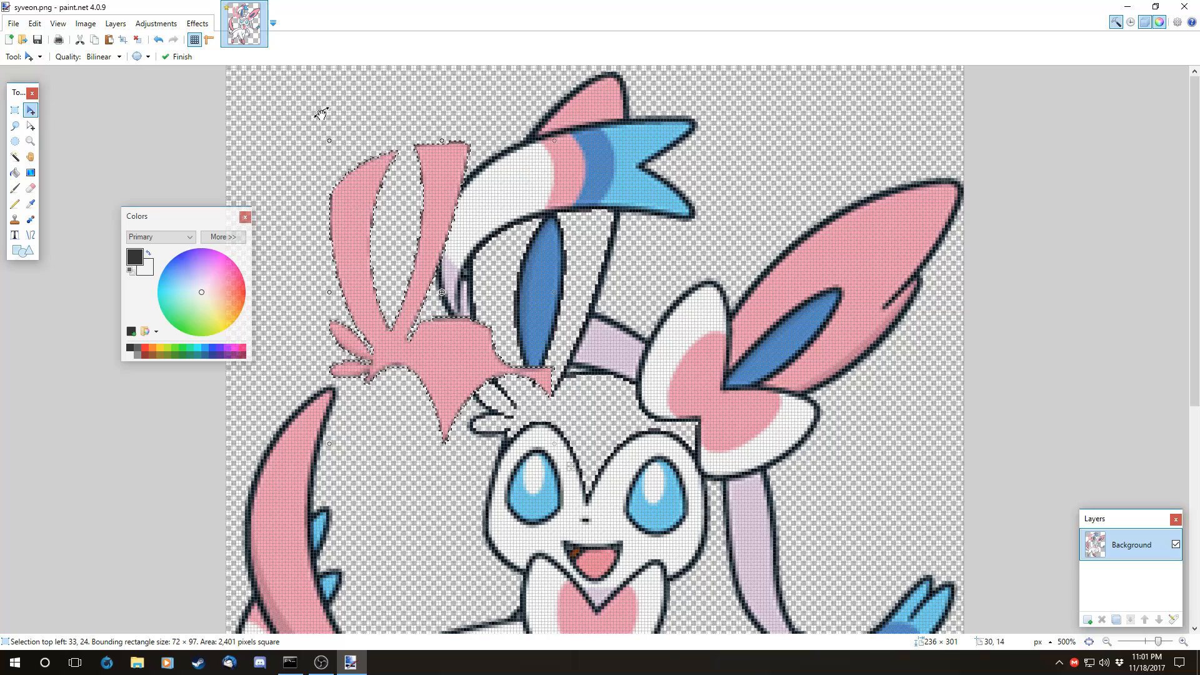
- Rotate the moved fur several times, shifting its rotation pivot, to end at an angle of about -11.77°
{"action": "left_click_drag", "start_coordinate": [303, 225], "coordinate": [313, 131]}
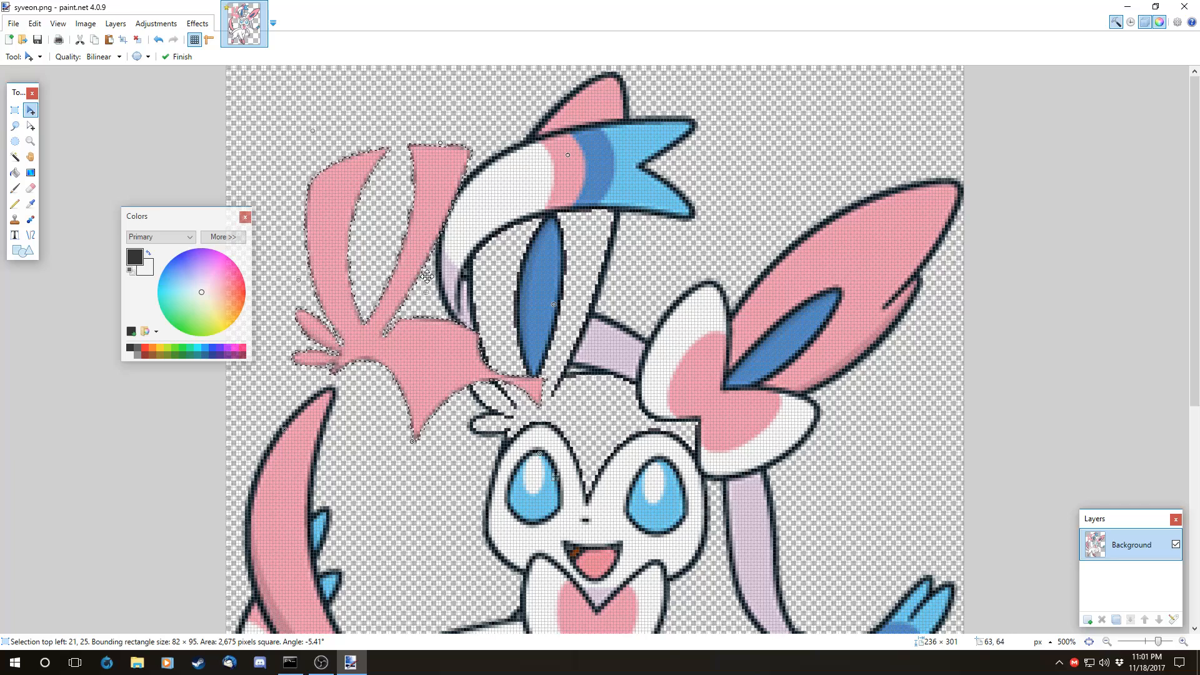
{"action": "left_click_drag", "start_coordinate": [553, 125], "coordinate": [659, 226]}
{"action": "left_click_drag", "start_coordinate": [452, 263], "coordinate": [419, 286]}
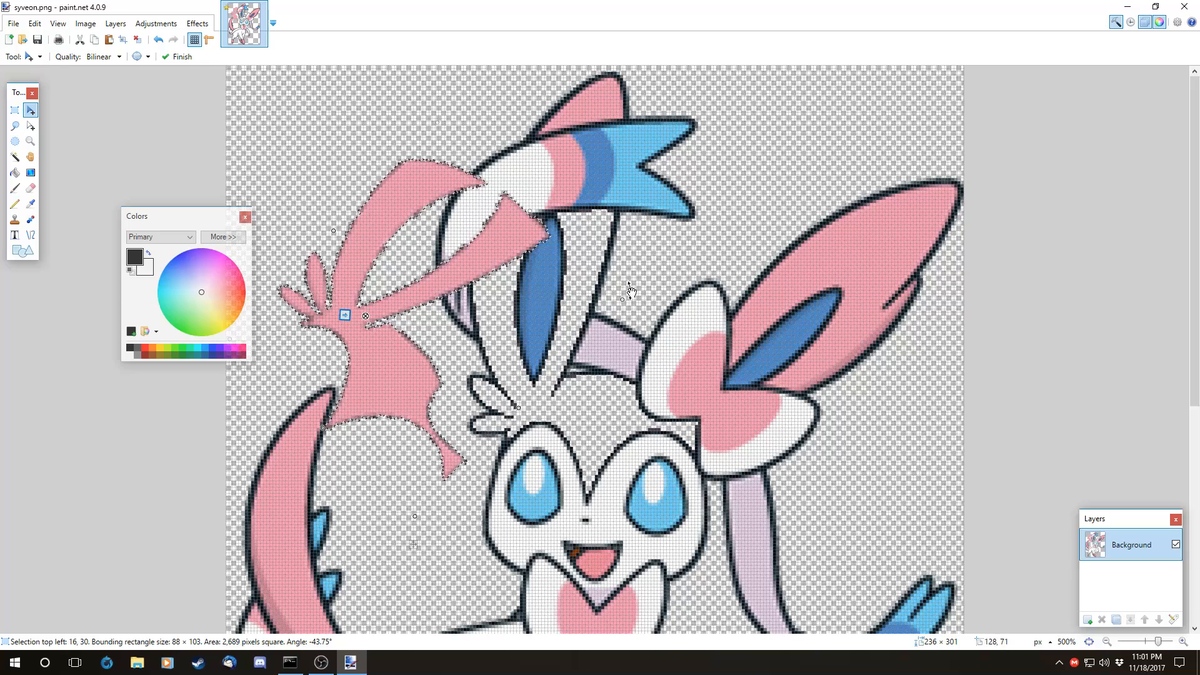
{"action": "left_click_drag", "start_coordinate": [632, 289], "coordinate": [432, 302]}
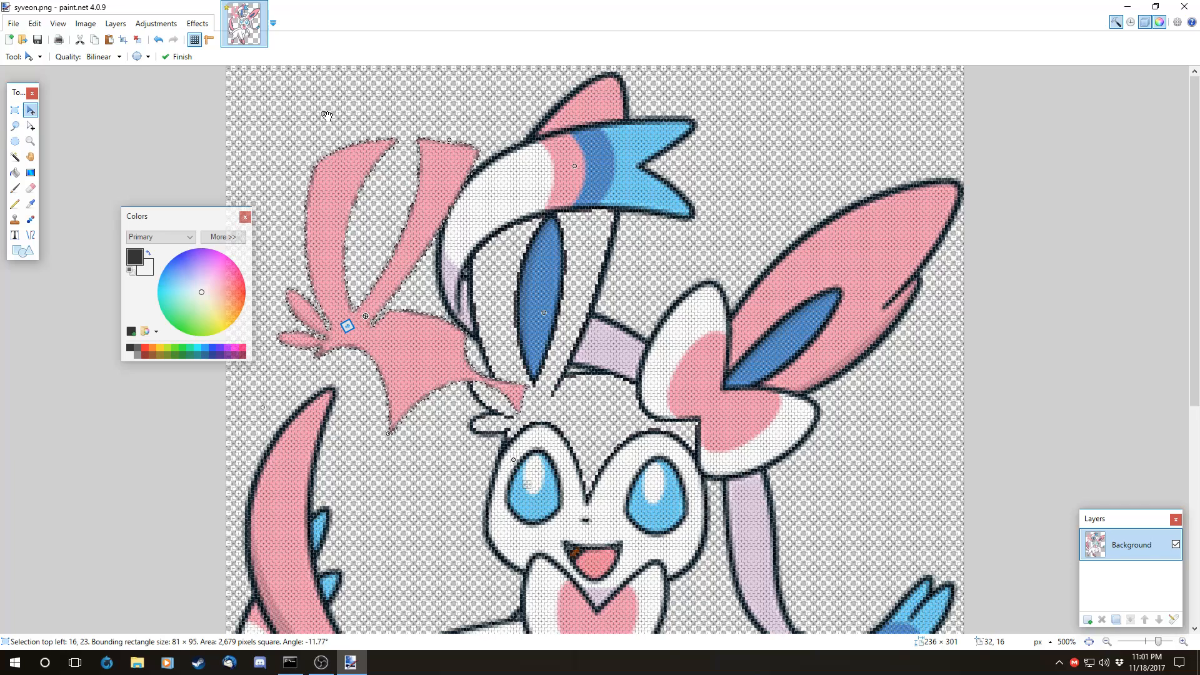
- Shrink the rotated fur to about 64 × 81 pixels using its resize handles
{"action": "left_click_drag", "start_coordinate": [323, 116], "coordinate": [475, 181]}
{"action": "mouse_move", "coordinate": [411, 443]}
{"action": "left_mouse_down"}
{"action": "mouse_move", "coordinate": [436, 343]}
{"action": "mouse_move", "coordinate": [407, 436]}
{"action": "left_mouse_up"}
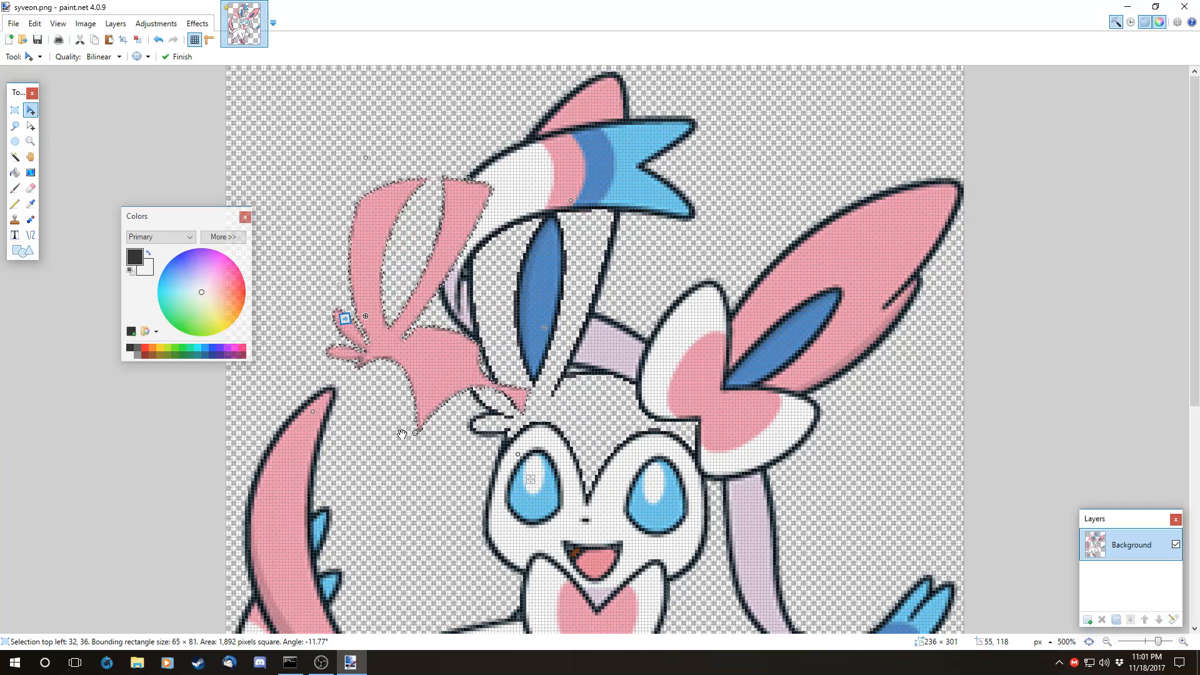
{"action": "left_click_drag", "start_coordinate": [292, 378], "coordinate": [268, 445]}
- Undo the fur's resizing, rotation and move, along with its Magic Wand selection
{"action": "key", "text": "ctrl+z"}
{"action": "key", "text": "ctrl+z"}
{"action": "key", "text": "ctrl+z"}
{"action": "key", "text": "ctrl+z"}
{"action": "key", "text": "ctrl+z"}
{"action": "key", "text": "ctrl+z"}
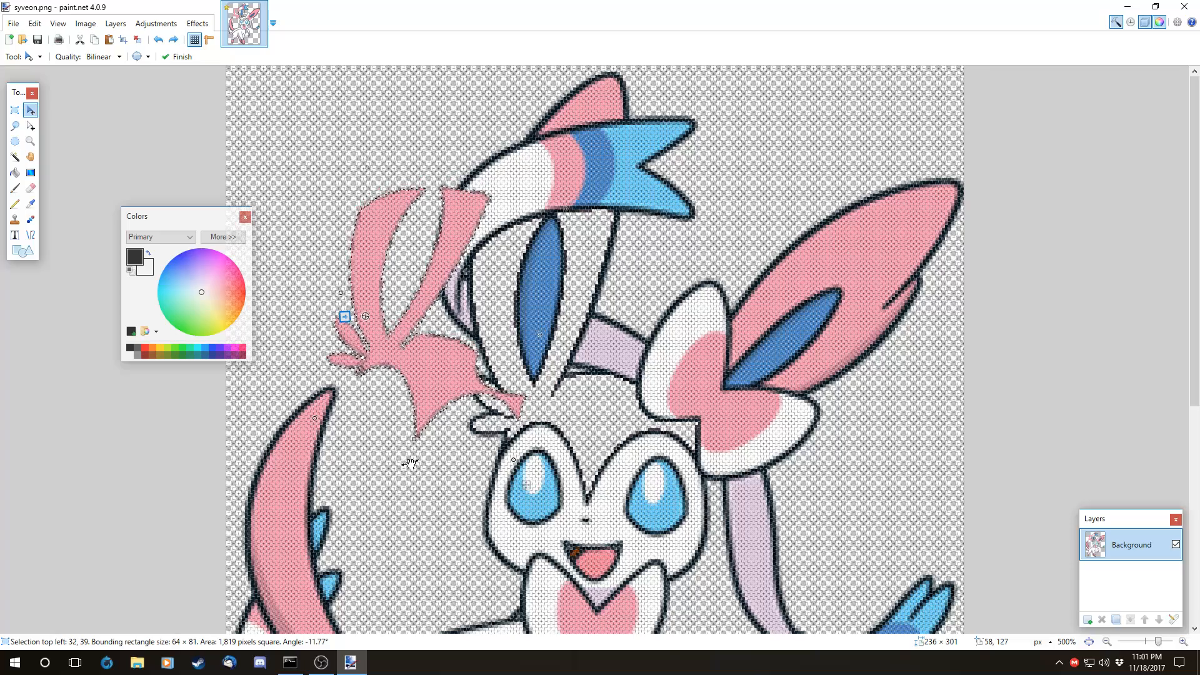
{"action": "key", "text": "ctrl+z"}
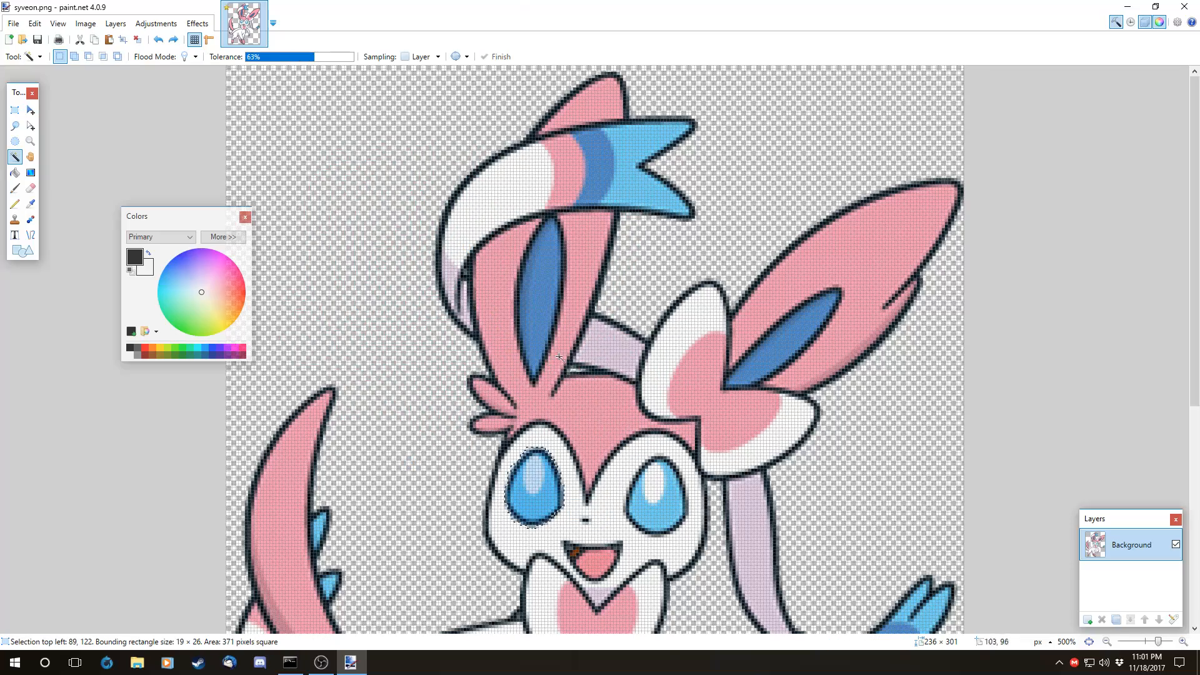
- Select the transparent background with the Magic Wand, cancel the save configuration, and clear the selection
{"action": "left_click", "coordinate": [664, 251]}
{"action": "key", "text": "ctrl+s"}
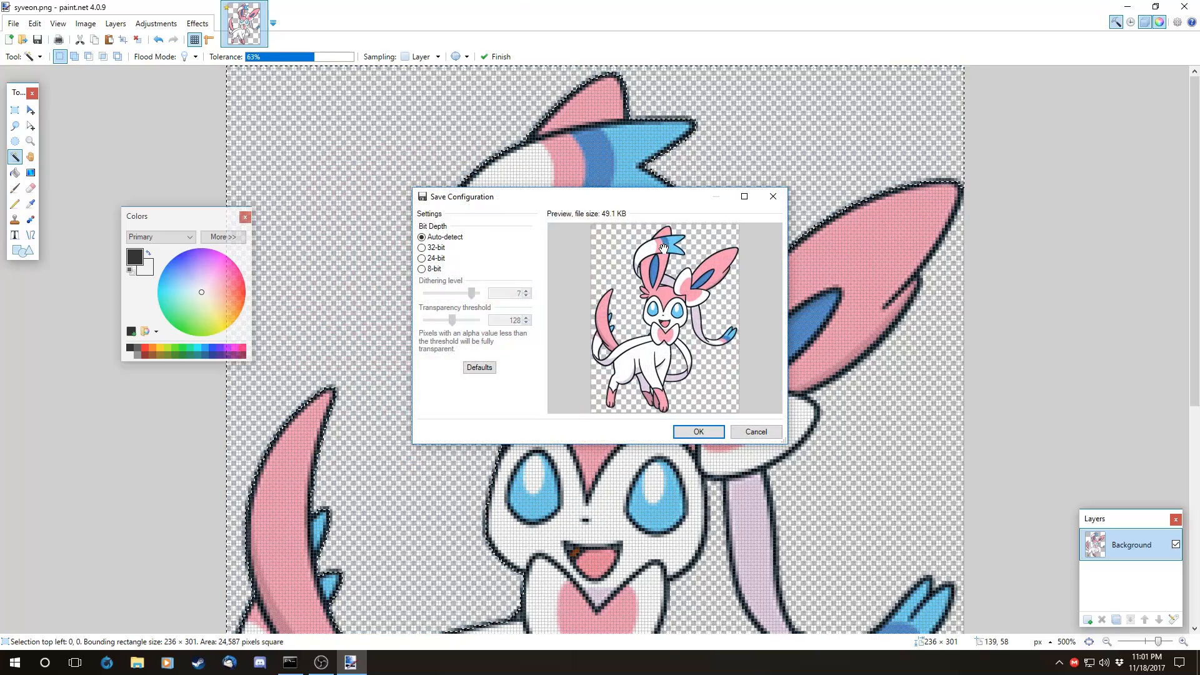
{"action": "left_click", "coordinate": [750, 432]}
{"action": "key", "text": "ctrl+d"}
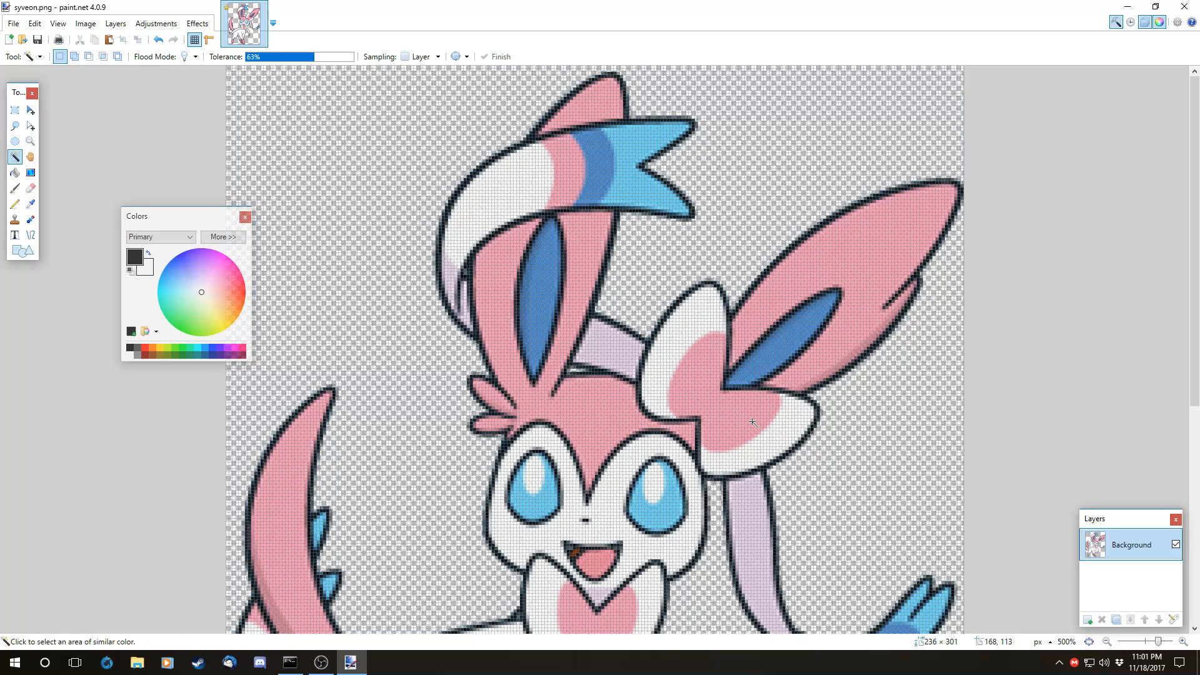
- Select the connected pink ear and head fur with the Magic Wand, clear it, and select it again from the forehead
{"action": "left_click", "coordinate": [584, 226]}
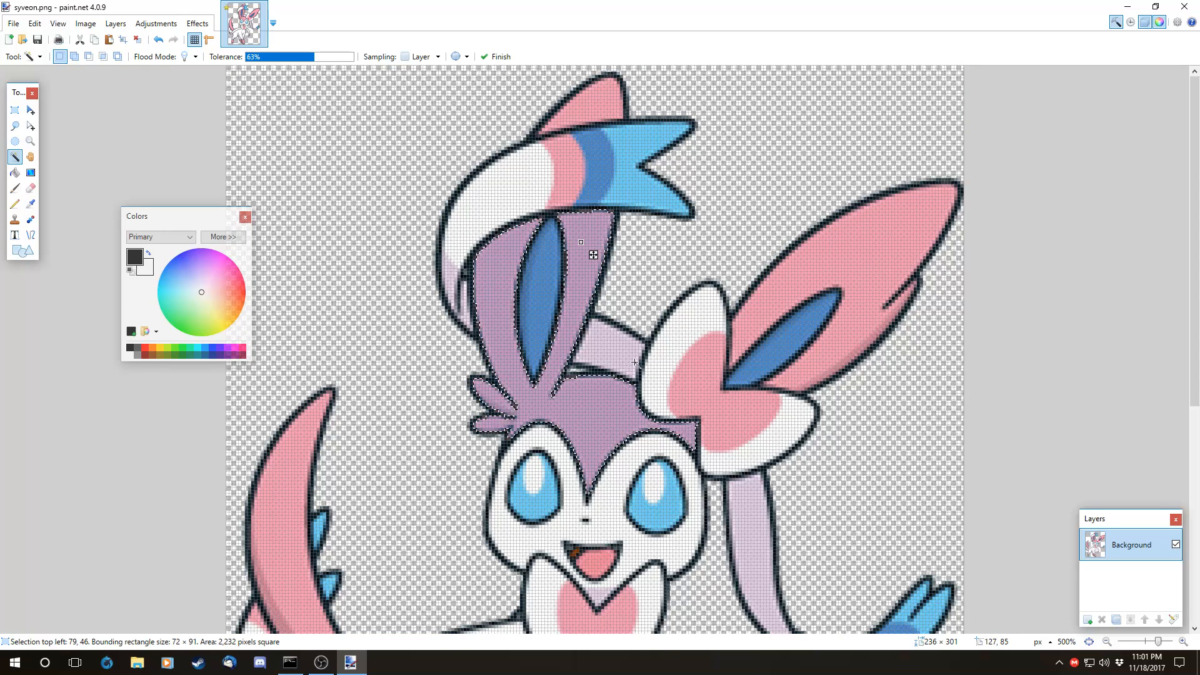
{"action": "key", "text": "ctrl+d"}
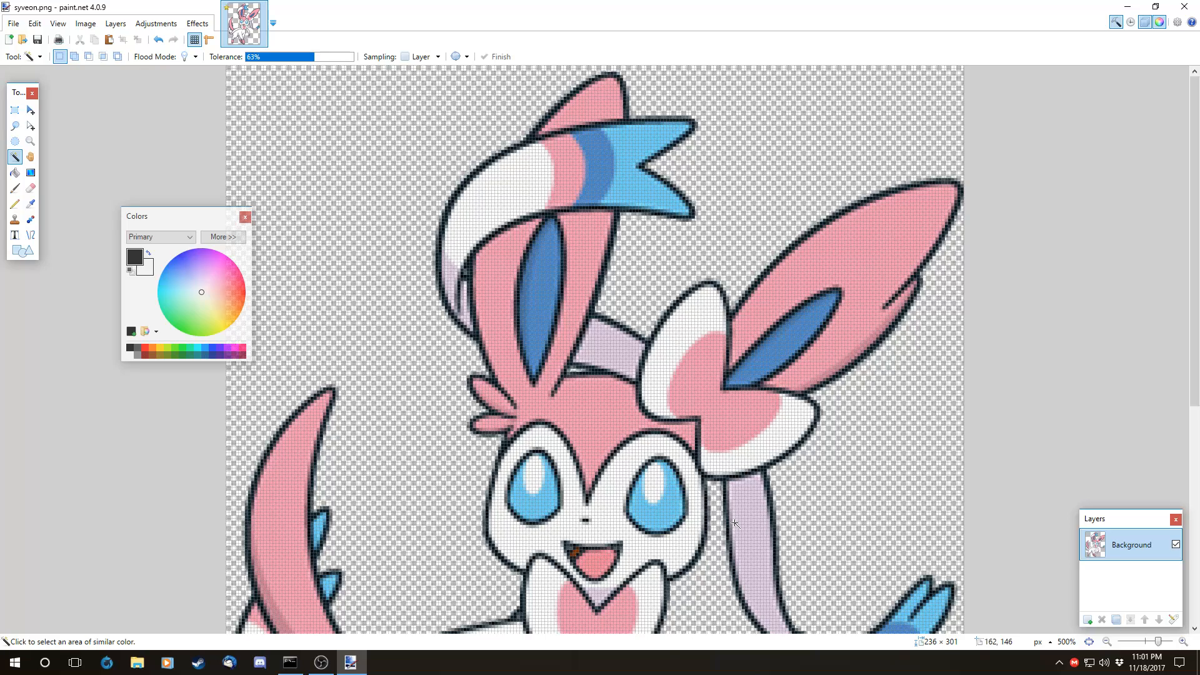
{"action": "scroll", "coordinate": [741, 375], "scroll_direction": "down", "scroll_amount": 3}
{"action": "scroll", "coordinate": [702, 319], "scroll_direction": "up", "scroll_amount": 3}
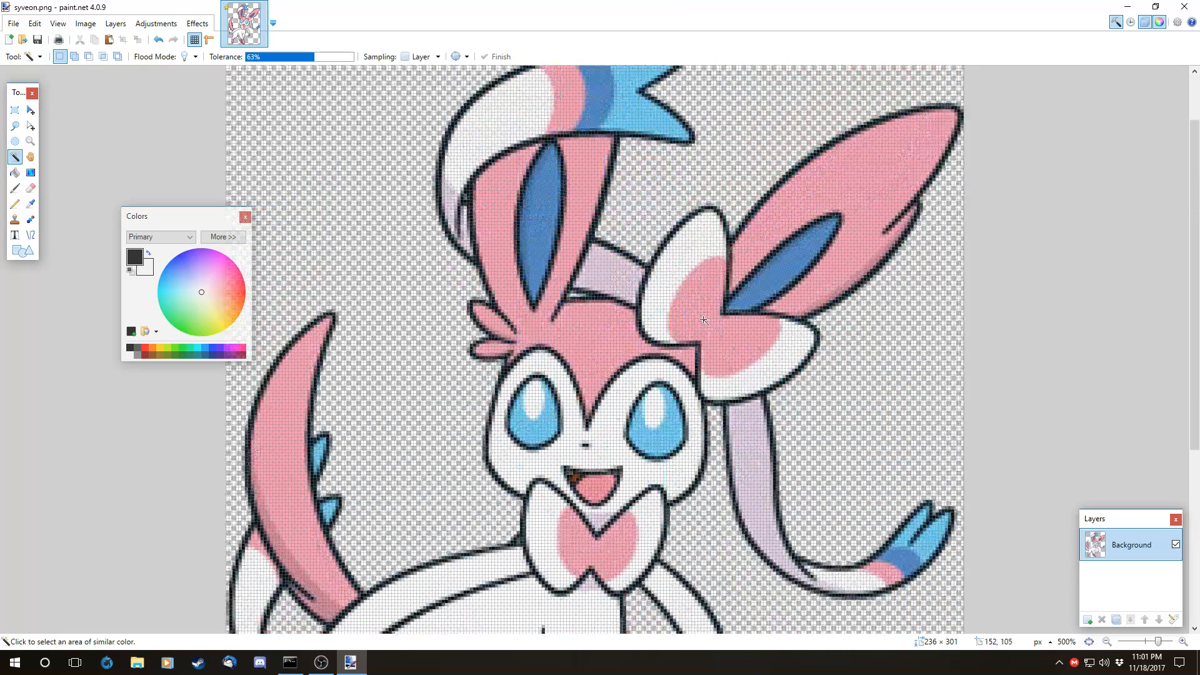
{"action": "left_click", "coordinate": [601, 461]}
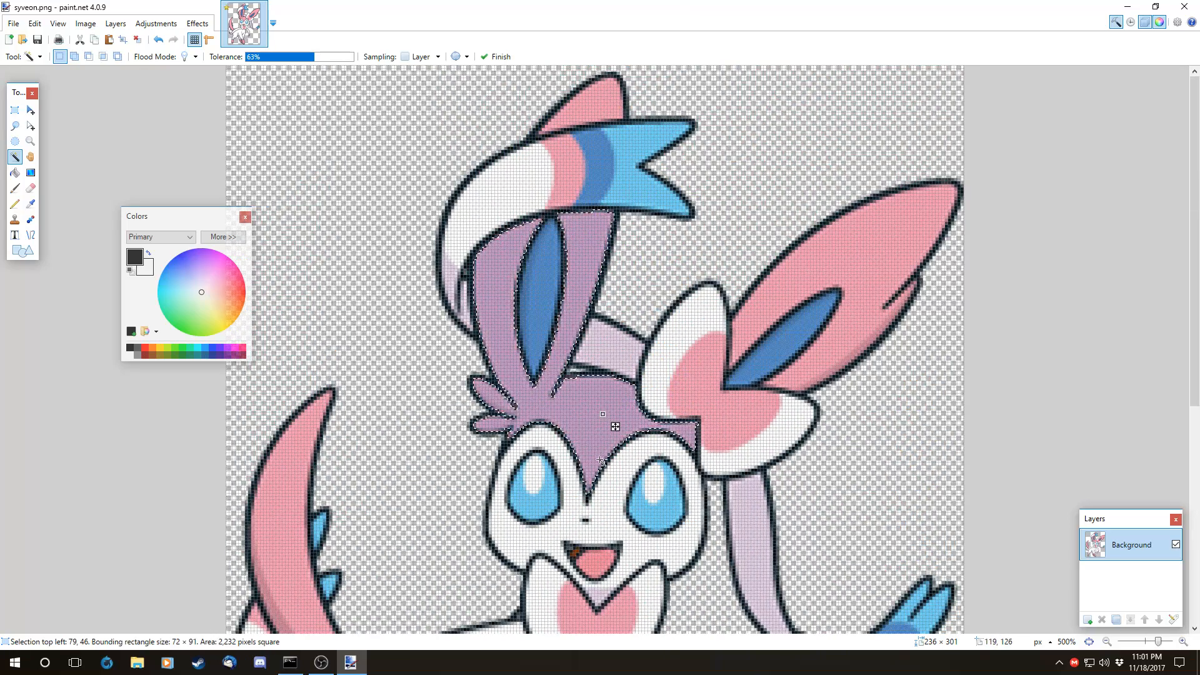
- Select matching colors across the whole image from the bow's pink, set the tolerance to 24%, and clear the selection
{"action": "left_click", "coordinate": [702, 388]}
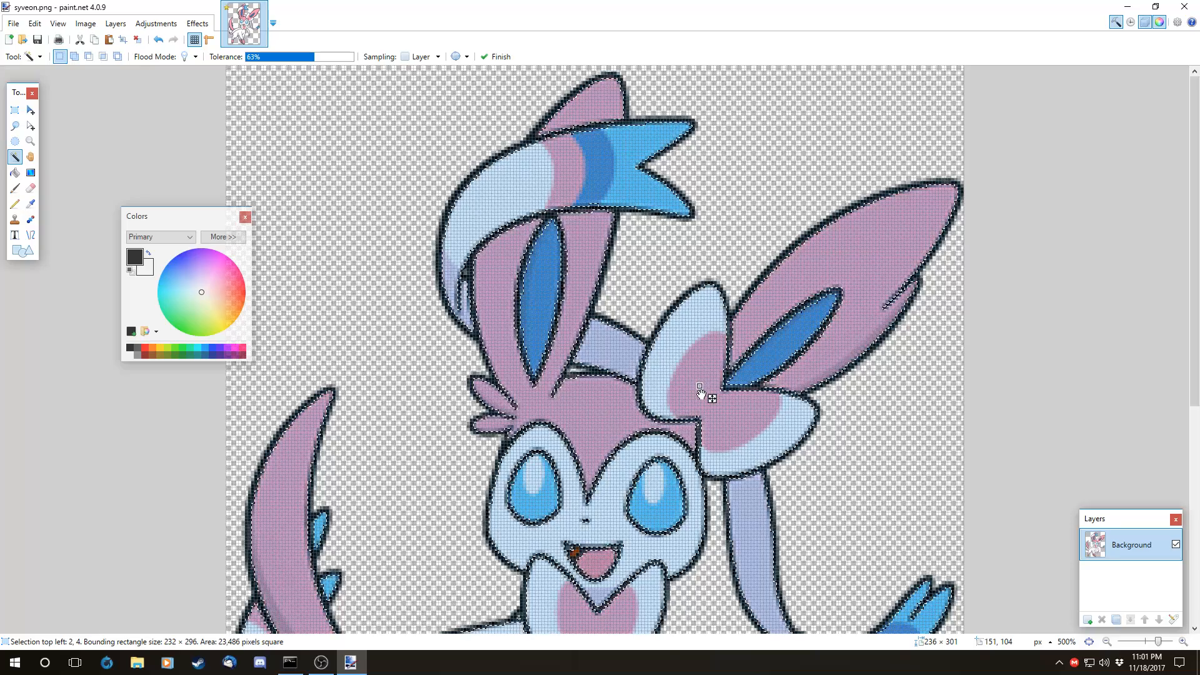
{"action": "left_click", "coordinate": [249, 57]}
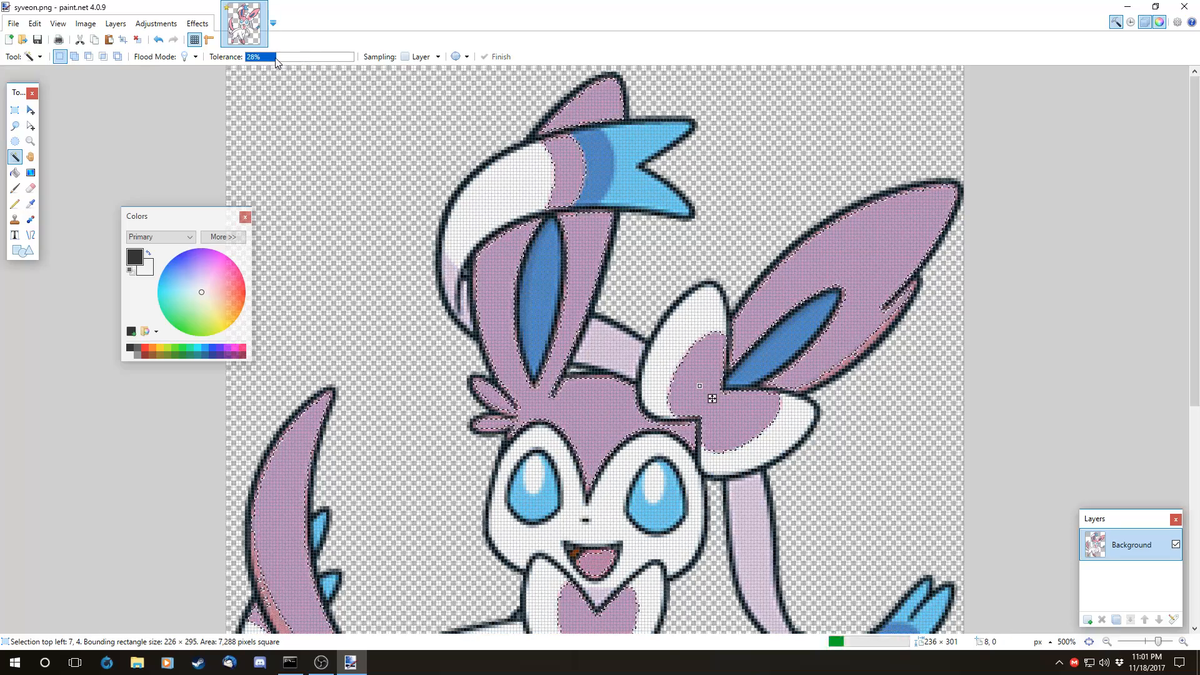
{"action": "left_click_drag", "start_coordinate": [249, 57], "coordinate": [272, 65]}
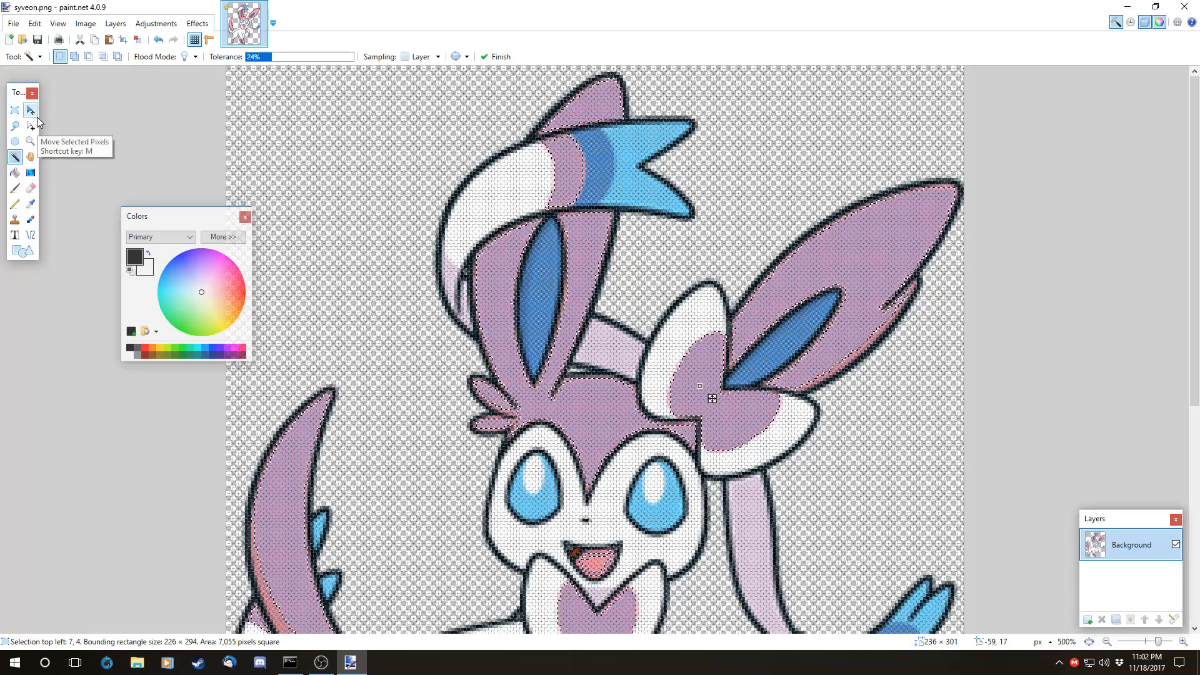
{"action": "key", "text": "ctrl+d"}
- Draw rectangular selections over the upright ear, combining two into an area of about 31 × 72 pixels
{"action": "key", "text": "s"}
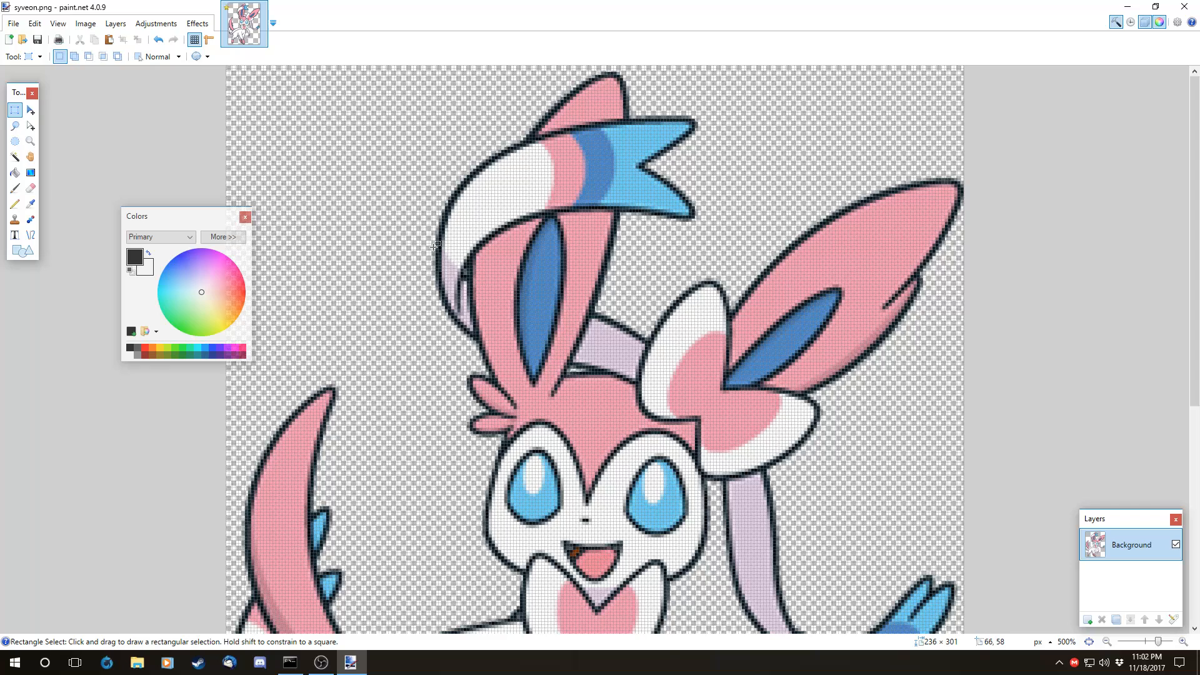
{"action": "left_click_drag", "start_coordinate": [435, 245], "coordinate": [677, 469]}
{"action": "left_click_drag", "start_coordinate": [483, 181], "coordinate": [580, 278]}
{"action": "left_click_drag", "start_coordinate": [502, 231], "coordinate": [599, 419]}
{"action": "left_click_drag", "start_coordinate": [520, 194], "coordinate": [588, 307]}
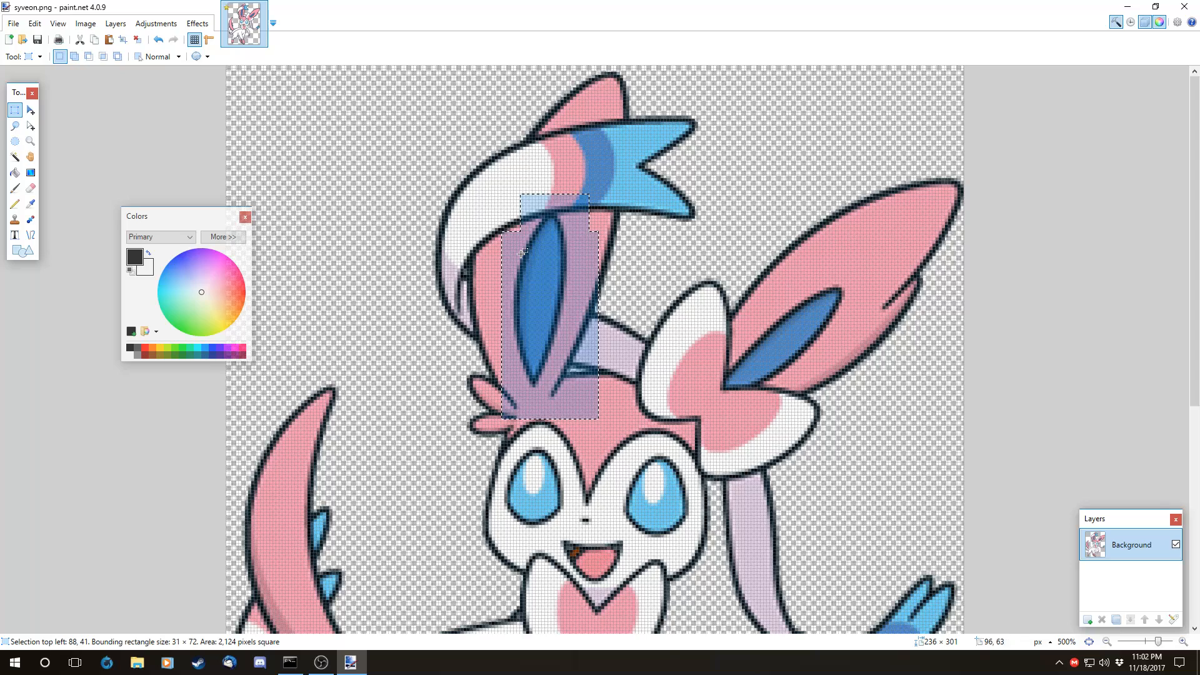
- Add more rectangles around the ear and bow, extending the selection to about 106 × 72 pixels, and clear it
{"action": "left_click_drag", "start_coordinate": [420, 225], "coordinate": [634, 387]}
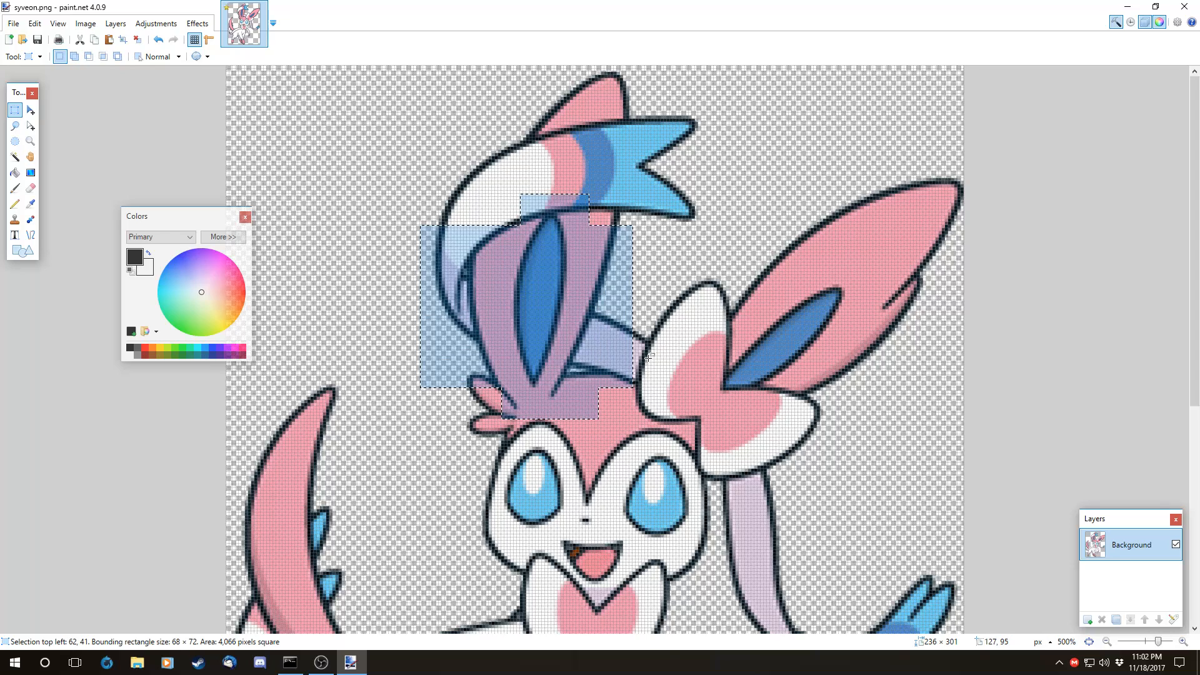
{"action": "left_click_drag", "start_coordinate": [752, 246], "coordinate": [597, 332]}
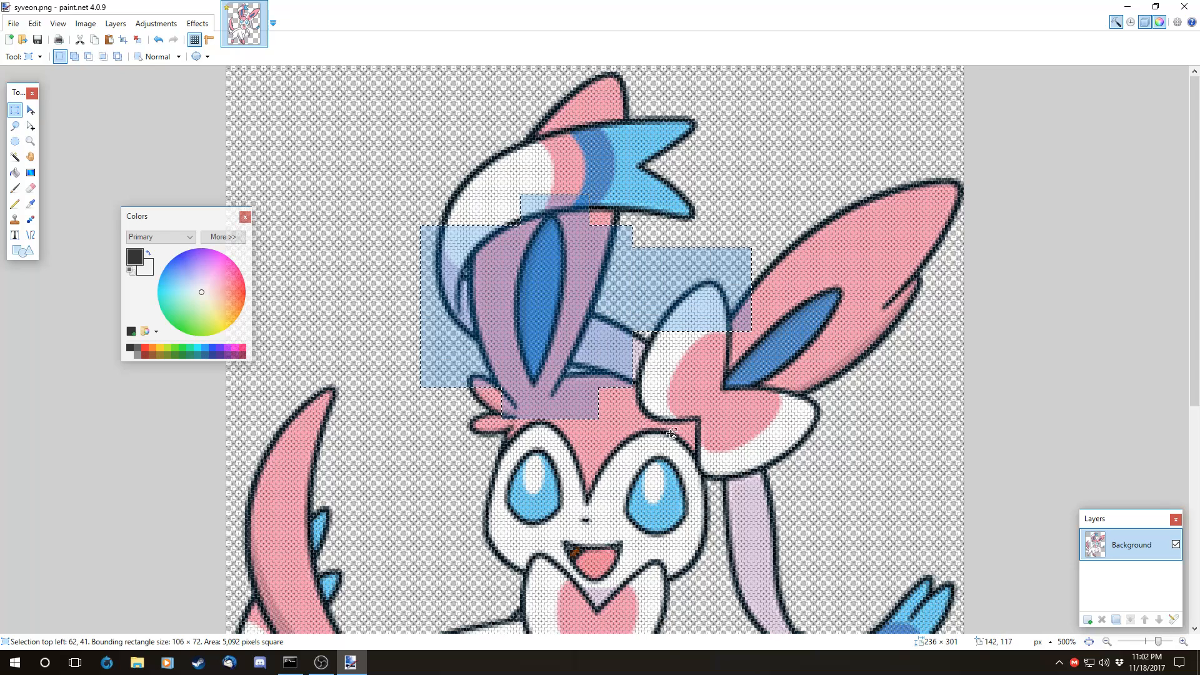
{"action": "left_click_drag", "start_coordinate": [670, 431], "coordinate": [715, 332]}
{"action": "left_click_drag", "start_coordinate": [542, 250], "coordinate": [608, 337]}
{"action": "left_click", "coordinate": [495, 504]}
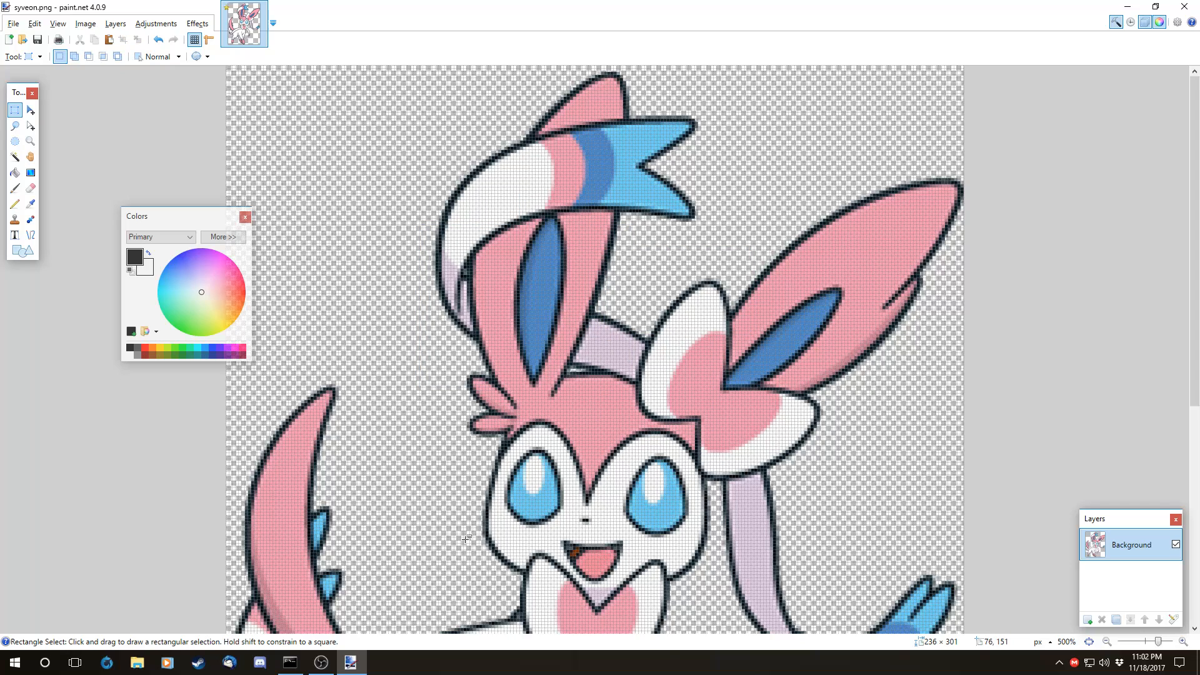
- Select the whole image, shift only its selection outline to about 23, 67 with the Move Selection tool, and clear the selection
{"action": "scroll", "coordinate": [467, 537], "scroll_direction": "down", "scroll_amount": 3}
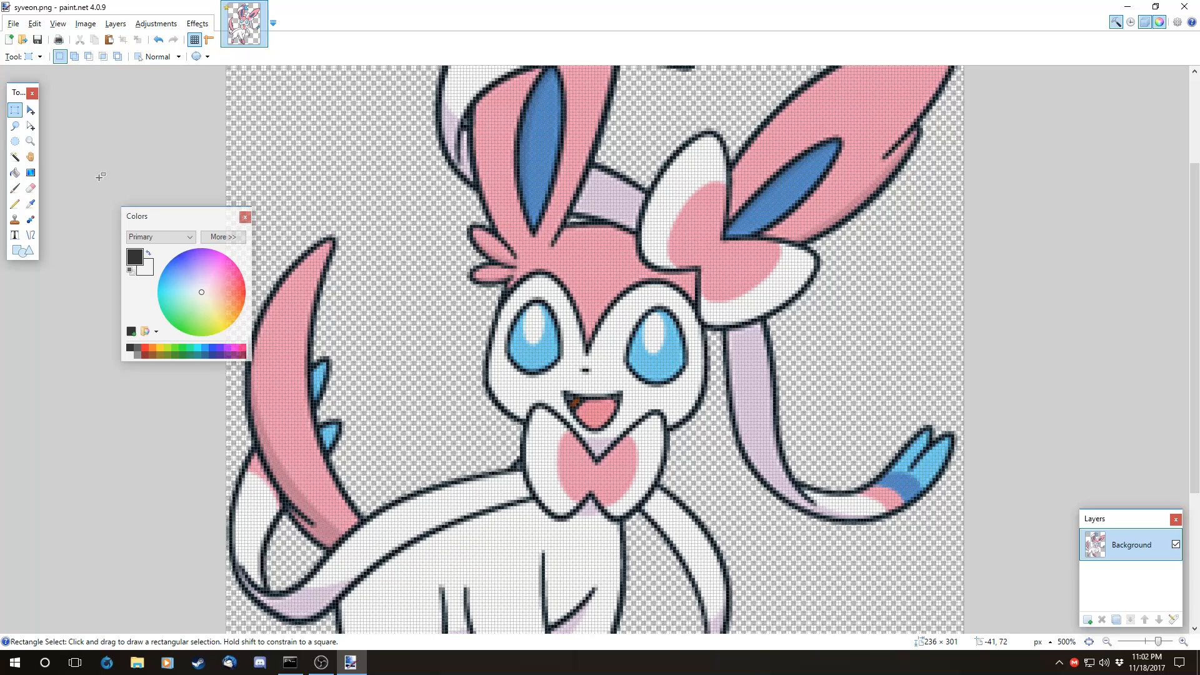
{"action": "left_click", "coordinate": [31, 126]}
{"action": "key", "text": "ctrl+a"}
{"action": "left_click_drag", "start_coordinate": [453, 248], "coordinate": [622, 457]}
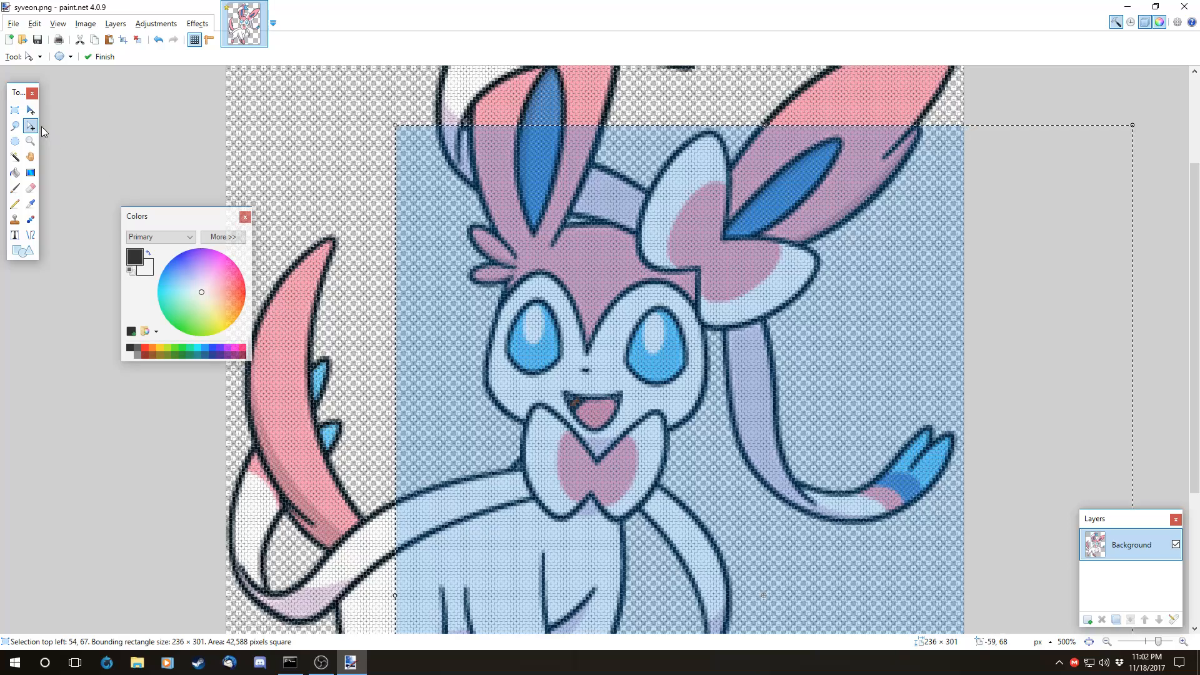
{"action": "left_click_drag", "start_coordinate": [708, 369], "coordinate": [586, 337]}
{"action": "key", "text": "ctrl+s"}
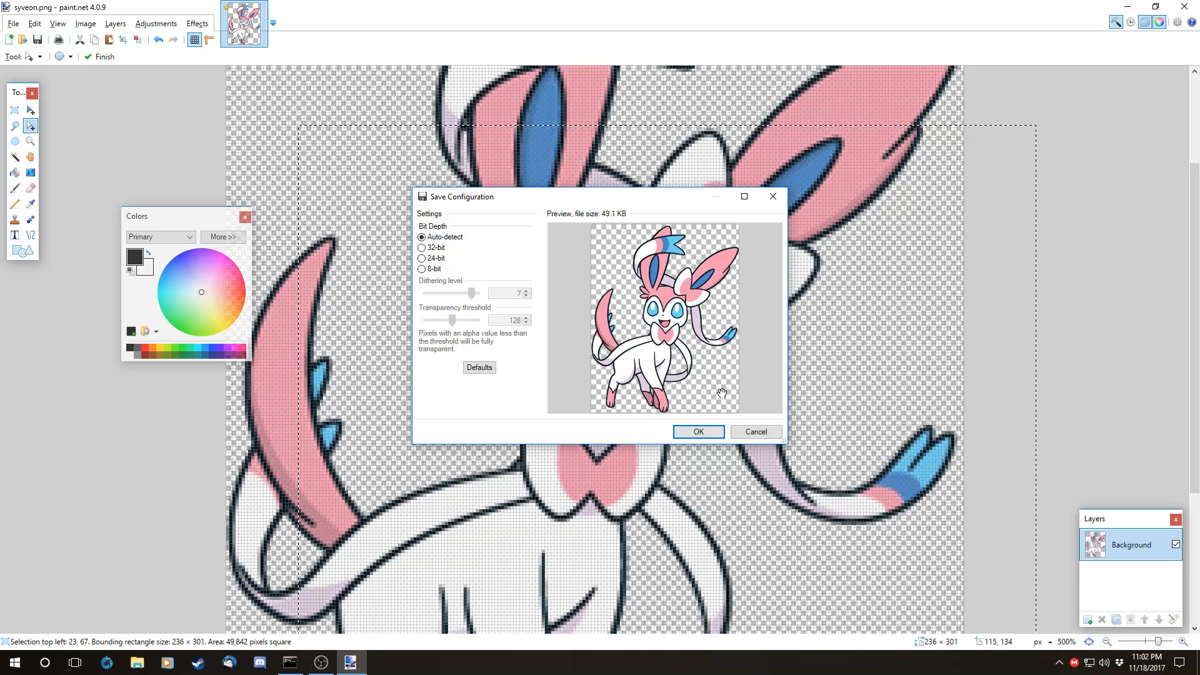
{"action": "left_click", "coordinate": [751, 432]}
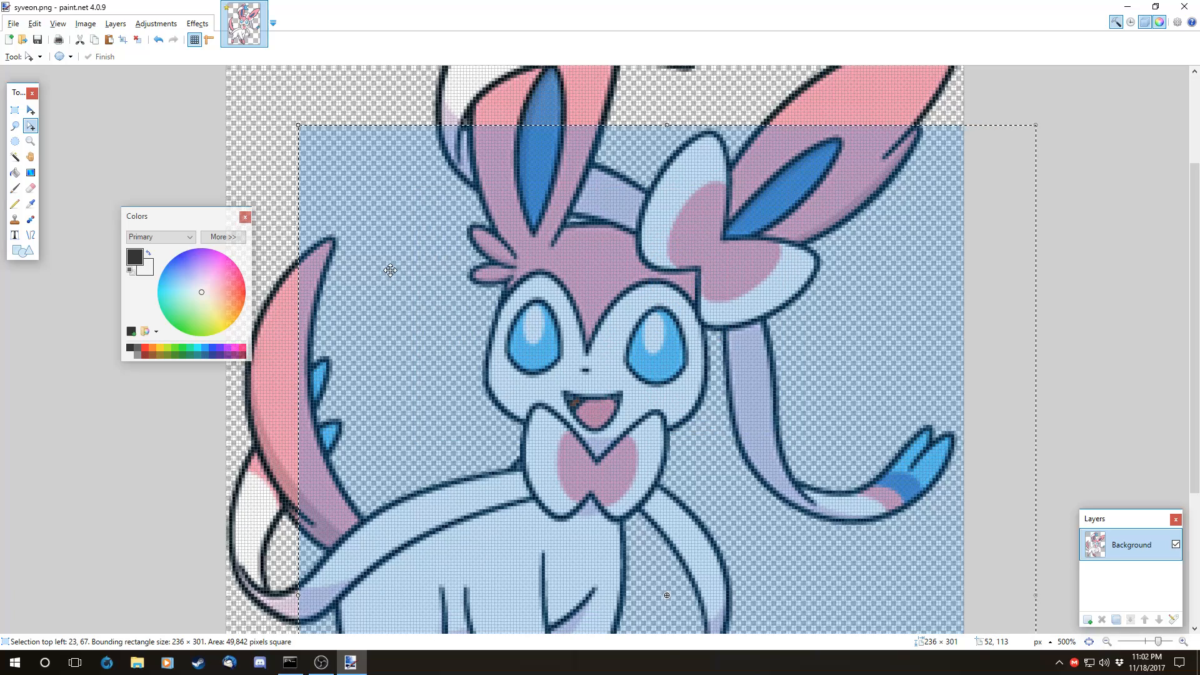
{"action": "key", "text": "ctrl+d"}
- Draw a rectangular selection of about 29 × 35 pixels over the forehead and one eye, and activate Move Selection
{"action": "left_click", "coordinate": [15, 110]}
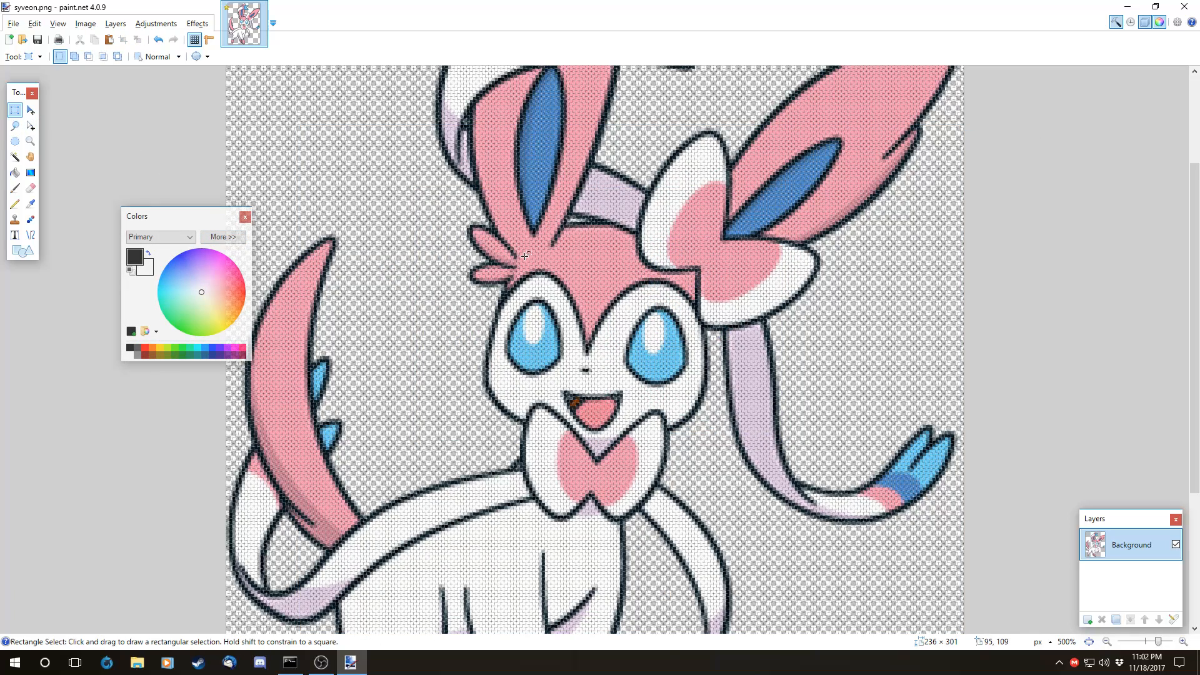
{"action": "left_click_drag", "start_coordinate": [521, 251], "coordinate": [610, 360]}
{"action": "key", "text": "m"}
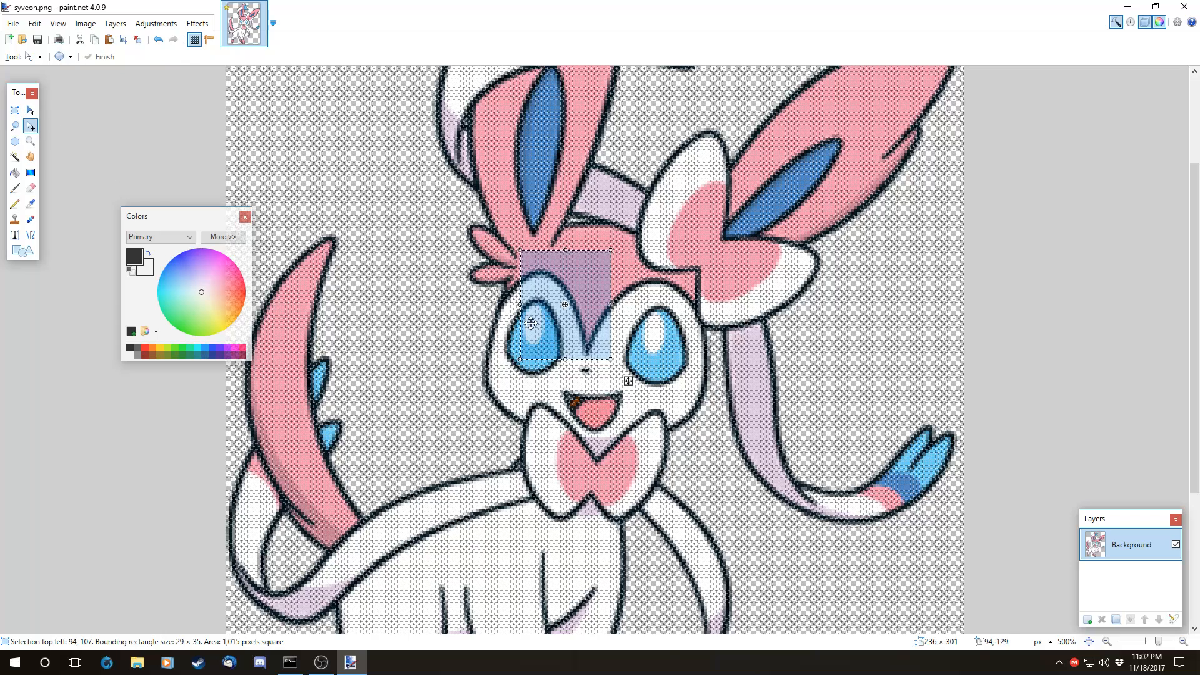
- Move, enlarge and rotate the selection outline to about -50.93° over the bow by the ear, and clear the selection
{"action": "left_click_drag", "start_coordinate": [582, 286], "coordinate": [718, 335]}
{"action": "left_click_drag", "start_coordinate": [614, 310], "coordinate": [579, 227]}
{"action": "left_click_drag", "start_coordinate": [590, 327], "coordinate": [588, 382]}
{"action": "left_click_drag", "start_coordinate": [663, 470], "coordinate": [566, 497]}
{"action": "left_click_drag", "start_coordinate": [615, 420], "coordinate": [490, 483]}
{"action": "left_click_drag", "start_coordinate": [526, 374], "coordinate": [755, 295]}
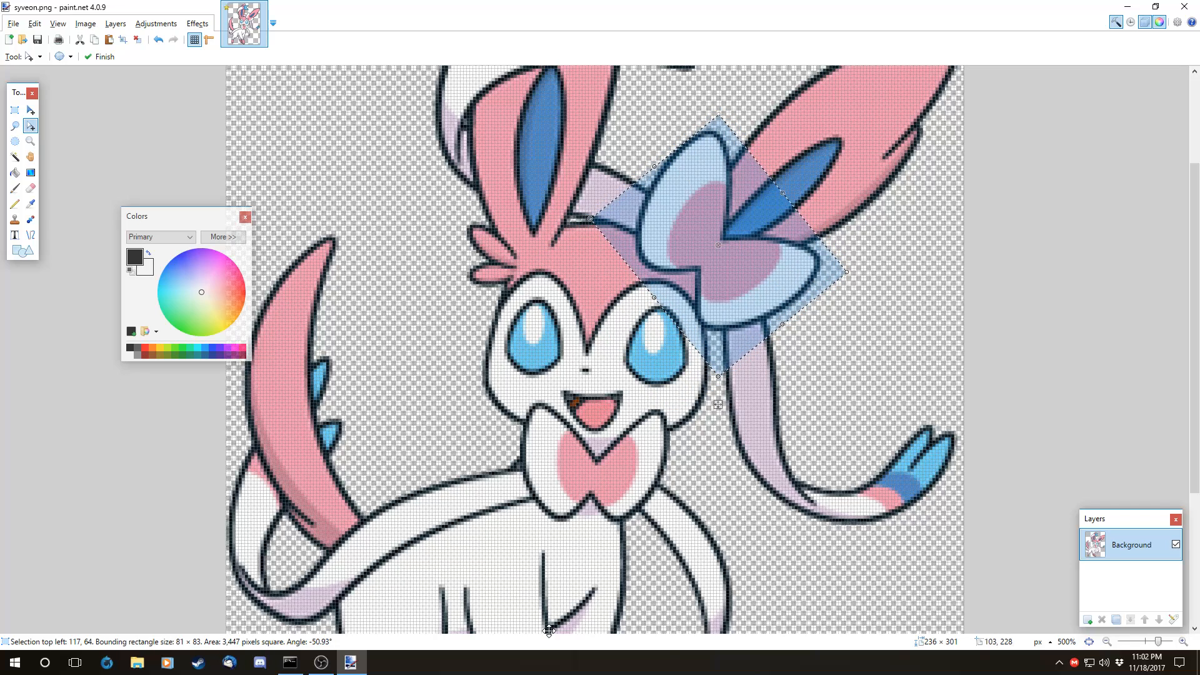
{"action": "key", "text": "ctrl+d"}
- Examine the head with the Zoom tool at magnifications from 400% to 1200%
{"action": "left_click", "coordinate": [30, 141]}
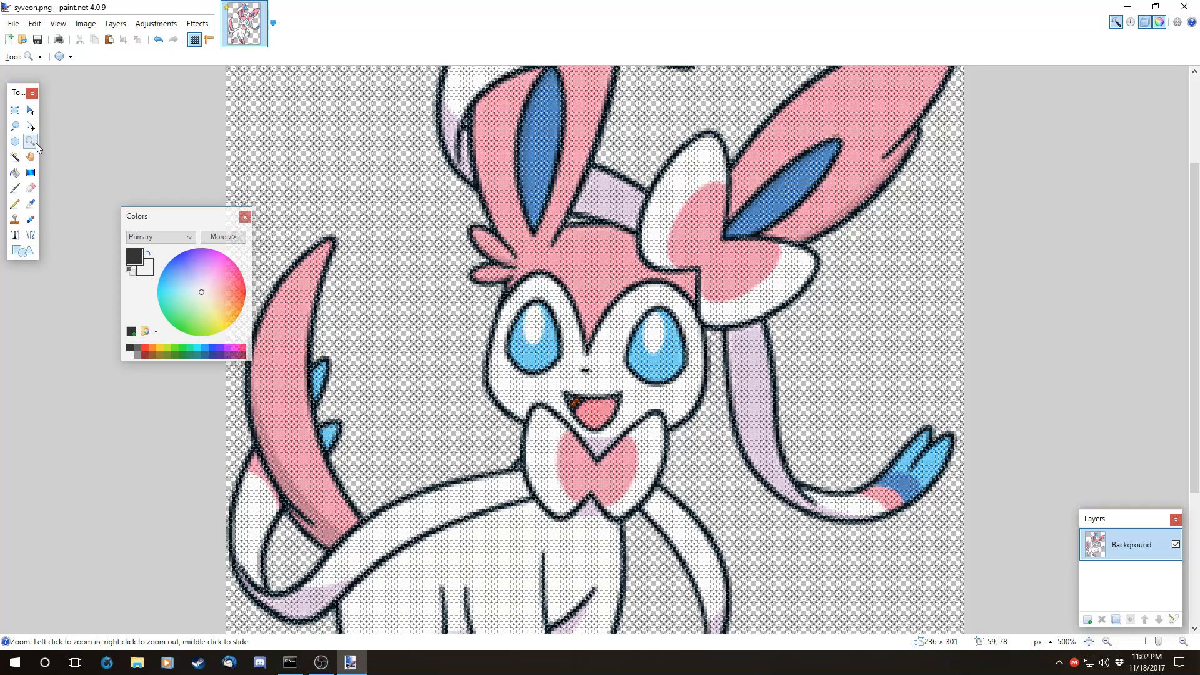
{"action": "scroll", "coordinate": [551, 290], "scroll_direction": "up", "scroll_amount": 2}
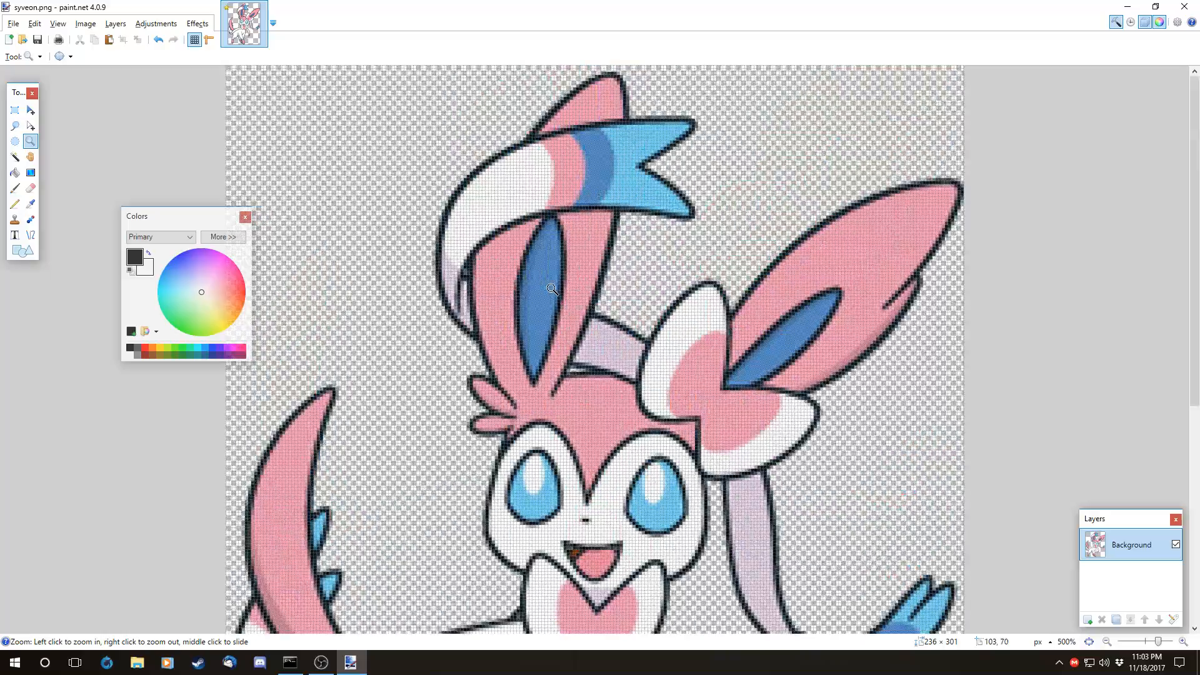
{"action": "scroll", "coordinate": [556, 292], "scroll_direction": "down", "scroll_amount": 3}
{"action": "scroll", "coordinate": [556, 292], "scroll_direction": "up", "scroll_amount": 8}
{"action": "scroll", "coordinate": [561, 291], "scroll_direction": "down", "scroll_amount": 9}
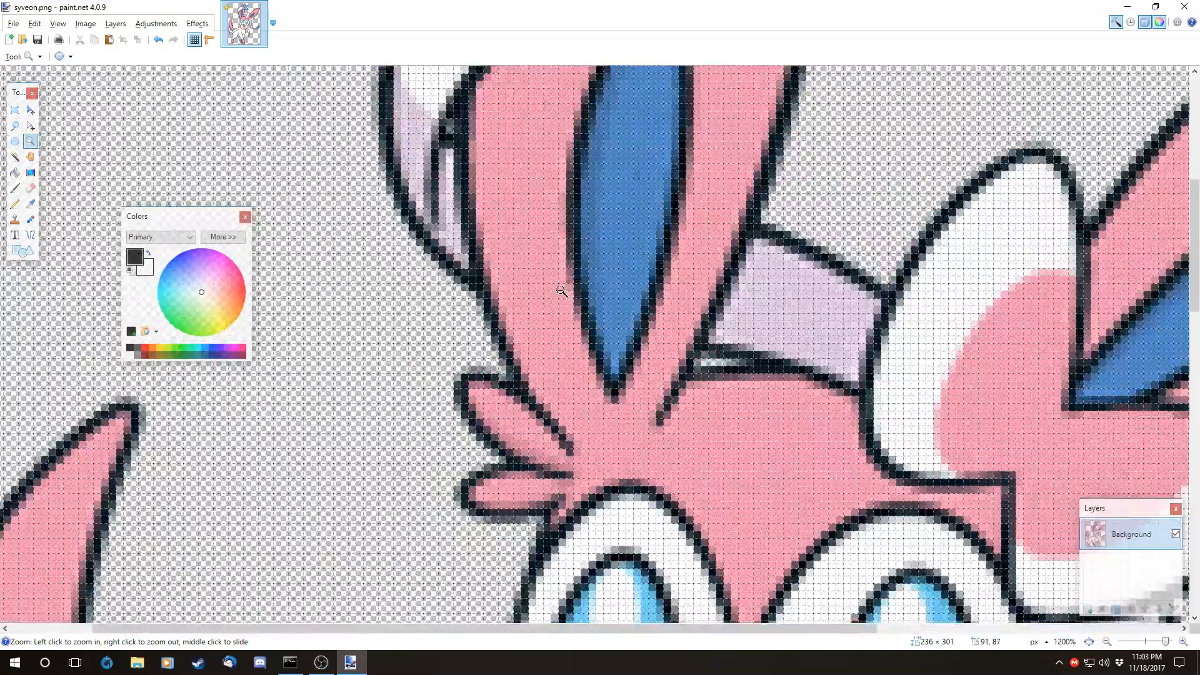
{"action": "scroll", "coordinate": [561, 291], "scroll_direction": "up", "scroll_amount": 7}
{"action": "scroll", "coordinate": [614, 322], "scroll_direction": "down", "scroll_amount": 6}
{"action": "scroll", "coordinate": [614, 322], "scroll_direction": "down", "scroll_amount": 2}
{"action": "scroll", "coordinate": [616, 322], "scroll_direction": "down", "scroll_amount": 4}
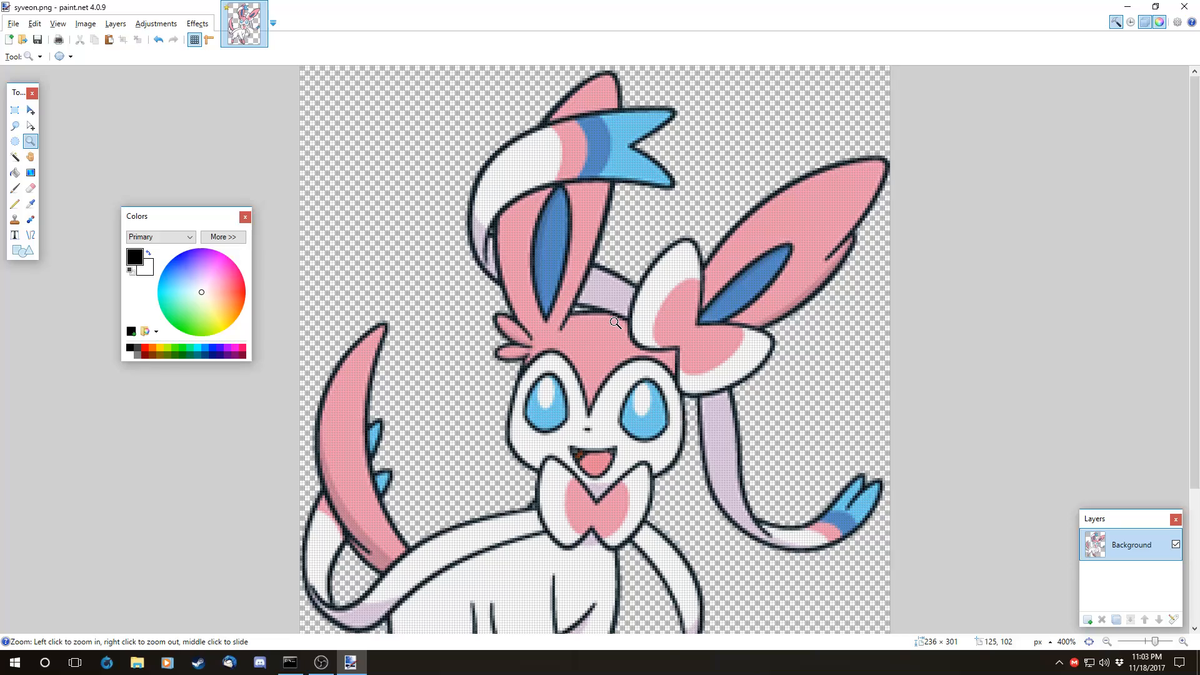
{"action": "scroll", "coordinate": [615, 322], "scroll_direction": "up", "scroll_amount": 4}
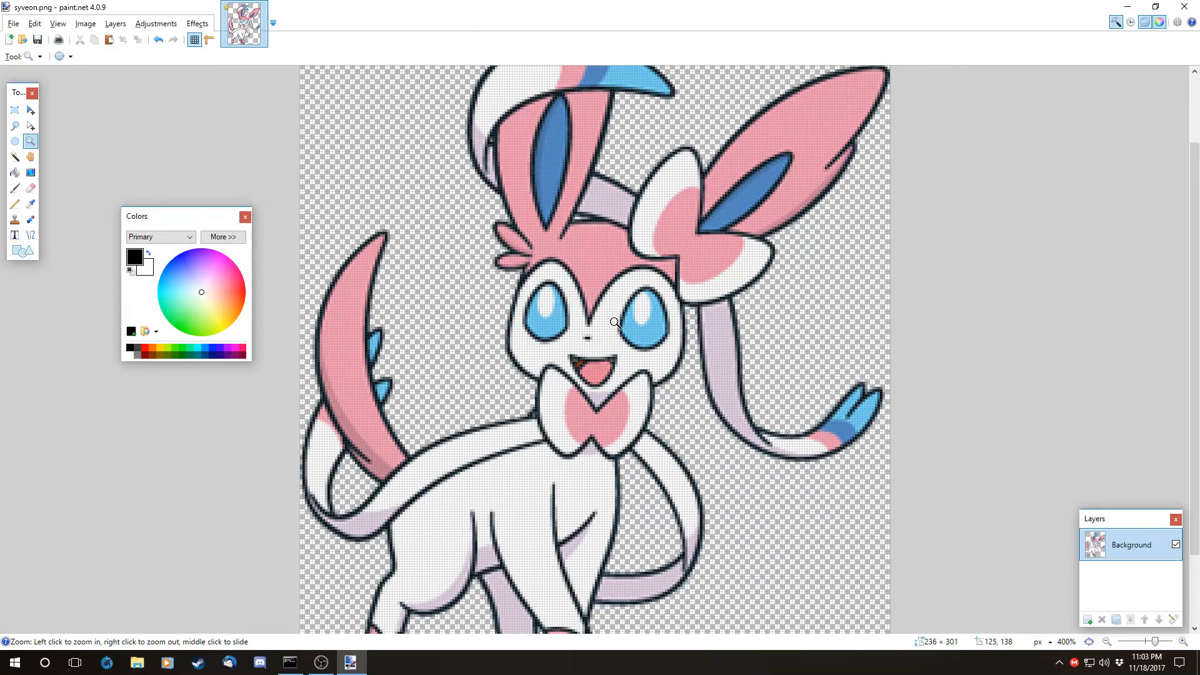
- Look around the face at 1200% magnification with the Pan tool
{"action": "left_click", "coordinate": [31, 156]}
{"action": "left_click_drag", "start_coordinate": [594, 308], "coordinate": [606, 419]}
{"action": "scroll", "coordinate": [629, 393], "scroll_direction": "up", "scroll_amount": 6}
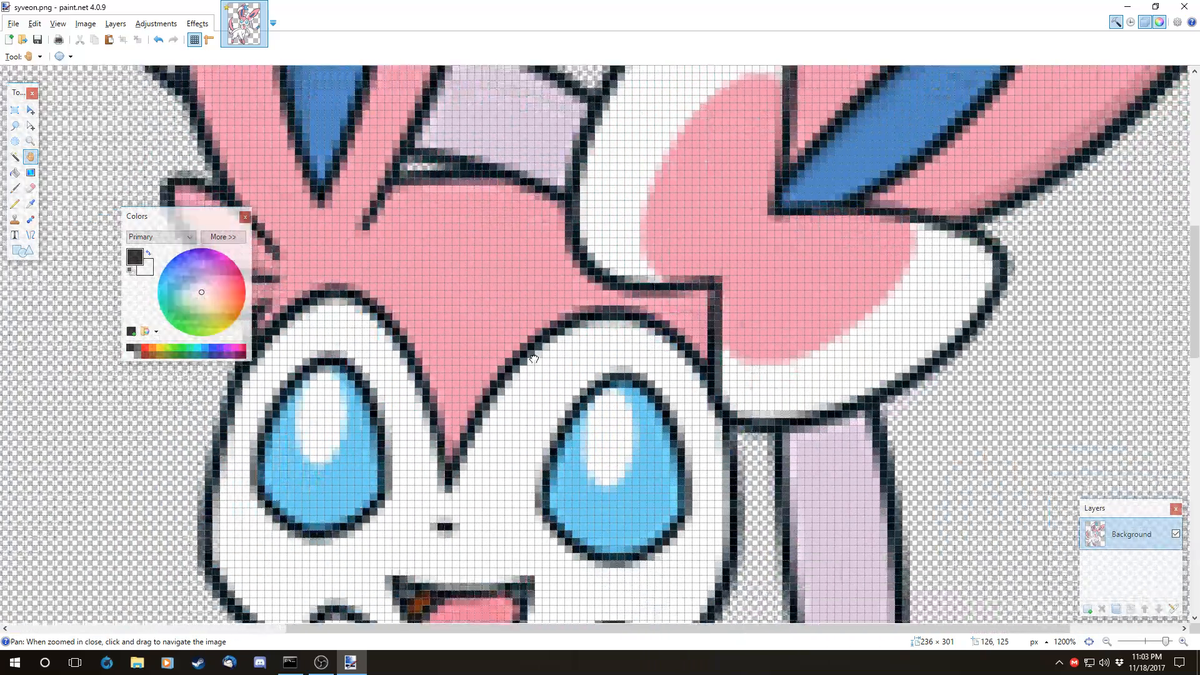
{"action": "left_click_drag", "start_coordinate": [534, 360], "coordinate": [669, 255]}
- Try shifting the image with the Move Selected Pixels tool around the eyes and forehead, and undo the moves
{"action": "left_click", "coordinate": [30, 110]}
{"action": "left_click_drag", "start_coordinate": [518, 284], "coordinate": [480, 292]}
{"action": "key", "text": "ctrl+z"}
{"action": "scroll", "coordinate": [701, 254], "scroll_direction": "down", "scroll_amount": 4}
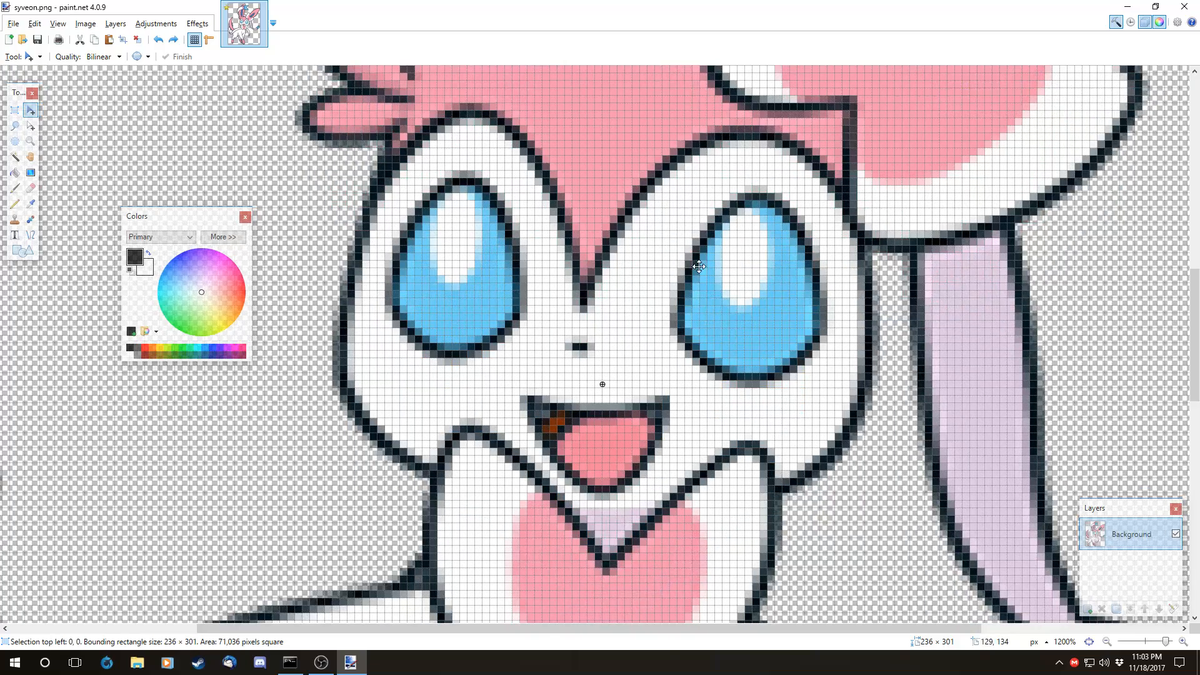
{"action": "scroll", "coordinate": [701, 253], "scroll_direction": "up", "scroll_amount": 8}
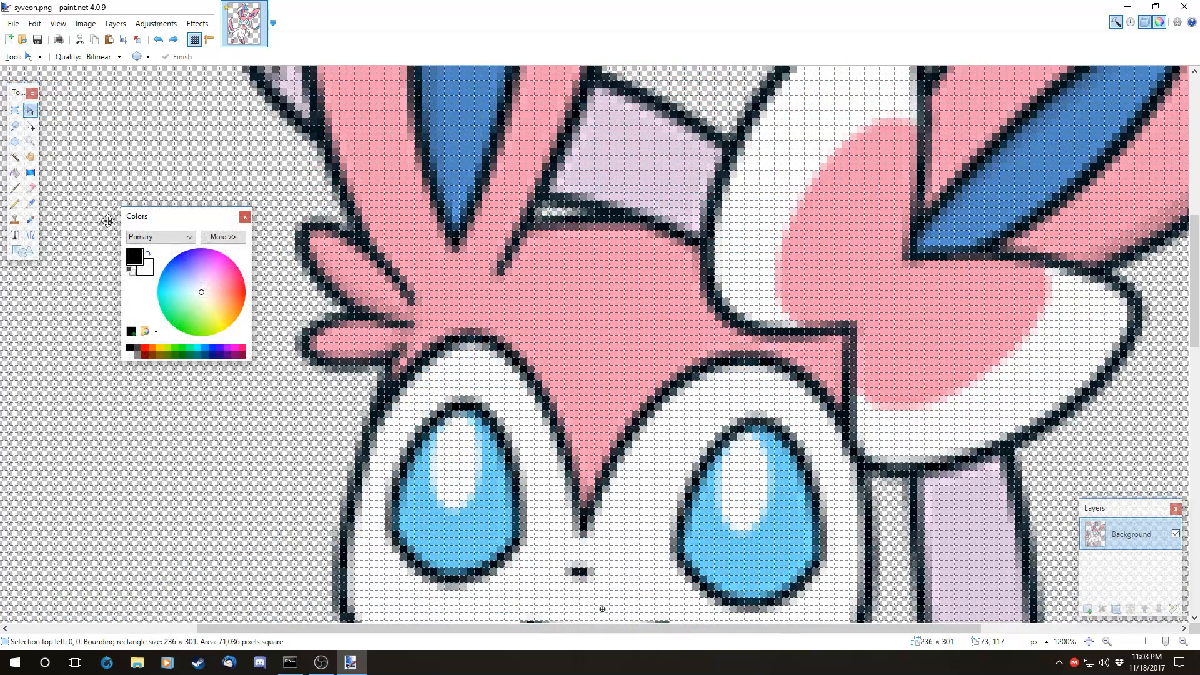
{"action": "left_click_drag", "start_coordinate": [606, 237], "coordinate": [631, 329]}
{"action": "key", "text": "ctrl+z"}
{"action": "key", "text": "ctrl+z"}
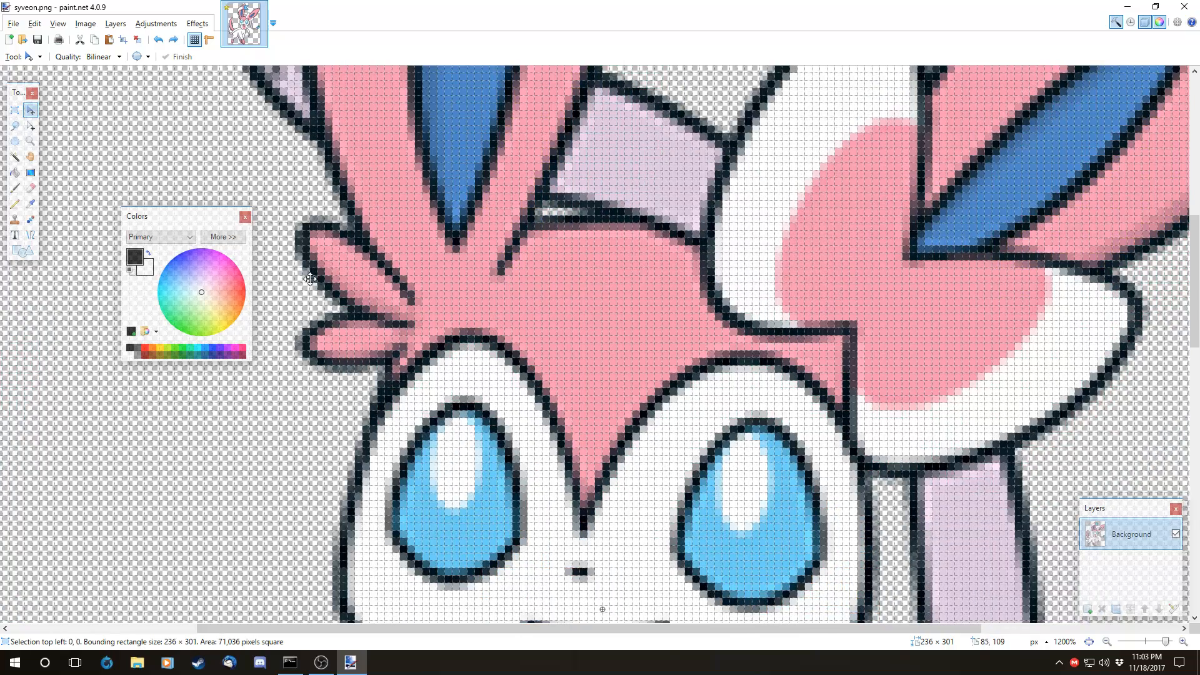
- Draw a rectangular selection of about 12 × 11 pixels on the forehead, clear it, and return to the Pan tool
{"action": "left_click", "coordinate": [16, 113]}
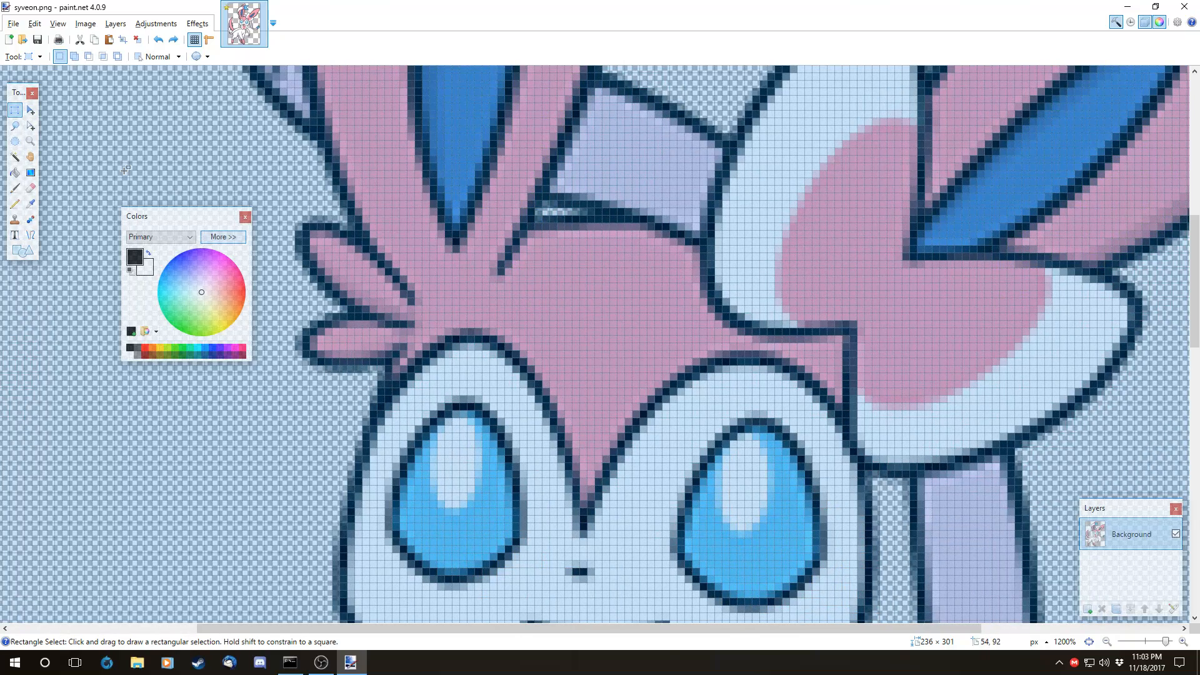
{"action": "left_click_drag", "start_coordinate": [561, 343], "coordinate": [475, 261]}
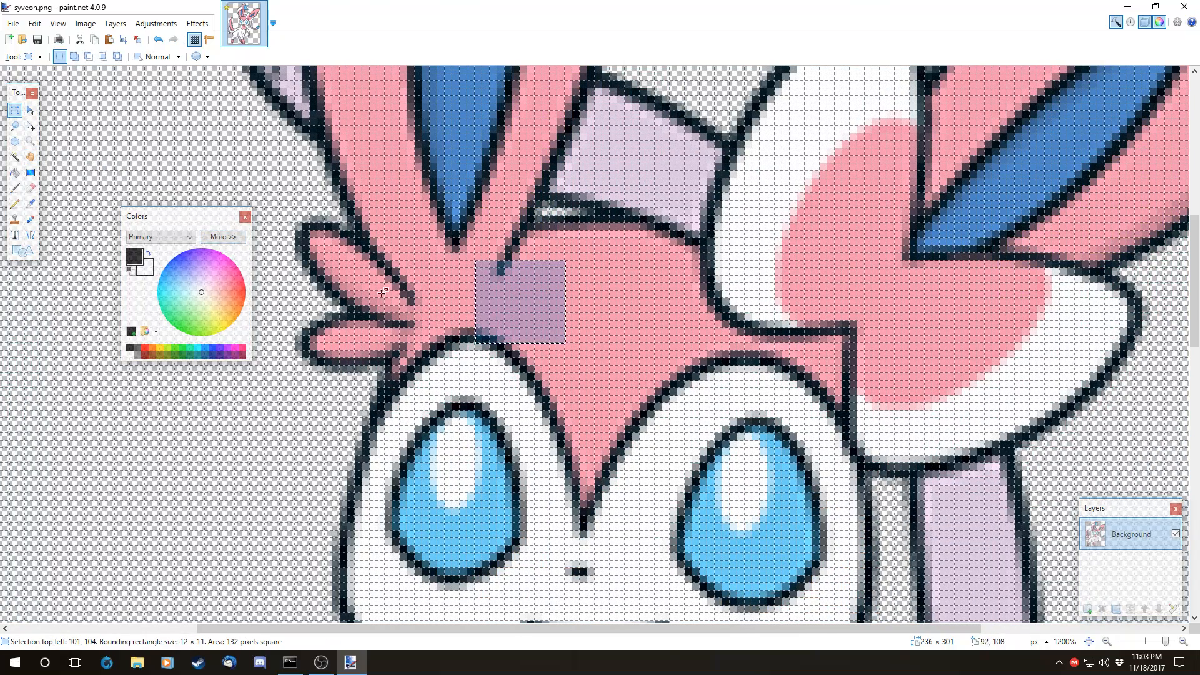
{"action": "left_click", "coordinate": [31, 157]}
{"action": "scroll", "coordinate": [525, 215], "scroll_direction": "down", "scroll_amount": 4}
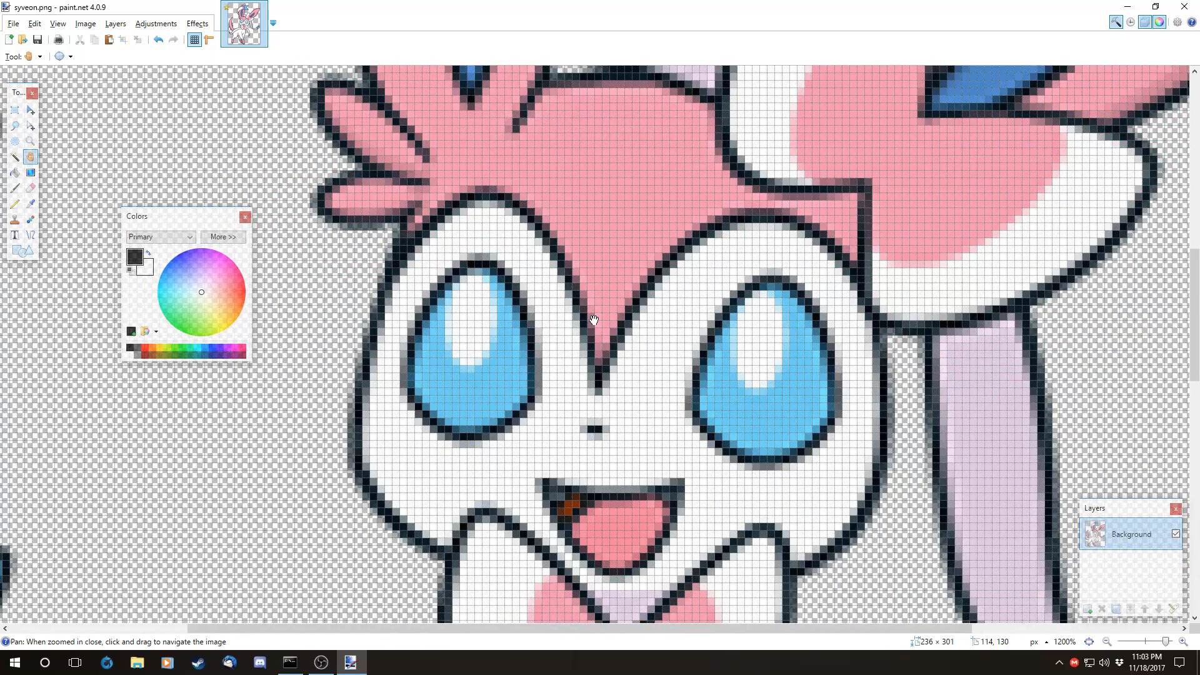
{"action": "scroll", "coordinate": [594, 320], "scroll_direction": "down", "scroll_amount": 3}
{"action": "scroll", "coordinate": [610, 359], "scroll_direction": "down", "scroll_amount": 2}
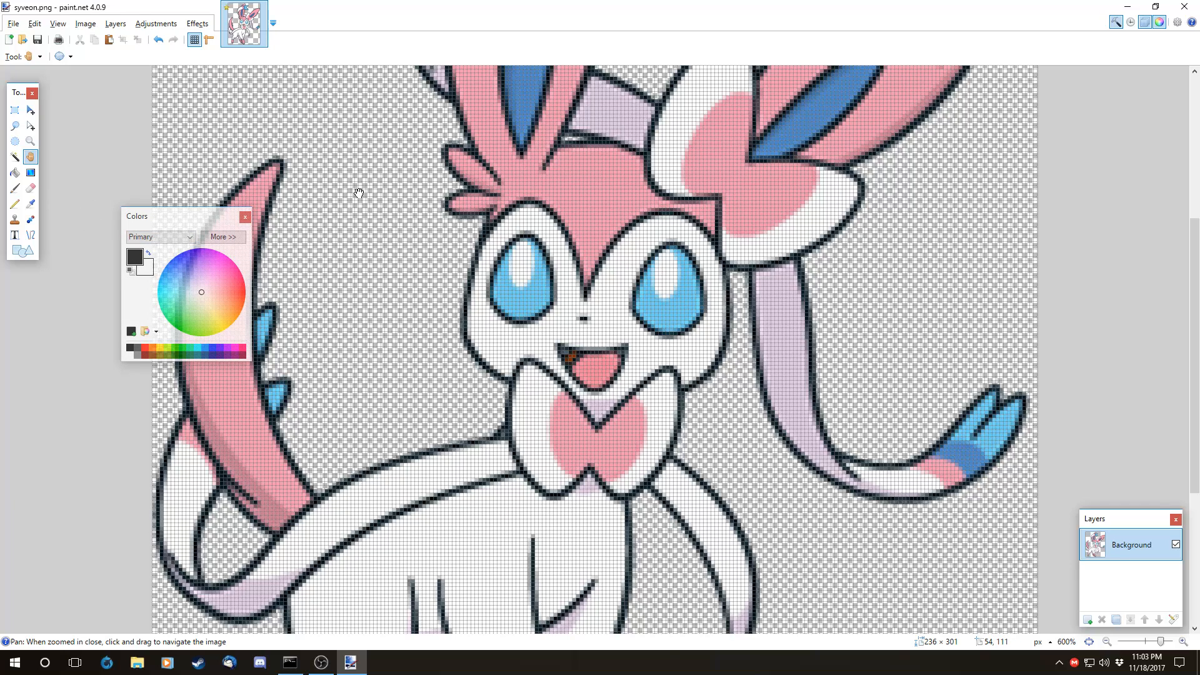
- Activate the Paint Bucket and choose a blue primary color and a light purple secondary color
{"action": "left_click", "coordinate": [15, 142]}
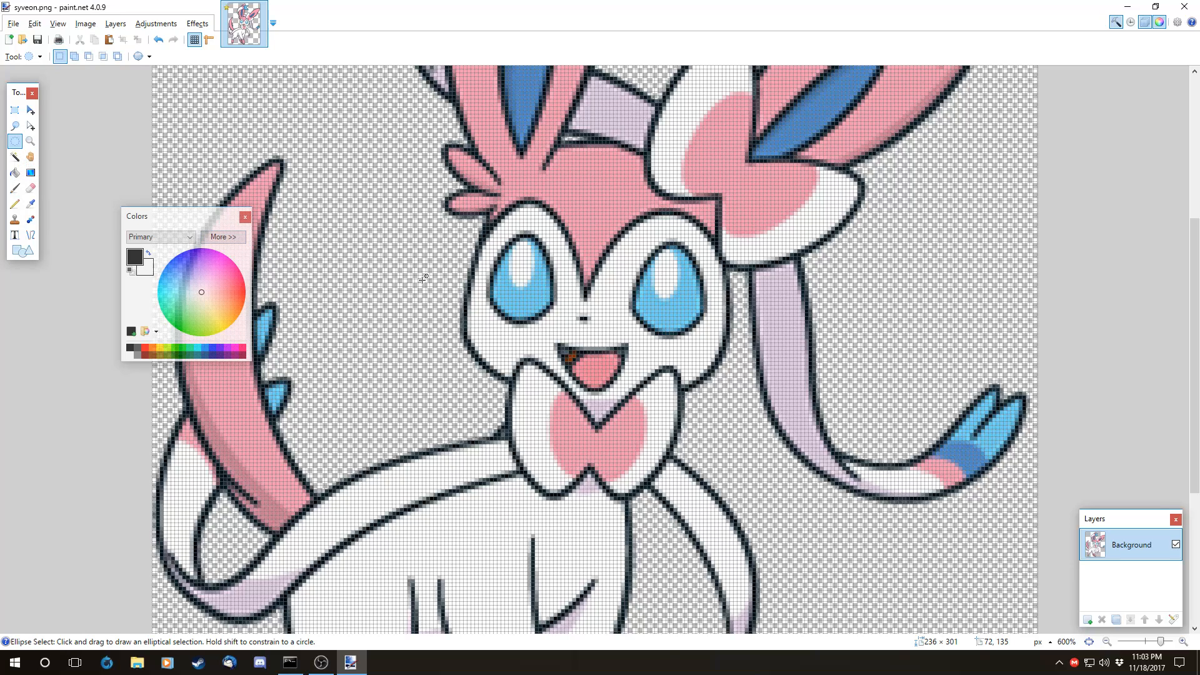
{"action": "left_click", "coordinate": [14, 174]}
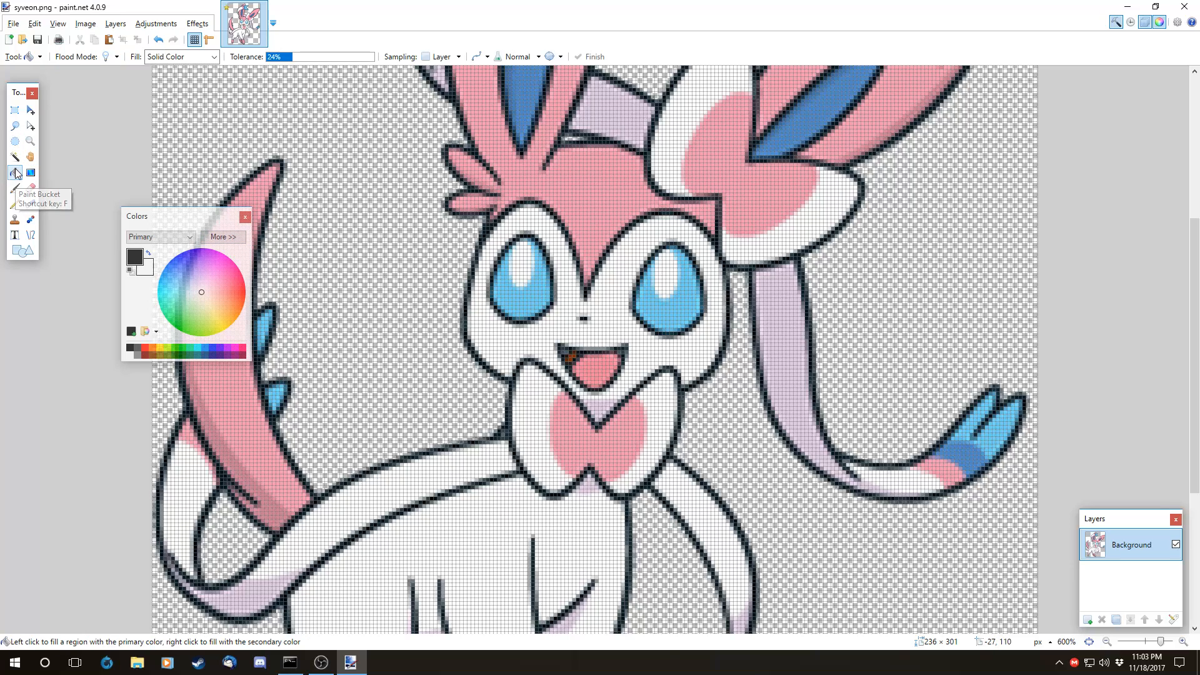
{"action": "left_click_drag", "start_coordinate": [164, 219], "coordinate": [452, 259]}
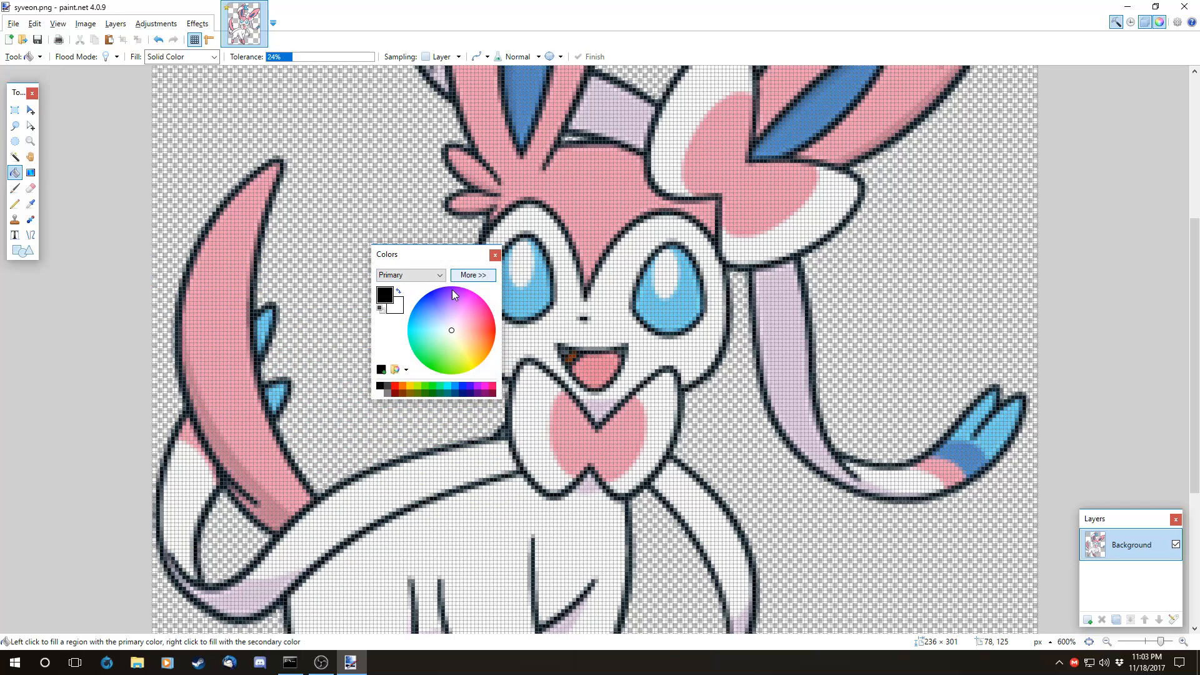
{"action": "mouse_move", "coordinate": [441, 305]}
{"action": "left_mouse_down"}
{"action": "mouse_move", "coordinate": [445, 294]}
{"action": "mouse_move", "coordinate": [470, 303]}
{"action": "left_mouse_up"}
{"action": "left_click", "coordinate": [436, 302]}
{"action": "left_click", "coordinate": [405, 275]}
{"action": "left_click", "coordinate": [409, 298]}
{"action": "left_click", "coordinate": [465, 308]}
{"action": "left_click", "coordinate": [420, 278]}
{"action": "left_click", "coordinate": [419, 295]}
{"action": "left_click", "coordinate": [476, 342]}
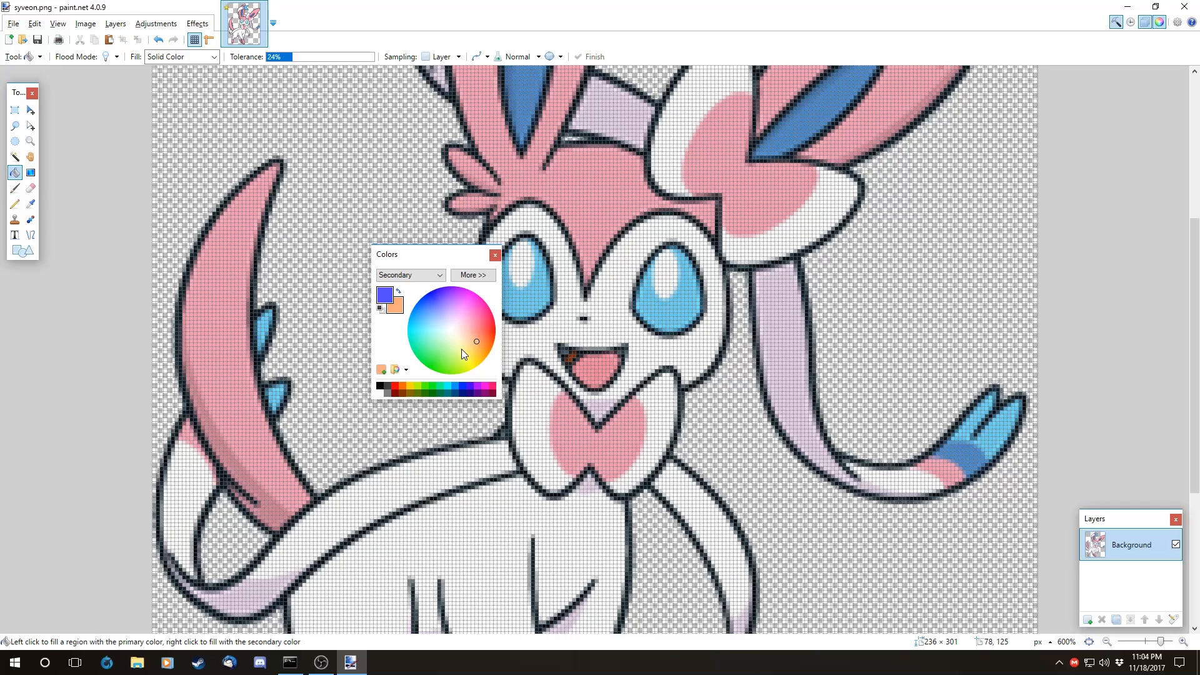
{"action": "left_click", "coordinate": [445, 306]}
{"action": "left_click_drag", "start_coordinate": [419, 254], "coordinate": [258, 251]}
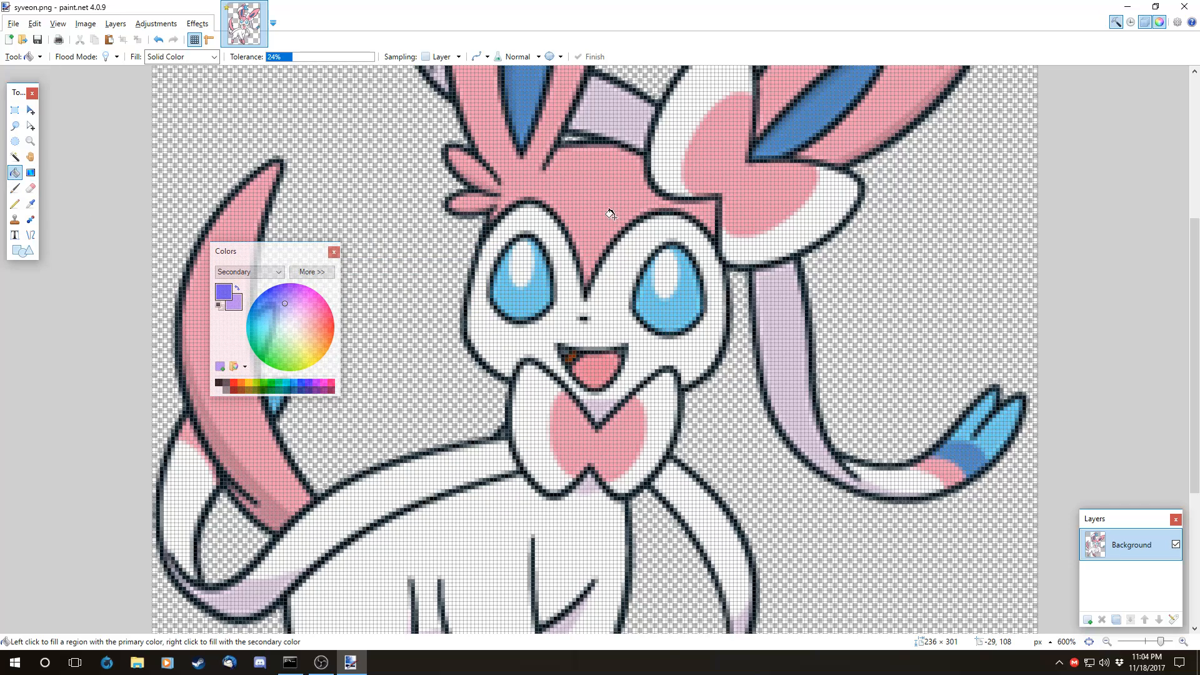
- Fill the pink head and upright ear with blue, refill them with the secondary purple, and set the tolerance to 49%
{"action": "left_click", "coordinate": [577, 186]}
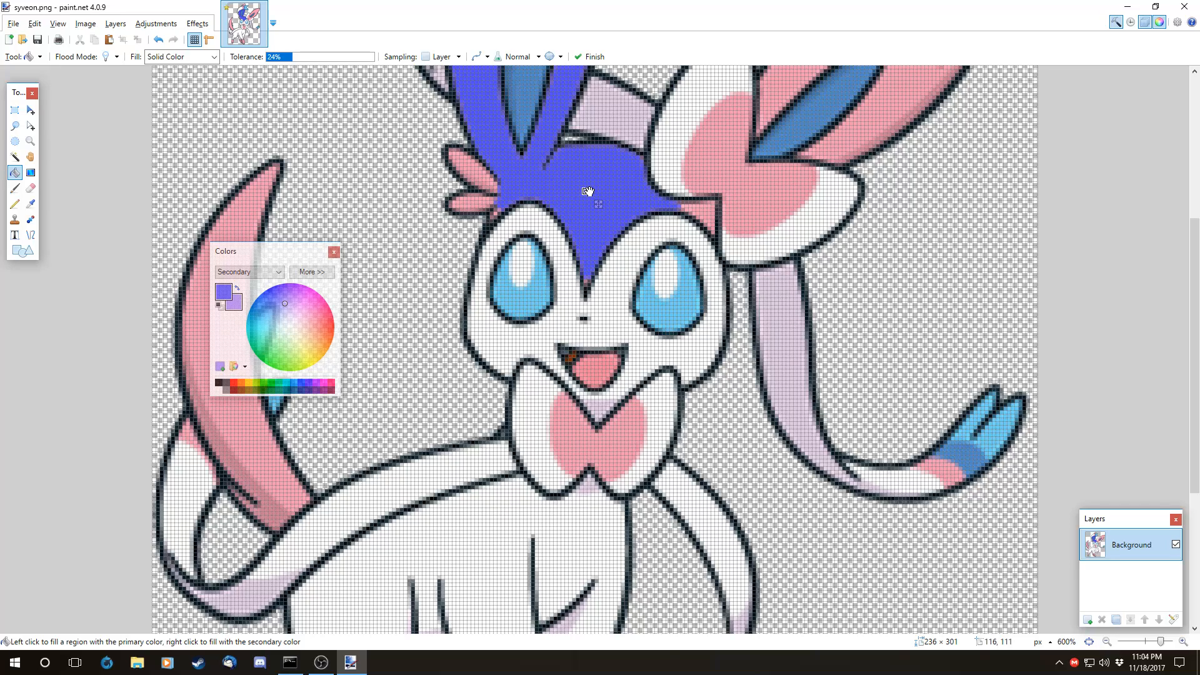
{"action": "right_click", "coordinate": [588, 188]}
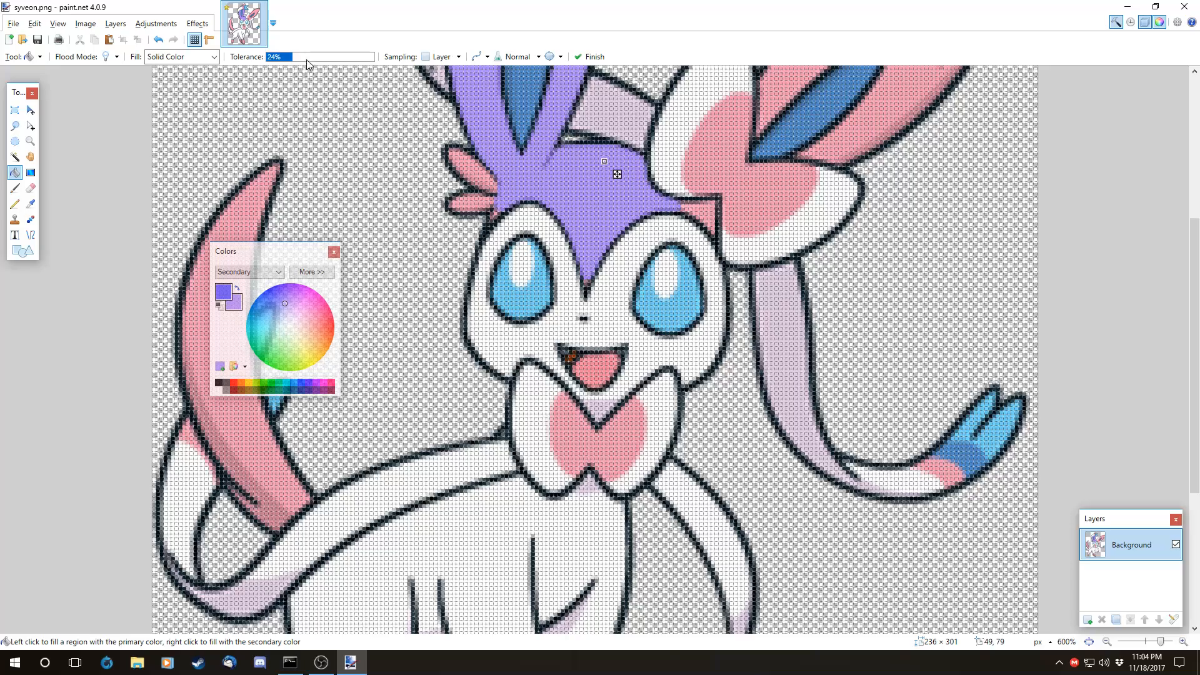
{"action": "mouse_move", "coordinate": [307, 58]}
{"action": "left_mouse_down"}
{"action": "mouse_move", "coordinate": [346, 62]}
{"action": "mouse_move", "coordinate": [332, 72]}
{"action": "mouse_move", "coordinate": [392, 69]}
{"action": "mouse_move", "coordinate": [317, 71]}
{"action": "left_mouse_up"}
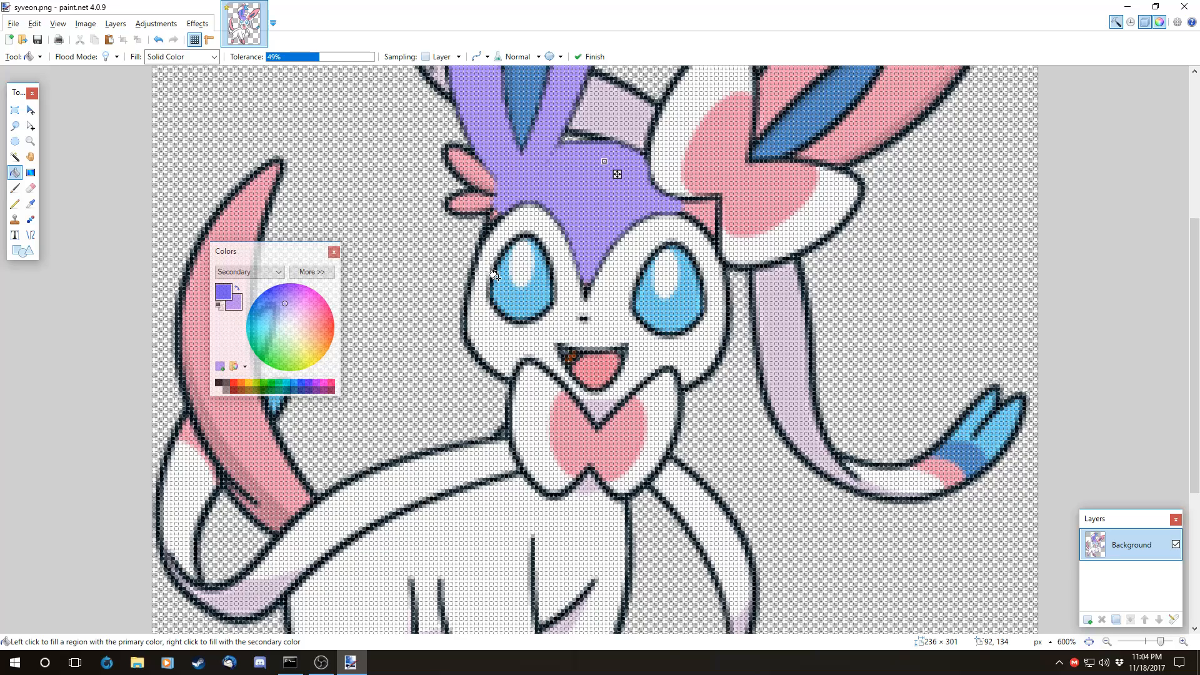
{"action": "key", "text": "Return"}
- Undo the Paint Bucket fills on the head and upright ear
{"action": "scroll", "coordinate": [721, 477], "scroll_direction": "up", "scroll_amount": 1}
{"action": "key", "text": "ctrl+z"}
{"action": "key", "text": "ctrl+z"}
{"action": "key", "text": "ctrl+z"}
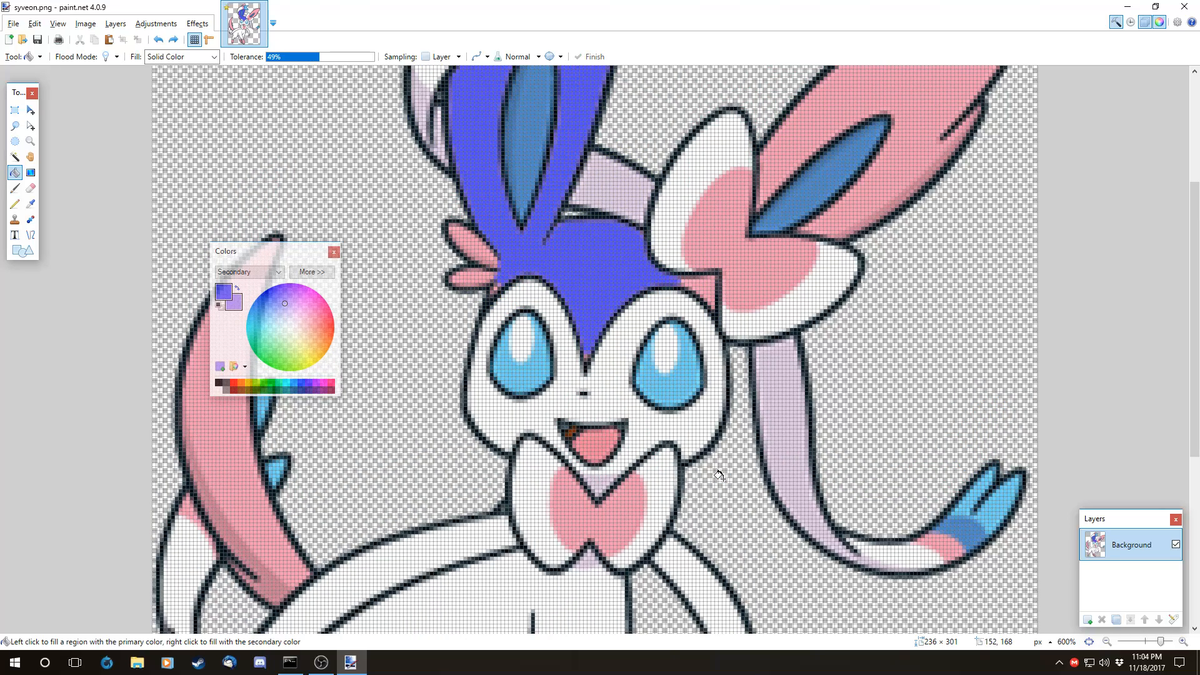
{"action": "key", "text": "ctrl+d"}
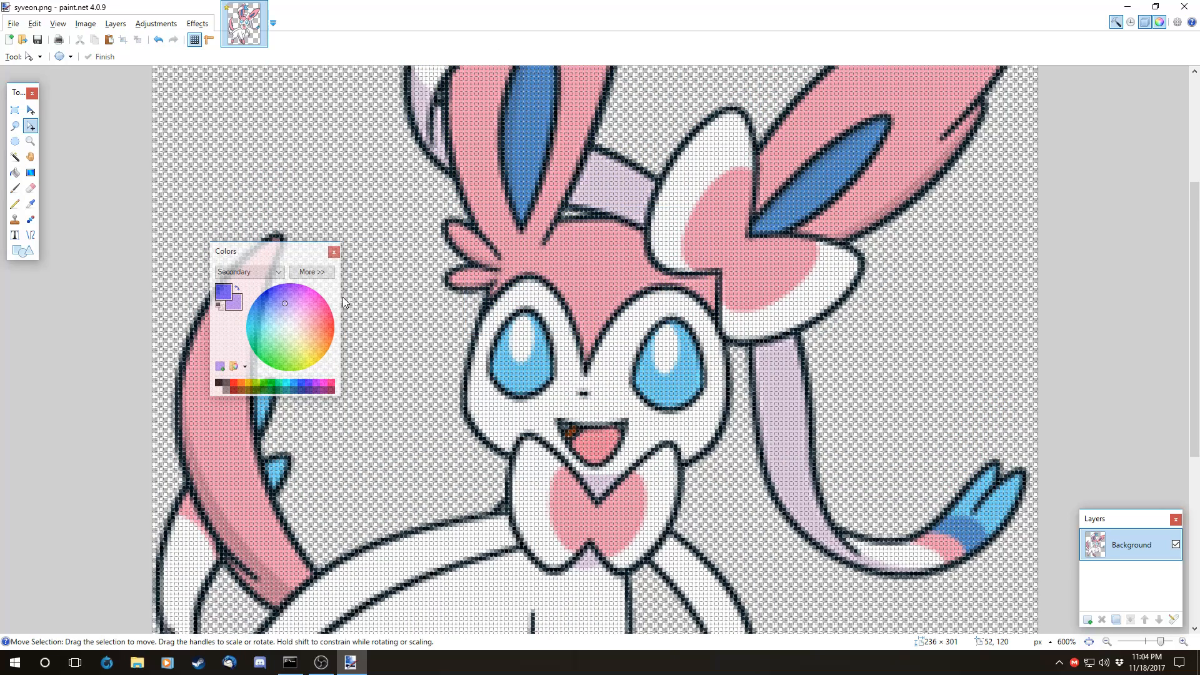
- Paint a large blue blob over the face with strokes radiating outward, using the Paintbrush at width 22 and 75% hardness
{"action": "left_click_drag", "start_coordinate": [289, 262], "coordinate": [290, 266]}
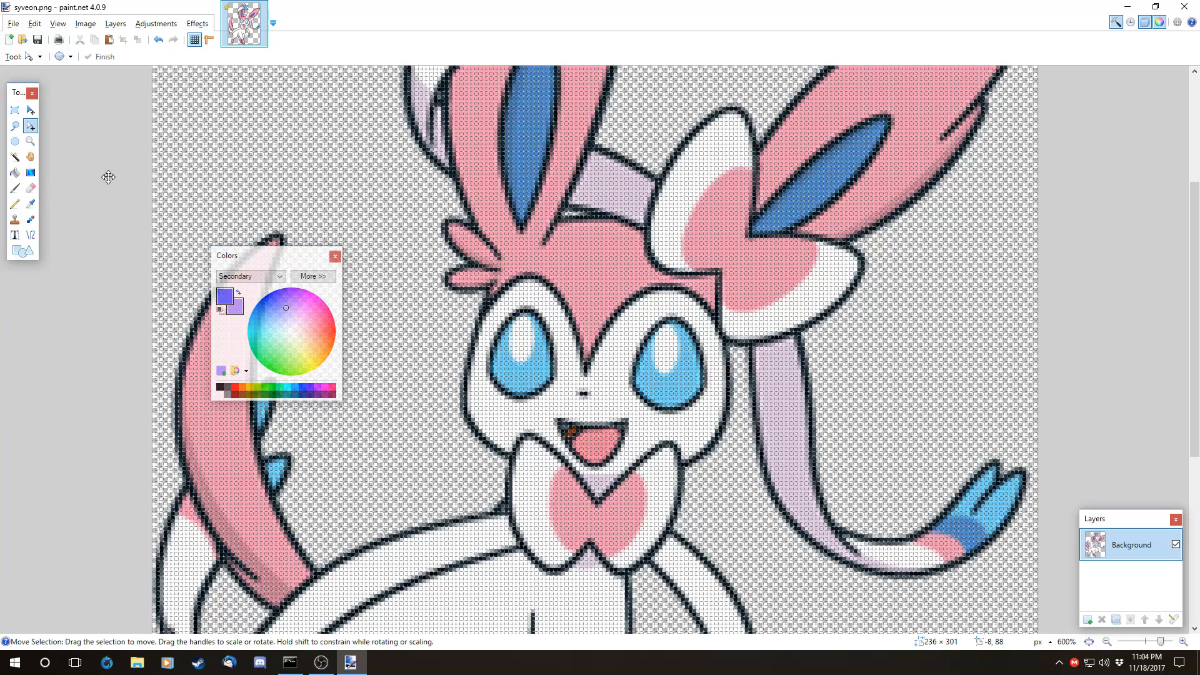
{"action": "left_click", "coordinate": [15, 187]}
{"action": "mouse_move", "coordinate": [577, 267]}
{"action": "left_mouse_down"}
{"action": "mouse_move", "coordinate": [602, 268]}
{"action": "mouse_move", "coordinate": [574, 311]}
{"action": "mouse_move", "coordinate": [536, 256]}
{"action": "mouse_move", "coordinate": [670, 324]}
{"action": "mouse_move", "coordinate": [561, 259]}
{"action": "mouse_move", "coordinate": [649, 321]}
{"action": "left_mouse_up"}
{"action": "mouse_move", "coordinate": [823, 295]}
{"action": "left_mouse_down"}
{"action": "mouse_move", "coordinate": [734, 281]}
{"action": "mouse_move", "coordinate": [851, 242]}
{"action": "left_mouse_up"}
{"action": "mouse_move", "coordinate": [635, 130]}
{"action": "left_mouse_down"}
{"action": "mouse_move", "coordinate": [424, 143]}
{"action": "mouse_move", "coordinate": [569, 282]}
{"action": "left_mouse_up"}
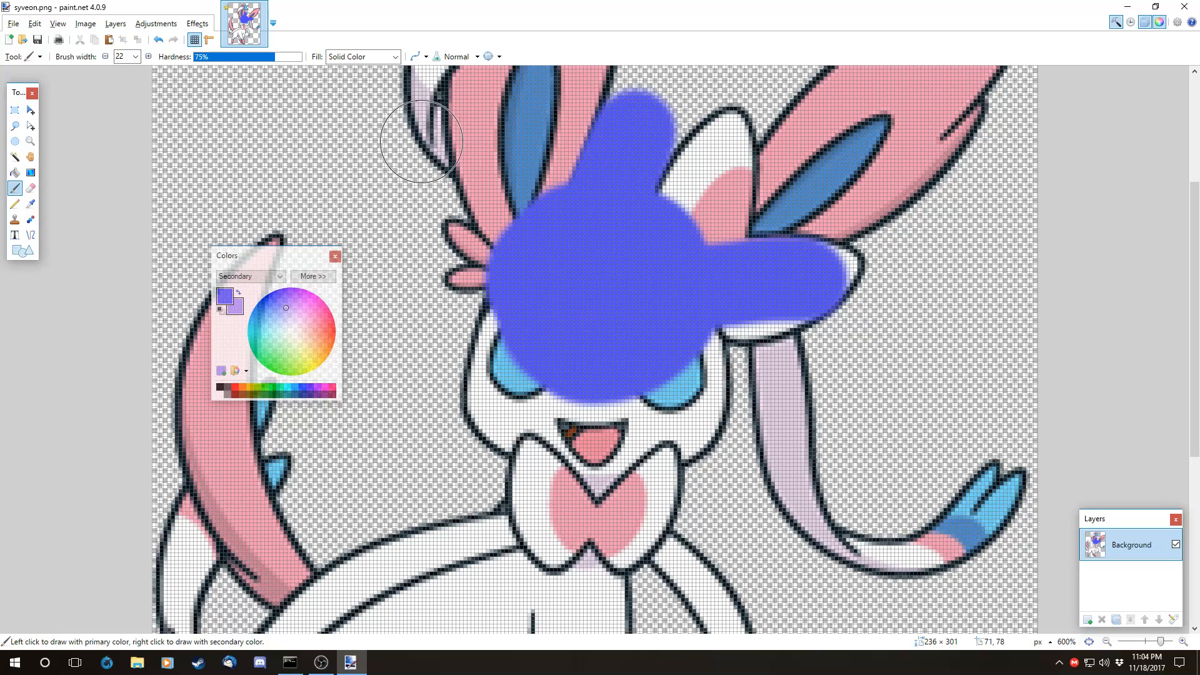
{"action": "left_click_drag", "start_coordinate": [423, 142], "coordinate": [563, 272]}
{"action": "left_click_drag", "start_coordinate": [413, 405], "coordinate": [531, 297]}
{"action": "left_click_drag", "start_coordinate": [671, 489], "coordinate": [599, 358]}
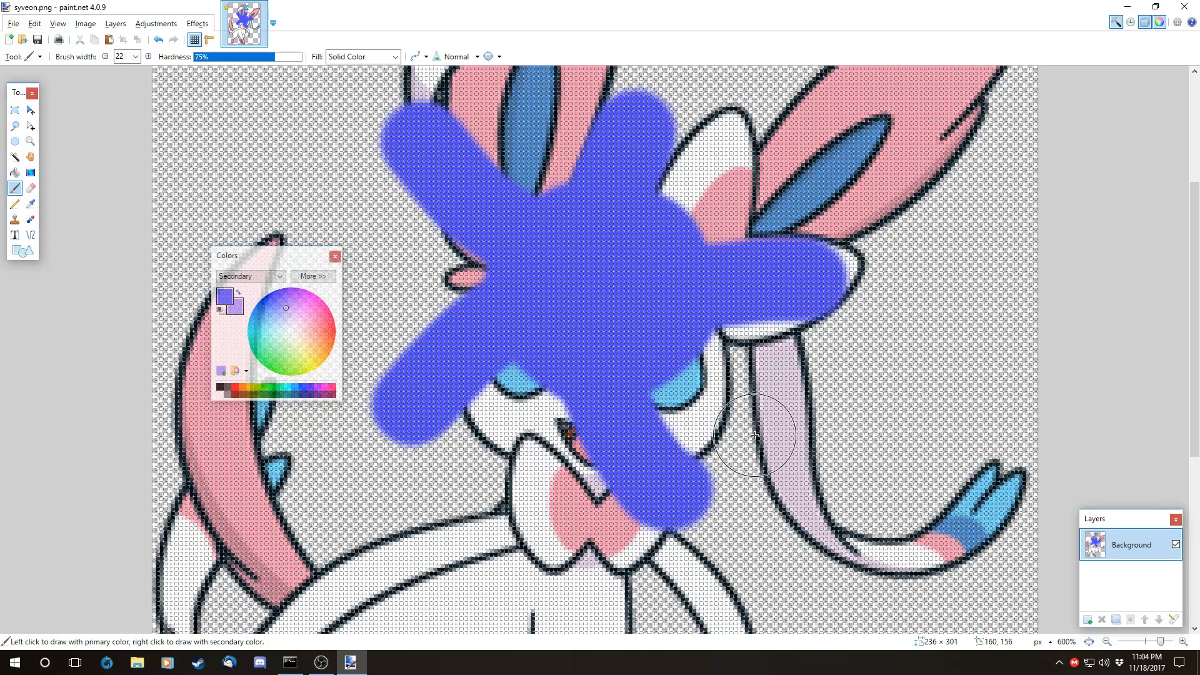
- Paint the blob's center with the secondary purple, and add a softer blue stroke above the tail with reduced brush hardness
{"action": "mouse_move", "coordinate": [589, 268]}
{"action": "left_mouse_down"}
{"action": "mouse_move", "coordinate": [588, 325]}
{"action": "mouse_move", "coordinate": [652, 298]}
{"action": "mouse_move", "coordinate": [577, 251]}
{"action": "mouse_move", "coordinate": [609, 329]}
{"action": "left_mouse_up"}
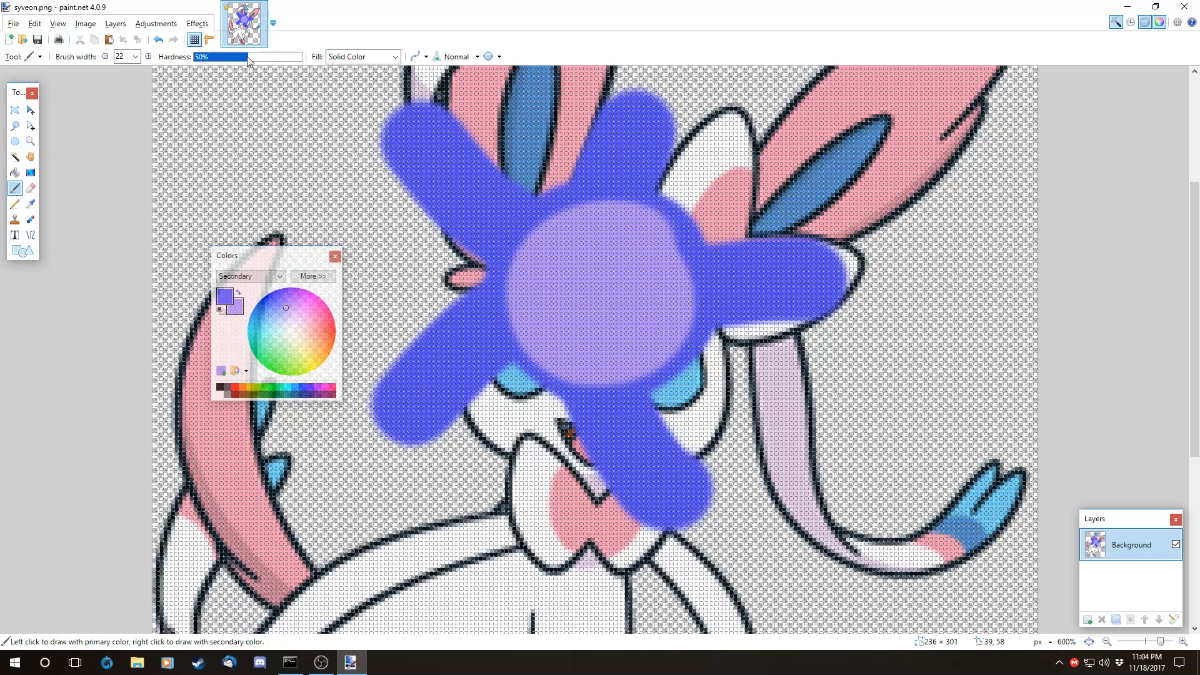
{"action": "mouse_move", "coordinate": [209, 128]}
{"action": "left_mouse_down"}
{"action": "mouse_move", "coordinate": [294, 187]}
{"action": "mouse_move", "coordinate": [225, 178]}
{"action": "mouse_move", "coordinate": [254, 99]}
{"action": "left_mouse_up"}
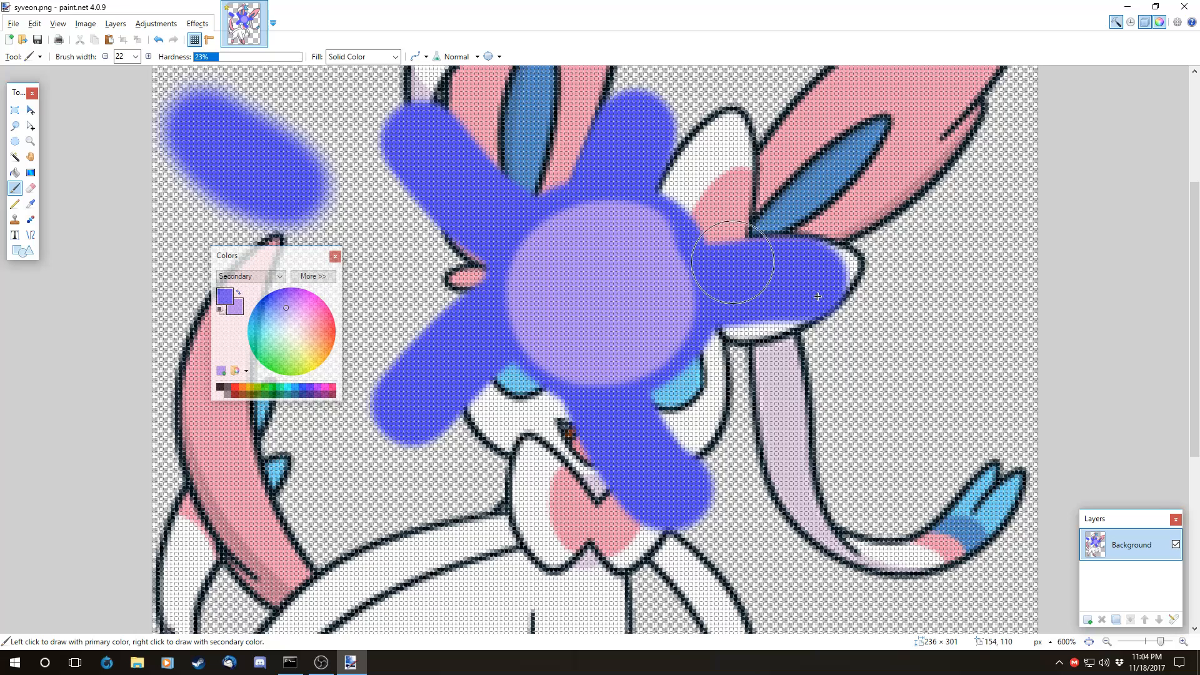
- Paint a soft blue stroke at 23% hardness, a hard-edged one across the lower ribbon, and a very soft one over the chest at 0%
{"action": "left_click_drag", "start_coordinate": [983, 334], "coordinate": [897, 451]}
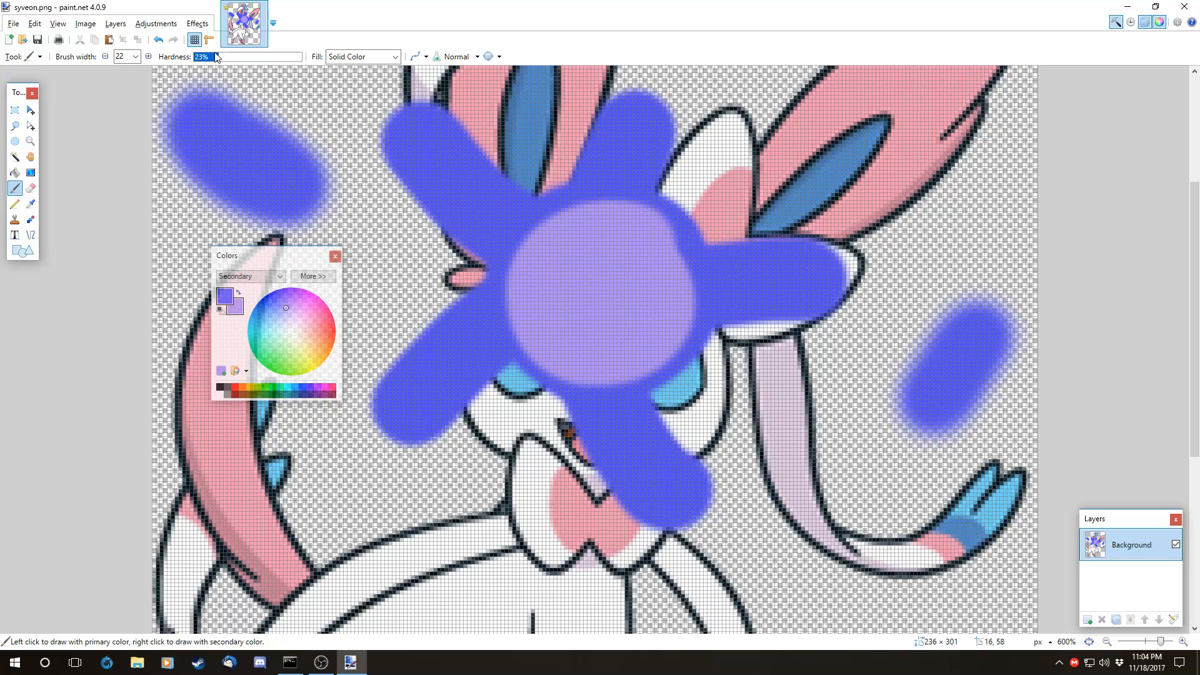
{"action": "left_click_drag", "start_coordinate": [991, 523], "coordinate": [813, 463]}
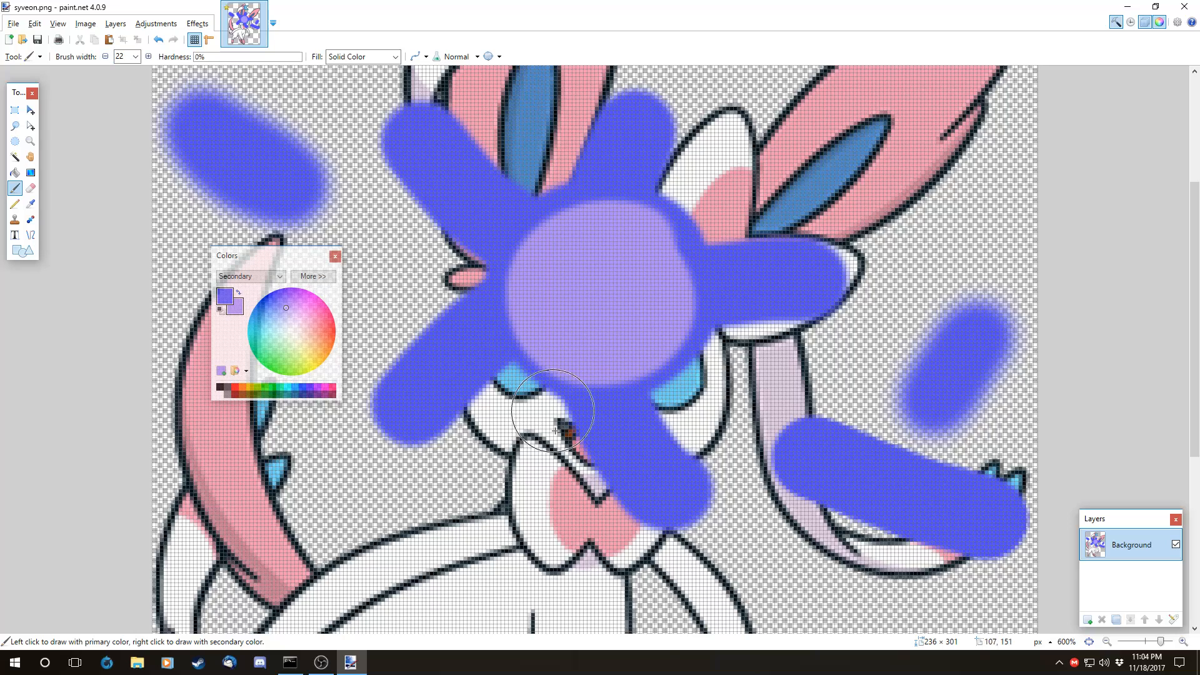
{"action": "mouse_move", "coordinate": [415, 498]}
{"action": "left_mouse_down"}
{"action": "mouse_move", "coordinate": [594, 537]}
{"action": "mouse_move", "coordinate": [318, 519]}
{"action": "mouse_move", "coordinate": [550, 503]}
{"action": "mouse_move", "coordinate": [361, 473]}
{"action": "mouse_move", "coordinate": [400, 453]}
{"action": "left_mouse_up"}
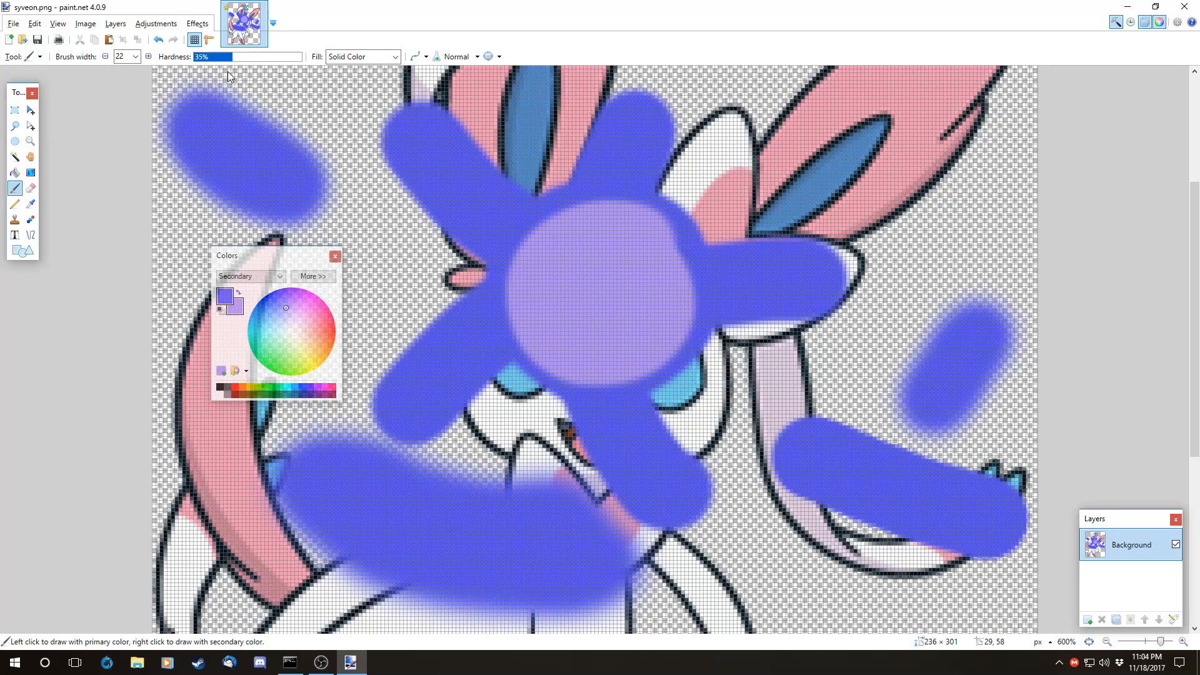
{"action": "left_click_drag", "start_coordinate": [215, 55], "coordinate": [200, 57]}
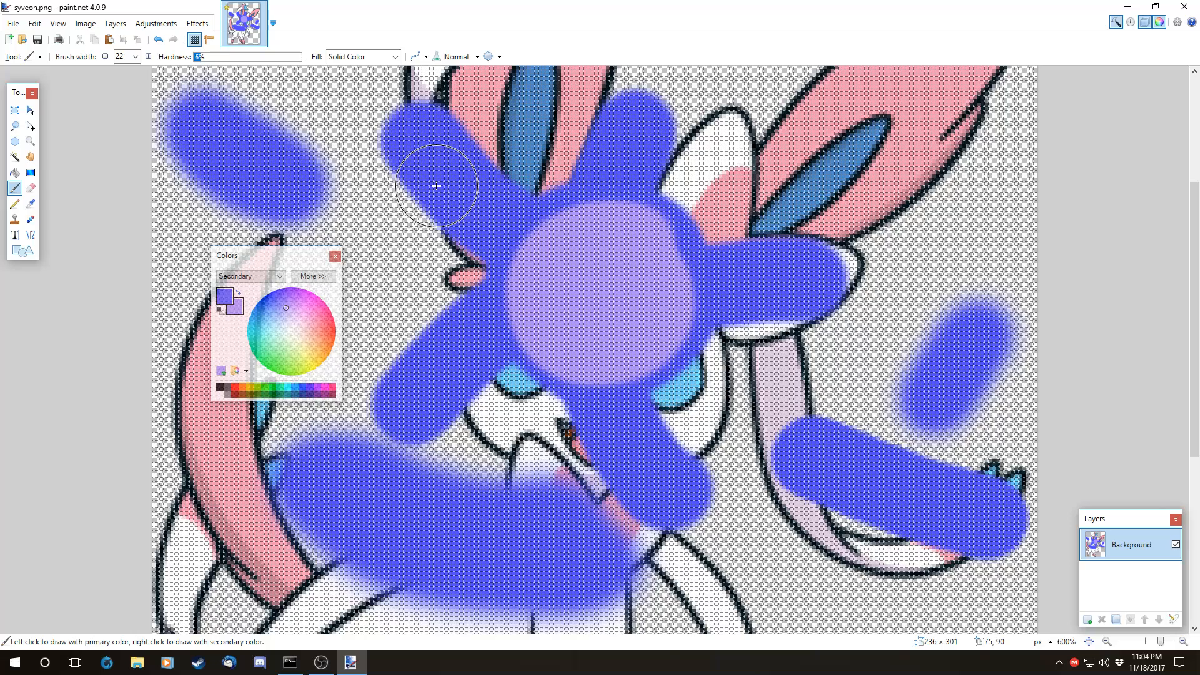
- Undo all the Paintbrush strokes over and around the figure, back to the original artwork
{"action": "key", "text": "ctrl+z"}
{"action": "key", "text": "ctrl+z"}
{"action": "key", "text": "ctrl+z"}
{"action": "key", "text": "ctrl+z"}
{"action": "key", "text": "ctrl+z"}
{"action": "key", "text": "ctrl+z"}
{"action": "key", "text": "ctrl+z"}
{"action": "key", "text": "ctrl+z"}
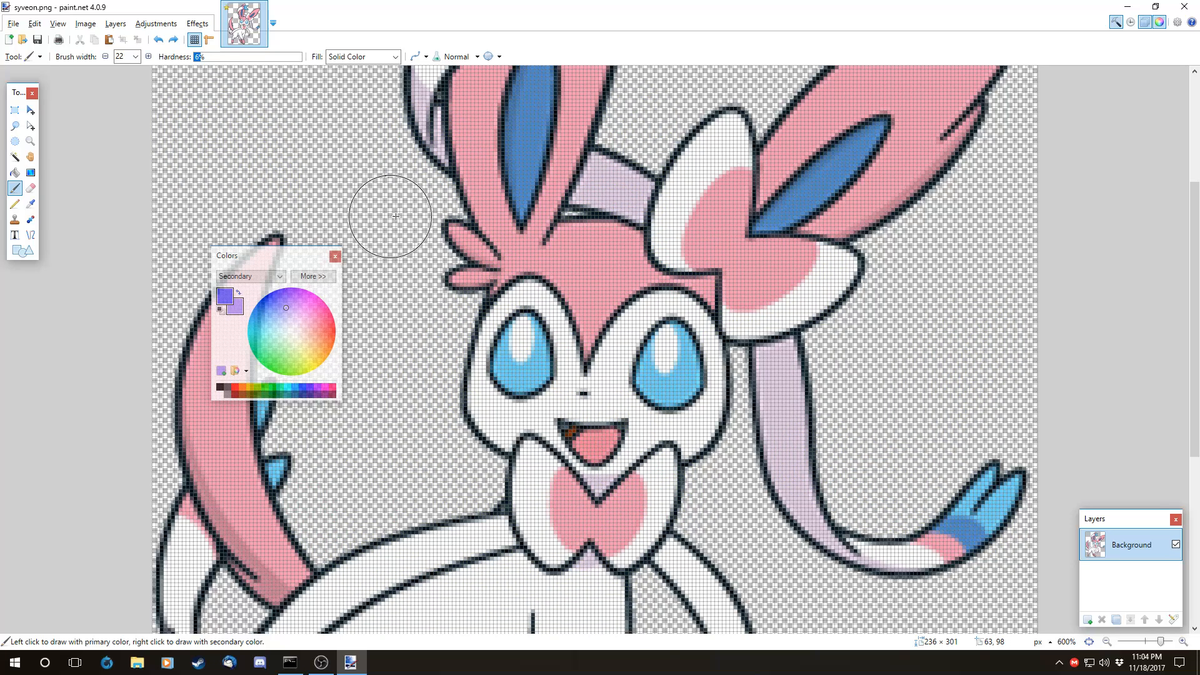
- Paint blue over both eyes, using a soft brush down to 0% hardness on one and 100% hardness on the other
{"action": "mouse_move", "coordinate": [521, 358]}
{"action": "left_mouse_down"}
{"action": "mouse_move", "coordinate": [504, 394]}
{"action": "mouse_move", "coordinate": [522, 437]}
{"action": "left_mouse_up"}
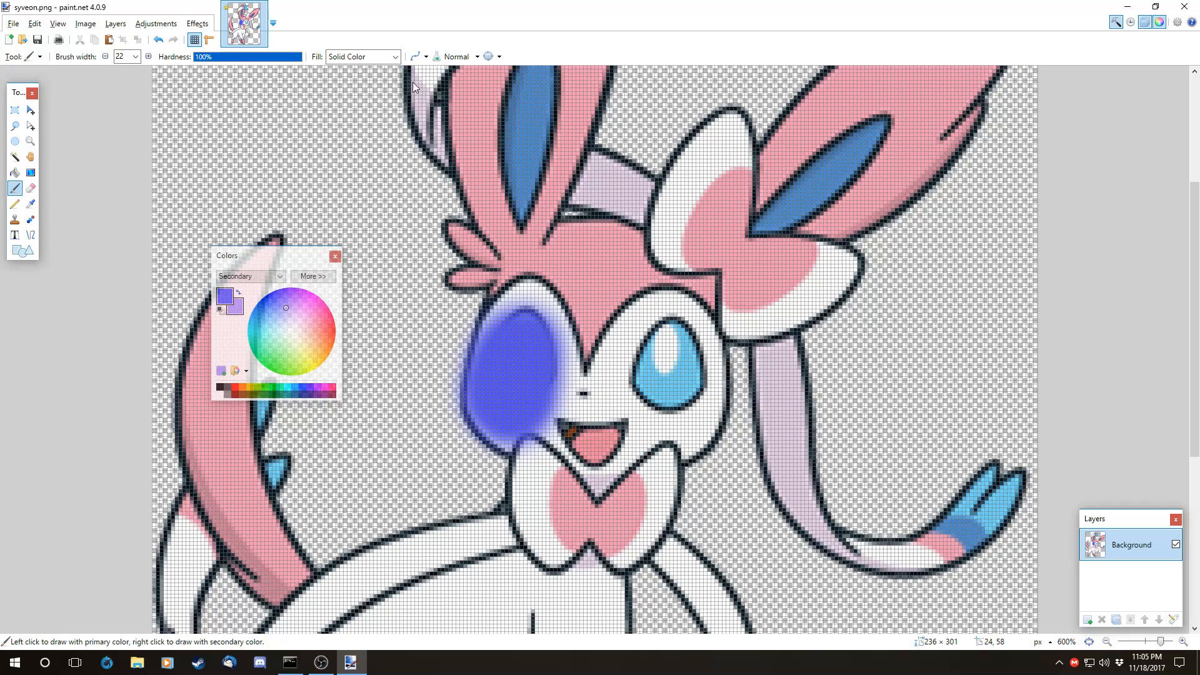
{"action": "mouse_move", "coordinate": [685, 385]}
{"action": "left_mouse_down"}
{"action": "mouse_move", "coordinate": [657, 438]}
{"action": "mouse_move", "coordinate": [681, 408]}
{"action": "mouse_move", "coordinate": [684, 353]}
{"action": "mouse_move", "coordinate": [647, 322]}
{"action": "mouse_move", "coordinate": [636, 413]}
{"action": "left_mouse_up"}
{"action": "left_click_drag", "start_coordinate": [522, 360], "coordinate": [516, 346]}
{"action": "scroll", "coordinate": [187, 71], "scroll_direction": "up", "scroll_amount": 3}
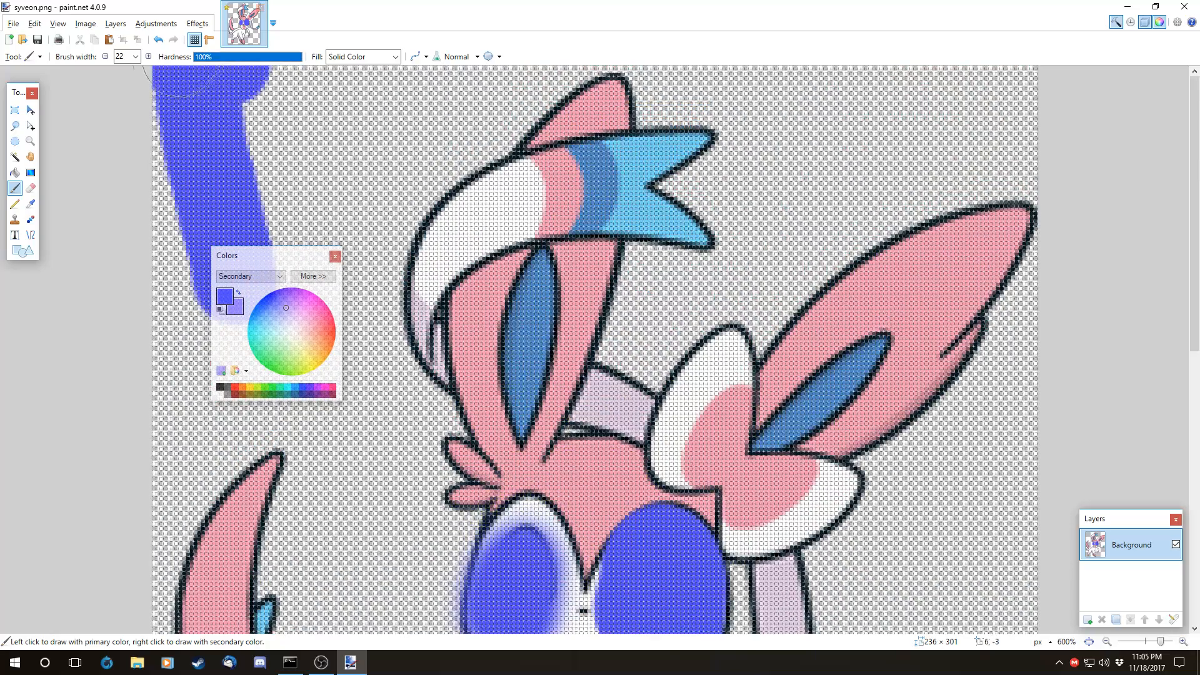
{"action": "key", "text": "ctrl+z"}
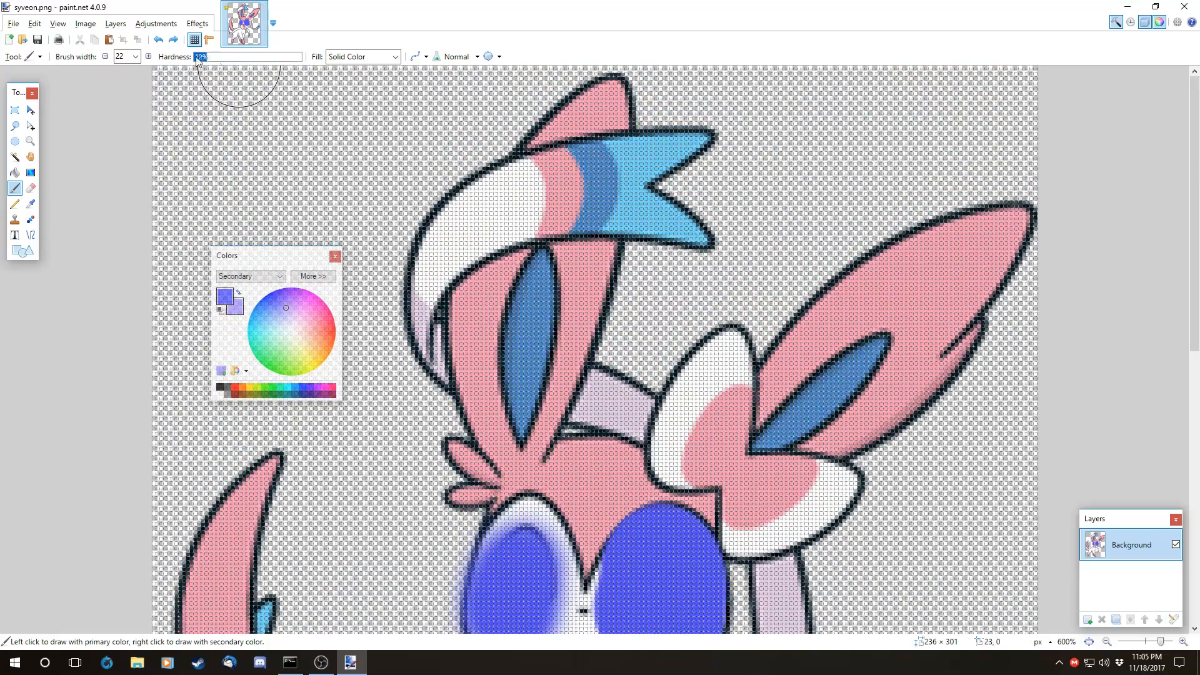
{"action": "scroll", "coordinate": [410, 229], "scroll_direction": "down", "scroll_amount": 4}
{"action": "mouse_move", "coordinate": [526, 238]}
{"action": "left_mouse_down"}
{"action": "mouse_move", "coordinate": [500, 281]}
{"action": "mouse_move", "coordinate": [537, 218]}
{"action": "mouse_move", "coordinate": [526, 228]}
{"action": "mouse_move", "coordinate": [570, 247]}
{"action": "mouse_move", "coordinate": [563, 337]}
{"action": "mouse_move", "coordinate": [512, 330]}
{"action": "left_mouse_up"}
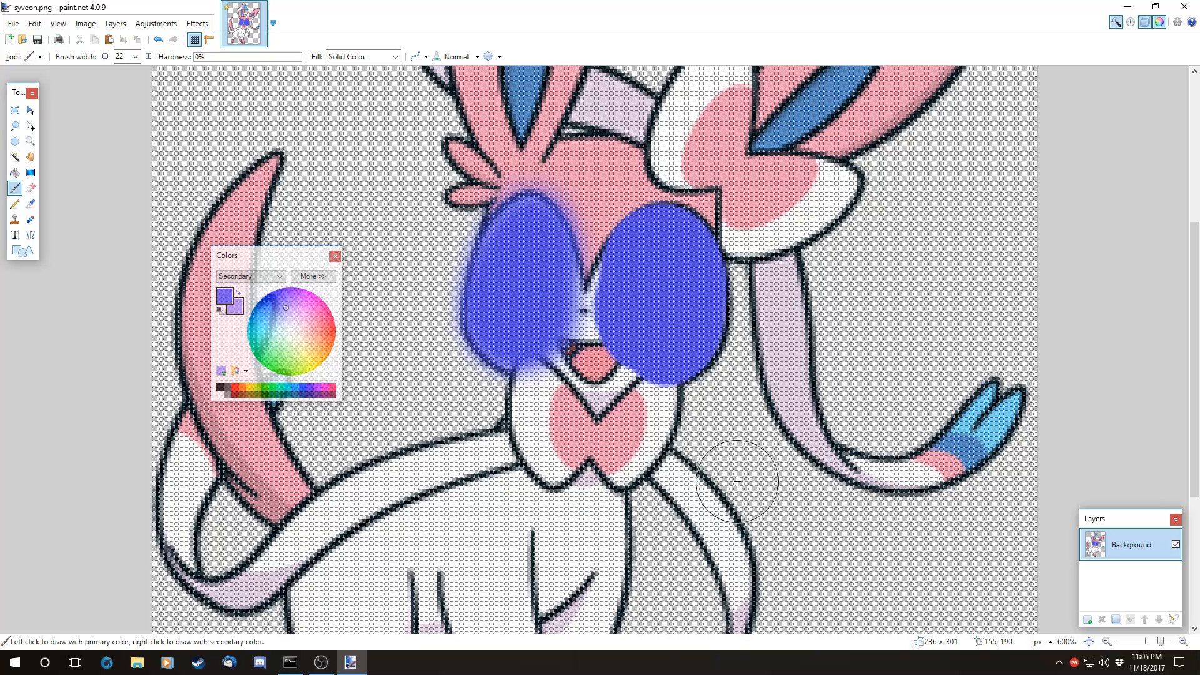
- Undo the blue strokes painted over both eyes
{"action": "key", "text": "ctrl+z"}
{"action": "key", "text": "ctrl+z"}
{"action": "key", "text": "ctrl+z"}
{"action": "key", "text": "ctrl+z"}
{"action": "key", "text": "ctrl+z"}
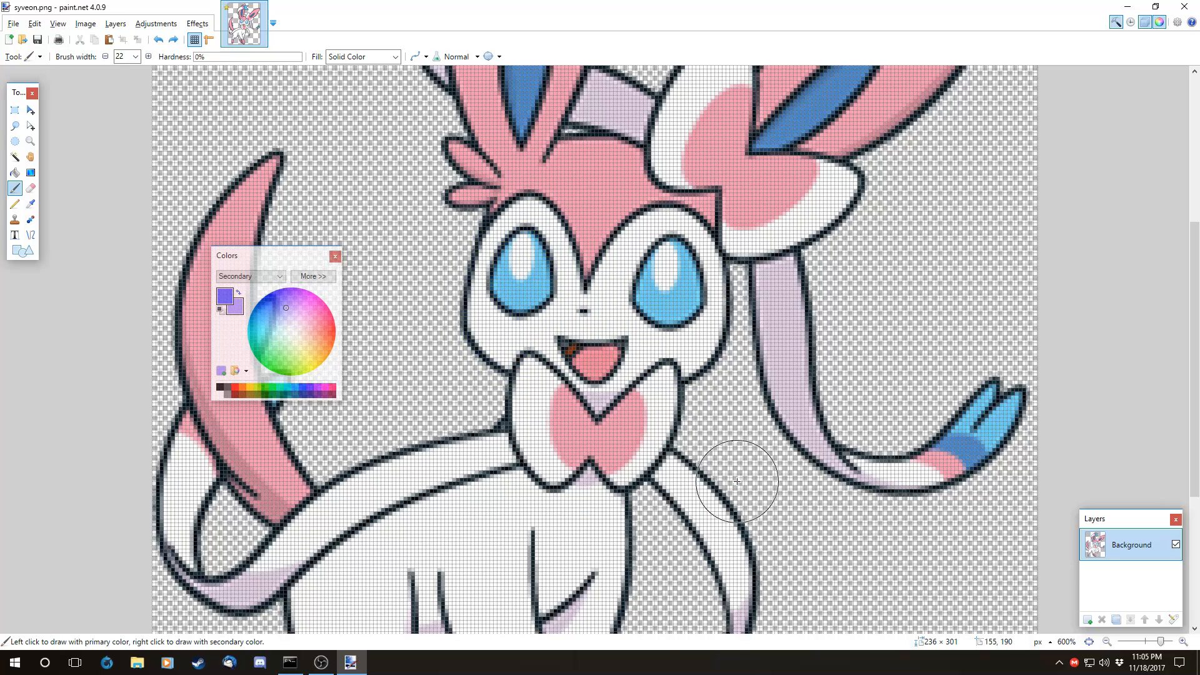
- View where the Undo and Redo commands are found, without applying either
{"action": "left_click", "coordinate": [38, 24]}
{"action": "left_click", "coordinate": [60, 47]}
{"action": "left_click", "coordinate": [34, 25]}
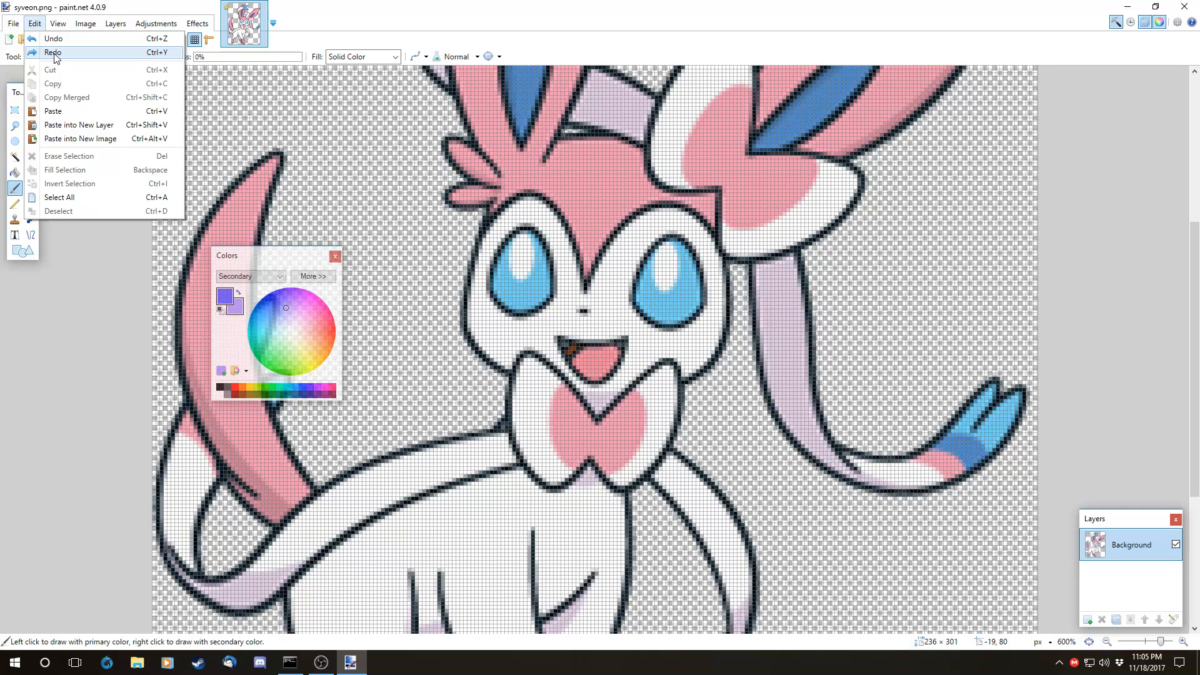
{"action": "left_click", "coordinate": [39, 28]}
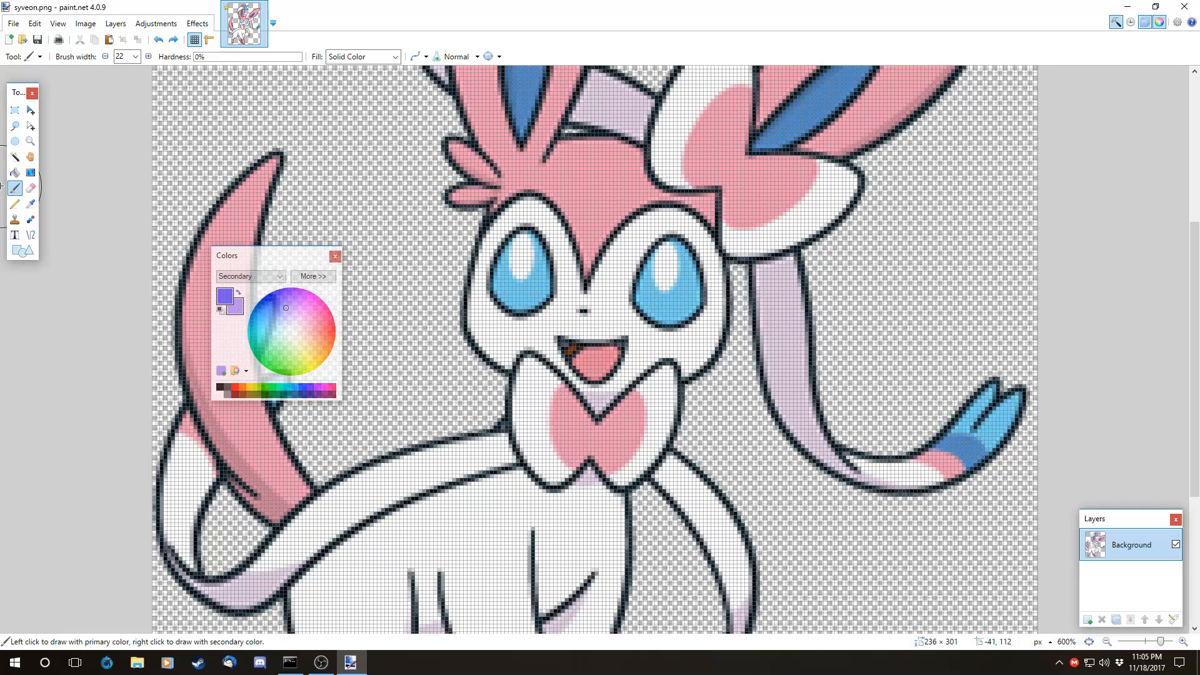
- Erase most of the head and face with the Eraser at width 22 and 100% hardness, and undo the erasing
{"action": "left_click", "coordinate": [31, 188]}
{"action": "mouse_move", "coordinate": [566, 253]}
{"action": "left_mouse_down"}
{"action": "mouse_move", "coordinate": [531, 286]}
{"action": "mouse_move", "coordinate": [522, 247]}
{"action": "mouse_move", "coordinate": [553, 314]}
{"action": "mouse_move", "coordinate": [546, 331]}
{"action": "mouse_move", "coordinate": [566, 230]}
{"action": "left_mouse_up"}
{"action": "left_click", "coordinate": [303, 60]}
{"action": "mouse_move", "coordinate": [463, 182]}
{"action": "left_mouse_down"}
{"action": "mouse_move", "coordinate": [478, 260]}
{"action": "mouse_move", "coordinate": [546, 287]}
{"action": "mouse_move", "coordinate": [685, 183]}
{"action": "left_mouse_up"}
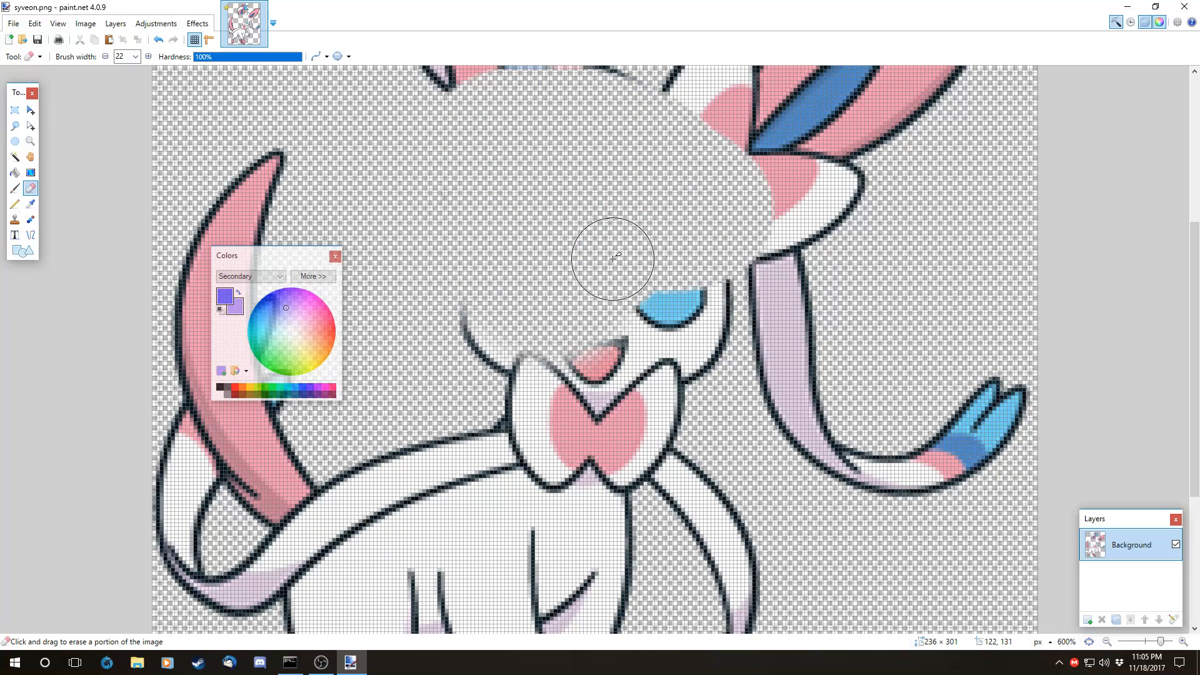
{"action": "key", "text": "ctrl+z"}
{"action": "key", "text": "ctrl+z"}
{"action": "key", "text": "ctrl+z"}
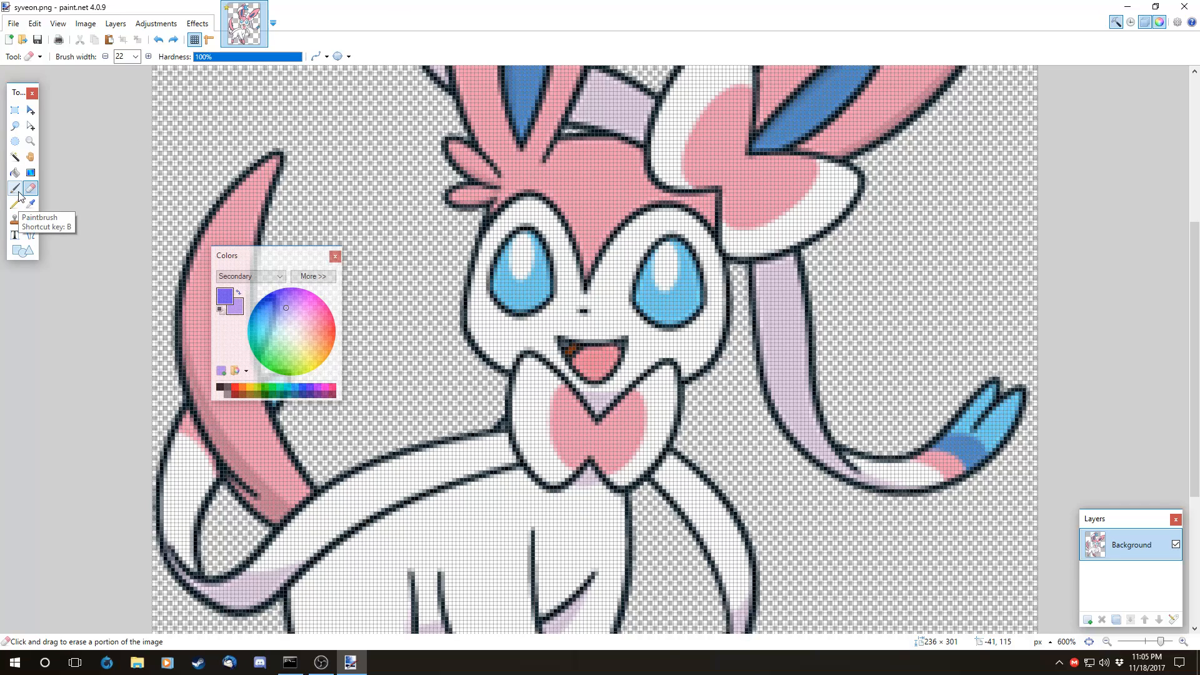
- Erase a small patch between the eyes with the Eraser and undo it, twice over
{"action": "left_click", "coordinate": [587, 263]}
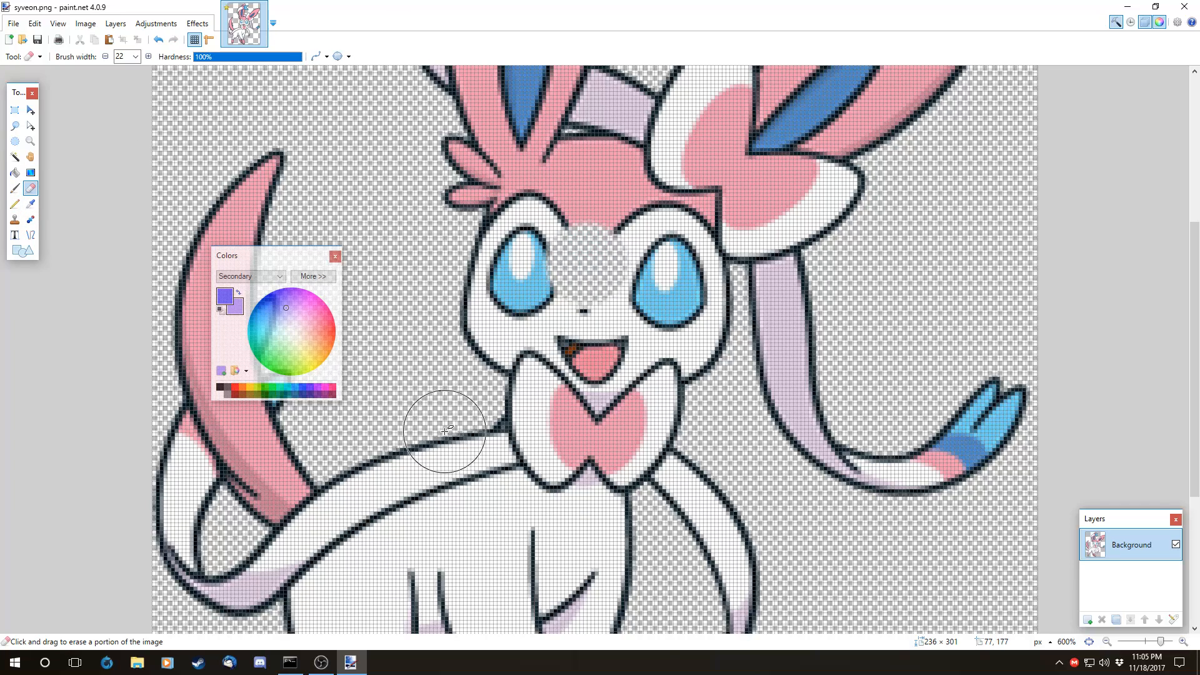
{"action": "key", "text": "ctrl+z"}
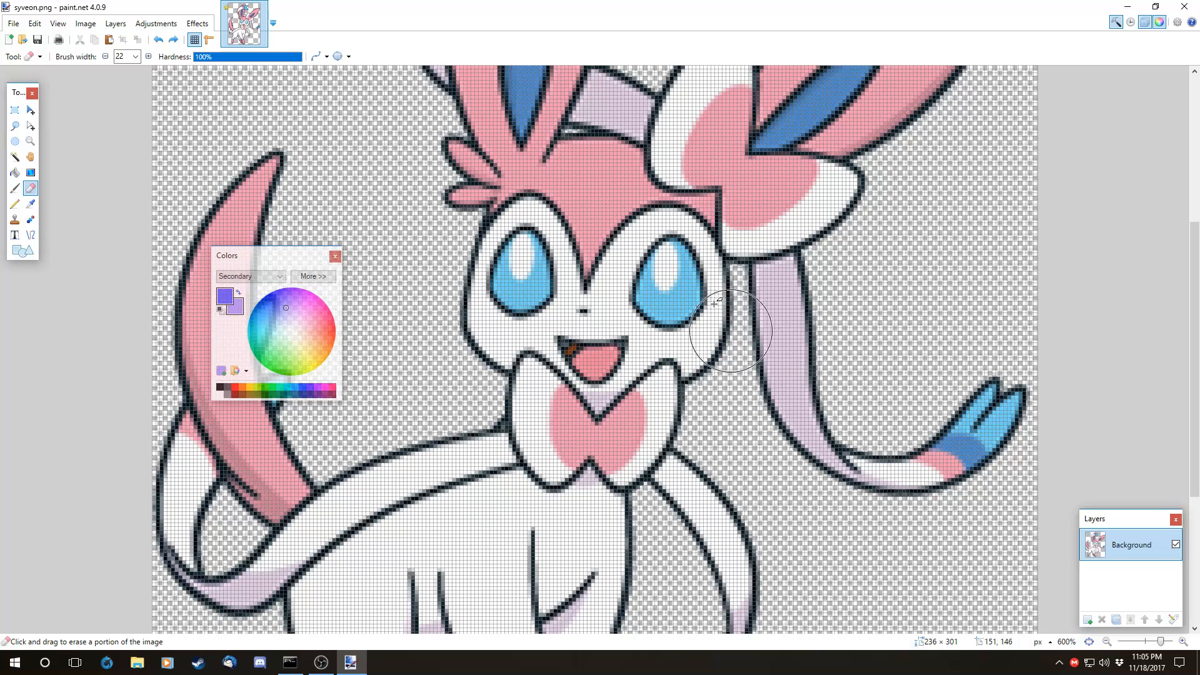
{"action": "left_click", "coordinate": [595, 270]}
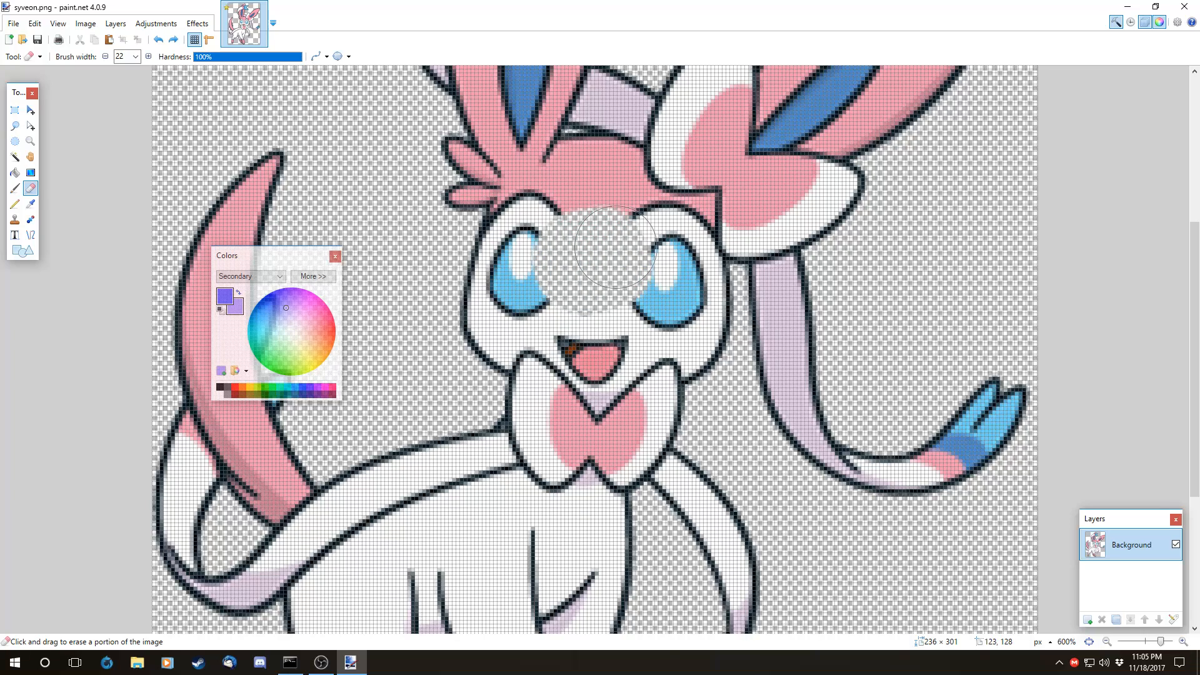
{"action": "key", "text": "ctrl+z"}
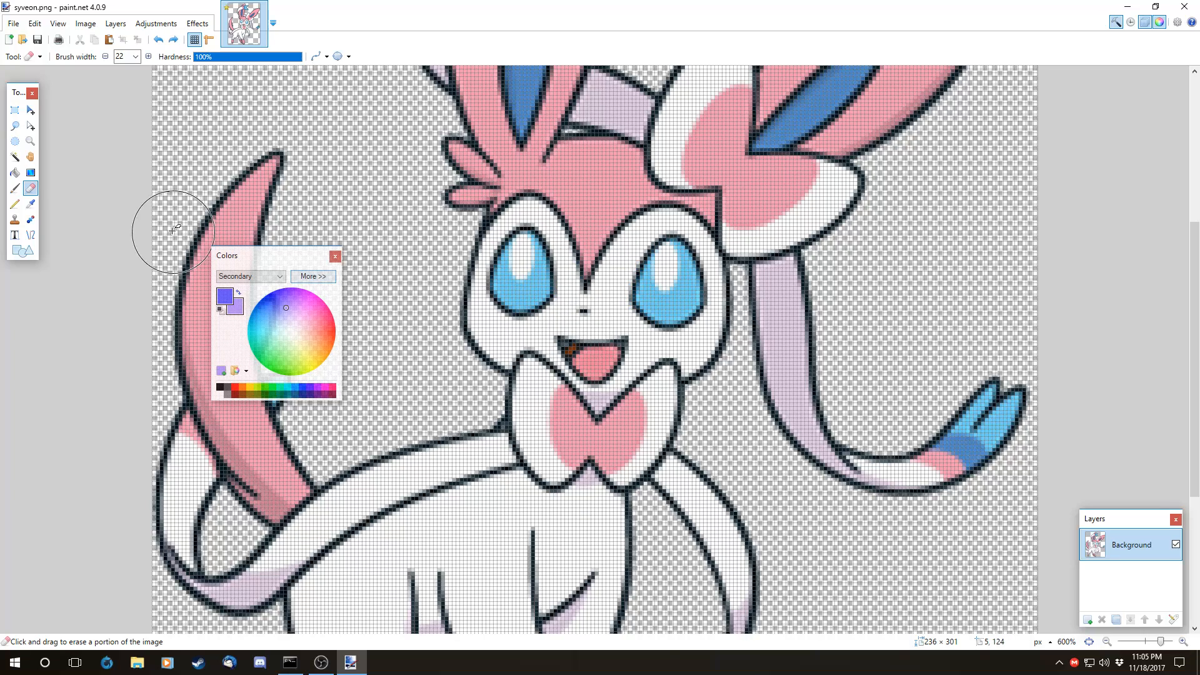
- Scribble looping one-pixel Pencil lines in blue beside the head, and undo them
{"action": "left_click", "coordinate": [15, 205]}
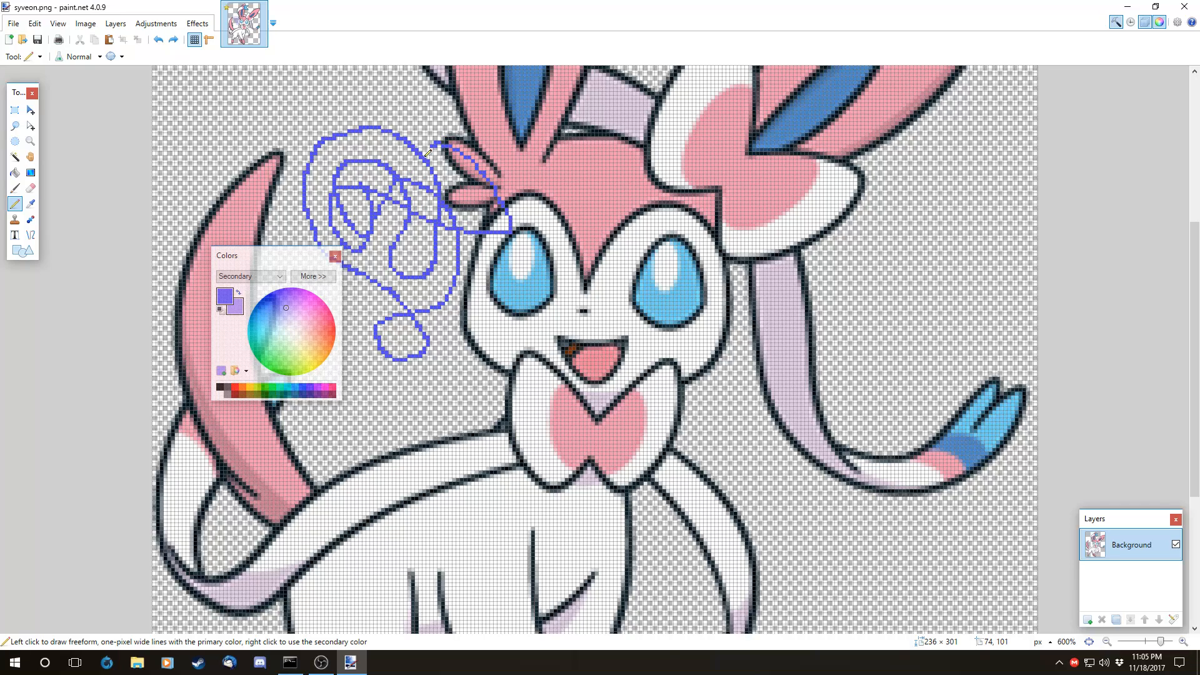
{"action": "key", "text": "ctrl+z"}
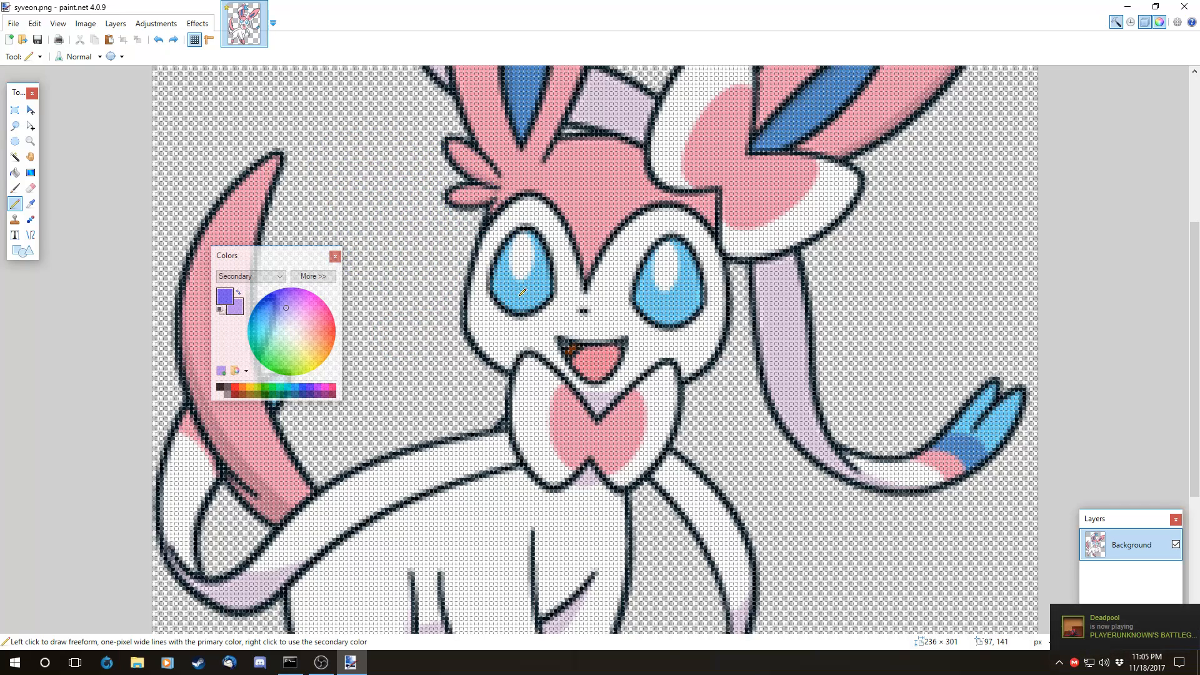
- With the Color Picker, sample the face's white as the primary color and the eye's light blue as the secondary color
{"action": "left_click", "coordinate": [32, 204]}
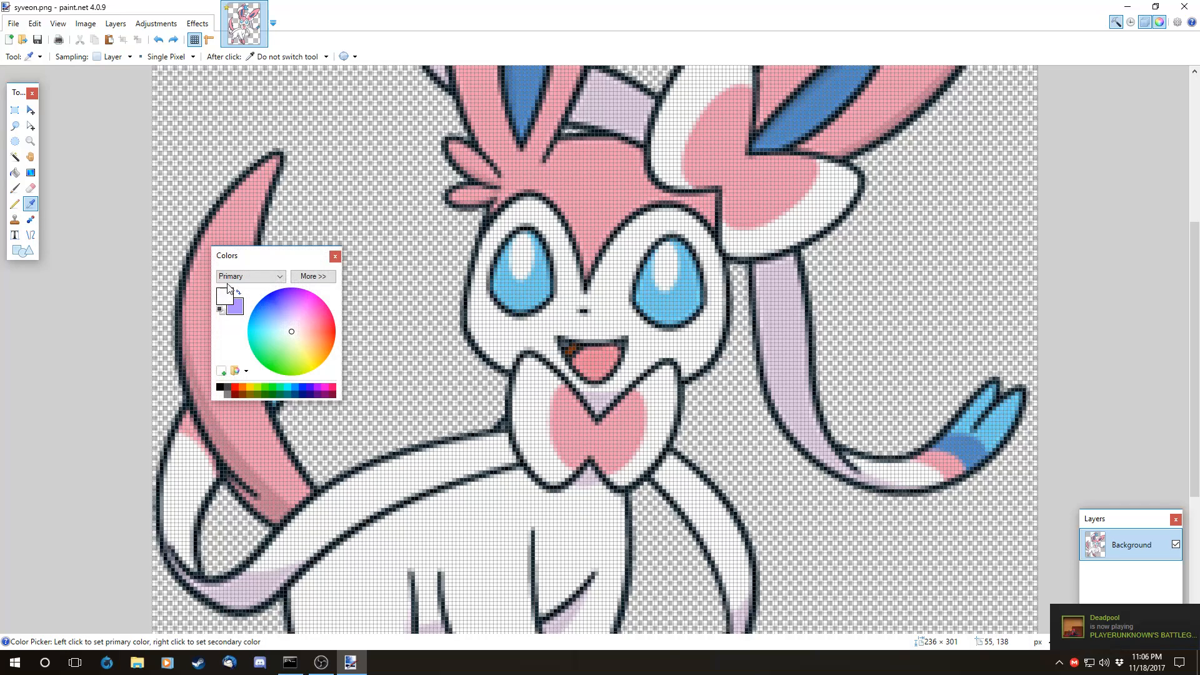
{"action": "right_click", "coordinate": [518, 311]}
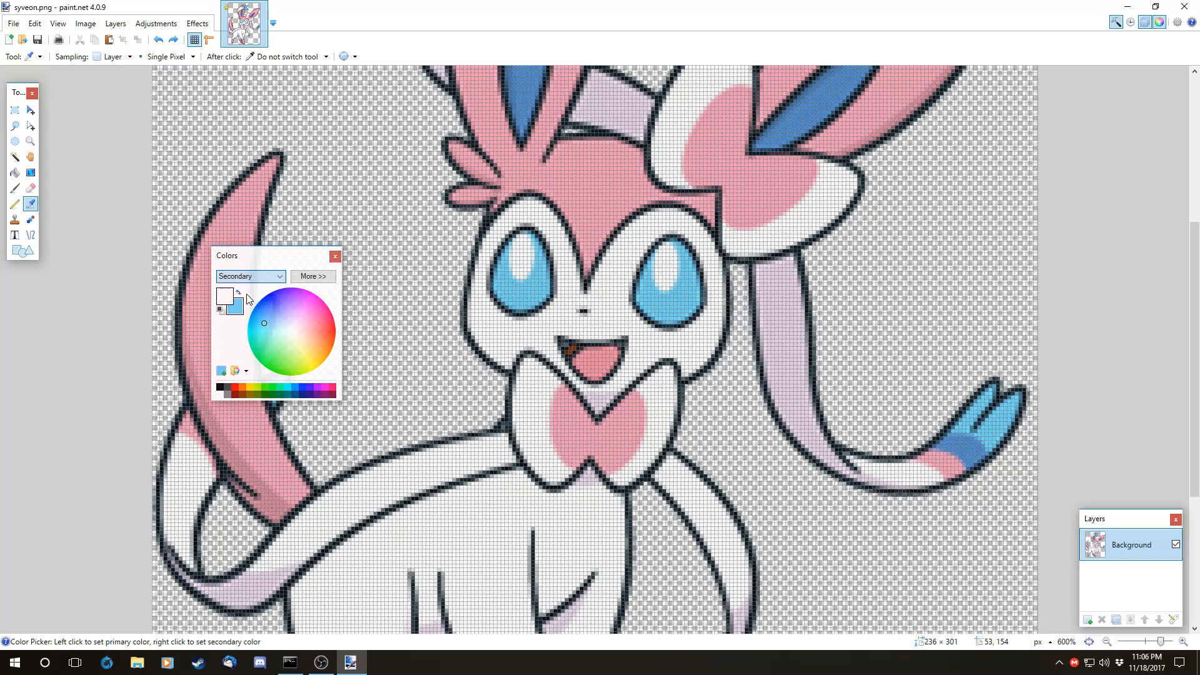
{"action": "left_click", "coordinate": [553, 214]}
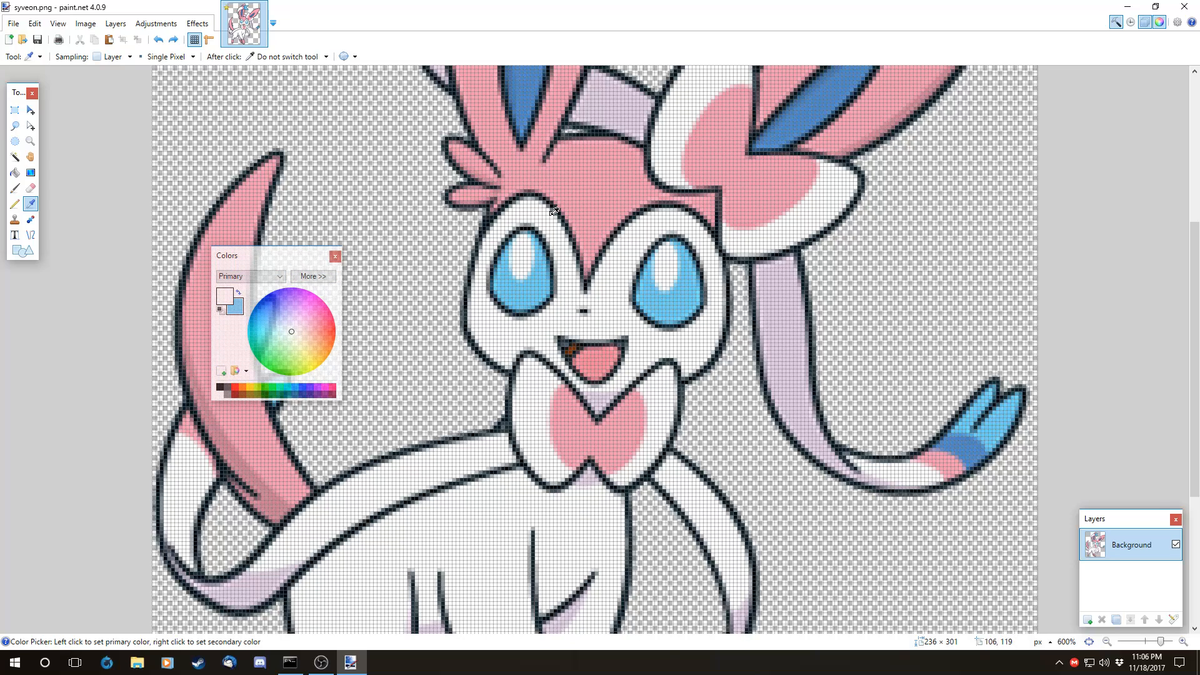
- Activate the Recolor tool and magnify the face and bow to 1600%
{"action": "scroll", "coordinate": [866, 233], "scroll_direction": "up", "scroll_amount": 3}
{"action": "scroll", "coordinate": [867, 234], "scroll_direction": "down", "scroll_amount": 4}
{"action": "left_click", "coordinate": [32, 220]}
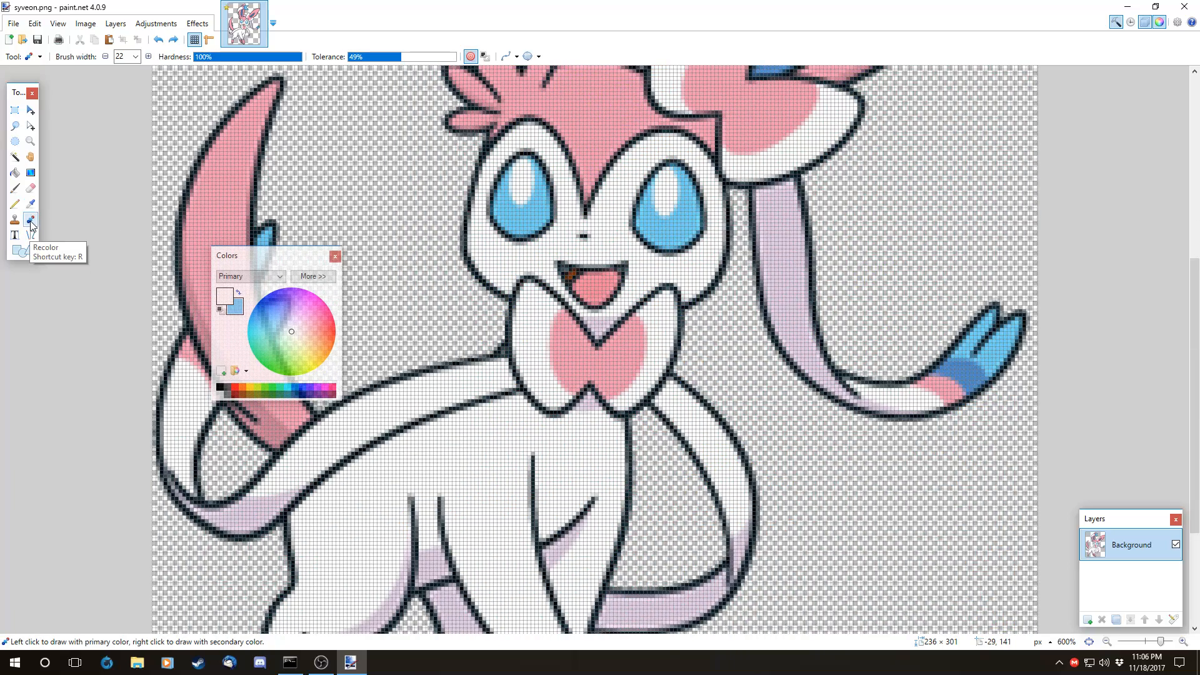
{"action": "scroll", "coordinate": [428, 307], "scroll_direction": "up", "scroll_amount": 1}
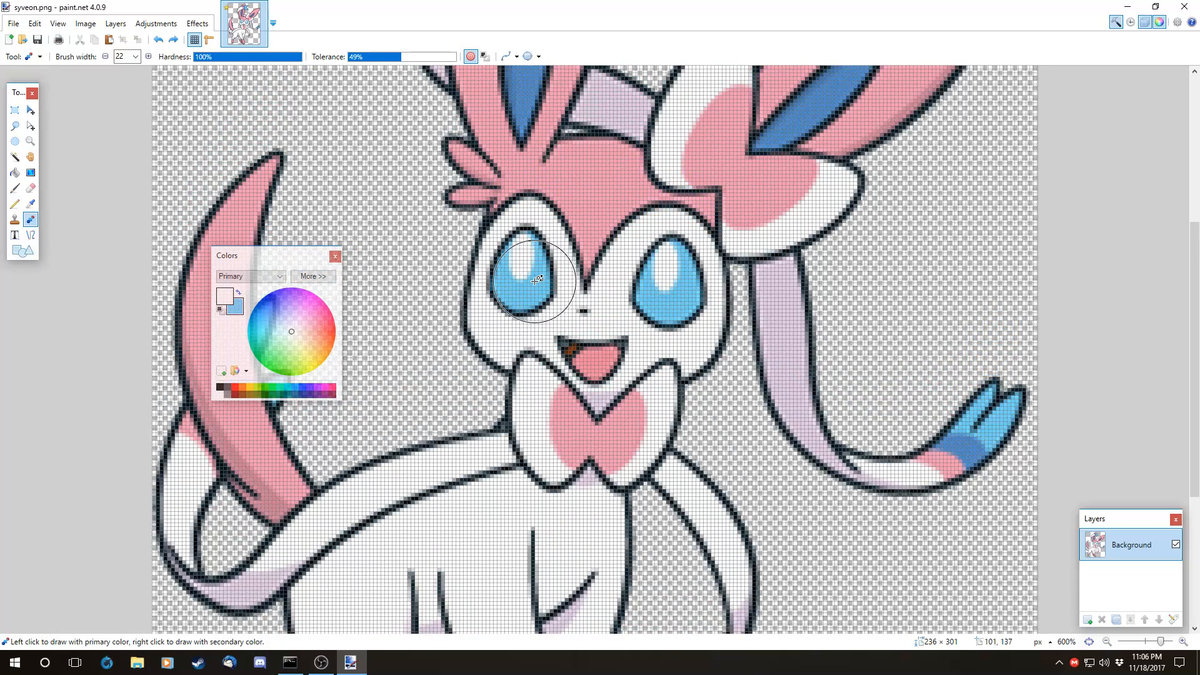
{"action": "scroll", "coordinate": [536, 281], "scroll_direction": "up", "scroll_amount": 3}
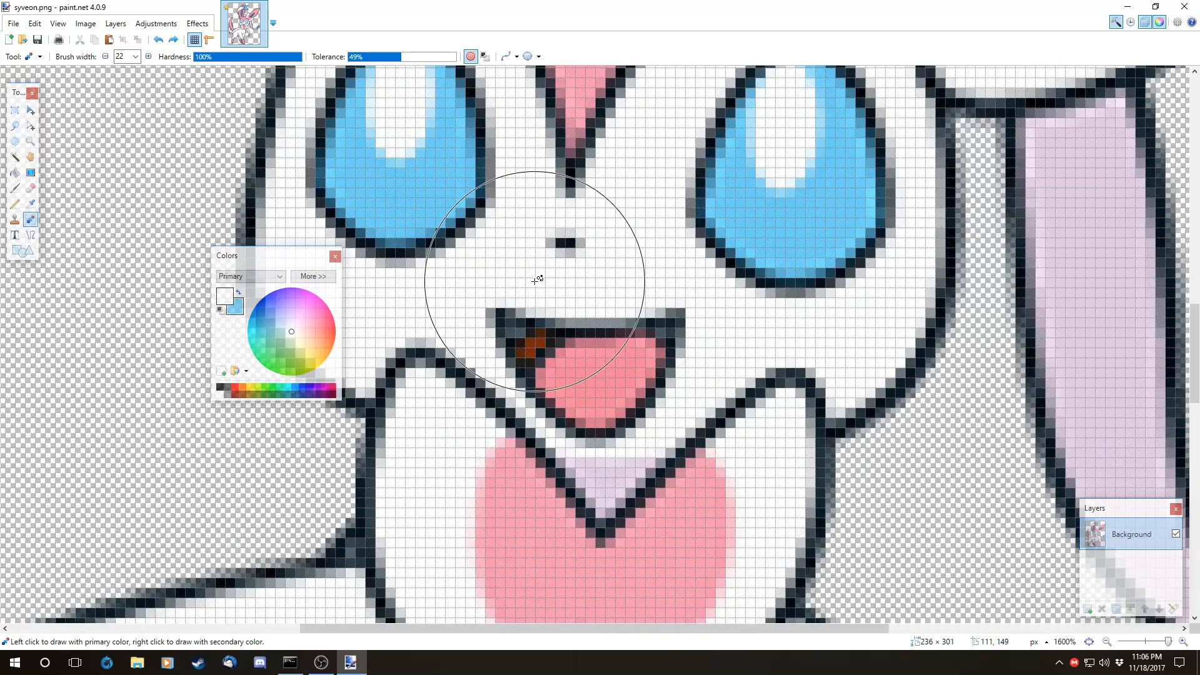
{"action": "scroll", "coordinate": [612, 318], "scroll_direction": "up", "scroll_amount": 2}
{"action": "scroll", "coordinate": [612, 325], "scroll_direction": "up", "scroll_amount": 3}
{"action": "left_click_drag", "start_coordinate": [618, 628], "coordinate": [742, 628]}
{"action": "scroll", "coordinate": [773, 550], "scroll_direction": "up", "scroll_amount": 3}
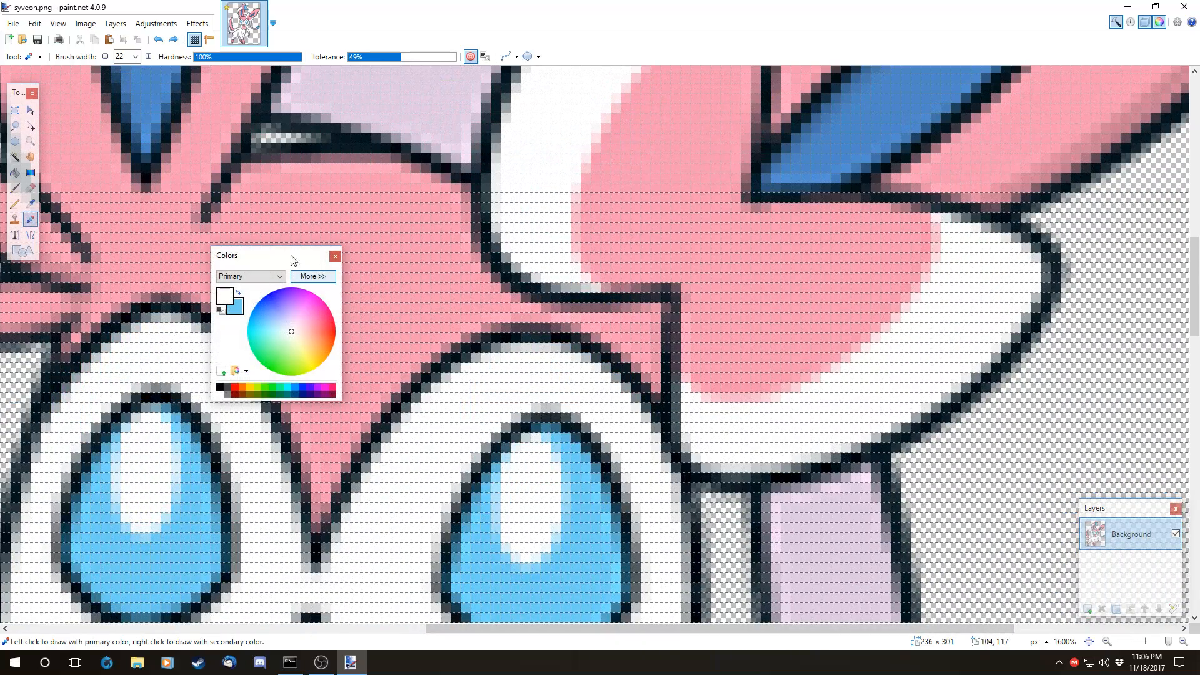
- Move the Colors window aside and set the Recolor brush to 63% hardness and width 12
{"action": "left_click_drag", "start_coordinate": [261, 256], "coordinate": [214, 283]}
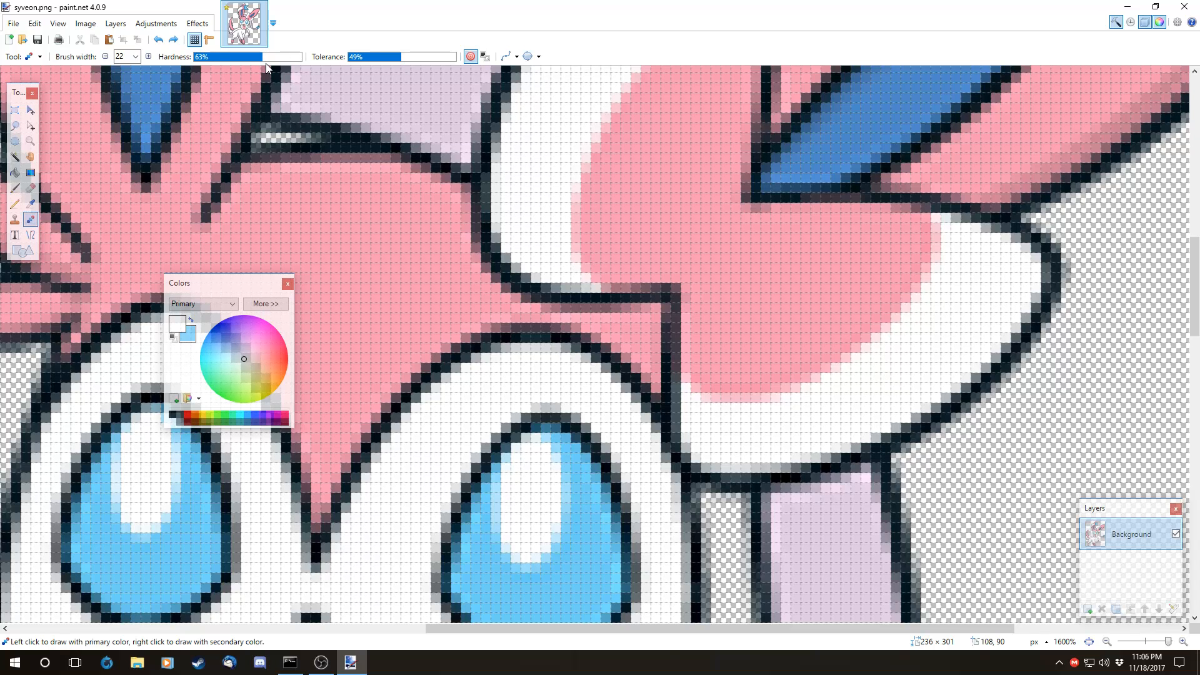
{"action": "scroll", "coordinate": [365, 137], "scroll_direction": "up", "scroll_amount": 3}
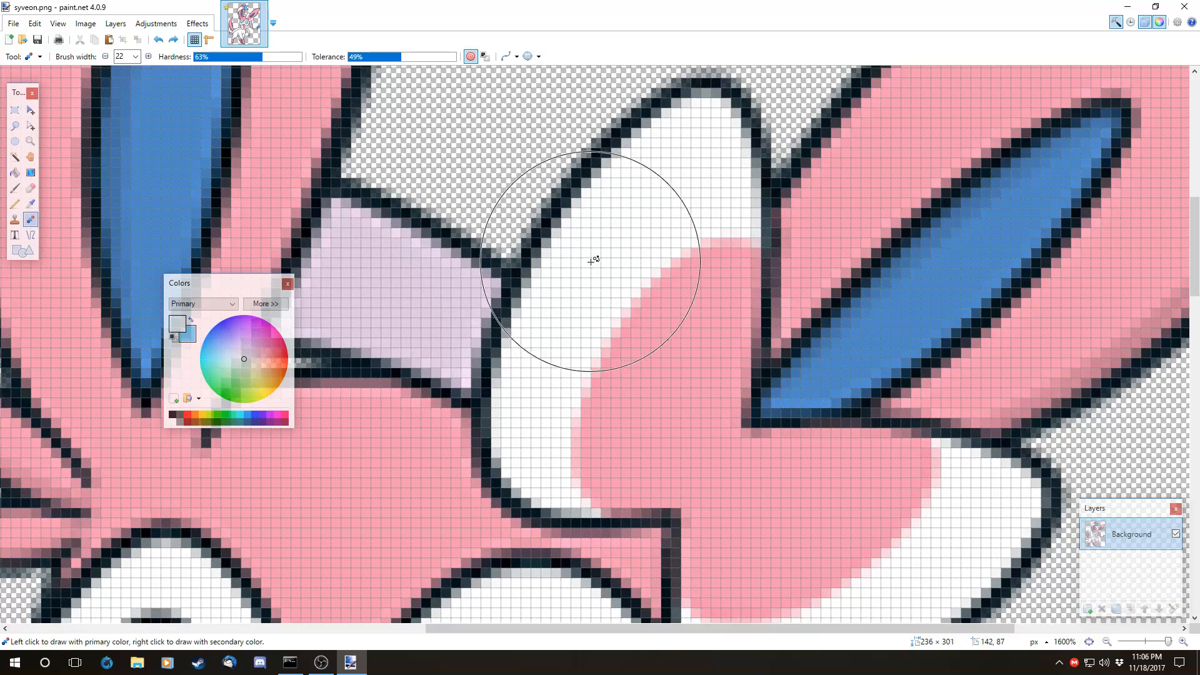
{"action": "scroll", "coordinate": [547, 359], "scroll_direction": "down", "scroll_amount": 4}
{"action": "scroll", "coordinate": [435, 291], "scroll_direction": "up", "scroll_amount": 2}
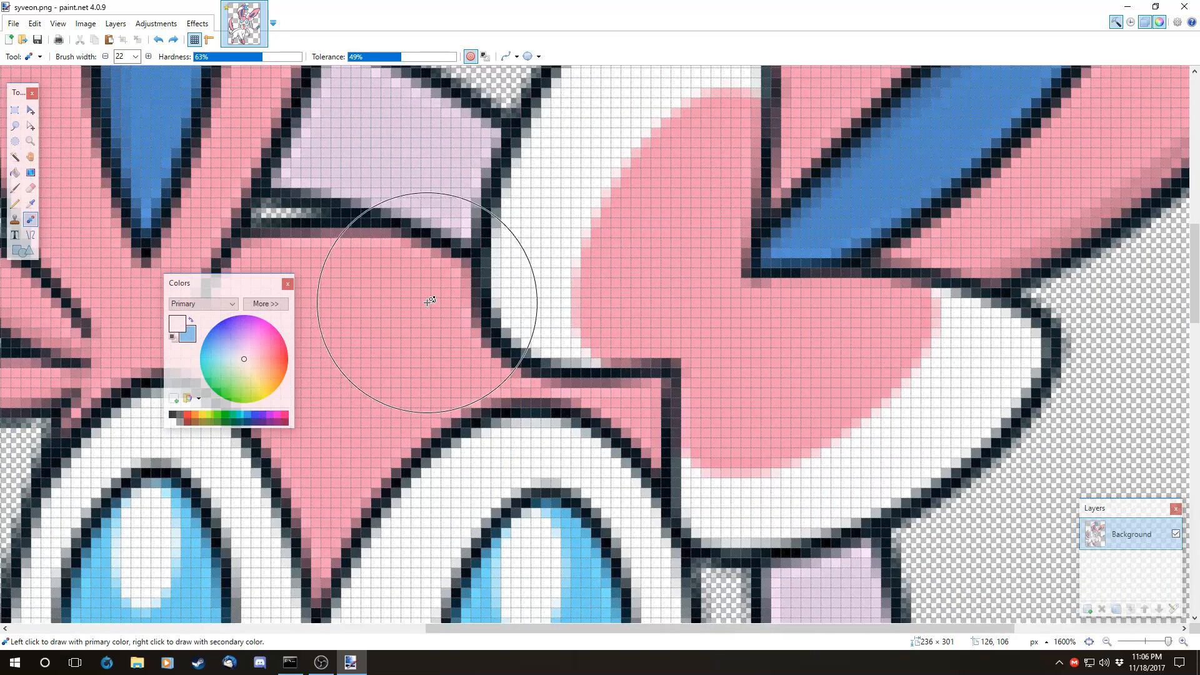
{"action": "left_click", "coordinate": [105, 56]}
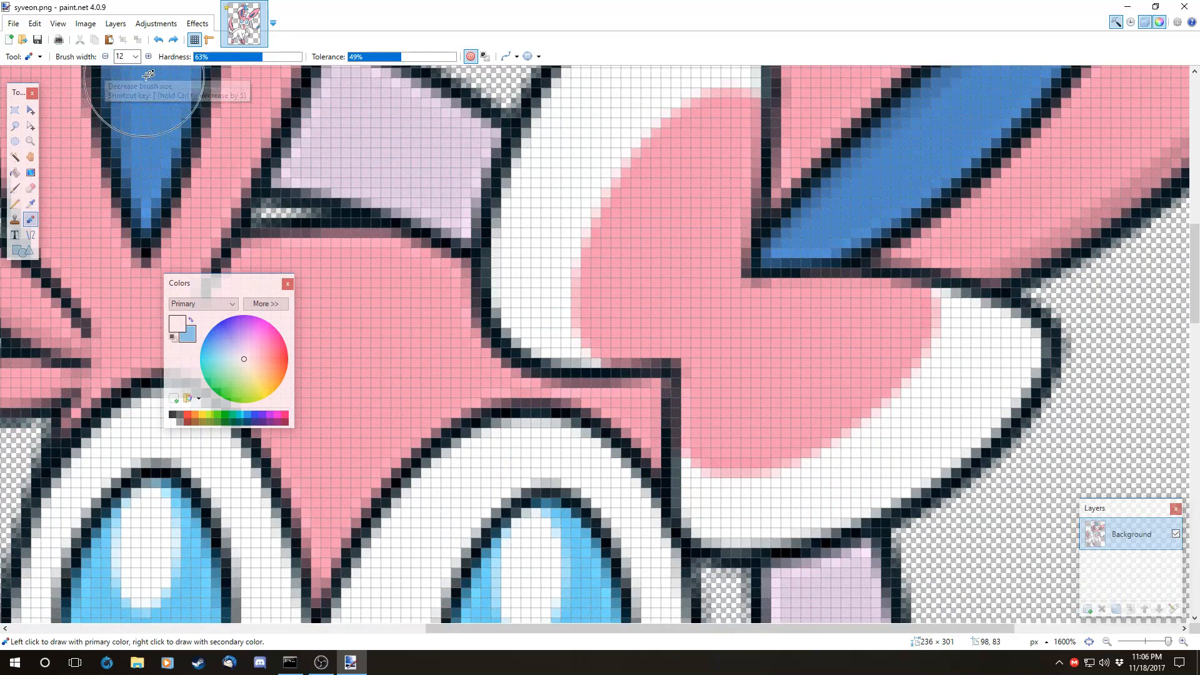
- Recolor part of the bow's pink center with the primary white, and undo it
{"action": "mouse_move", "coordinate": [656, 267]}
{"action": "left_mouse_down"}
{"action": "mouse_move", "coordinate": [717, 316]}
{"action": "mouse_move", "coordinate": [805, 364]}
{"action": "mouse_move", "coordinate": [896, 349]}
{"action": "mouse_move", "coordinate": [915, 331]}
{"action": "mouse_move", "coordinate": [887, 385]}
{"action": "mouse_move", "coordinate": [831, 418]}
{"action": "left_mouse_up"}
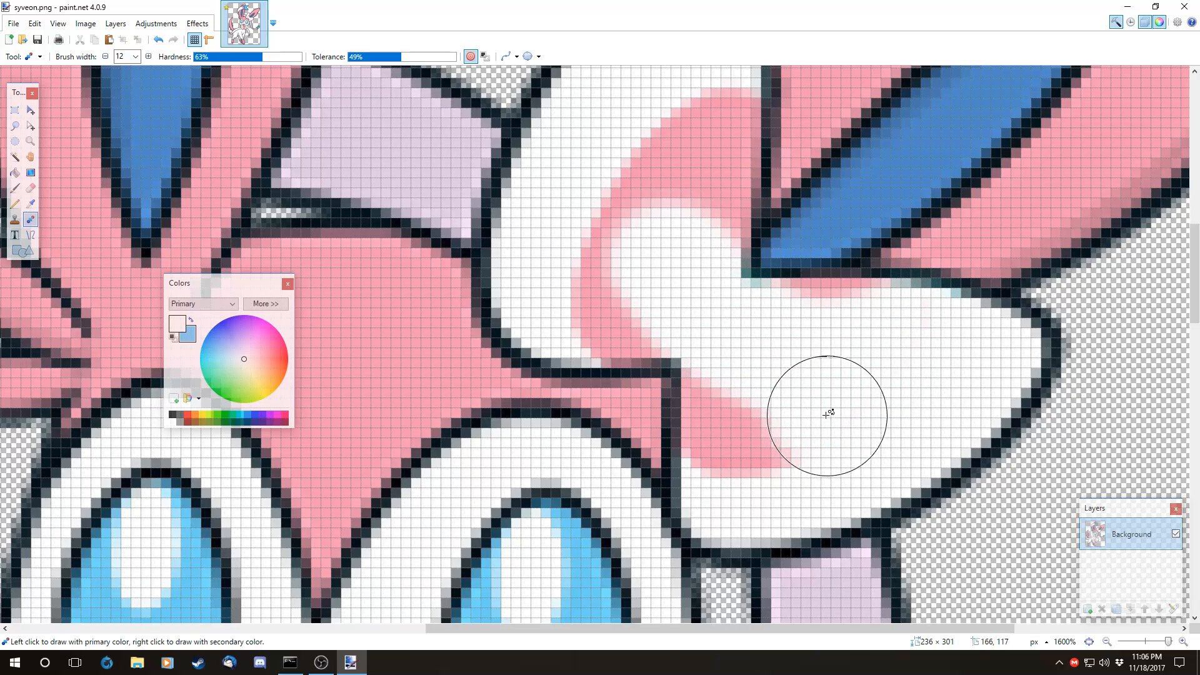
{"action": "key", "text": "ctrl+z"}
{"action": "scroll", "coordinate": [429, 360], "scroll_direction": "down", "scroll_amount": 1}
{"action": "scroll", "coordinate": [428, 360], "scroll_direction": "down", "scroll_amount": 3}
{"action": "scroll", "coordinate": [394, 303], "scroll_direction": "up", "scroll_amount": 3}
- Set the primary color to purple, try recoloring the blue eye nearest the bow with it, and undo the recoloring
{"action": "left_click", "coordinate": [242, 320]}
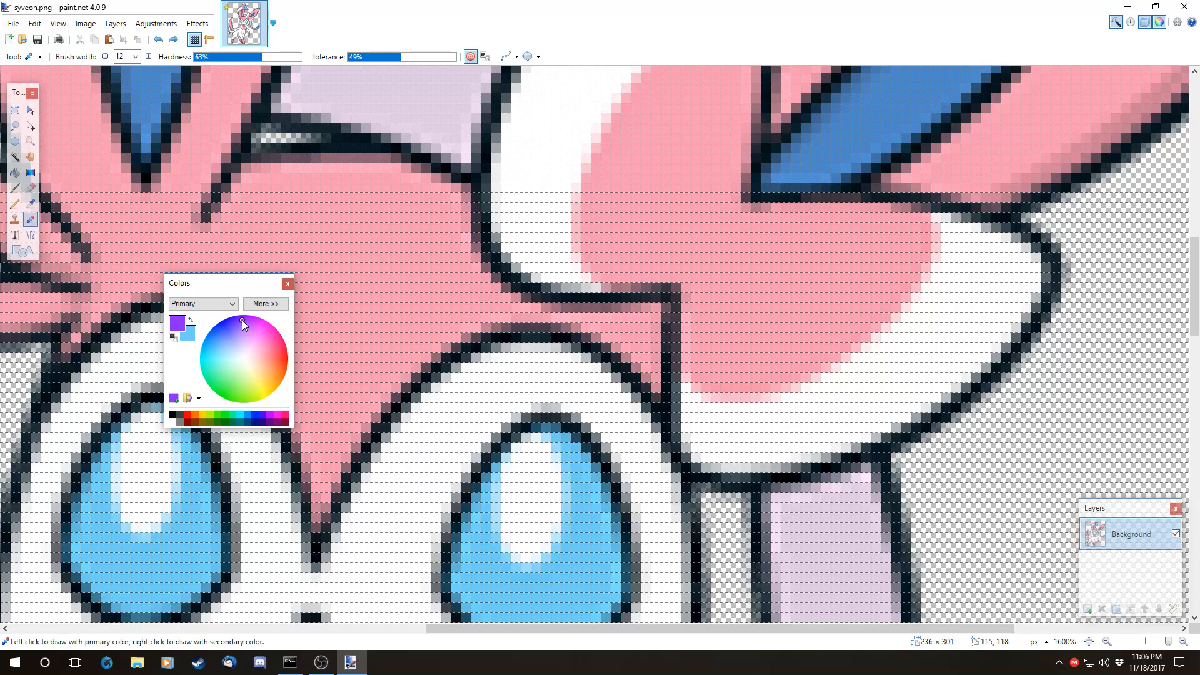
{"action": "scroll", "coordinate": [475, 438], "scroll_direction": "down", "scroll_amount": 1}
{"action": "mouse_move", "coordinate": [550, 462]}
{"action": "left_mouse_down"}
{"action": "mouse_move", "coordinate": [562, 500]}
{"action": "mouse_move", "coordinate": [531, 525]}
{"action": "mouse_move", "coordinate": [494, 482]}
{"action": "mouse_move", "coordinate": [531, 413]}
{"action": "mouse_move", "coordinate": [562, 420]}
{"action": "left_mouse_up"}
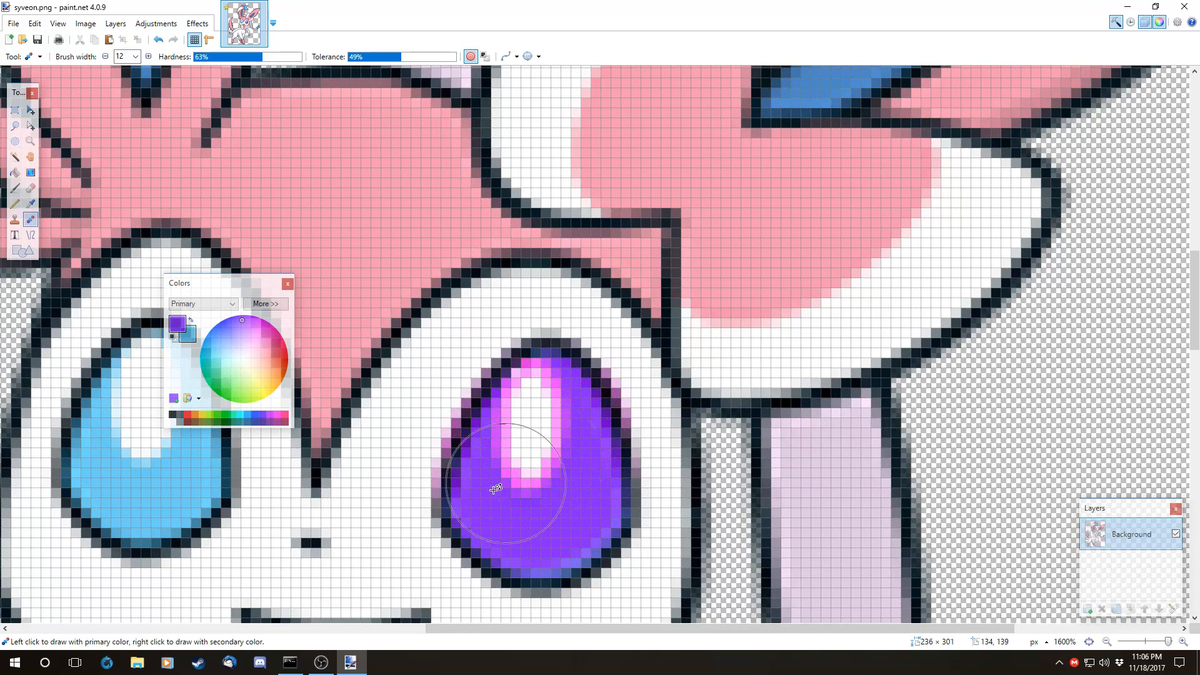
{"action": "key", "text": "ctrl+z"}
- Try recoloring the head bow's pink center purple, undo it, and recolor the blue eye nearest the bow purple
{"action": "mouse_move", "coordinate": [750, 187]}
{"action": "left_mouse_down"}
{"action": "mouse_move", "coordinate": [804, 242]}
{"action": "mouse_move", "coordinate": [656, 174]}
{"action": "mouse_move", "coordinate": [745, 163]}
{"action": "mouse_move", "coordinate": [729, 209]}
{"action": "left_mouse_up"}
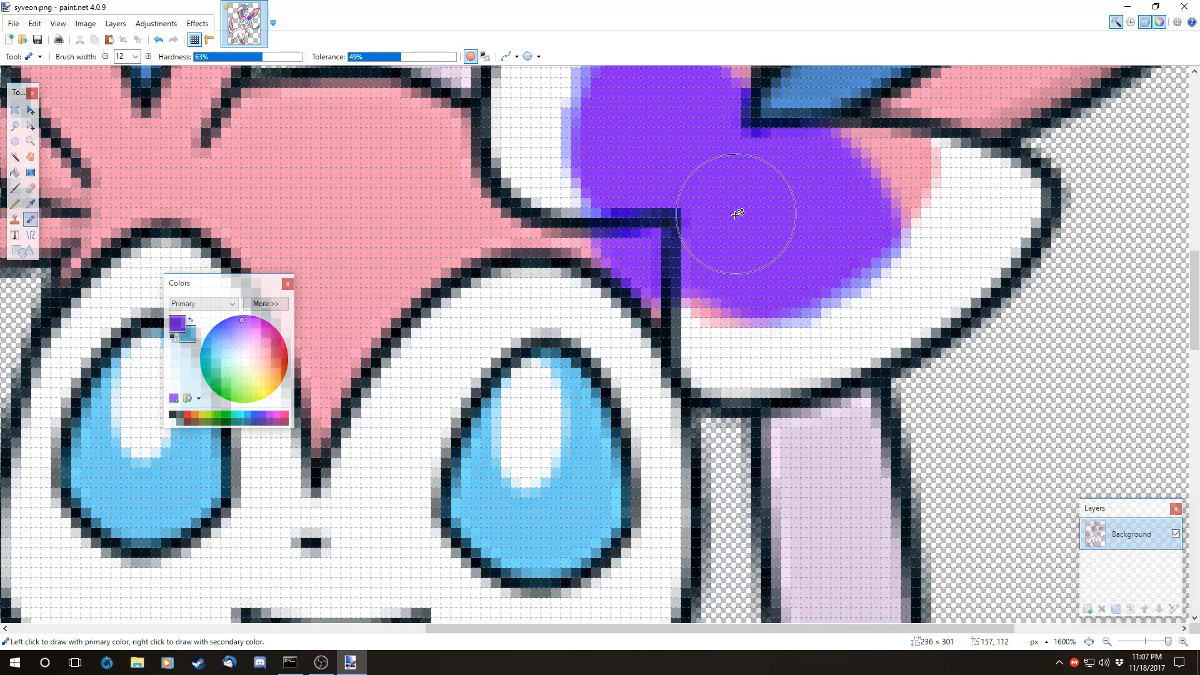
{"action": "key", "text": "ctrl+z"}
{"action": "scroll", "coordinate": [732, 250], "scroll_direction": "down", "scroll_amount": 2}
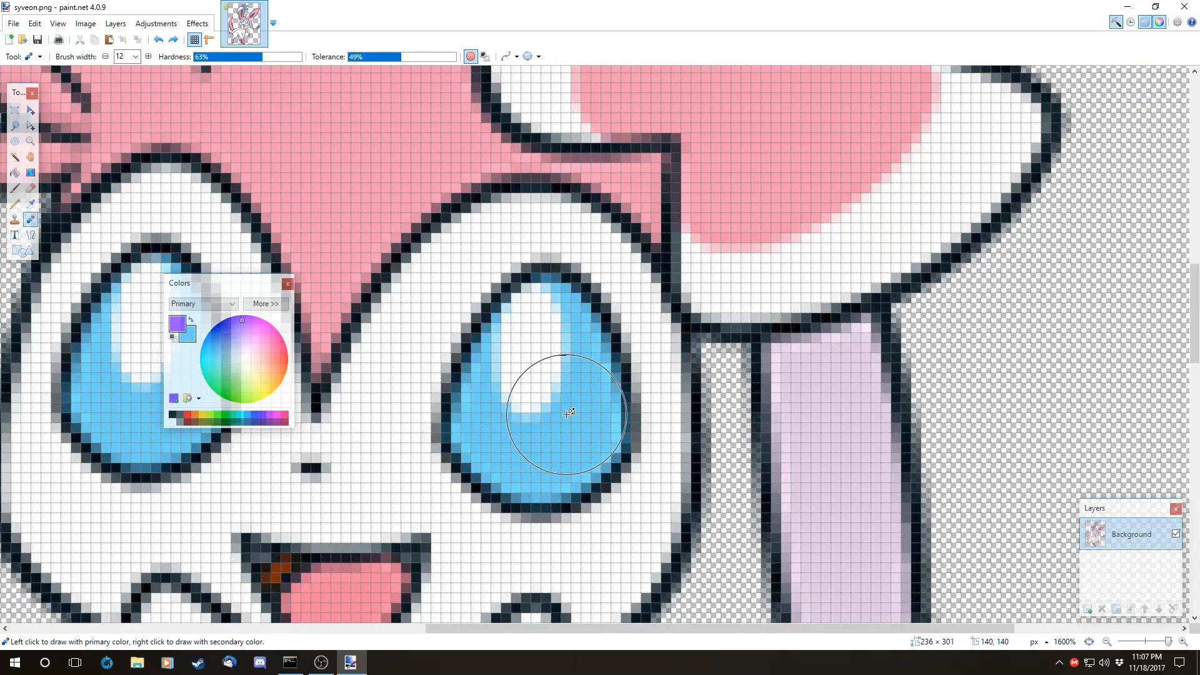
{"action": "scroll", "coordinate": [562, 403], "scroll_direction": "down", "scroll_amount": 6}
{"action": "scroll", "coordinate": [562, 125], "scroll_direction": "up", "scroll_amount": 3}
{"action": "mouse_move", "coordinate": [550, 201]}
{"action": "left_mouse_down"}
{"action": "mouse_move", "coordinate": [550, 254]}
{"action": "mouse_move", "coordinate": [512, 282]}
{"action": "mouse_move", "coordinate": [498, 266]}
{"action": "mouse_move", "coordinate": [530, 203]}
{"action": "mouse_move", "coordinate": [566, 197]}
{"action": "mouse_move", "coordinate": [560, 280]}
{"action": "mouse_move", "coordinate": [544, 300]}
{"action": "mouse_move", "coordinate": [544, 200]}
{"action": "mouse_move", "coordinate": [549, 226]}
{"action": "mouse_move", "coordinate": [533, 260]}
{"action": "left_mouse_up"}
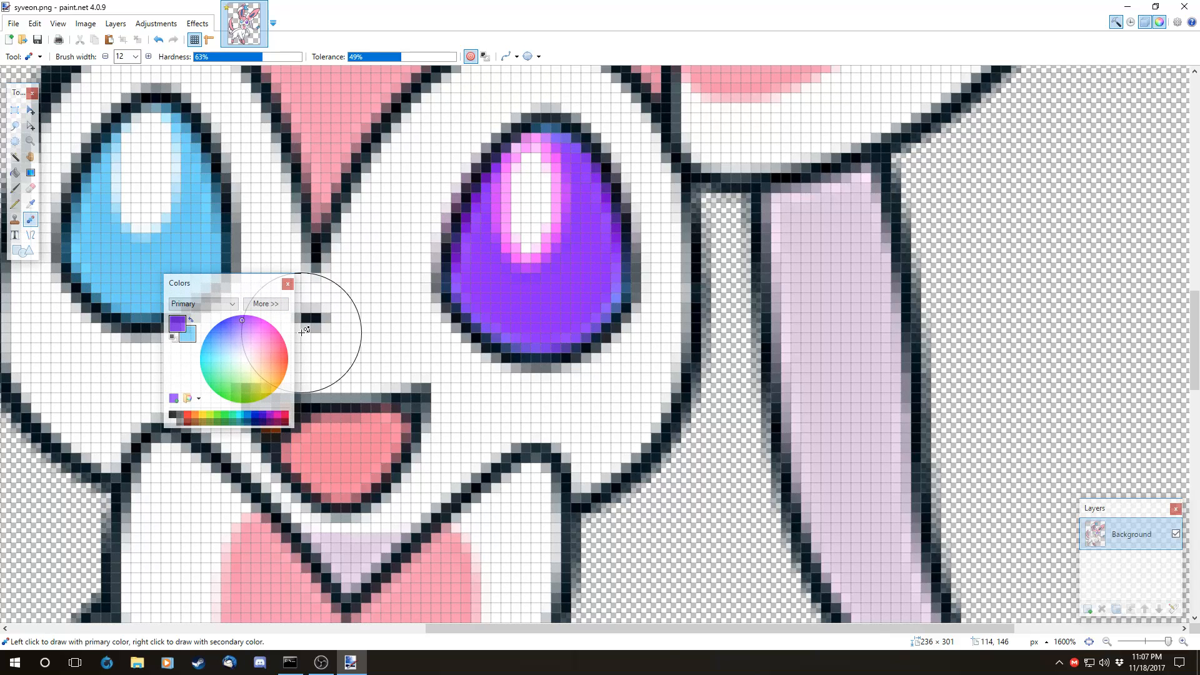
- Set the Recolor tolerance to 21%, try recoloring the front leg's lilac shading purple, and undo the stroke
{"action": "scroll", "coordinate": [301, 331], "scroll_direction": "down", "scroll_amount": 10}
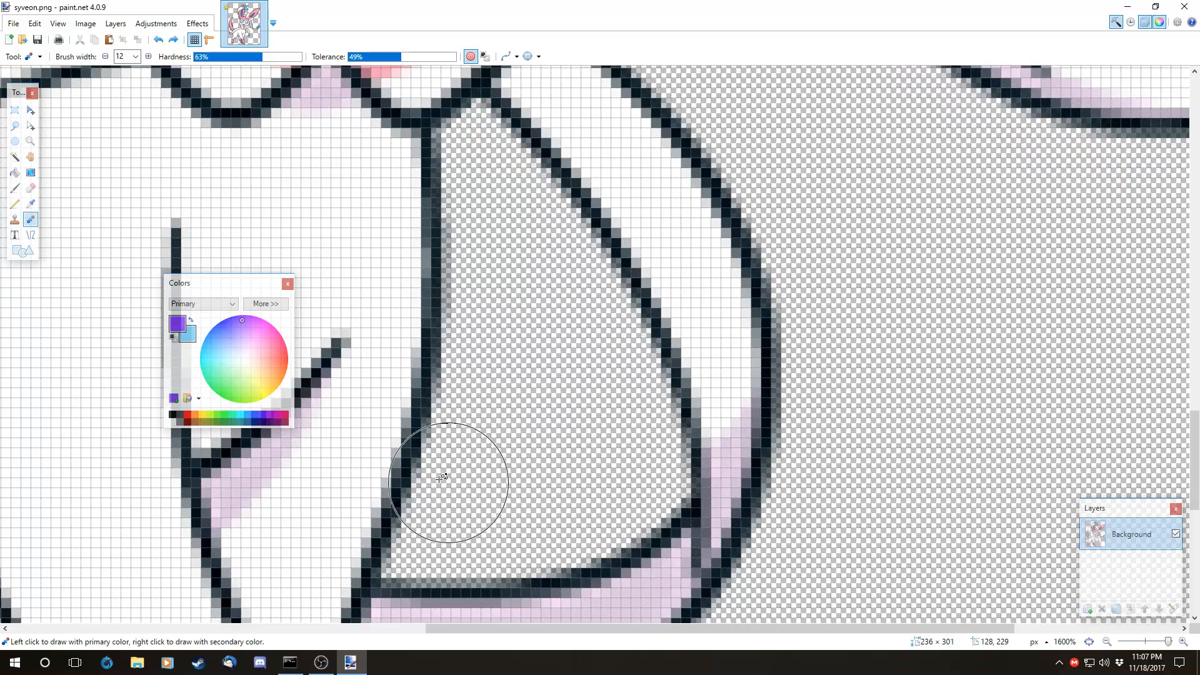
{"action": "scroll", "coordinate": [513, 629], "scroll_direction": "left", "scroll_amount": 3}
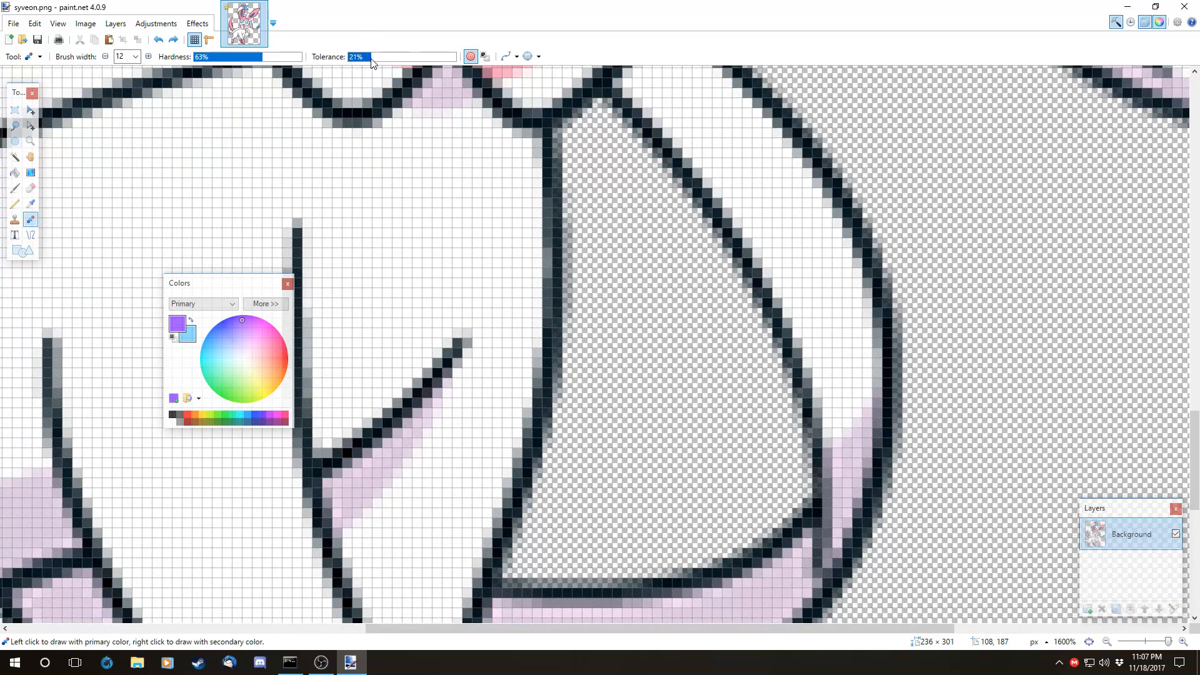
{"action": "mouse_move", "coordinate": [464, 458]}
{"action": "left_mouse_down"}
{"action": "mouse_move", "coordinate": [413, 478]}
{"action": "mouse_move", "coordinate": [398, 449]}
{"action": "left_mouse_up"}
{"action": "key", "text": "ctrl+z"}
- Raise the Recolor tolerance to 54% and test a purple stroke over the front leg's lilac shading
{"action": "left_click_drag", "start_coordinate": [395, 60], "coordinate": [406, 58]}
{"action": "mouse_move", "coordinate": [456, 442]}
{"action": "left_mouse_down"}
{"action": "mouse_move", "coordinate": [386, 498]}
{"action": "mouse_move", "coordinate": [402, 557]}
{"action": "mouse_move", "coordinate": [441, 502]}
{"action": "mouse_move", "coordinate": [476, 403]}
{"action": "mouse_move", "coordinate": [444, 441]}
{"action": "mouse_move", "coordinate": [408, 454]}
{"action": "mouse_move", "coordinate": [442, 455]}
{"action": "mouse_move", "coordinate": [438, 502]}
{"action": "mouse_move", "coordinate": [409, 520]}
{"action": "mouse_move", "coordinate": [450, 470]}
{"action": "mouse_move", "coordinate": [461, 384]}
{"action": "mouse_move", "coordinate": [410, 397]}
{"action": "mouse_move", "coordinate": [405, 354]}
{"action": "mouse_move", "coordinate": [362, 398]}
{"action": "mouse_move", "coordinate": [387, 422]}
{"action": "mouse_move", "coordinate": [471, 351]}
{"action": "mouse_move", "coordinate": [473, 254]}
{"action": "mouse_move", "coordinate": [409, 437]}
{"action": "mouse_move", "coordinate": [428, 585]}
{"action": "mouse_move", "coordinate": [399, 418]}
{"action": "mouse_move", "coordinate": [391, 219]}
{"action": "mouse_move", "coordinate": [436, 213]}
{"action": "mouse_move", "coordinate": [438, 170]}
{"action": "mouse_move", "coordinate": [483, 72]}
{"action": "mouse_move", "coordinate": [348, 108]}
{"action": "mouse_move", "coordinate": [406, 288]}
{"action": "mouse_move", "coordinate": [353, 325]}
{"action": "mouse_move", "coordinate": [517, 346]}
{"action": "mouse_move", "coordinate": [582, 285]}
{"action": "mouse_move", "coordinate": [417, 239]}
{"action": "left_mouse_up"}
{"action": "key", "text": "ctrl+z"}
- Lower the tolerance to 29%, try recoloring more of the front leg purple, and undo the strokes
{"action": "scroll", "coordinate": [429, 367], "scroll_direction": "down", "scroll_amount": 5}
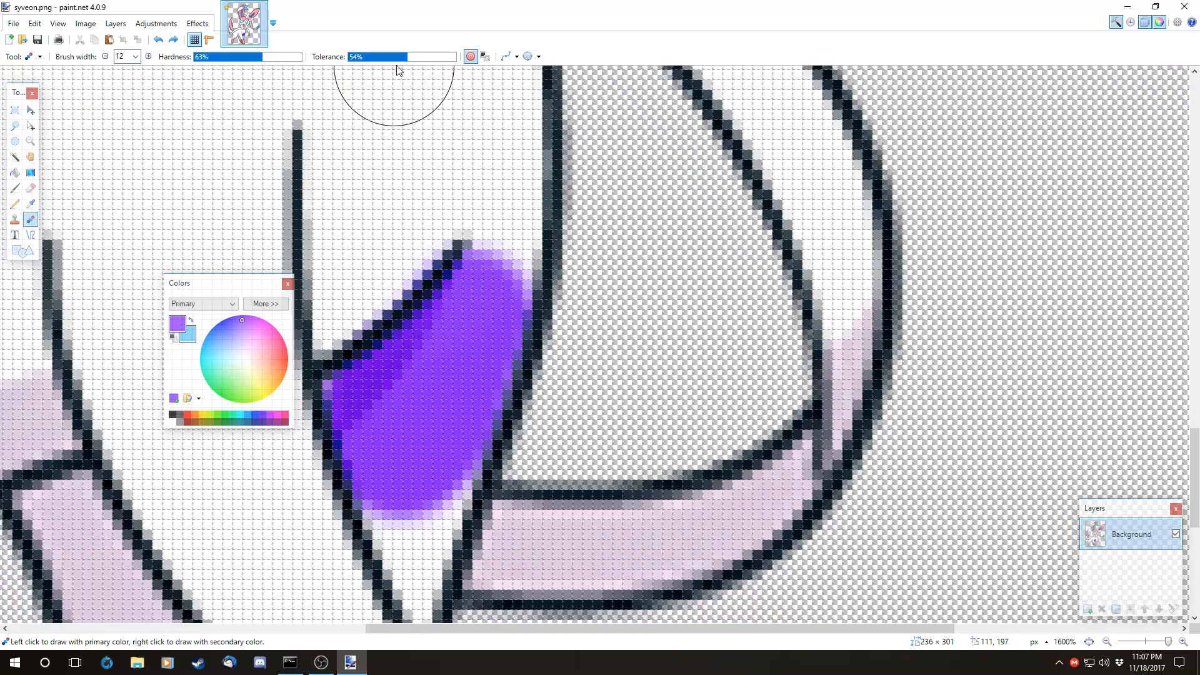
{"action": "mouse_move", "coordinate": [391, 188]}
{"action": "left_mouse_down"}
{"action": "mouse_move", "coordinate": [350, 275]}
{"action": "mouse_move", "coordinate": [306, 300]}
{"action": "mouse_move", "coordinate": [475, 213]}
{"action": "left_mouse_up"}
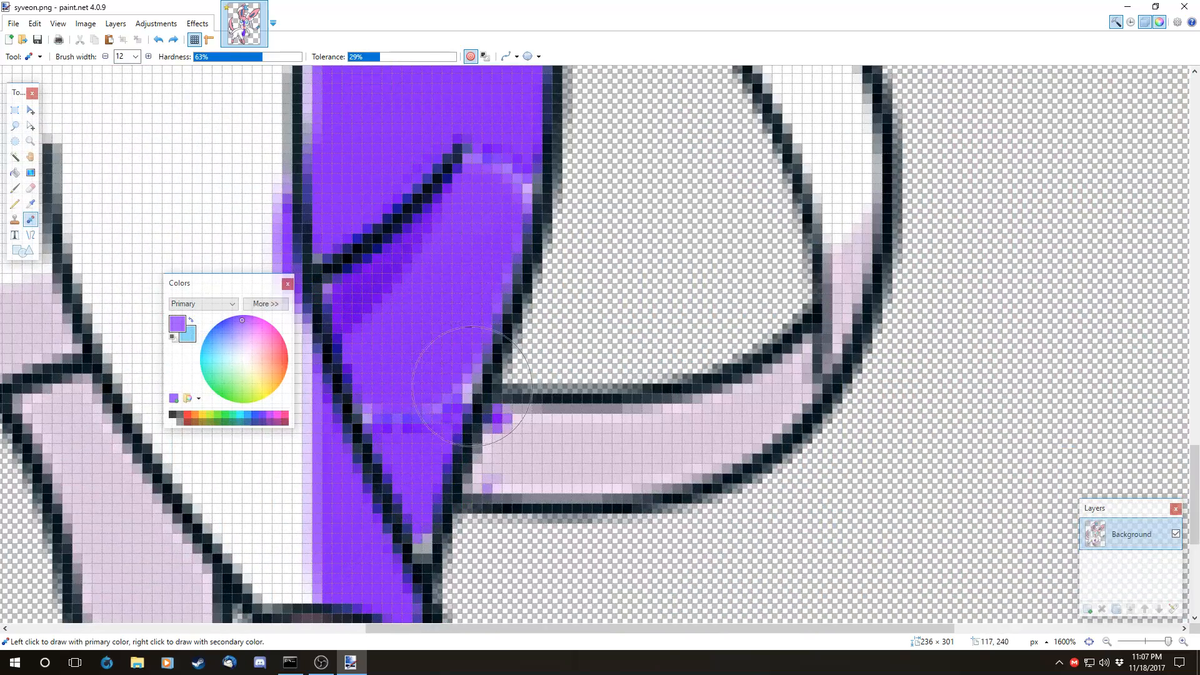
{"action": "mouse_move", "coordinate": [429, 344]}
{"action": "left_mouse_down"}
{"action": "mouse_move", "coordinate": [442, 356]}
{"action": "mouse_move", "coordinate": [415, 375]}
{"action": "mouse_move", "coordinate": [374, 303]}
{"action": "mouse_move", "coordinate": [438, 181]}
{"action": "mouse_move", "coordinate": [526, 125]}
{"action": "left_mouse_up"}
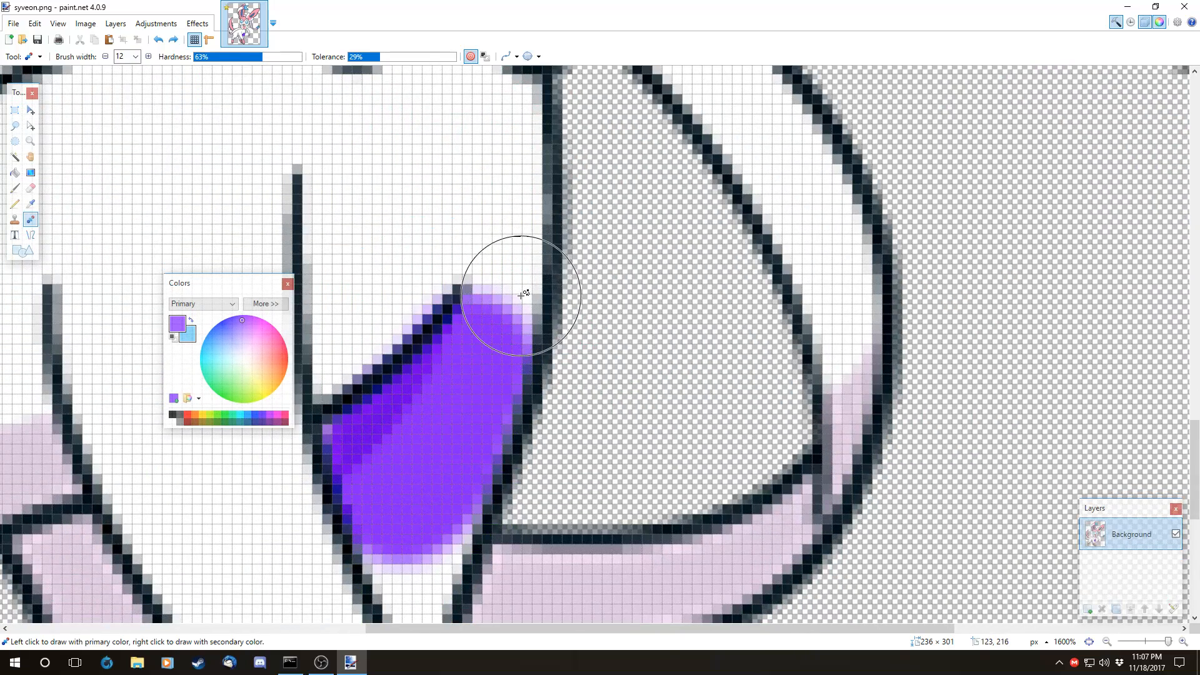
{"action": "key", "text": "ctrl+z"}
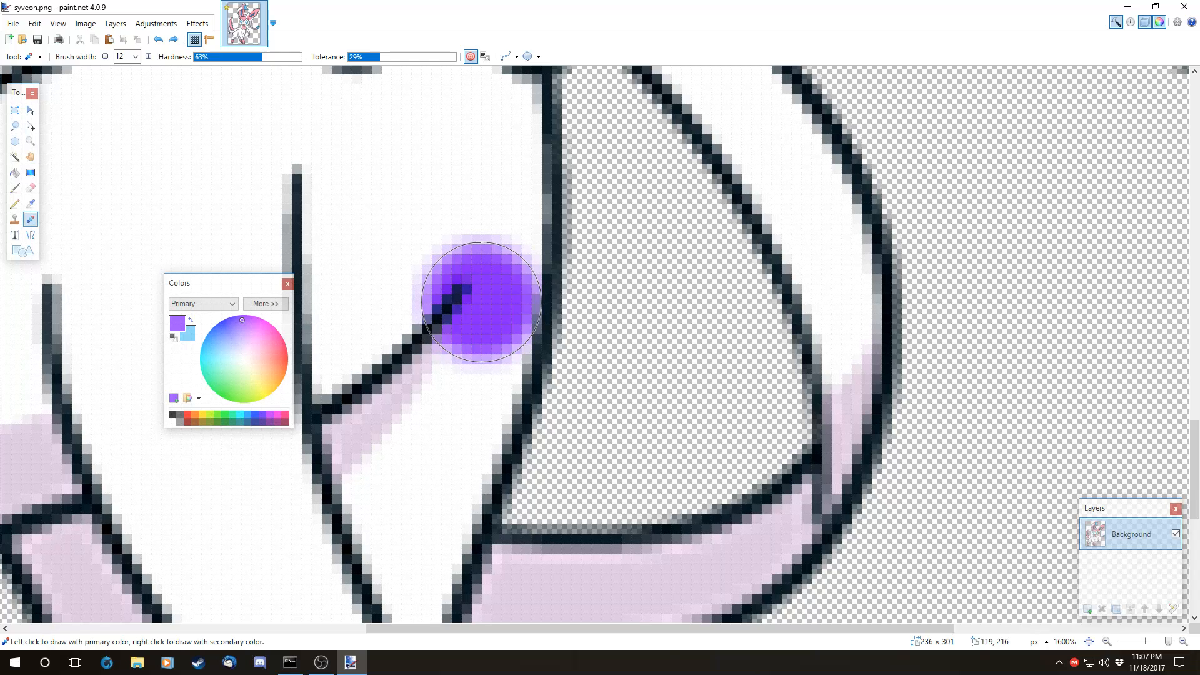
- Make further purple test strokes over the leg's lilac shading at 29% tolerance and undo them
{"action": "mouse_move", "coordinate": [397, 412]}
{"action": "left_mouse_down"}
{"action": "mouse_move", "coordinate": [415, 532]}
{"action": "mouse_move", "coordinate": [404, 580]}
{"action": "mouse_move", "coordinate": [449, 483]}
{"action": "mouse_move", "coordinate": [499, 296]}
{"action": "mouse_move", "coordinate": [462, 188]}
{"action": "mouse_move", "coordinate": [398, 387]}
{"action": "mouse_move", "coordinate": [459, 216]}
{"action": "mouse_move", "coordinate": [469, 223]}
{"action": "mouse_move", "coordinate": [458, 194]}
{"action": "mouse_move", "coordinate": [406, 360]}
{"action": "mouse_move", "coordinate": [410, 394]}
{"action": "mouse_move", "coordinate": [358, 383]}
{"action": "mouse_move", "coordinate": [243, 248]}
{"action": "mouse_move", "coordinate": [379, 207]}
{"action": "mouse_move", "coordinate": [498, 311]}
{"action": "mouse_move", "coordinate": [503, 343]}
{"action": "mouse_move", "coordinate": [343, 328]}
{"action": "mouse_move", "coordinate": [239, 290]}
{"action": "mouse_move", "coordinate": [312, 243]}
{"action": "mouse_move", "coordinate": [385, 254]}
{"action": "mouse_move", "coordinate": [426, 230]}
{"action": "mouse_move", "coordinate": [331, 267]}
{"action": "mouse_move", "coordinate": [399, 135]}
{"action": "mouse_move", "coordinate": [372, 125]}
{"action": "mouse_move", "coordinate": [401, 203]}
{"action": "mouse_move", "coordinate": [348, 103]}
{"action": "mouse_move", "coordinate": [277, 240]}
{"action": "mouse_move", "coordinate": [408, 100]}
{"action": "mouse_move", "coordinate": [299, 138]}
{"action": "mouse_move", "coordinate": [284, 170]}
{"action": "mouse_move", "coordinate": [324, 124]}
{"action": "mouse_move", "coordinate": [325, 190]}
{"action": "mouse_move", "coordinate": [298, 193]}
{"action": "mouse_move", "coordinate": [420, 377]}
{"action": "mouse_move", "coordinate": [402, 411]}
{"action": "mouse_move", "coordinate": [361, 352]}
{"action": "mouse_move", "coordinate": [379, 409]}
{"action": "mouse_move", "coordinate": [310, 186]}
{"action": "mouse_move", "coordinate": [350, 206]}
{"action": "mouse_move", "coordinate": [376, 253]}
{"action": "mouse_move", "coordinate": [335, 270]}
{"action": "mouse_move", "coordinate": [352, 365]}
{"action": "mouse_move", "coordinate": [452, 494]}
{"action": "mouse_move", "coordinate": [539, 447]}
{"action": "mouse_move", "coordinate": [412, 251]}
{"action": "mouse_move", "coordinate": [318, 197]}
{"action": "mouse_move", "coordinate": [353, 129]}
{"action": "mouse_move", "coordinate": [370, 189]}
{"action": "mouse_move", "coordinate": [403, 220]}
{"action": "mouse_move", "coordinate": [275, 284]}
{"action": "mouse_move", "coordinate": [406, 300]}
{"action": "mouse_move", "coordinate": [372, 390]}
{"action": "mouse_move", "coordinate": [379, 414]}
{"action": "mouse_move", "coordinate": [431, 423]}
{"action": "left_mouse_up"}
{"action": "key", "text": "ctrl+z"}
{"action": "key", "text": "ctrl+z"}
{"action": "key", "text": "ctrl+z"}
{"action": "key", "text": "ctrl+z"}
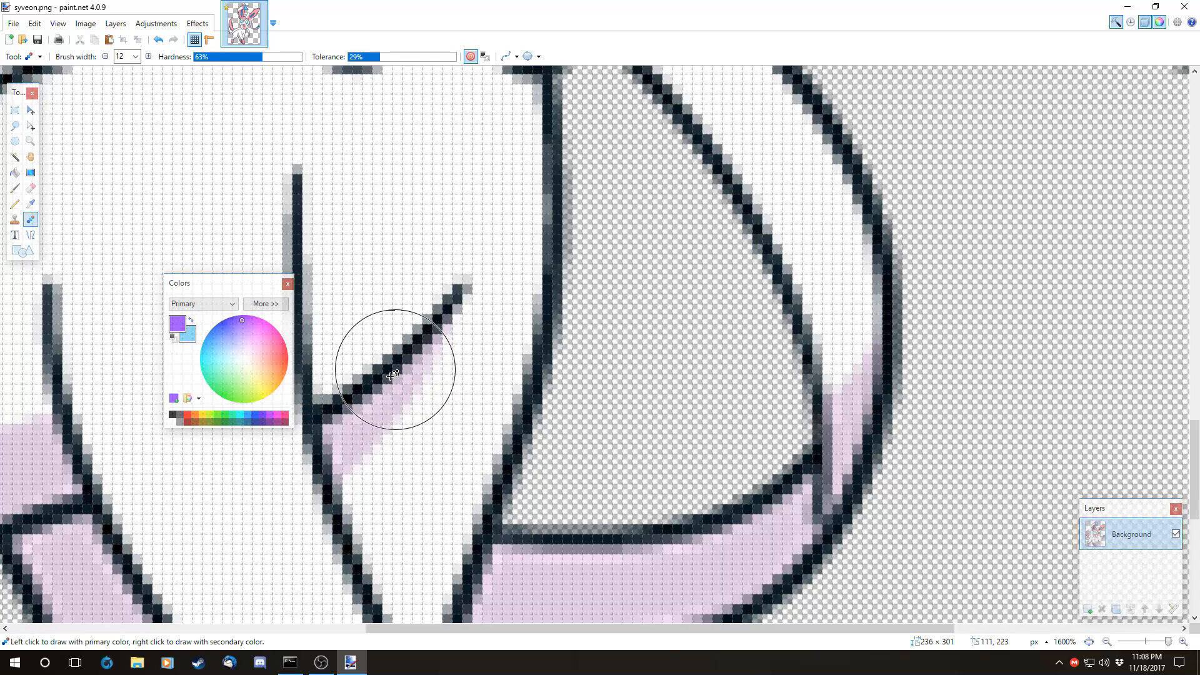
{"action": "mouse_move", "coordinate": [365, 426]}
{"action": "left_mouse_down"}
{"action": "mouse_move", "coordinate": [429, 568]}
{"action": "mouse_move", "coordinate": [460, 395]}
{"action": "mouse_move", "coordinate": [404, 511]}
{"action": "left_mouse_up"}
{"action": "key", "text": "ctrl+z"}
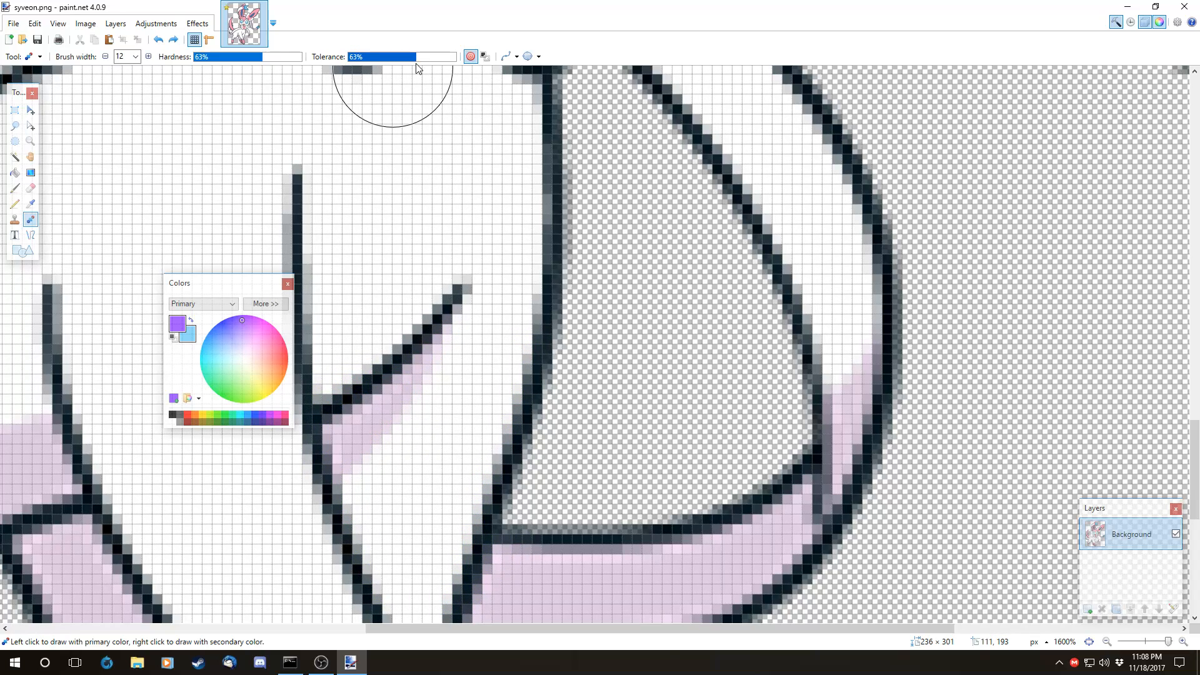
- Set the Recolor tolerance to 63%, test a purple stroke down the front leg, and undo it
{"action": "mouse_move", "coordinate": [369, 450]}
{"action": "left_mouse_down"}
{"action": "mouse_move", "coordinate": [405, 508]}
{"action": "mouse_move", "coordinate": [408, 549]}
{"action": "mouse_move", "coordinate": [466, 338]}
{"action": "mouse_move", "coordinate": [405, 540]}
{"action": "mouse_move", "coordinate": [433, 375]}
{"action": "left_mouse_up"}
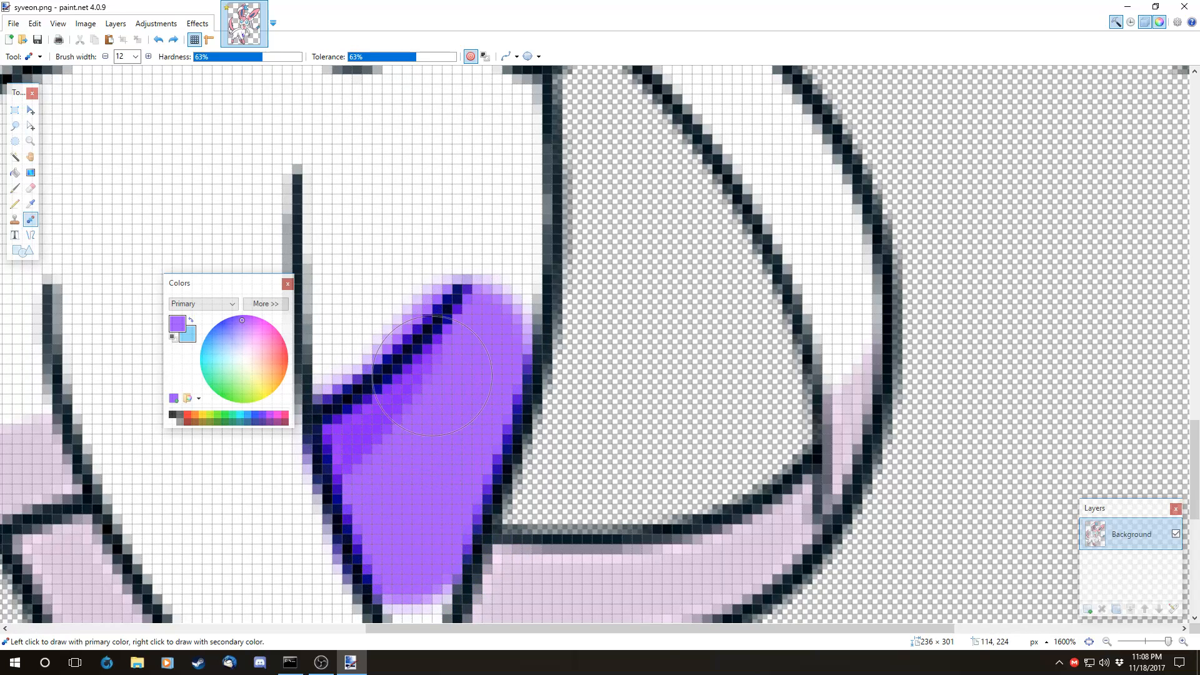
{"action": "scroll", "coordinate": [432, 376], "scroll_direction": "down", "scroll_amount": 5}
{"action": "scroll", "coordinate": [401, 281], "scroll_direction": "up", "scroll_amount": 3}
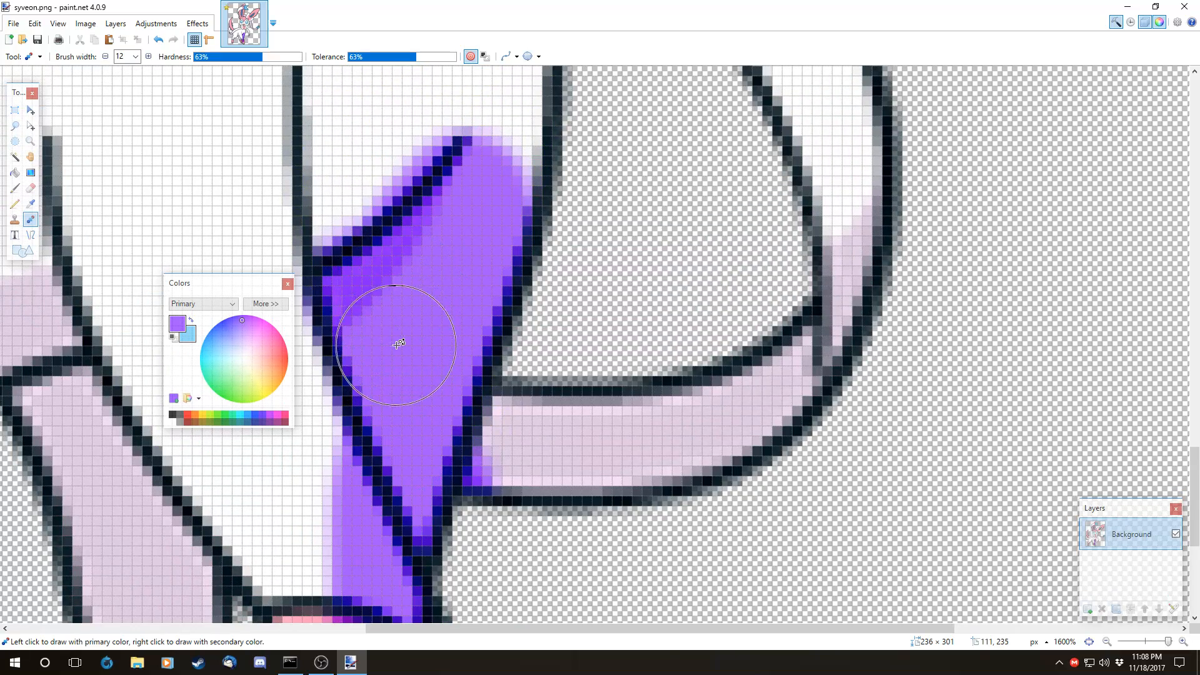
{"action": "key", "text": "ctrl+z"}
- Repeat purple recolor strokes from different starting points on the front leg, undoing each one
{"action": "mouse_move", "coordinate": [447, 335]}
{"action": "left_mouse_down"}
{"action": "mouse_move", "coordinate": [448, 275]}
{"action": "mouse_move", "coordinate": [431, 194]}
{"action": "left_mouse_up"}
{"action": "key", "text": "ctrl+z"}
{"action": "mouse_move", "coordinate": [395, 236]}
{"action": "left_mouse_down"}
{"action": "mouse_move", "coordinate": [426, 340]}
{"action": "mouse_move", "coordinate": [479, 177]}
{"action": "mouse_move", "coordinate": [402, 238]}
{"action": "mouse_move", "coordinate": [442, 262]}
{"action": "left_mouse_up"}
{"action": "key", "text": "ctrl+z"}
{"action": "mouse_move", "coordinate": [443, 326]}
{"action": "left_mouse_down"}
{"action": "mouse_move", "coordinate": [393, 276]}
{"action": "mouse_move", "coordinate": [415, 343]}
{"action": "left_mouse_up"}
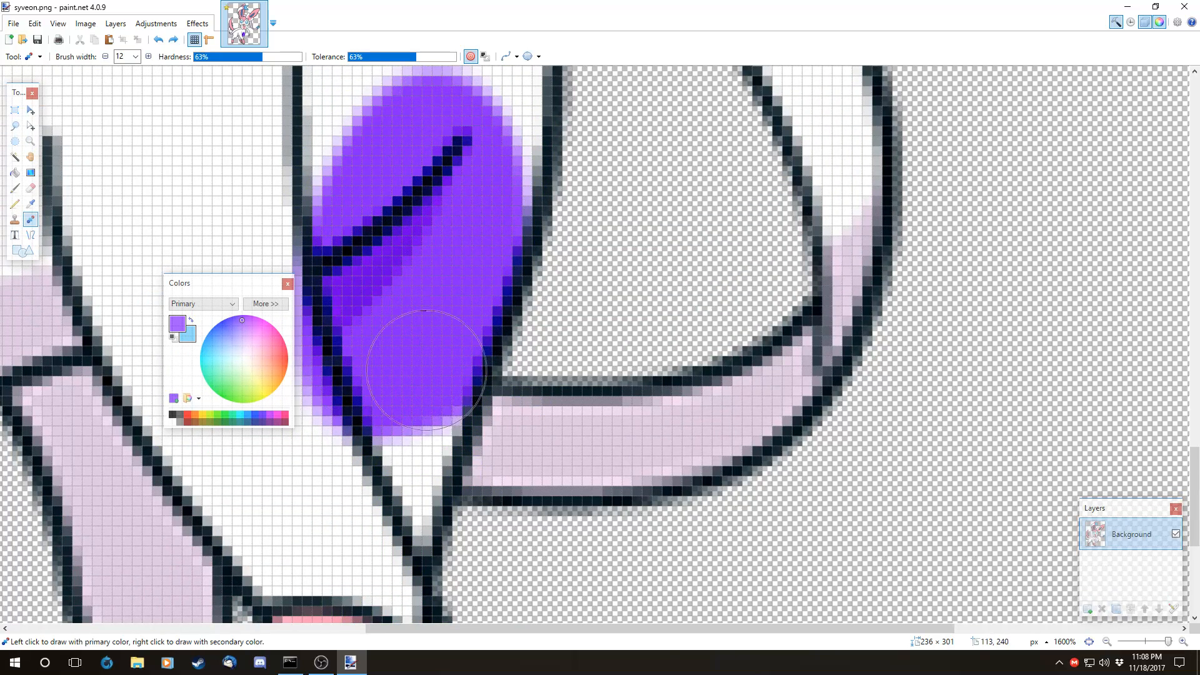
{"action": "key", "text": "ctrl+z"}
{"action": "mouse_move", "coordinate": [413, 212]}
{"action": "left_mouse_down"}
{"action": "mouse_move", "coordinate": [388, 268]}
{"action": "mouse_move", "coordinate": [386, 200]}
{"action": "left_mouse_up"}
{"action": "key", "text": "ctrl+z"}
{"action": "mouse_move", "coordinate": [421, 290]}
{"action": "left_mouse_down"}
{"action": "mouse_move", "coordinate": [466, 162]}
{"action": "mouse_move", "coordinate": [406, 412]}
{"action": "left_mouse_up"}
{"action": "key", "text": "ctrl+z"}
{"action": "mouse_move", "coordinate": [381, 263]}
{"action": "left_mouse_down"}
{"action": "mouse_move", "coordinate": [475, 188]}
{"action": "mouse_move", "coordinate": [400, 119]}
{"action": "left_mouse_up"}
{"action": "key", "text": "ctrl+z"}
- Try recoloring the neck bow's pink center and white edge purple with several strokes, undoing them all
{"action": "scroll", "coordinate": [624, 567], "scroll_direction": "up", "scroll_amount": 5}
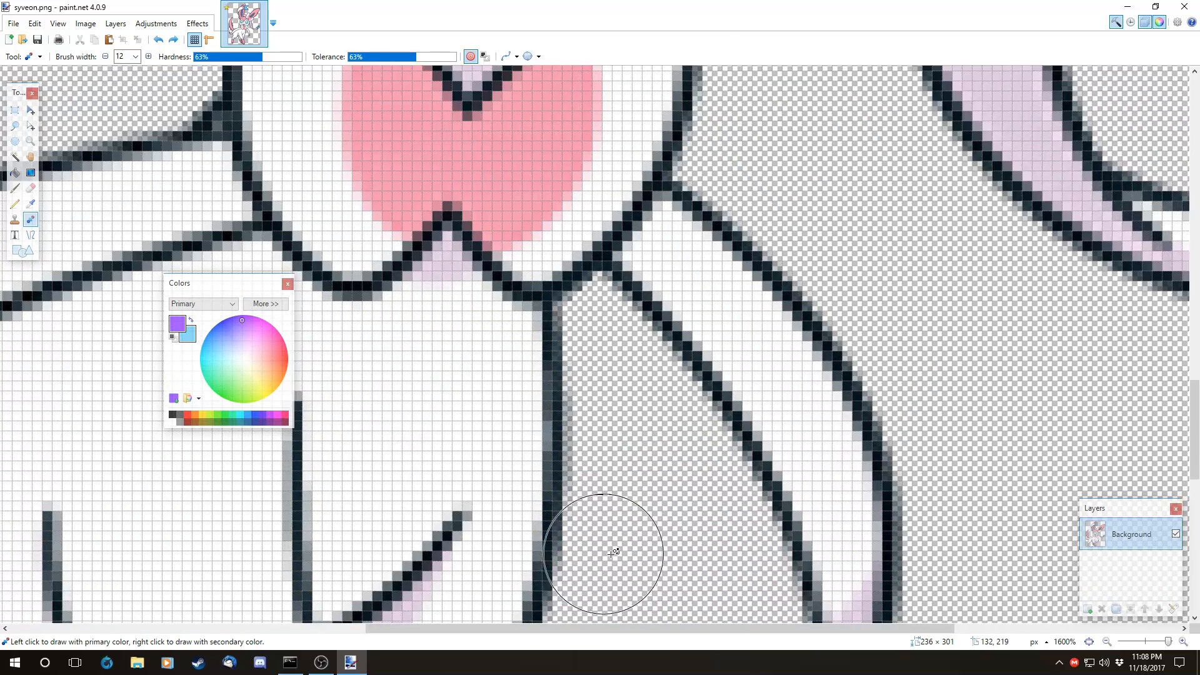
{"action": "mouse_move", "coordinate": [587, 318]}
{"action": "left_mouse_down"}
{"action": "mouse_move", "coordinate": [663, 252]}
{"action": "mouse_move", "coordinate": [563, 283]}
{"action": "mouse_move", "coordinate": [591, 381]}
{"action": "mouse_move", "coordinate": [619, 270]}
{"action": "left_mouse_up"}
{"action": "key", "text": "ctrl+z"}
{"action": "key", "text": "ctrl+z"}
{"action": "left_click_drag", "start_coordinate": [606, 350], "coordinate": [560, 383]}
{"action": "key", "text": "ctrl+z"}
{"action": "mouse_move", "coordinate": [644, 281]}
{"action": "left_mouse_down"}
{"action": "mouse_move", "coordinate": [482, 392]}
{"action": "mouse_move", "coordinate": [557, 367]}
{"action": "mouse_move", "coordinate": [563, 321]}
{"action": "left_mouse_up"}
{"action": "key", "text": "ctrl+z"}
{"action": "left_click", "coordinate": [577, 320]}
{"action": "key", "text": "ctrl+z"}
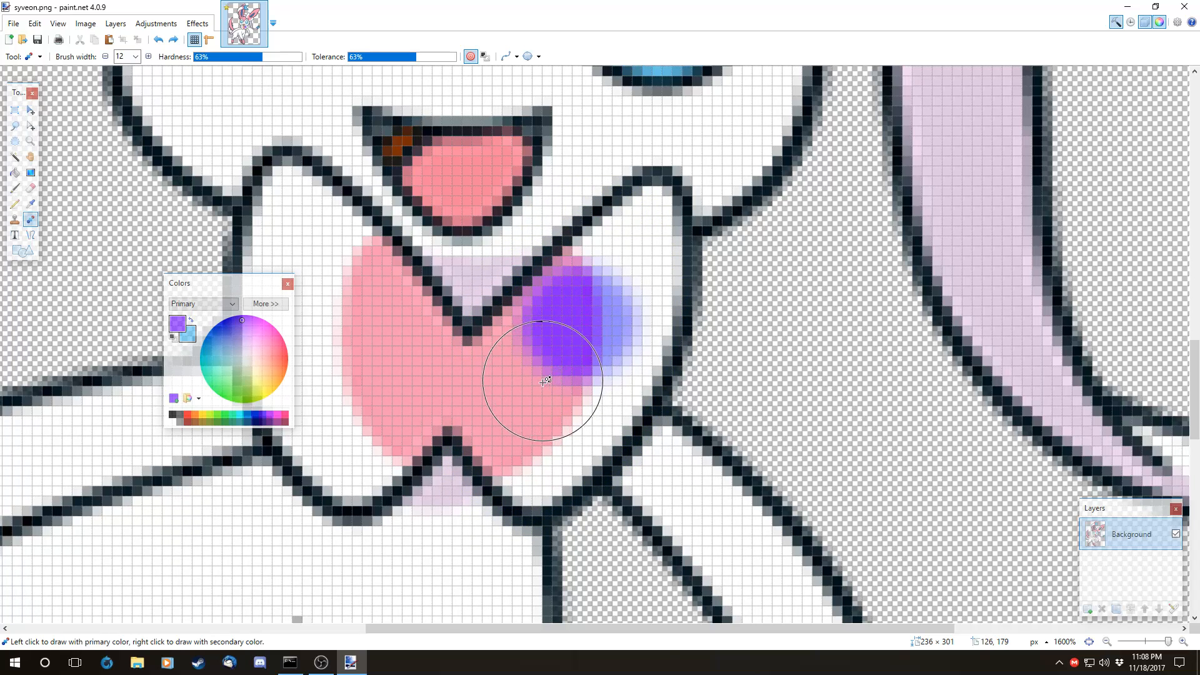
{"action": "key", "text": "ctrl+z"}
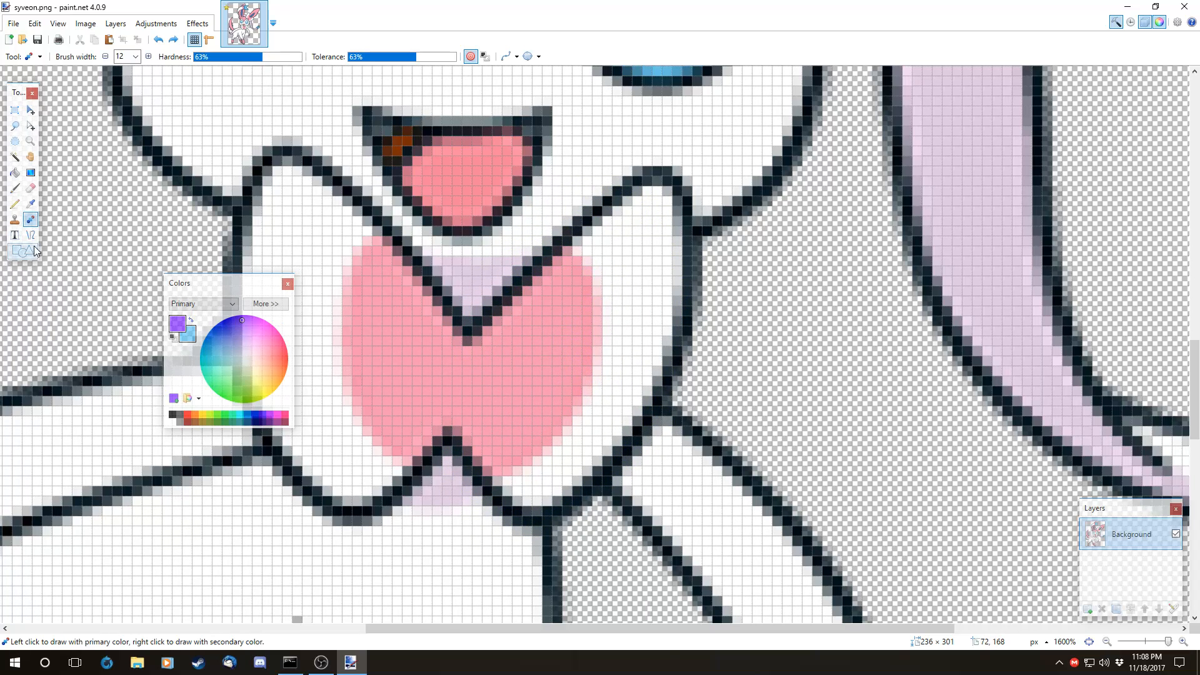
- Switch Recolor sampling to the secondary color and paint over the whole neck bow with the purple primary color
{"action": "left_click", "coordinate": [485, 57]}
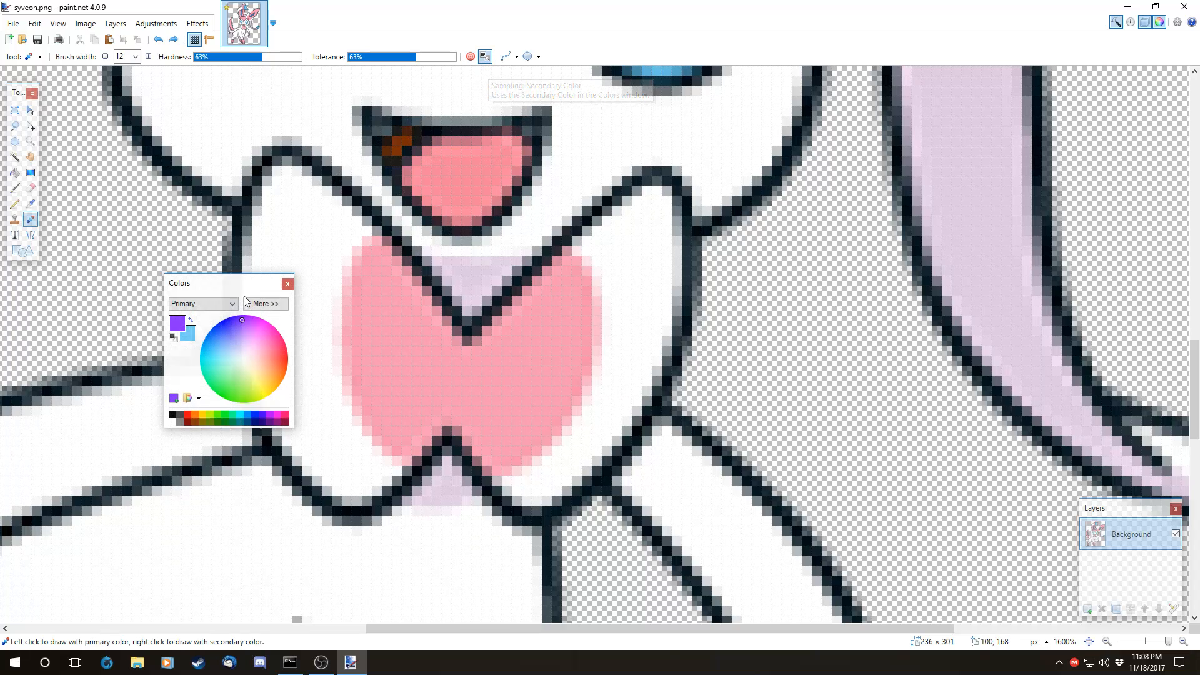
{"action": "mouse_move", "coordinate": [576, 350]}
{"action": "left_mouse_down"}
{"action": "mouse_move", "coordinate": [556, 341]}
{"action": "mouse_move", "coordinate": [641, 240]}
{"action": "mouse_move", "coordinate": [622, 350]}
{"action": "mouse_move", "coordinate": [562, 432]}
{"action": "mouse_move", "coordinate": [519, 466]}
{"action": "mouse_move", "coordinate": [512, 400]}
{"action": "mouse_move", "coordinate": [403, 369]}
{"action": "mouse_move", "coordinate": [297, 229]}
{"action": "mouse_move", "coordinate": [268, 307]}
{"action": "mouse_move", "coordinate": [325, 457]}
{"action": "mouse_move", "coordinate": [375, 463]}
{"action": "mouse_move", "coordinate": [386, 410]}
{"action": "left_mouse_up"}
{"action": "mouse_move", "coordinate": [565, 374]}
{"action": "left_mouse_down"}
{"action": "mouse_move", "coordinate": [619, 287]}
{"action": "mouse_move", "coordinate": [583, 368]}
{"action": "mouse_move", "coordinate": [517, 417]}
{"action": "mouse_move", "coordinate": [385, 354]}
{"action": "mouse_move", "coordinate": [314, 243]}
{"action": "mouse_move", "coordinate": [325, 370]}
{"action": "mouse_move", "coordinate": [348, 426]}
{"action": "mouse_move", "coordinate": [290, 217]}
{"action": "mouse_move", "coordinate": [355, 414]}
{"action": "mouse_move", "coordinate": [346, 434]}
{"action": "mouse_move", "coordinate": [372, 345]}
{"action": "left_mouse_up"}
{"action": "mouse_move", "coordinate": [591, 335]}
{"action": "left_mouse_down"}
{"action": "mouse_move", "coordinate": [563, 388]}
{"action": "mouse_move", "coordinate": [595, 296]}
{"action": "mouse_move", "coordinate": [551, 335]}
{"action": "mouse_move", "coordinate": [457, 378]}
{"action": "left_mouse_up"}
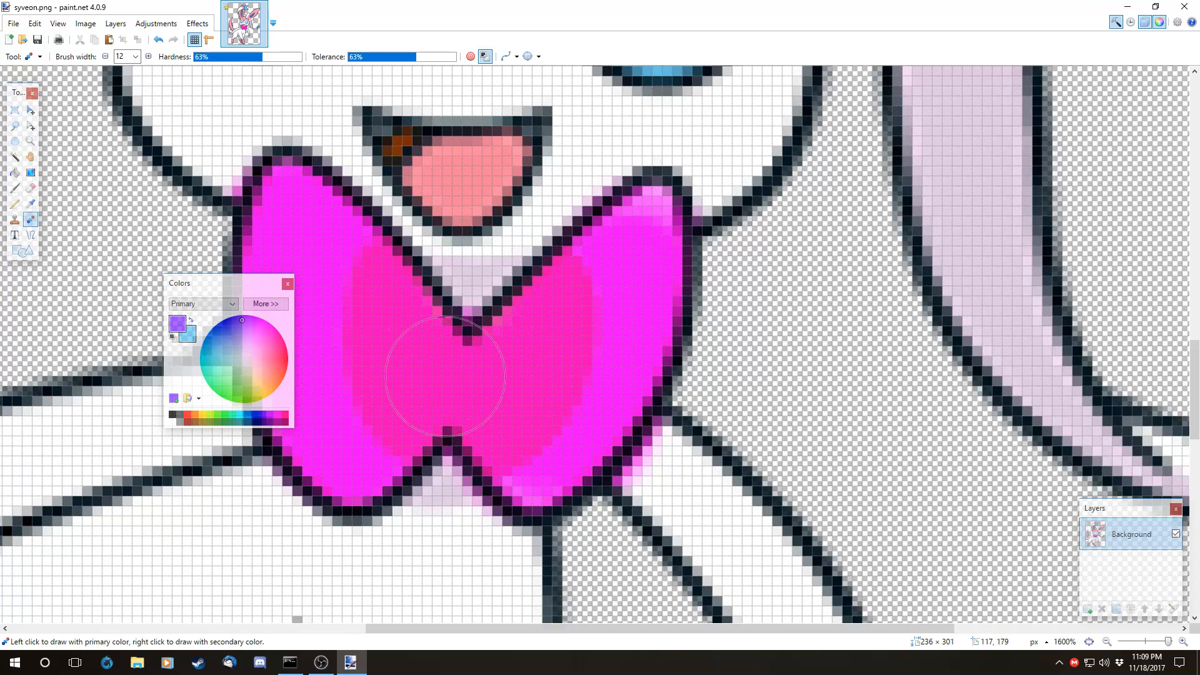
{"action": "mouse_move", "coordinate": [312, 272]}
{"action": "left_mouse_down"}
{"action": "mouse_move", "coordinate": [367, 303]}
{"action": "mouse_move", "coordinate": [382, 418]}
{"action": "left_mouse_up"}
- Move the Colors window down off the bow's upper part and undo the neck bow recoloring
{"action": "left_click_drag", "start_coordinate": [262, 284], "coordinate": [323, 350]}
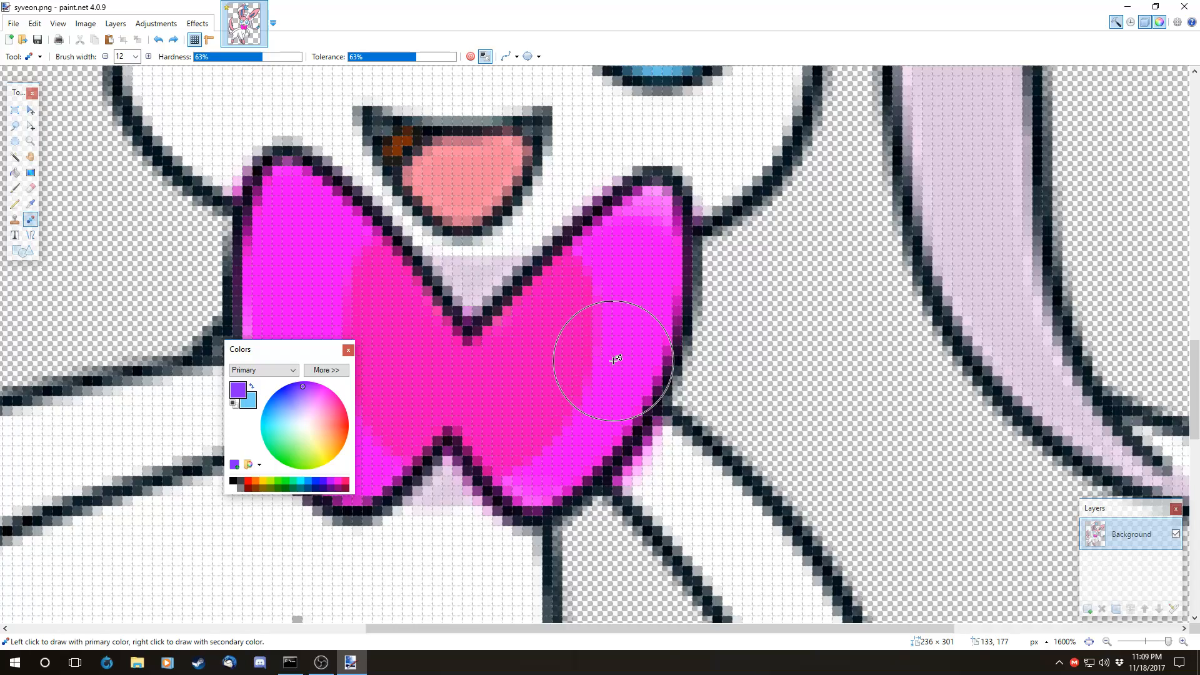
{"action": "key", "text": "ctrl+z"}
{"action": "mouse_move", "coordinate": [616, 359]}
{"action": "left_mouse_down"}
{"action": "mouse_move", "coordinate": [553, 370]}
{"action": "mouse_move", "coordinate": [644, 316]}
{"action": "mouse_move", "coordinate": [597, 339]}
{"action": "mouse_move", "coordinate": [615, 305]}
{"action": "mouse_move", "coordinate": [524, 408]}
{"action": "mouse_move", "coordinate": [636, 380]}
{"action": "mouse_move", "coordinate": [613, 270]}
{"action": "left_mouse_up"}
{"action": "key", "text": "ctrl+z"}
{"action": "key", "text": "ctrl+z"}
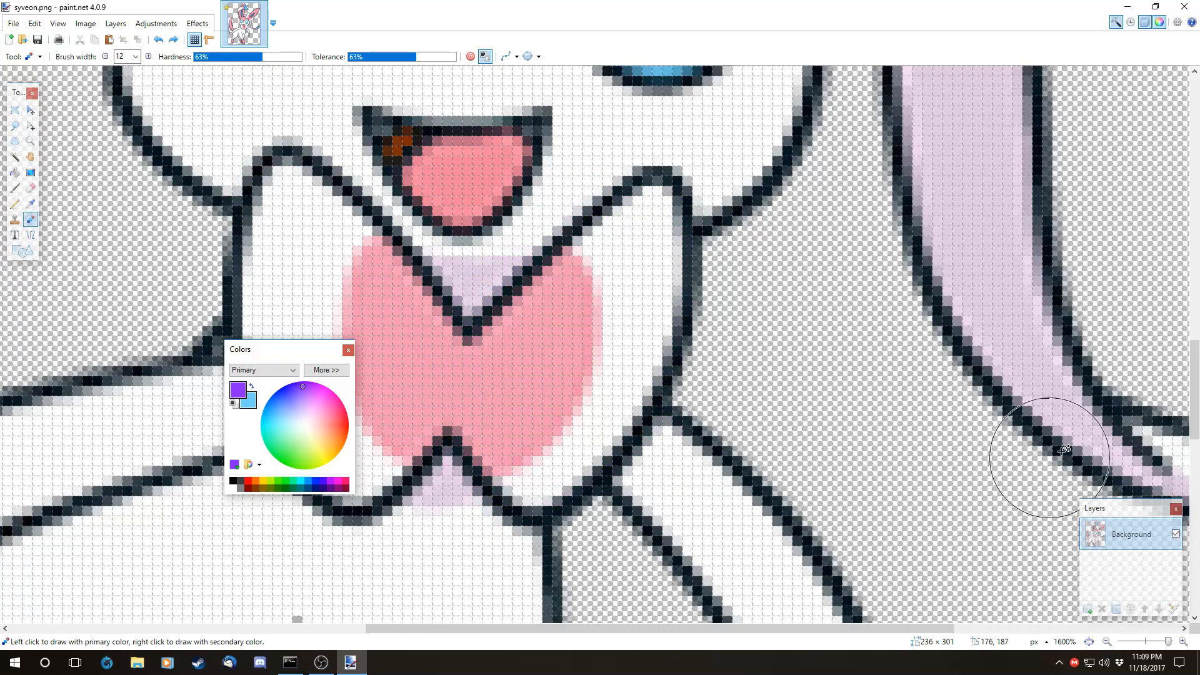
- Add the purple text "lkjsfdhjkhg" across the face with the Text tool at 800% zoom
{"action": "scroll", "coordinate": [534, 340], "scroll_direction": "down", "scroll_amount": 2}
{"action": "scroll", "coordinate": [560, 294], "scroll_direction": "up", "scroll_amount": 2}
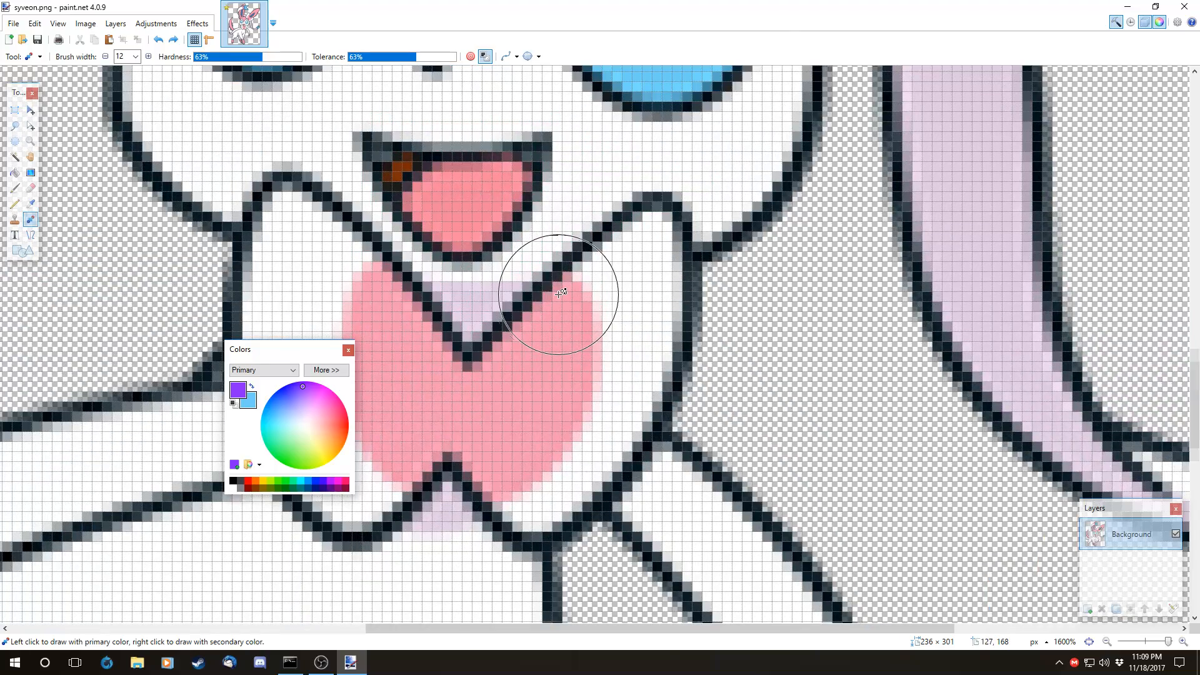
{"action": "scroll", "coordinate": [560, 294], "scroll_direction": "down", "scroll_amount": 2}
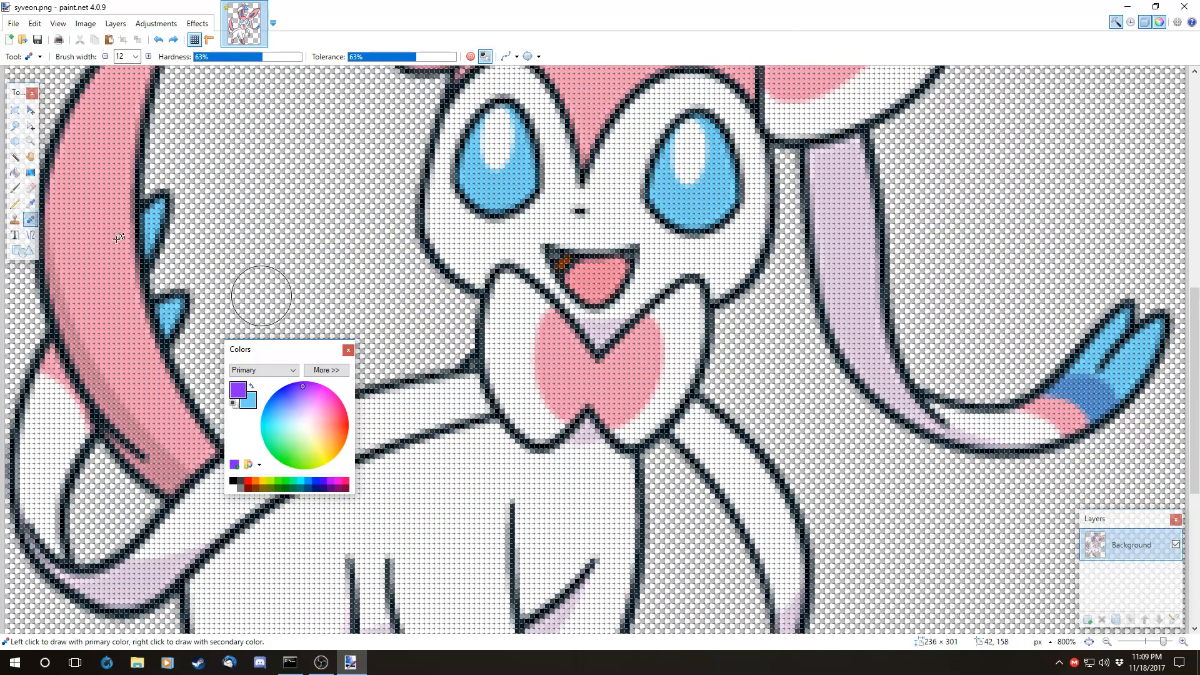
{"action": "left_click", "coordinate": [14, 235]}
{"action": "left_click", "coordinate": [255, 191]}
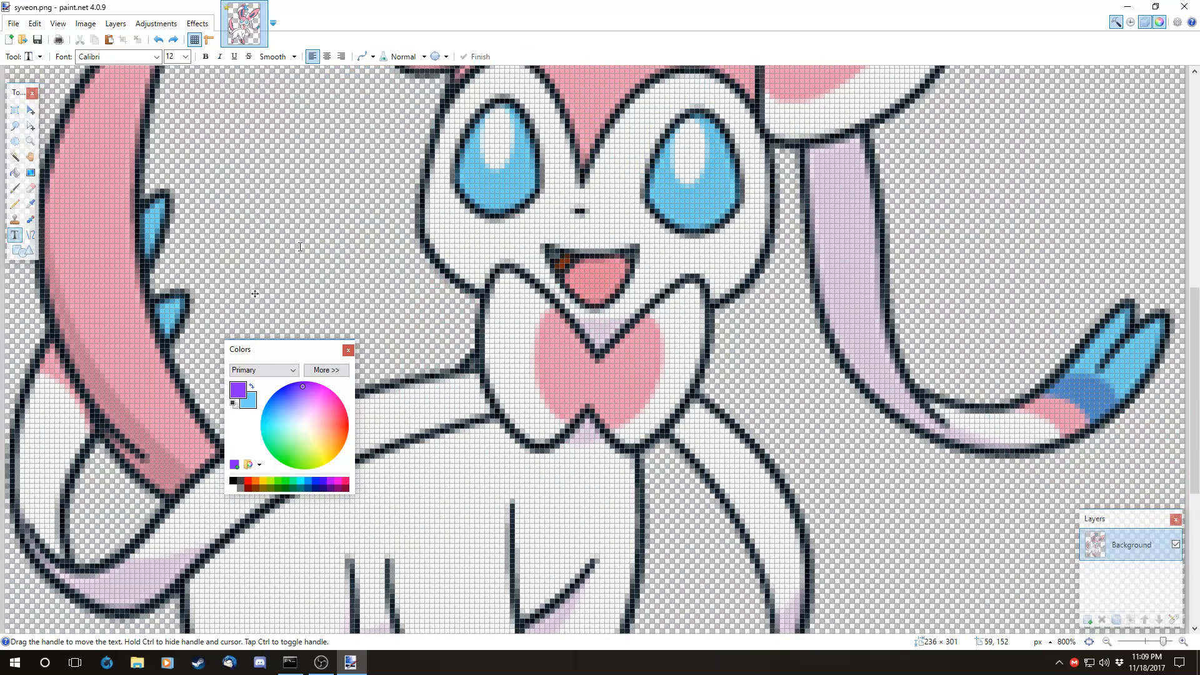
{"action": "type", "text": "lkjsfdhjkhg"}
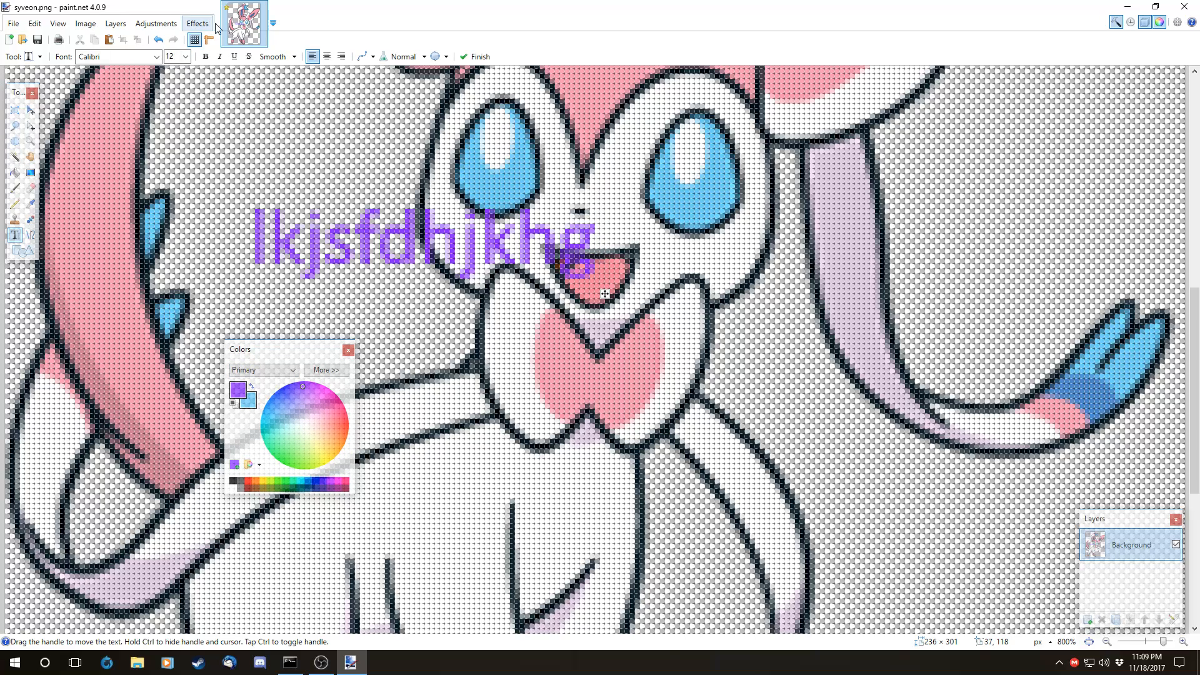
- Toggle strikethrough on and off for the text, try right alignment, and undo the text
{"action": "left_click", "coordinate": [248, 56]}
{"action": "left_click", "coordinate": [248, 56]}
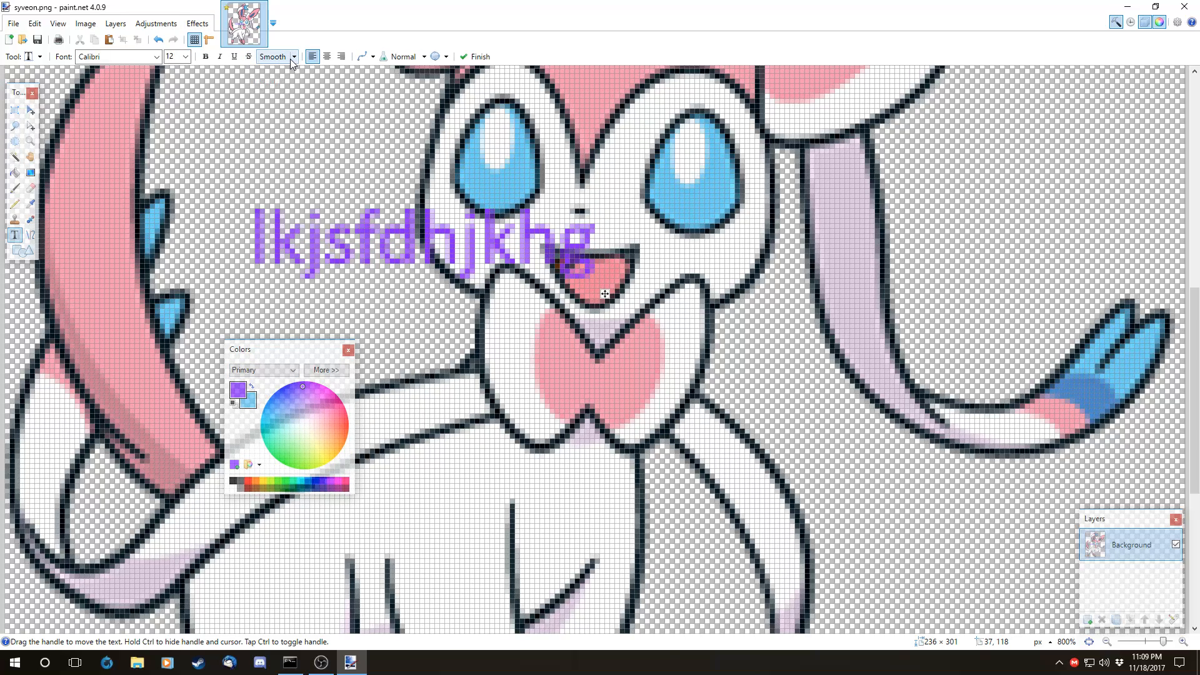
{"action": "left_click", "coordinate": [342, 57]}
{"action": "key", "text": "ctrl+z"}
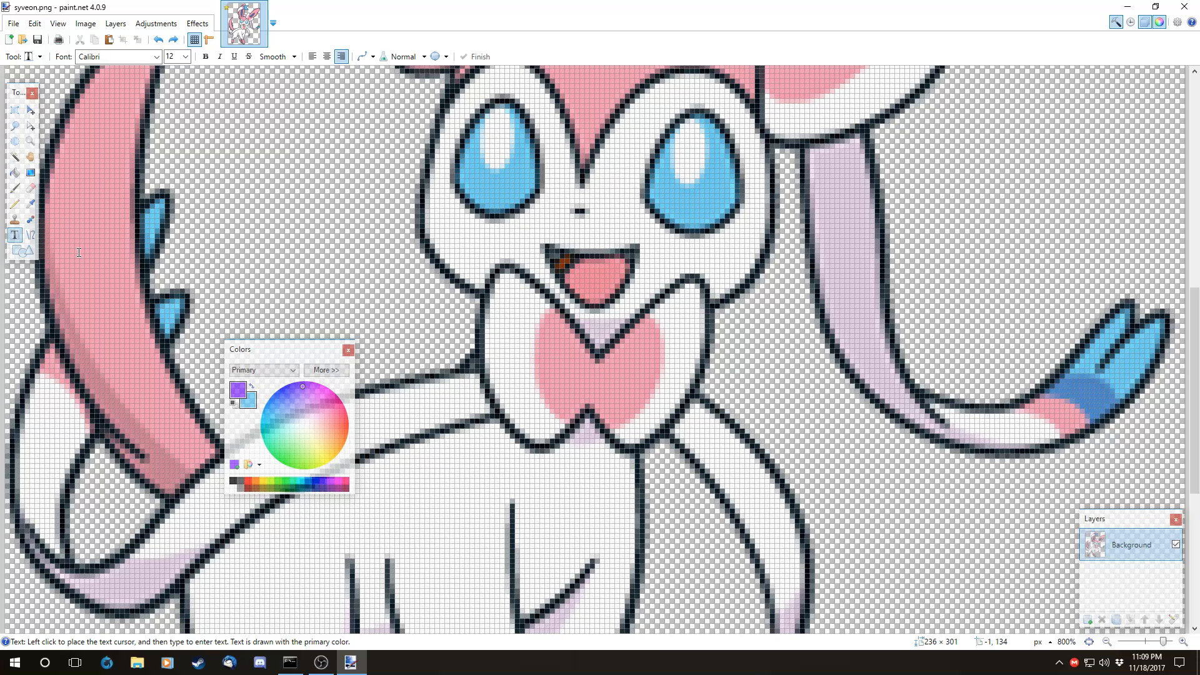
- Draw a purple line about 74 pixels long across the eyes with the Line/Curve tool and reduce its width to 8
{"action": "left_click", "coordinate": [31, 235]}
{"action": "scroll", "coordinate": [238, 264], "scroll_direction": "up", "scroll_amount": 1}
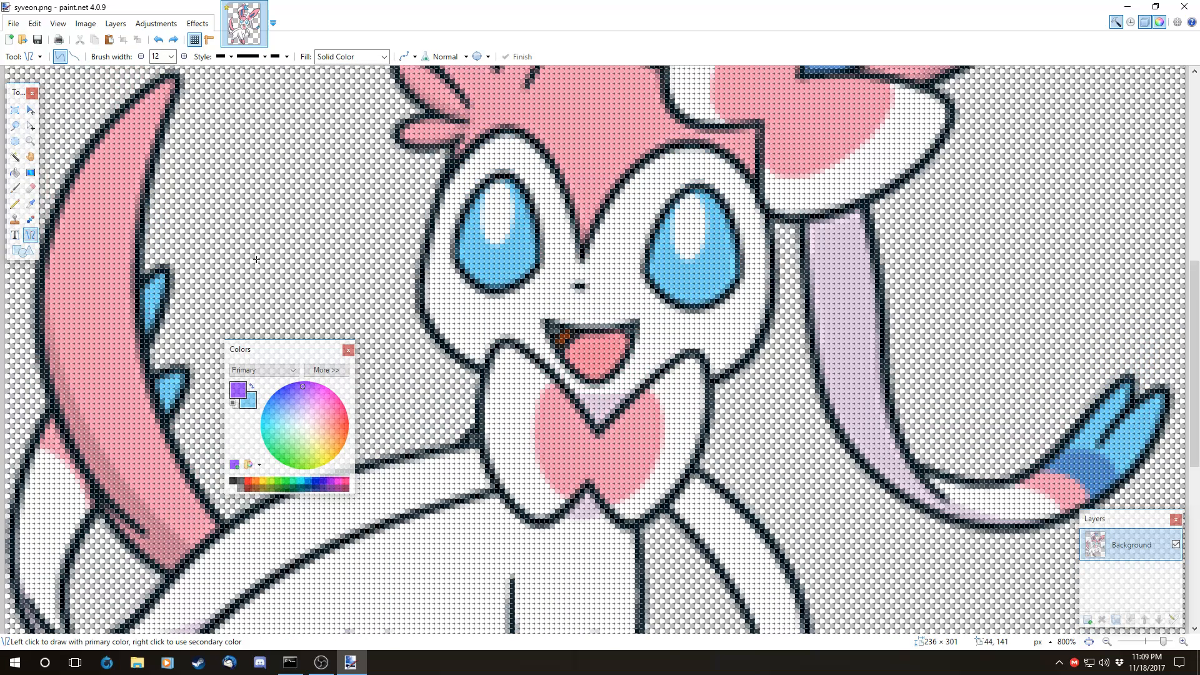
{"action": "left_click_drag", "start_coordinate": [424, 258], "coordinate": [789, 281]}
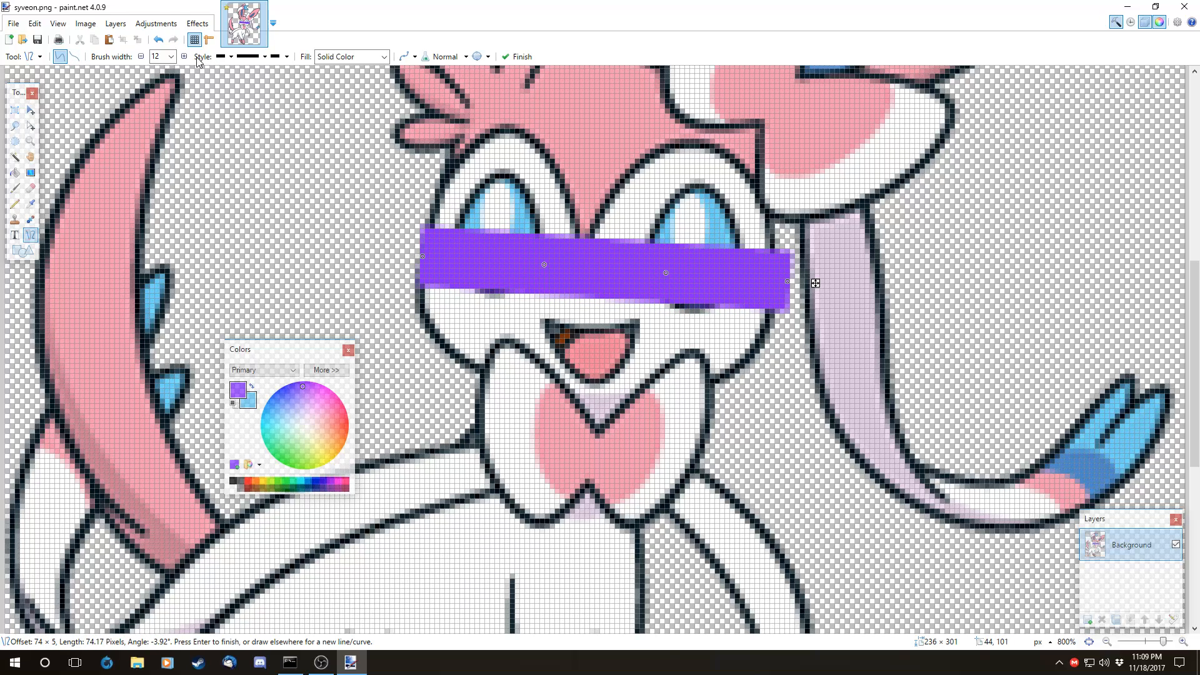
{"action": "left_click", "coordinate": [140, 56]}
{"action": "left_click", "coordinate": [140, 57]}
{"action": "left_click", "coordinate": [140, 57]}
{"action": "left_click", "coordinate": [140, 57]}
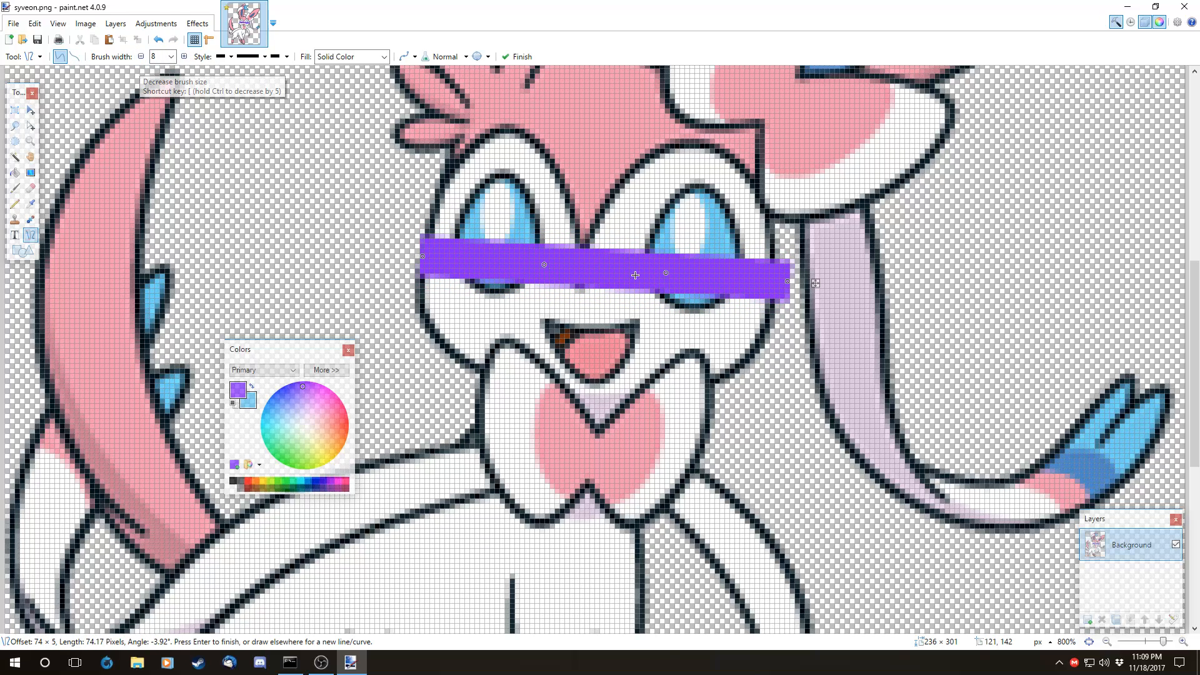
- Bend the line into an S-shaped curve by pulling one middle handle down to the neck bow and the other upward
{"action": "left_click_drag", "start_coordinate": [665, 273], "coordinate": [654, 420]}
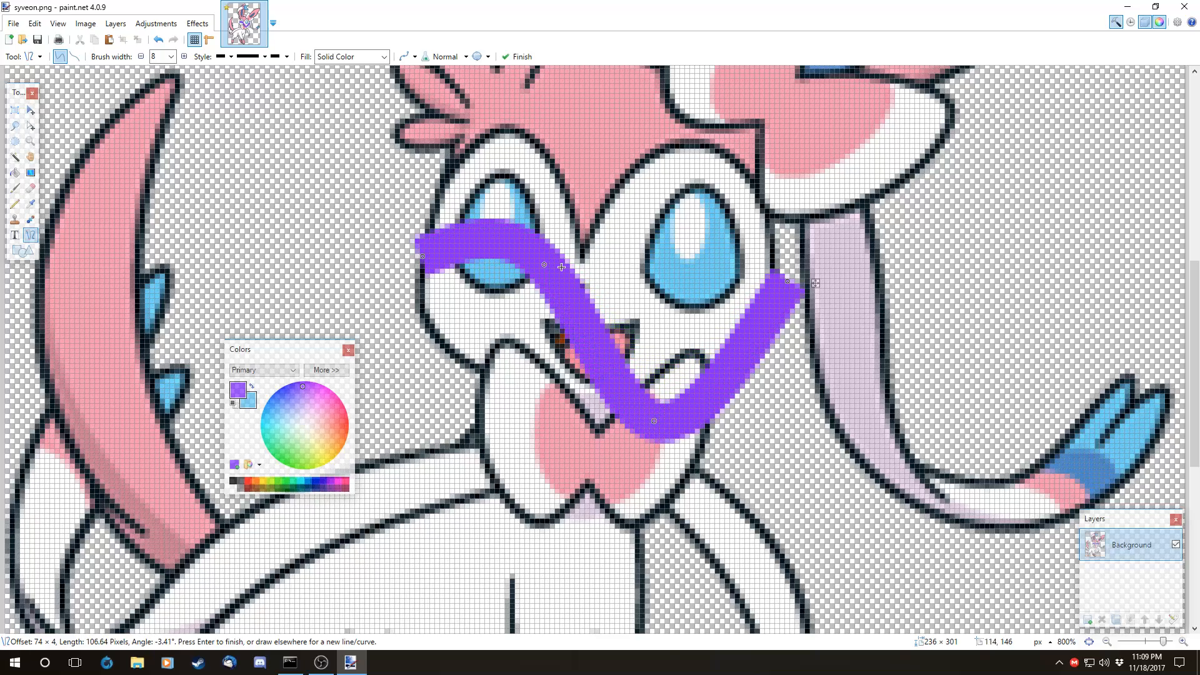
{"action": "left_click_drag", "start_coordinate": [544, 265], "coordinate": [477, 102]}
{"action": "scroll", "coordinate": [490, 243], "scroll_direction": "up", "scroll_amount": 5}
{"action": "scroll", "coordinate": [489, 243], "scroll_direction": "down", "scroll_amount": 2}
- Undo the curve's bends, restore the line width to 12, and remove the line from the face
{"action": "key", "text": "ctrl+z"}
{"action": "scroll", "coordinate": [590, 258], "scroll_direction": "down", "scroll_amount": 2}
{"action": "key", "text": "ctrl+z"}
{"action": "key", "text": "bracketright"}
{"action": "key", "text": "bracketright"}
{"action": "key", "text": "bracketright"}
{"action": "key", "text": "bracketright"}
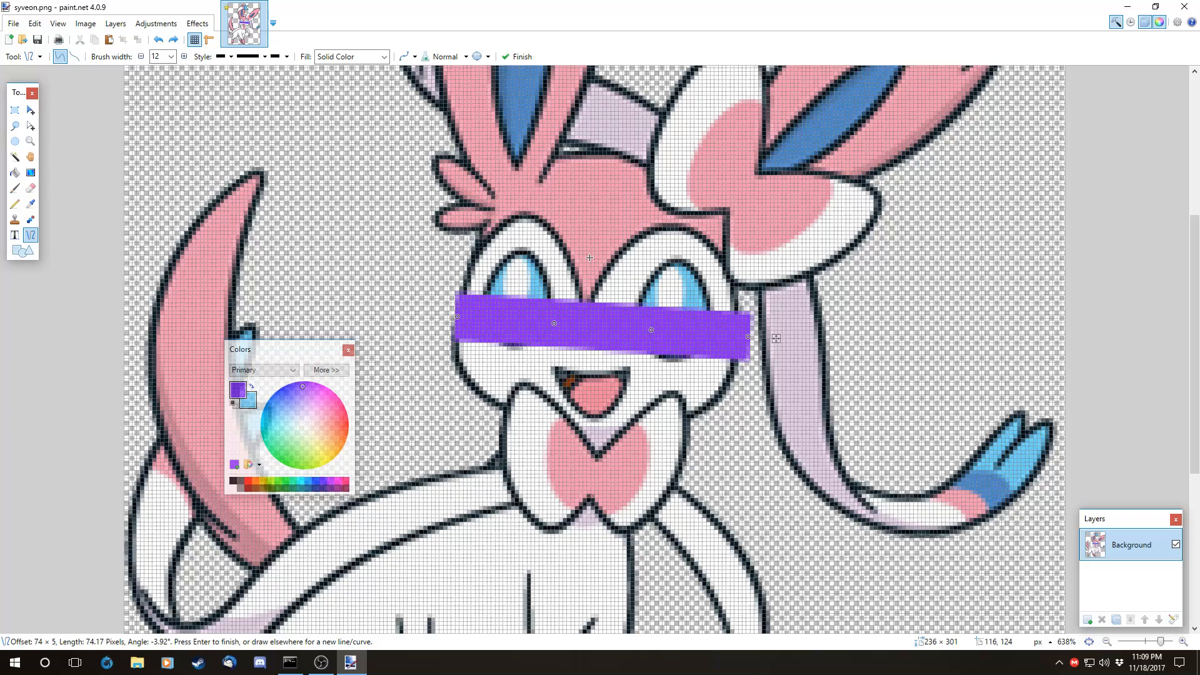
{"action": "key", "text": "ctrl+z"}
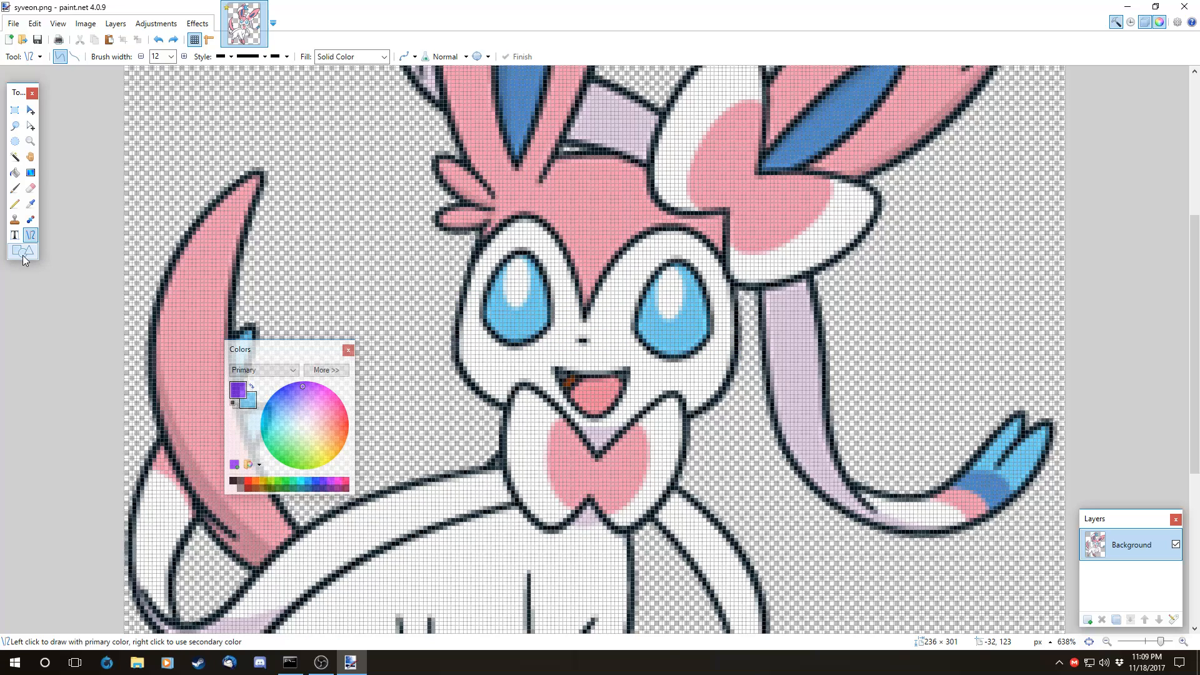
- Draw a purple rectangle outline about 109 × 80 pixels over the face with the Shapes tool, keeping the Solid Color fill
{"action": "left_click", "coordinate": [23, 252]}
{"action": "left_click_drag", "start_coordinate": [427, 211], "coordinate": [854, 514]}
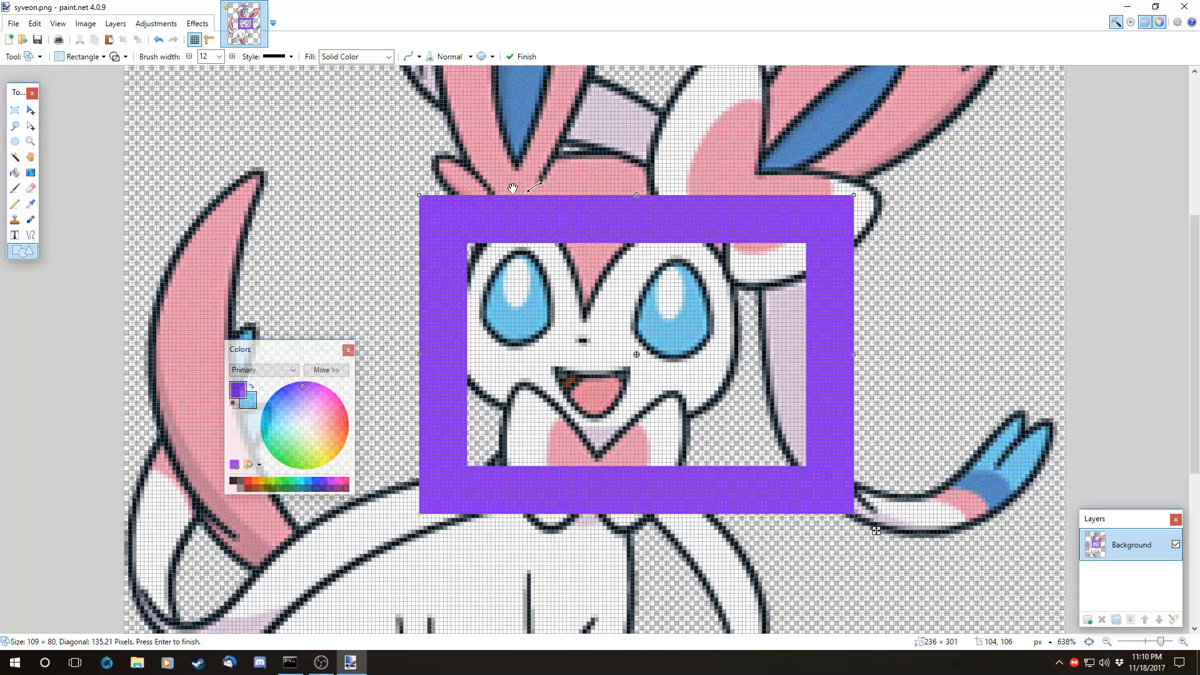
{"action": "left_click", "coordinate": [100, 56]}
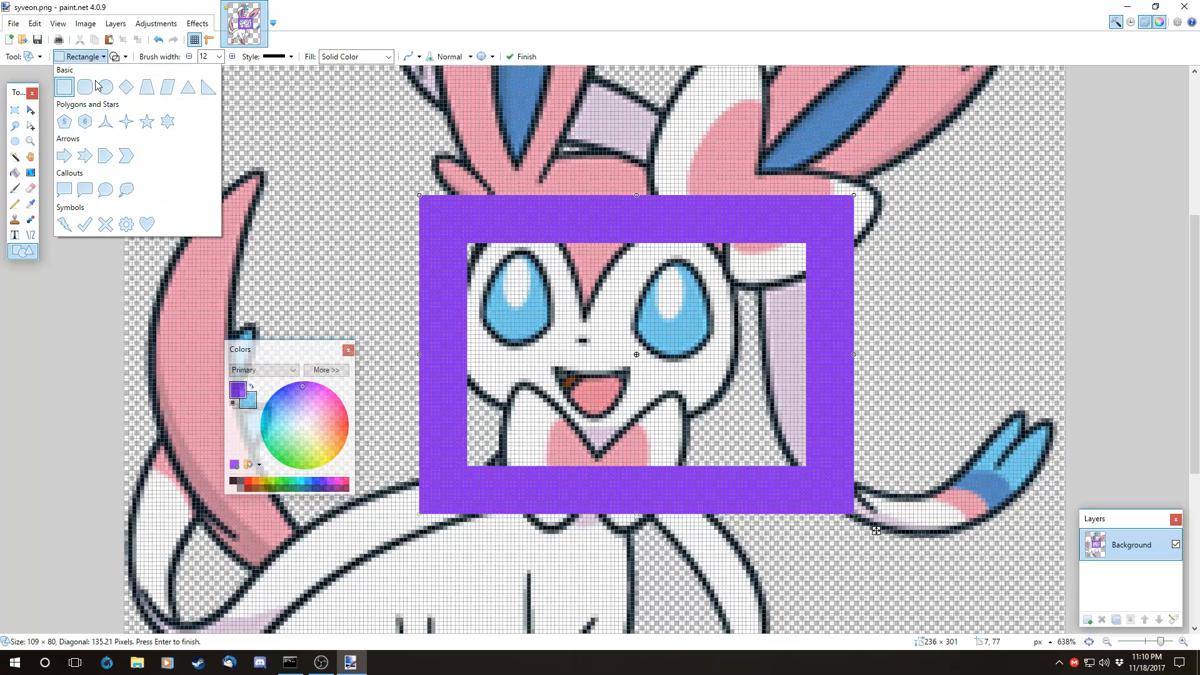
{"action": "left_click", "coordinate": [104, 58]}
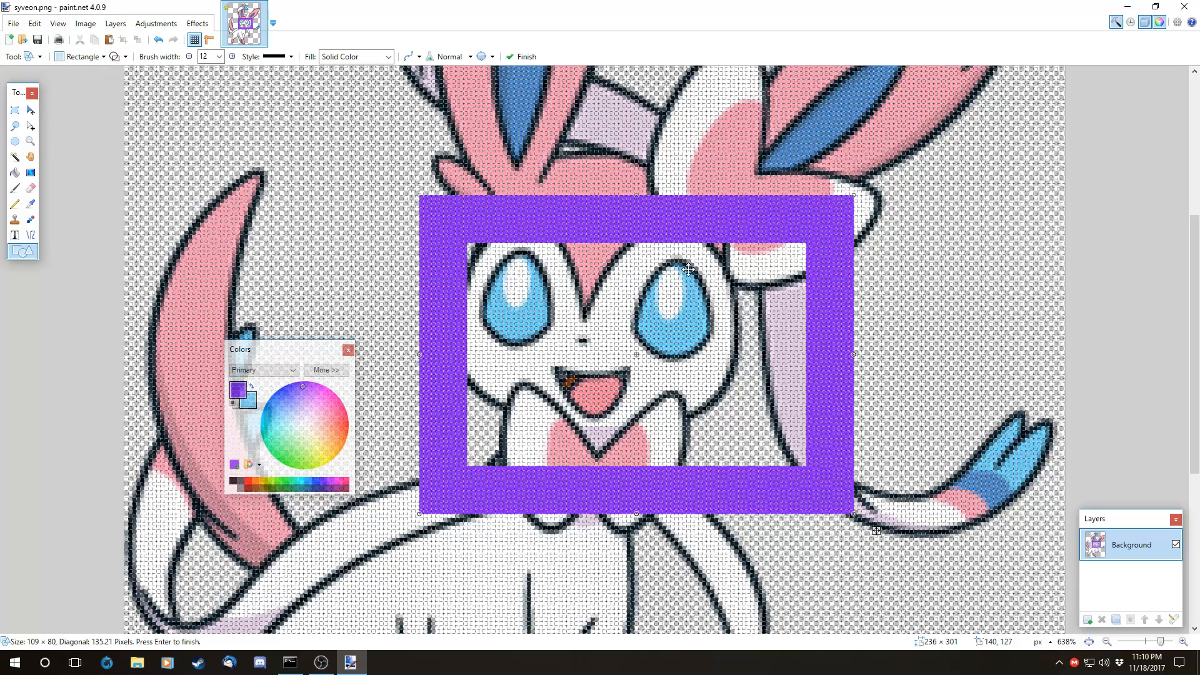
{"action": "left_click", "coordinate": [387, 57]}
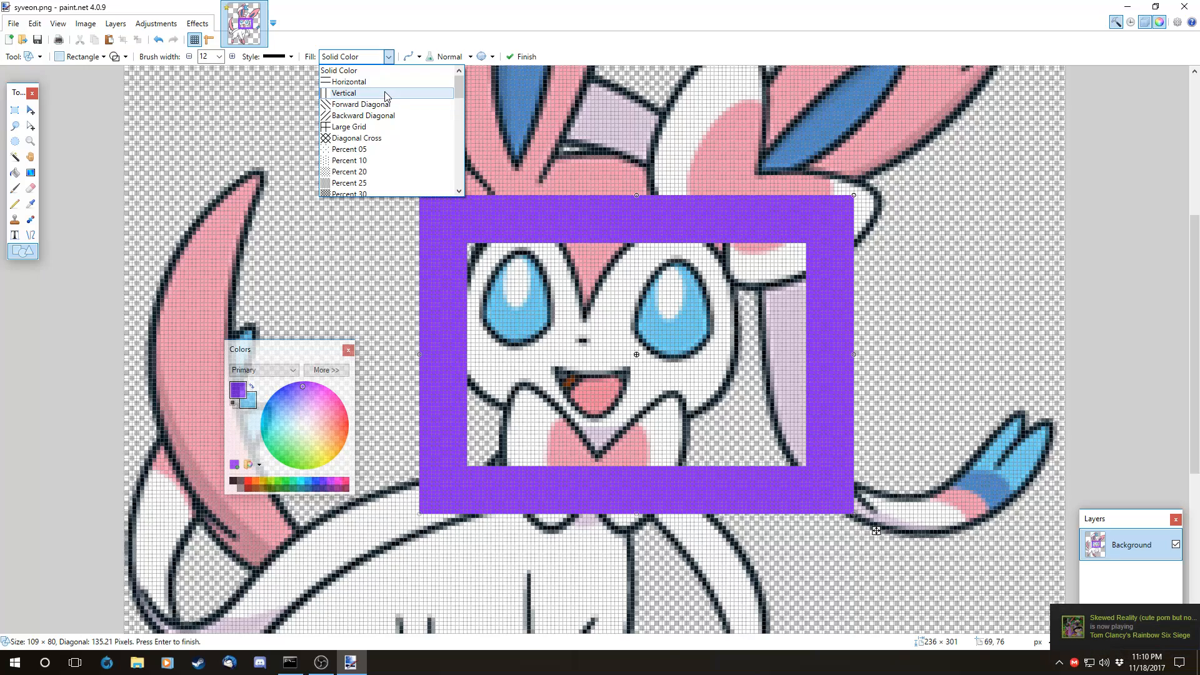
{"action": "left_click", "coordinate": [349, 70]}
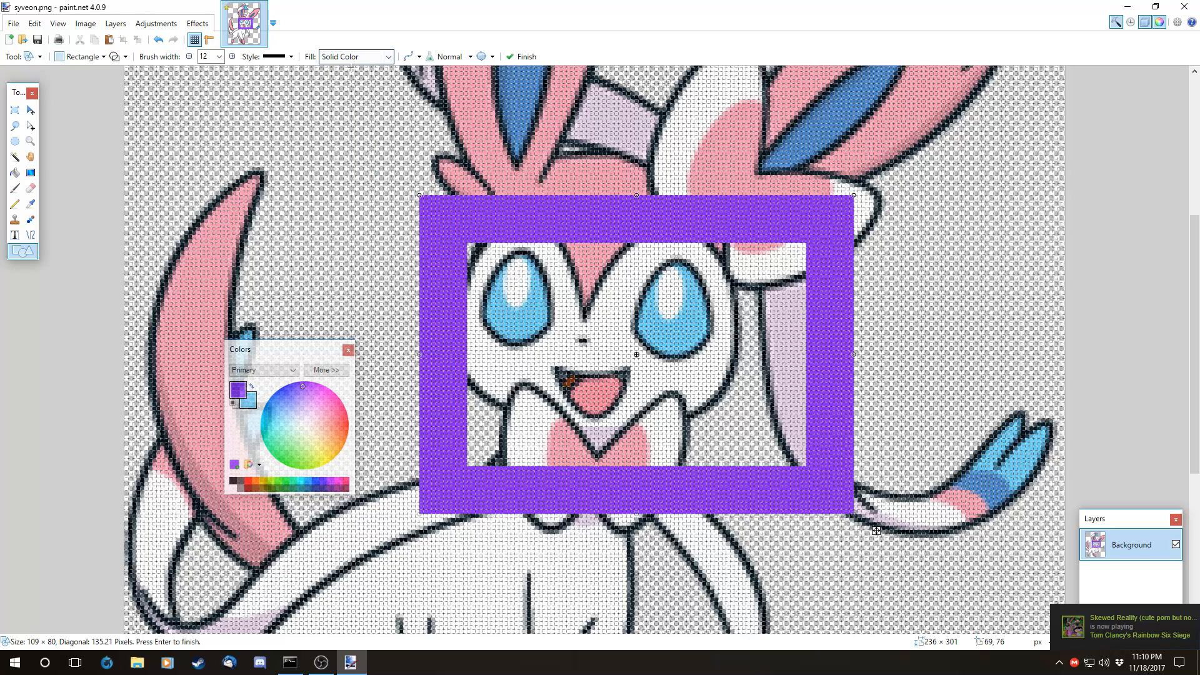
- Make the rectangle over the face a filled shape and set its fill to Diagonal Cross
{"action": "left_click", "coordinate": [119, 57]}
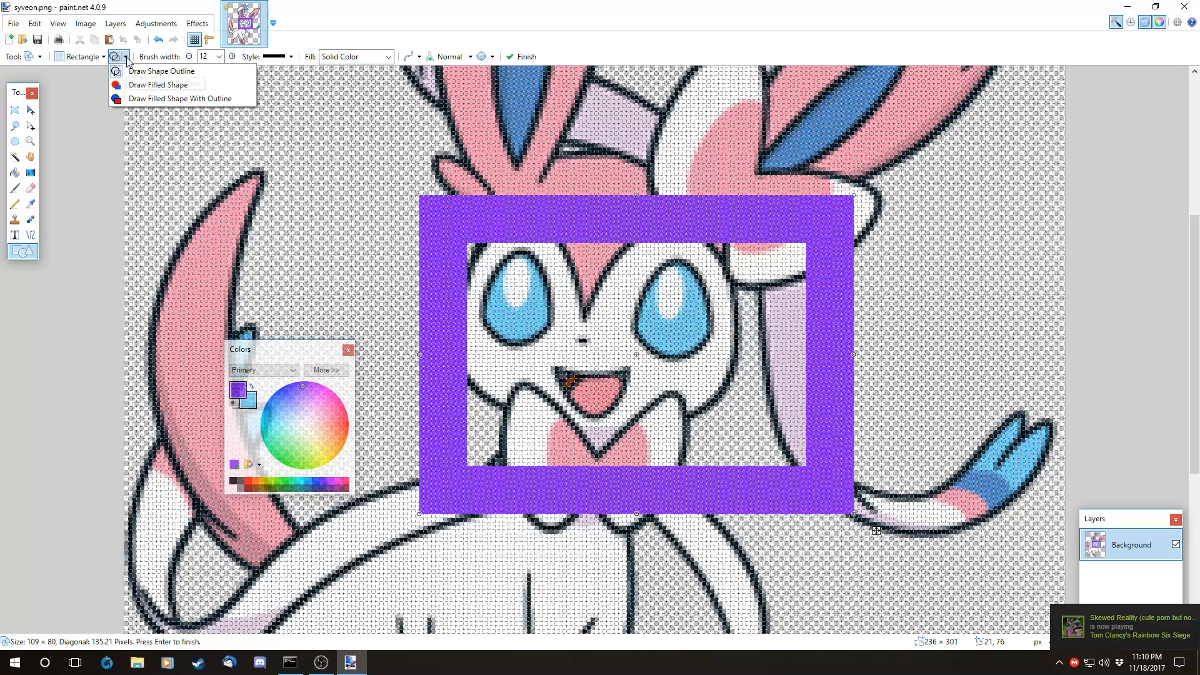
{"action": "left_click", "coordinate": [164, 88]}
{"action": "left_click", "coordinate": [387, 56]}
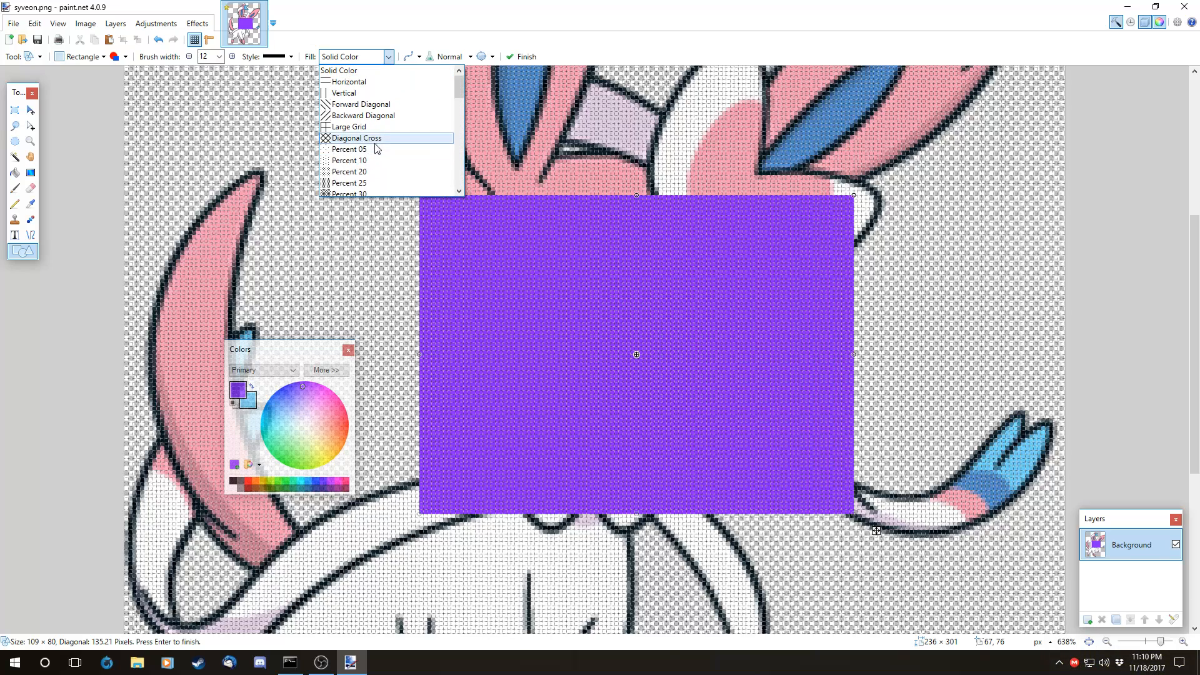
{"action": "left_click", "coordinate": [373, 144]}
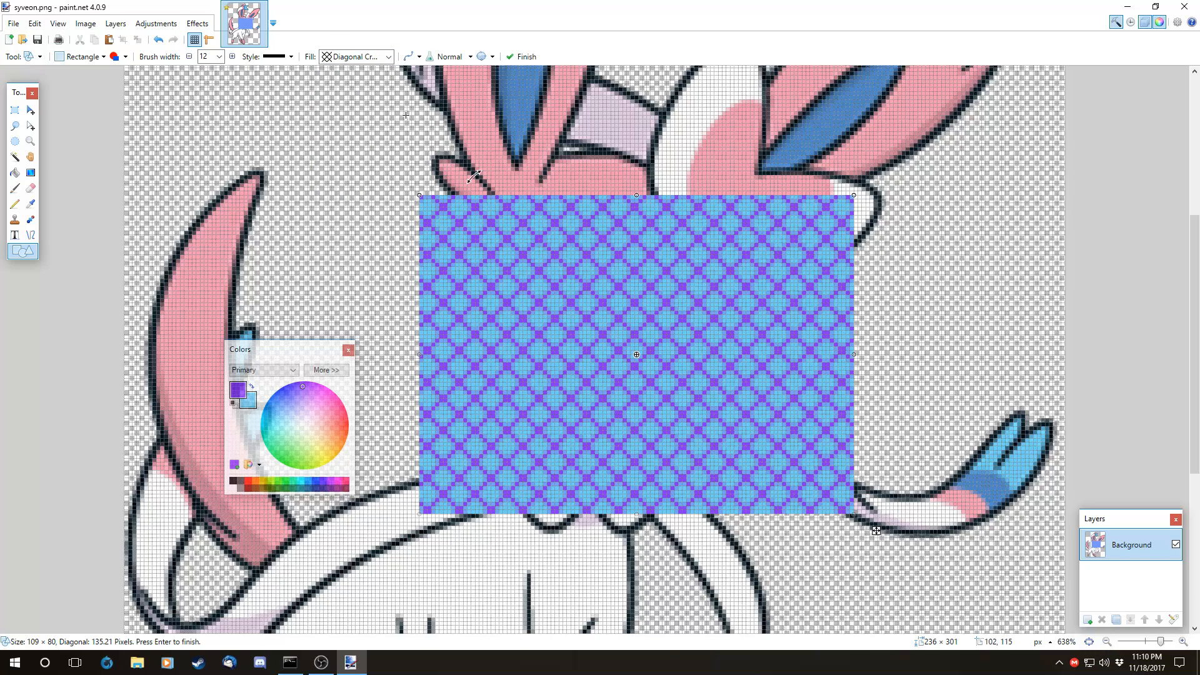
- Try the Percent 05 and Forward Diagonal fills on the rectangle, and return its fill to Solid Color
{"action": "left_click", "coordinate": [388, 56]}
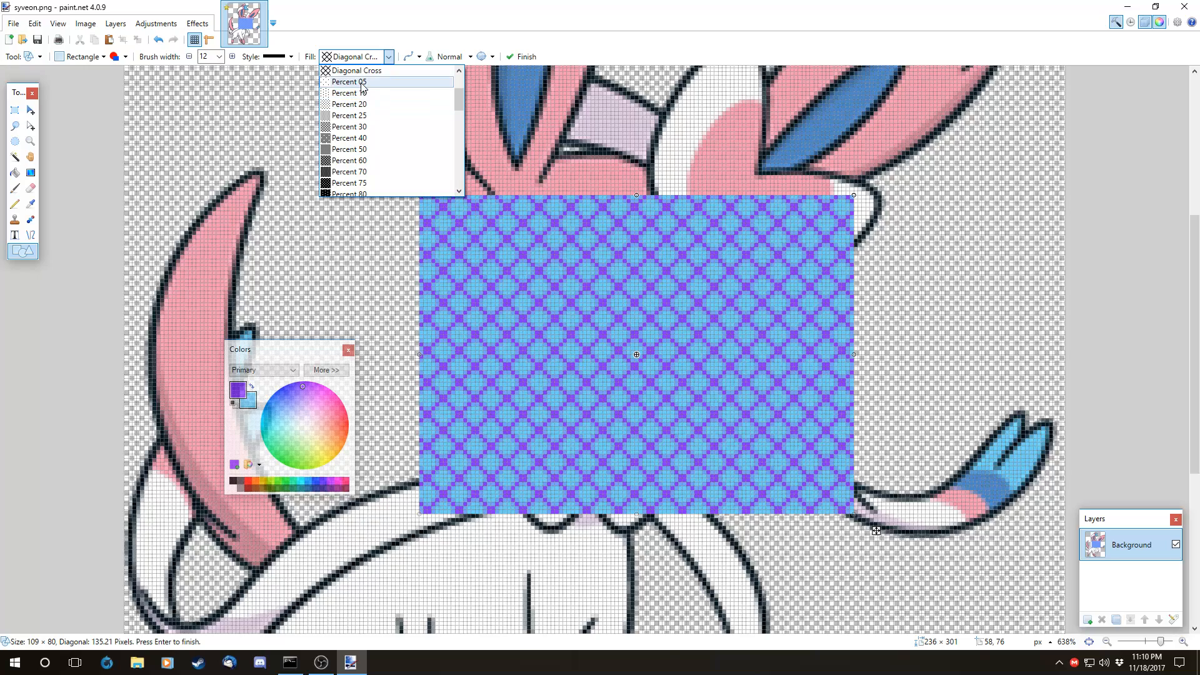
{"action": "left_click", "coordinate": [375, 77]}
{"action": "left_click", "coordinate": [389, 56]}
{"action": "scroll", "coordinate": [363, 100], "scroll_direction": "up", "scroll_amount": 3}
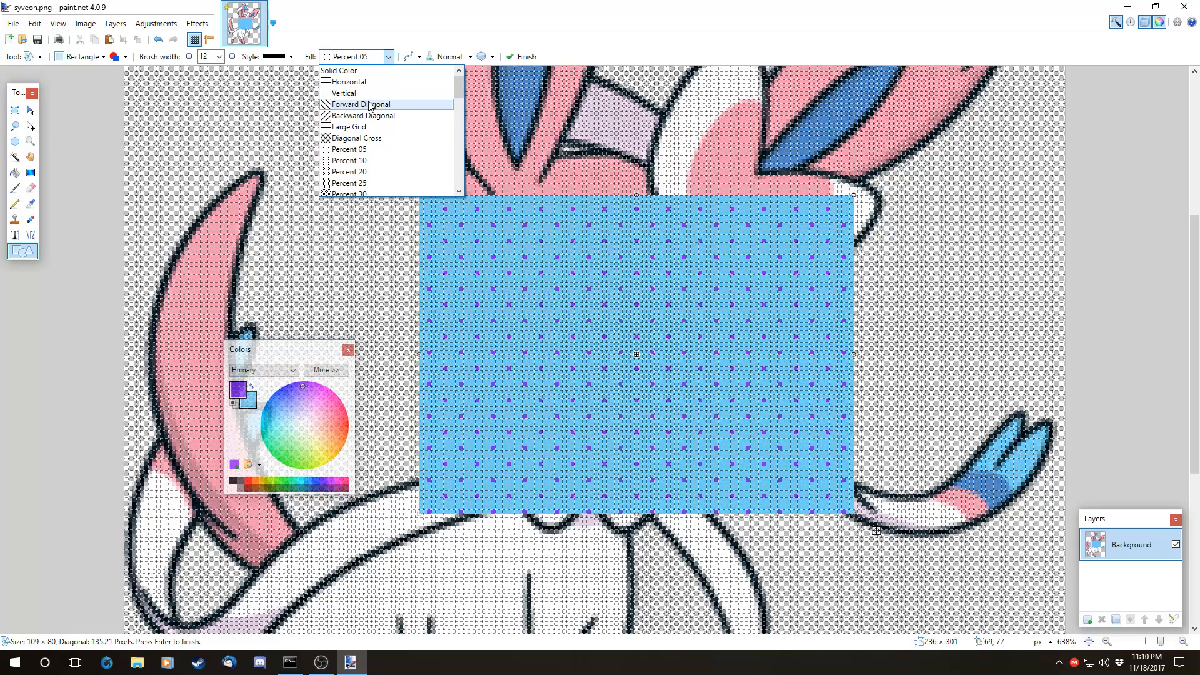
{"action": "left_click", "coordinate": [372, 108]}
{"action": "left_click", "coordinate": [388, 56]}
{"action": "scroll", "coordinate": [381, 162], "scroll_direction": "up", "scroll_amount": 3}
{"action": "left_click", "coordinate": [369, 70]}
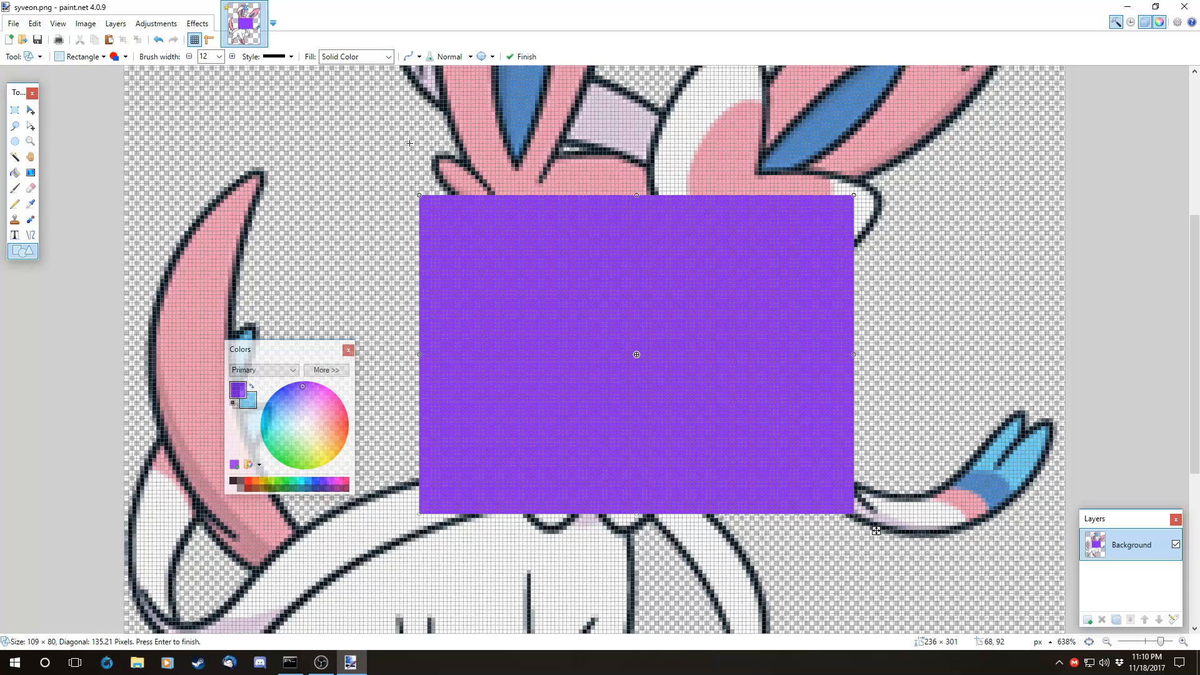
- Undo the fill changes and the rectangle itself to clear the face
{"action": "key", "text": "ctrl+z"}
{"action": "key", "text": "ctrl+z"}
{"action": "key", "text": "ctrl+z"}
{"action": "key", "text": "ctrl+z"}
{"action": "key", "text": "ctrl+z"}
{"action": "key", "text": "ctrl+z"}
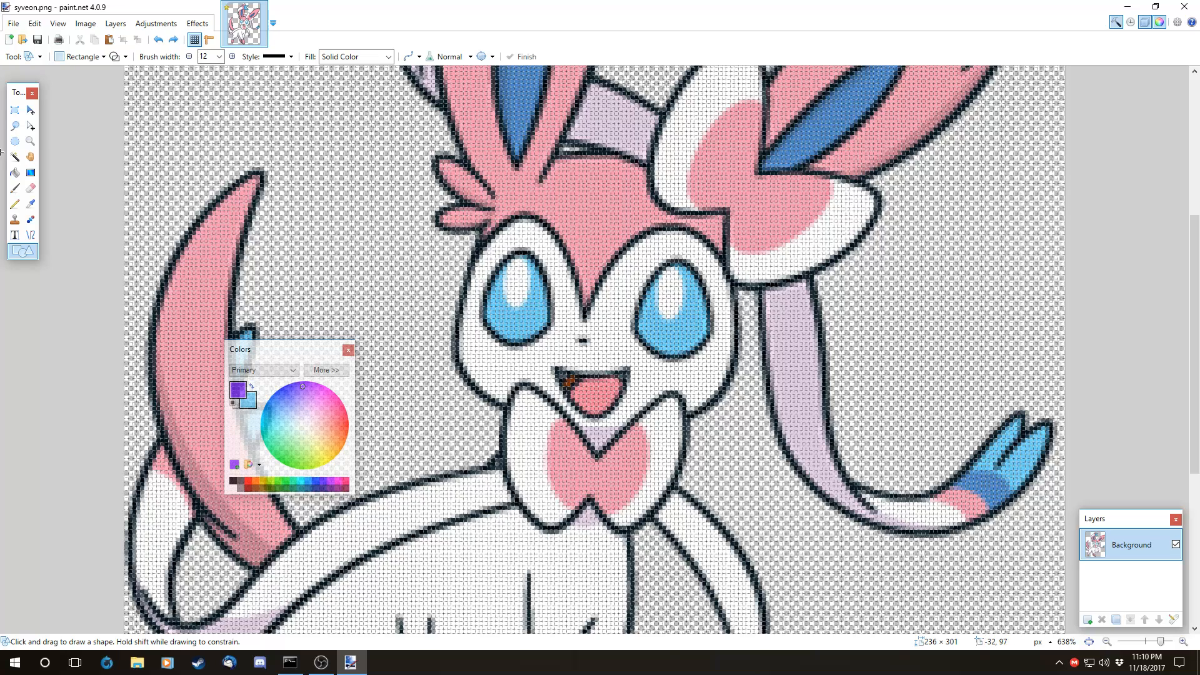
- Select the white face area with the Magic Wand and draw a rectangle about 101 × 85 pixels over the selection
{"action": "key", "text": "s"}
{"action": "left_click", "coordinate": [570, 348]}
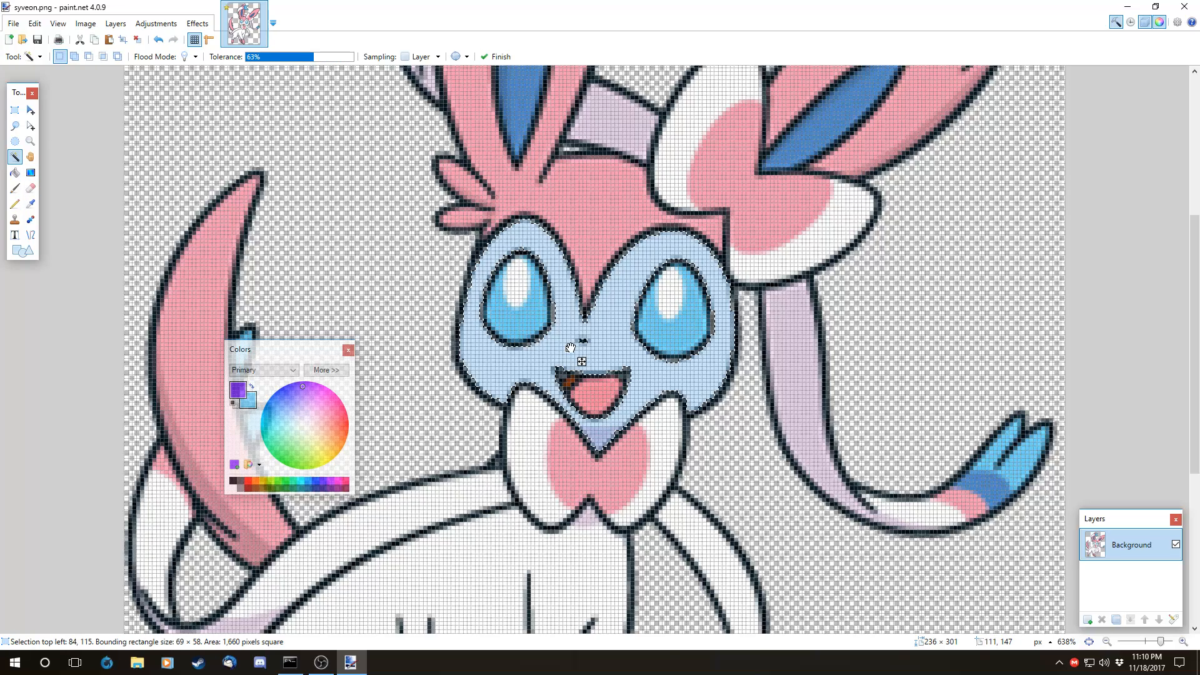
{"action": "left_click", "coordinate": [28, 257]}
{"action": "left_click_drag", "start_coordinate": [427, 229], "coordinate": [805, 488]}
{"action": "left_click_drag", "start_coordinate": [610, 222], "coordinate": [612, 163]}
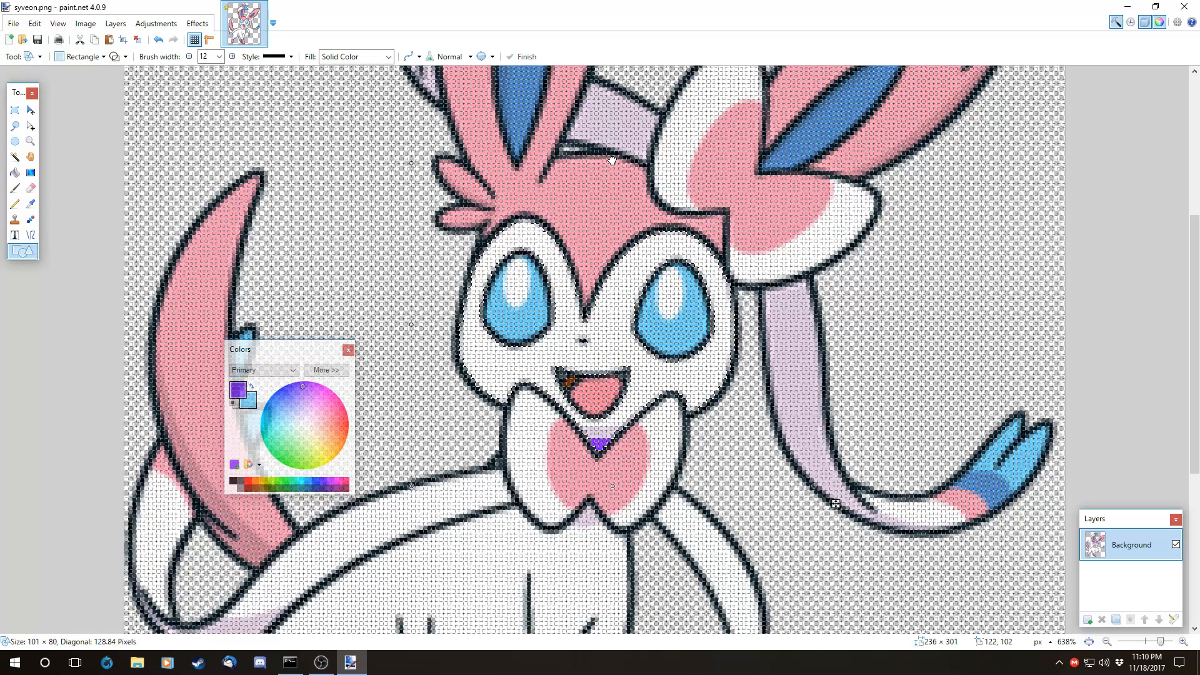
- Make the rectangle within the face selection a filled shape and set its fill to Diagonal Cross
{"action": "left_click", "coordinate": [125, 55]}
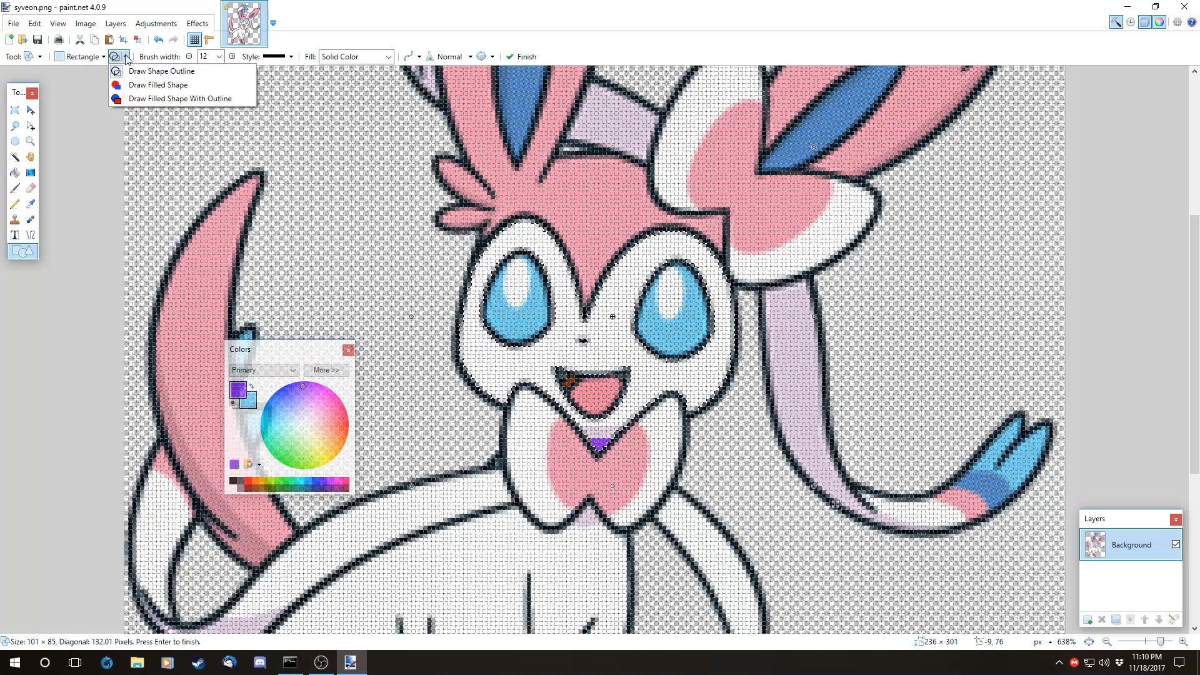
{"action": "left_click", "coordinate": [133, 87]}
{"action": "left_click", "coordinate": [388, 56]}
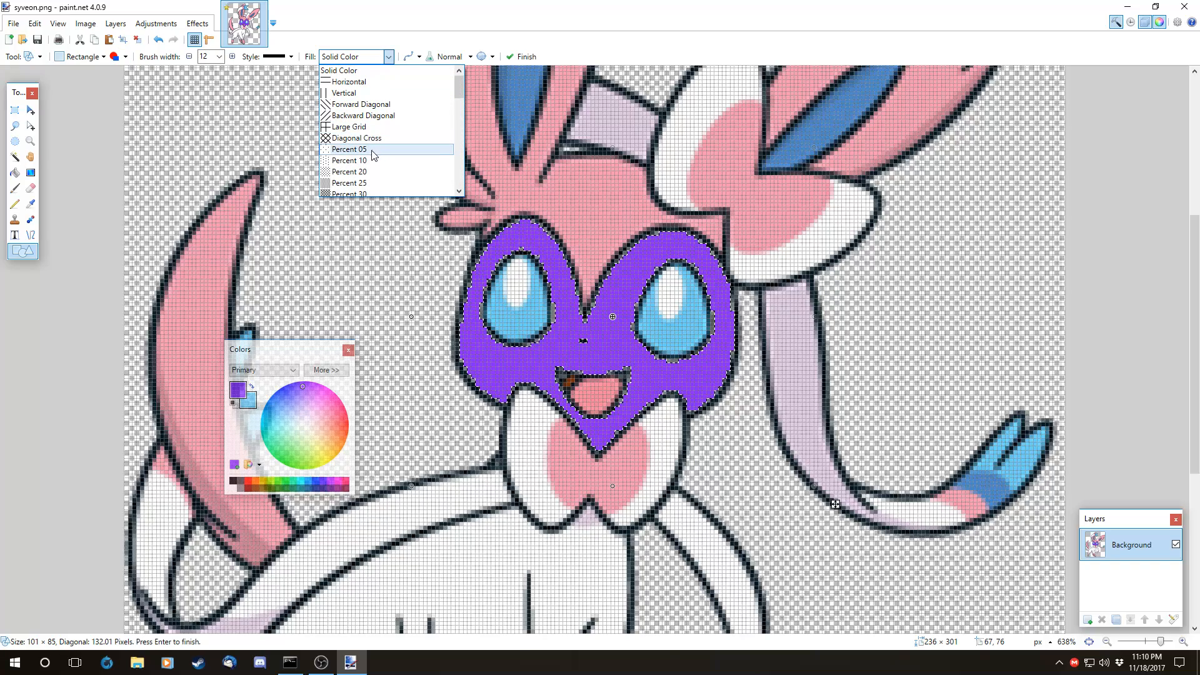
{"action": "left_click", "coordinate": [368, 138]}
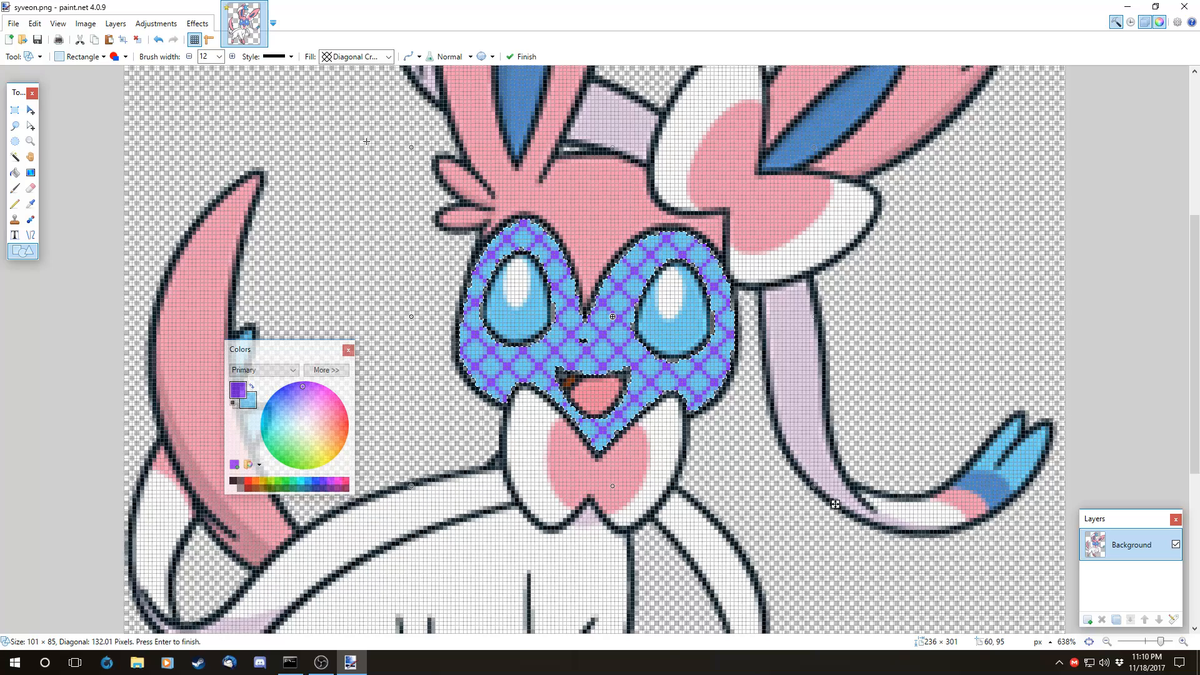
- Undo the patterned rectangle and the face selection
{"action": "key", "text": "ctrl+z"}
{"action": "key", "text": "ctrl+z"}
{"action": "key", "text": "ctrl+z"}
{"action": "key", "text": "ctrl+z"}
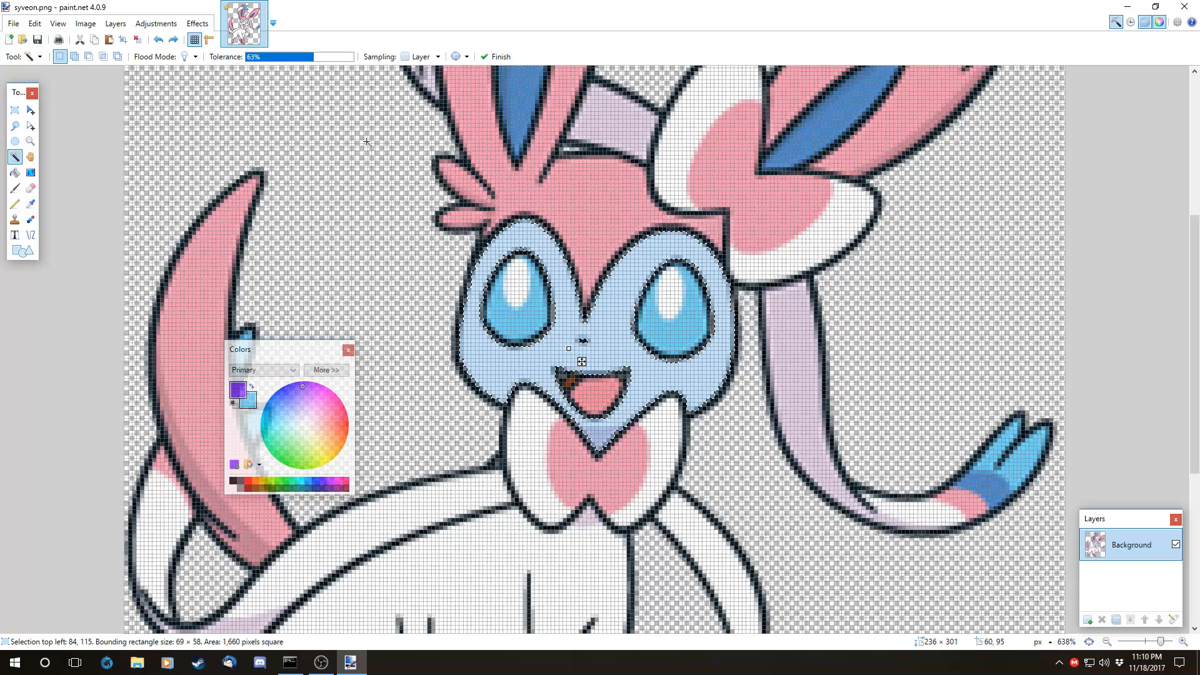
{"action": "key", "text": "ctrl+z"}
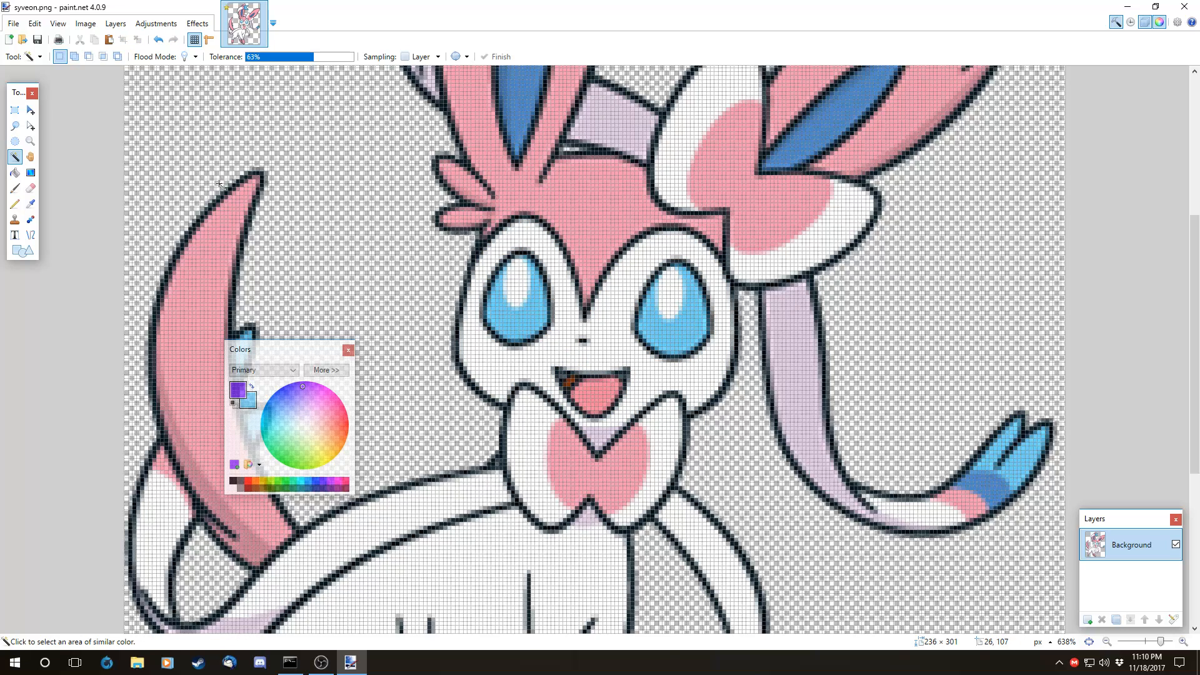
- Select the white face area around the eyes and mouth with the Magic Wand
{"action": "left_click", "coordinate": [31, 173]}
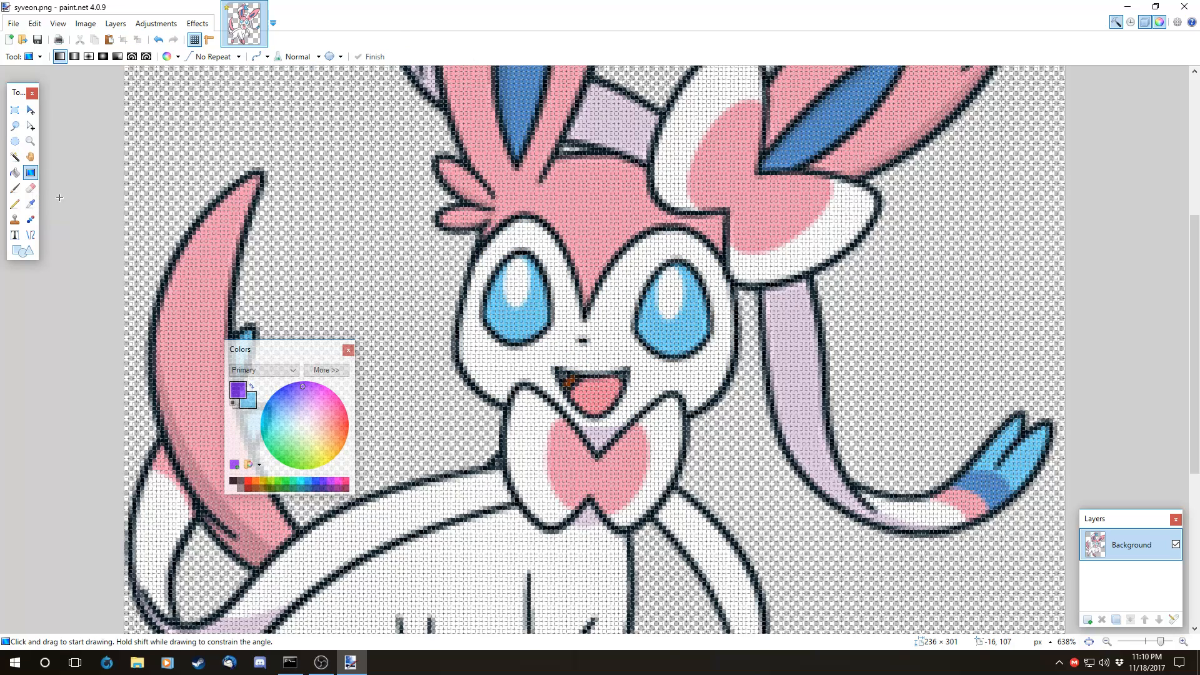
{"action": "left_click", "coordinate": [16, 157]}
{"action": "left_click", "coordinate": [617, 332]}
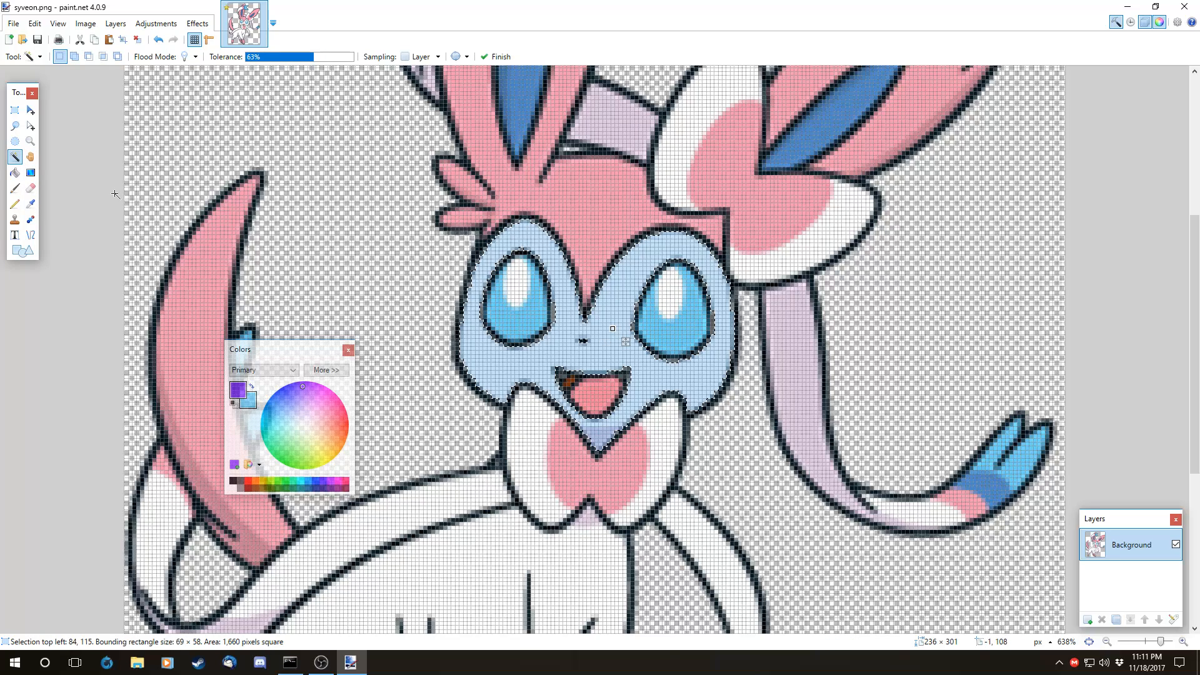
- Draw a counter-clockwise spiral gradient about 38 pixels long in the face selection, from beside the nose up to the eye
{"action": "left_click", "coordinate": [30, 173]}
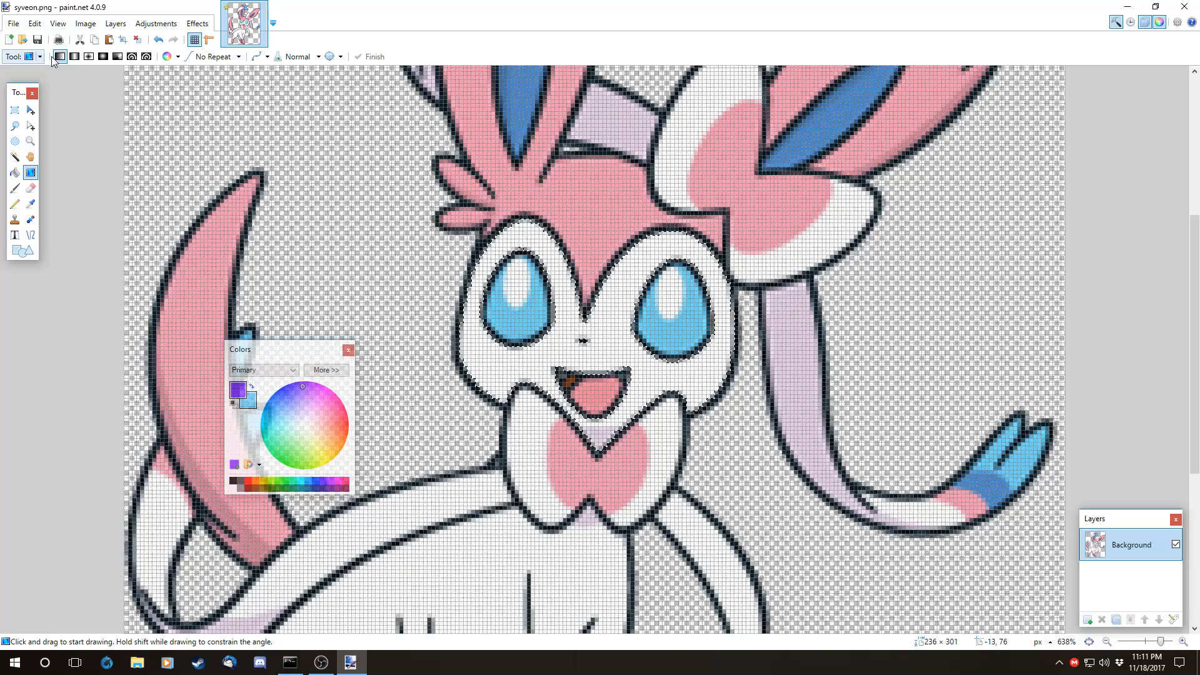
{"action": "left_click", "coordinate": [146, 57]}
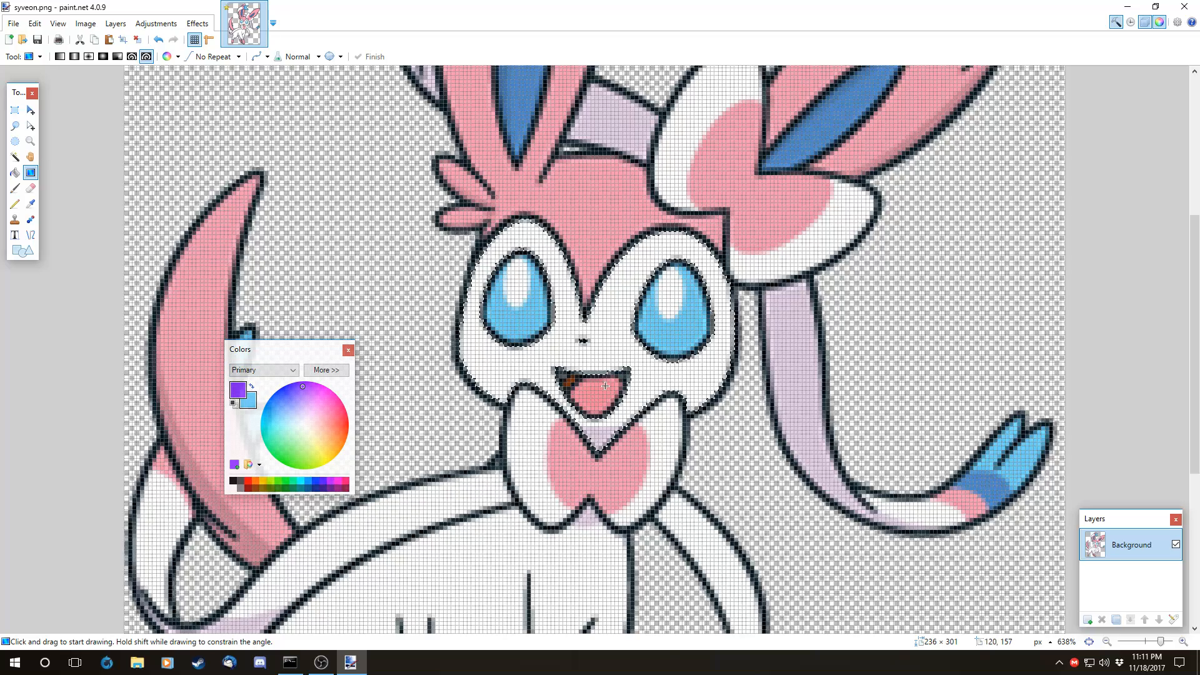
{"action": "left_click_drag", "start_coordinate": [553, 354], "coordinate": [686, 273]}
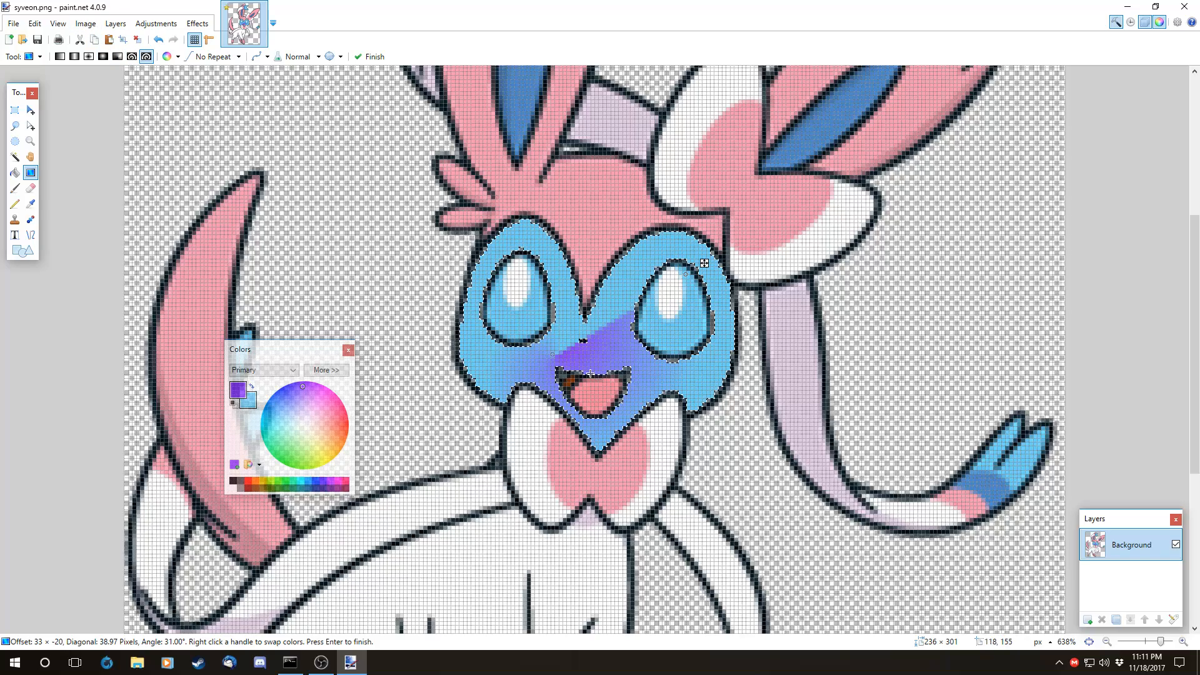
{"action": "left_click_drag", "start_coordinate": [554, 354], "coordinate": [558, 357]}
- Switch the face gradient to linear and move both of its handles, making it about 35 pixels long
{"action": "left_click", "coordinate": [60, 57]}
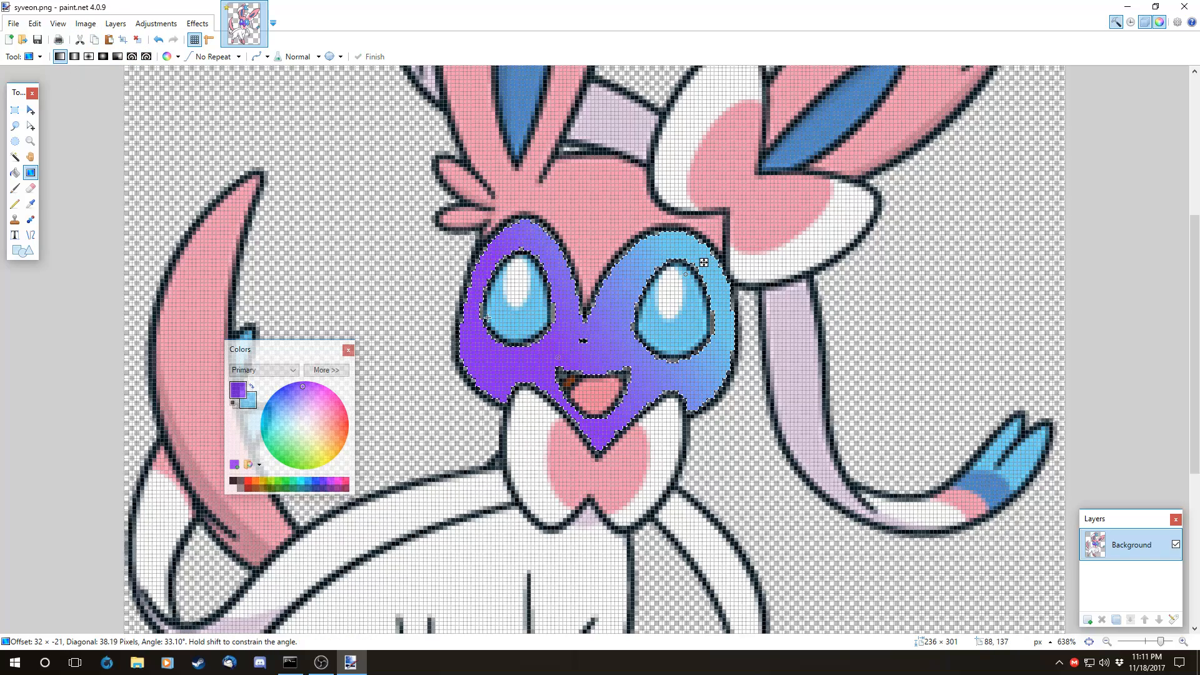
{"action": "left_click_drag", "start_coordinate": [693, 273], "coordinate": [705, 273]}
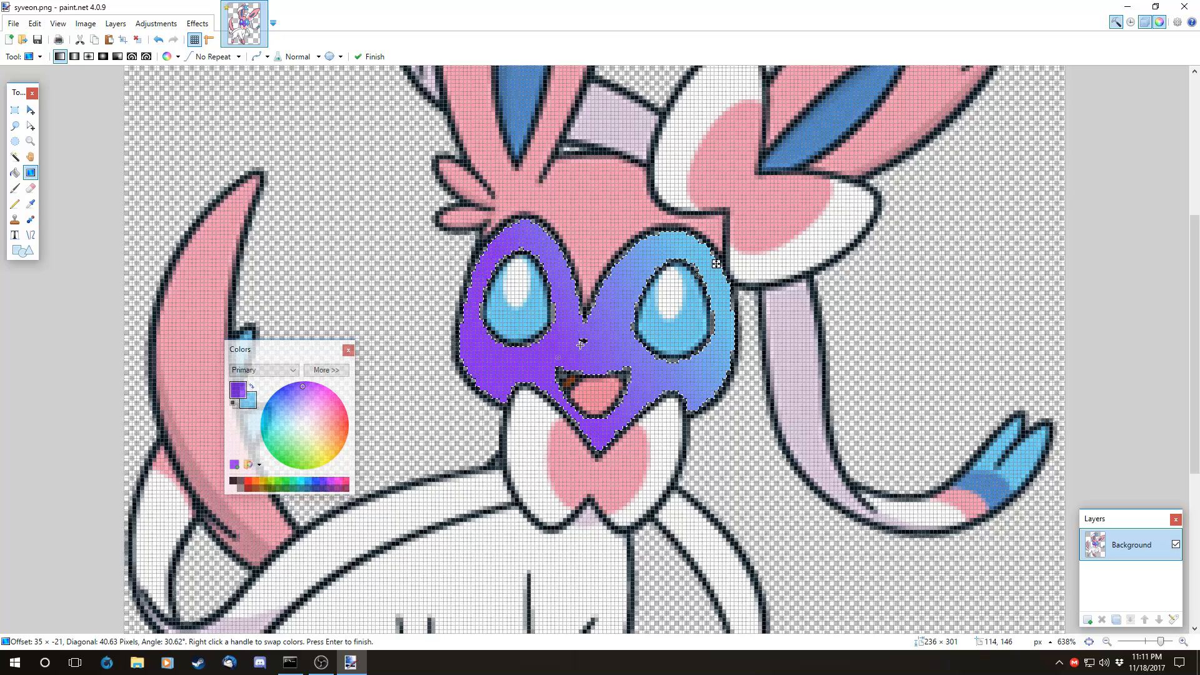
{"action": "left_click_drag", "start_coordinate": [559, 360], "coordinate": [578, 343]}
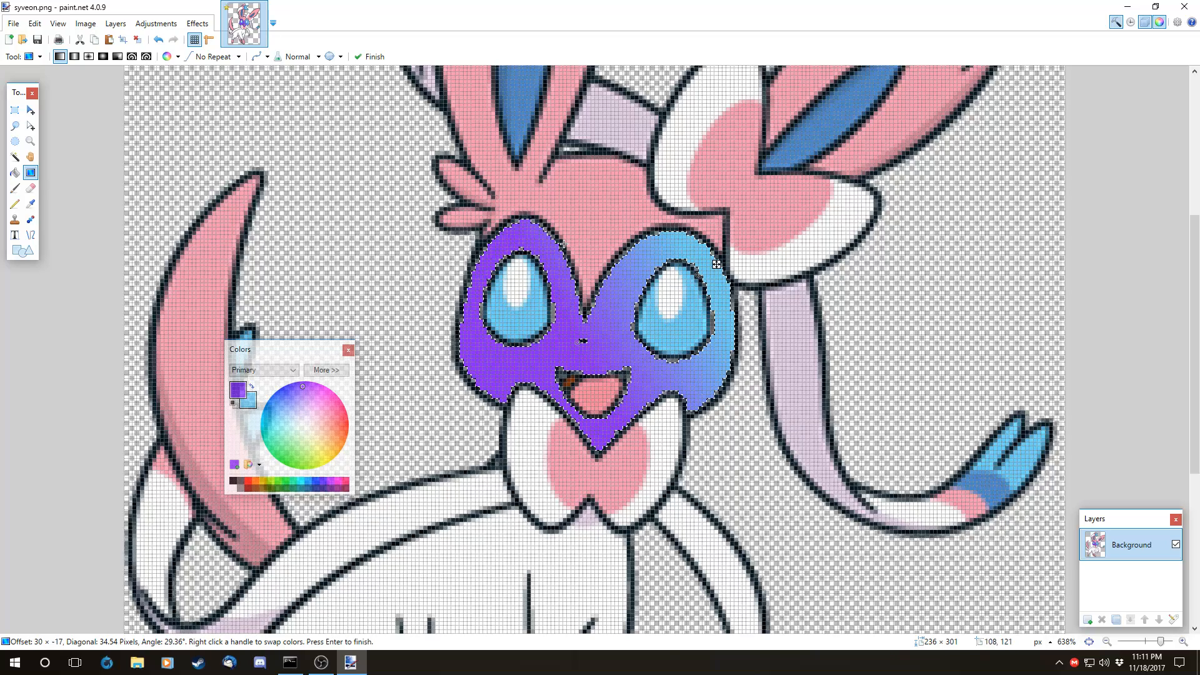
- Change the face gradient to a clockwise spiral and shift its starting handle slightly below the nose
{"action": "left_click", "coordinate": [238, 57]}
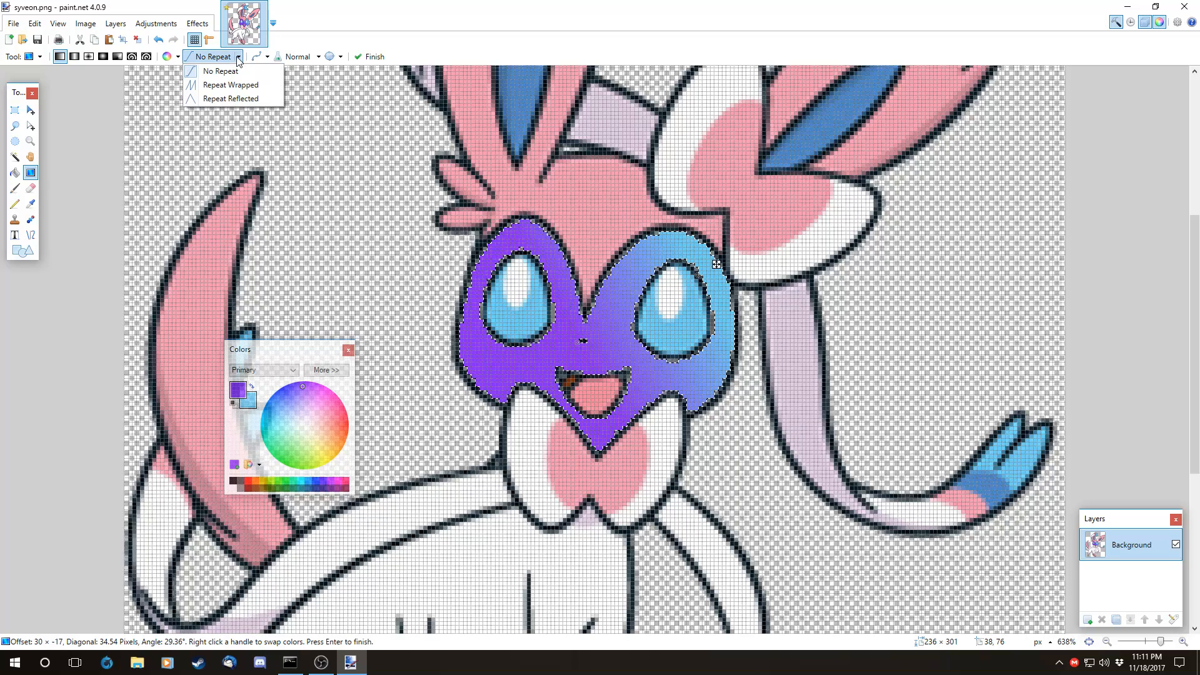
{"action": "left_click", "coordinate": [132, 57]}
{"action": "left_click", "coordinate": [132, 57]}
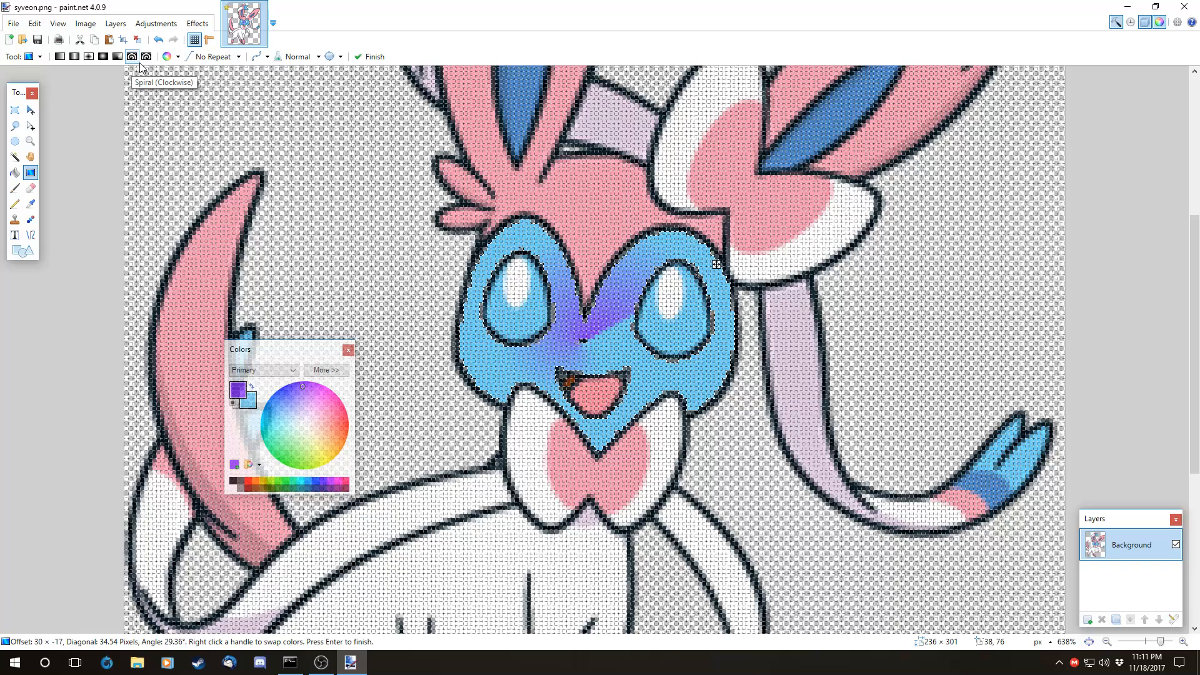
{"action": "left_click_drag", "start_coordinate": [572, 344], "coordinate": [574, 351]}
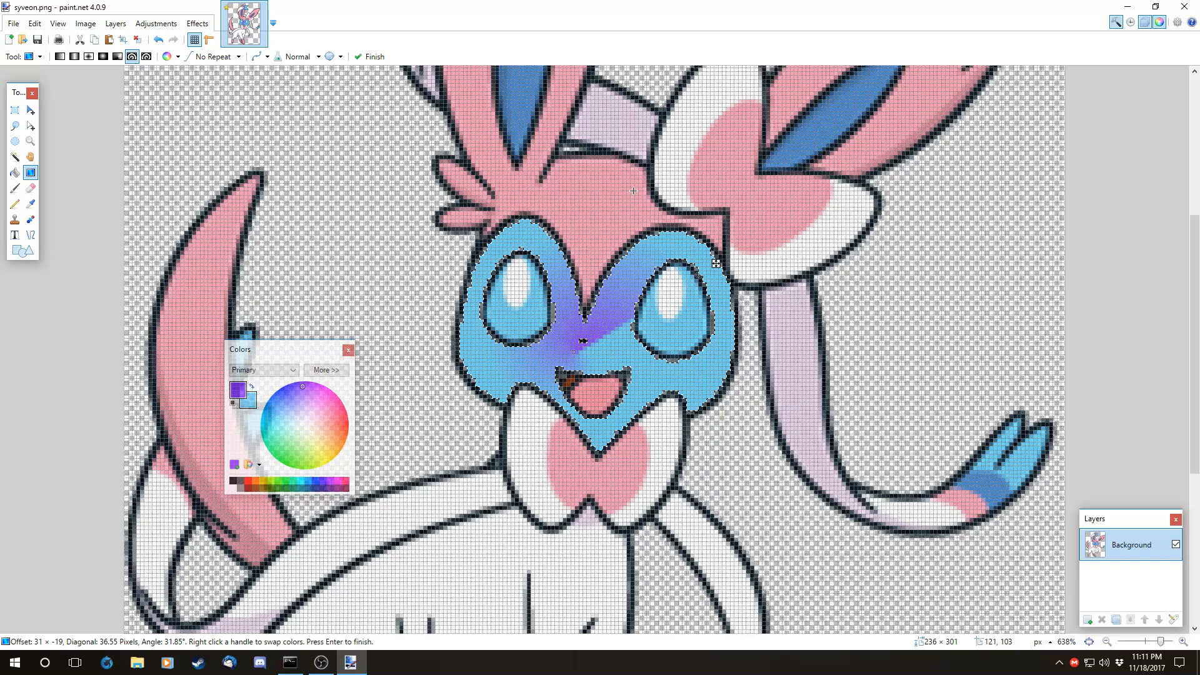
- Set the spiral gradient to Repeat Wrapped, move its start beside the nose and shorten it to about 8 pixels
{"action": "left_click", "coordinate": [201, 57]}
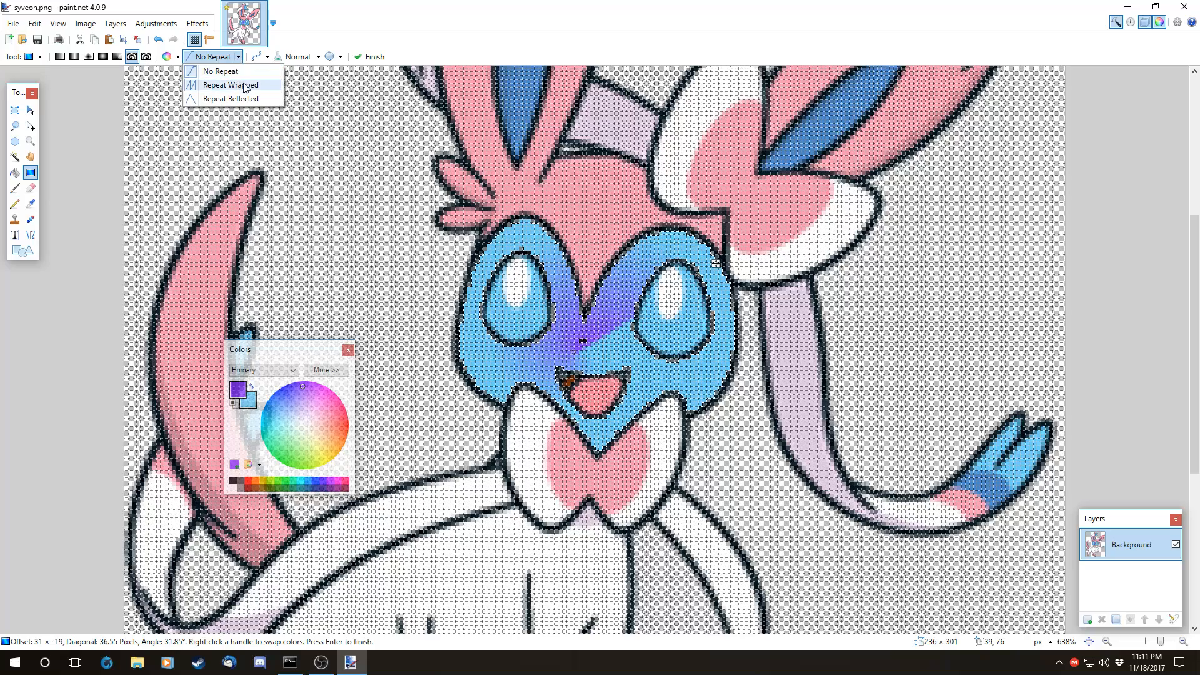
{"action": "left_click", "coordinate": [244, 86]}
{"action": "left_click_drag", "start_coordinate": [573, 352], "coordinate": [592, 342]}
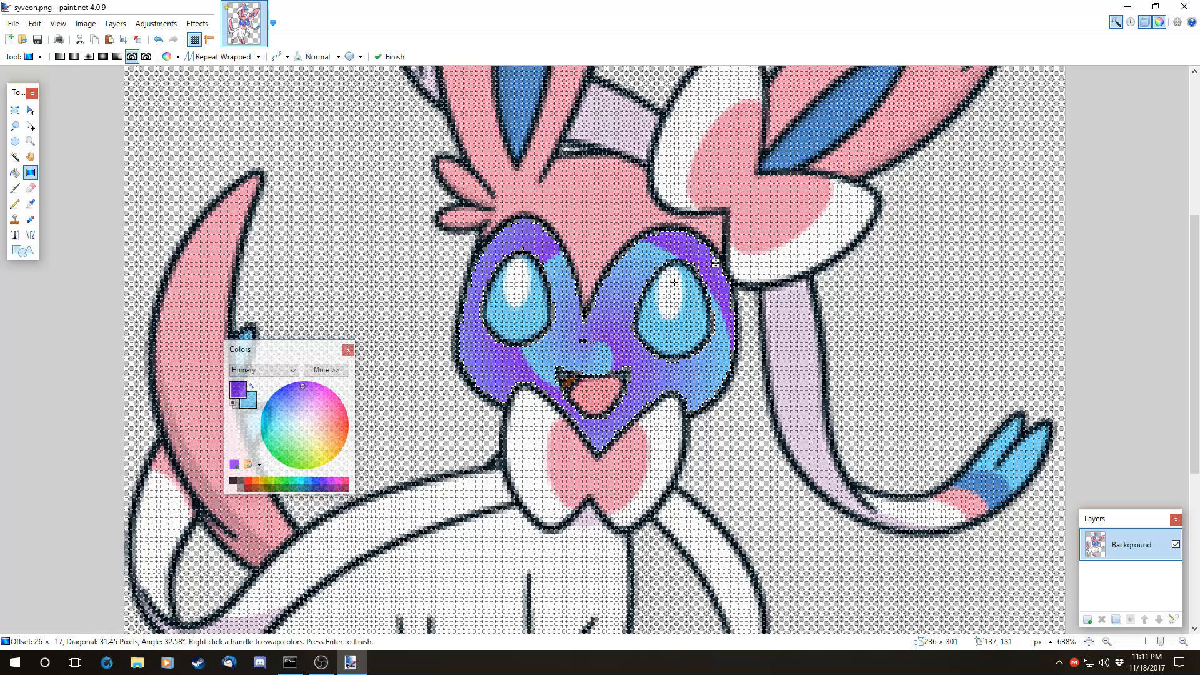
{"action": "left_click_drag", "start_coordinate": [700, 276], "coordinate": [619, 327]}
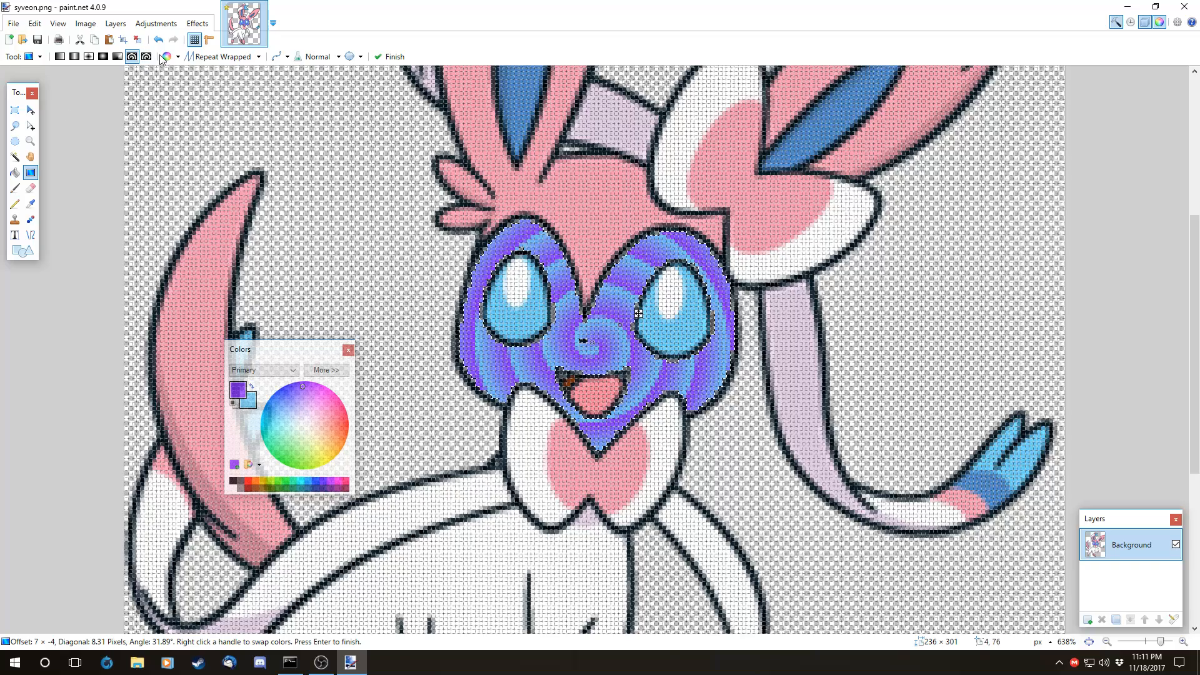
- Try the Repeat Reflected mode on the spiral gradient and return it to Repeat Wrapped
{"action": "left_click", "coordinate": [256, 56]}
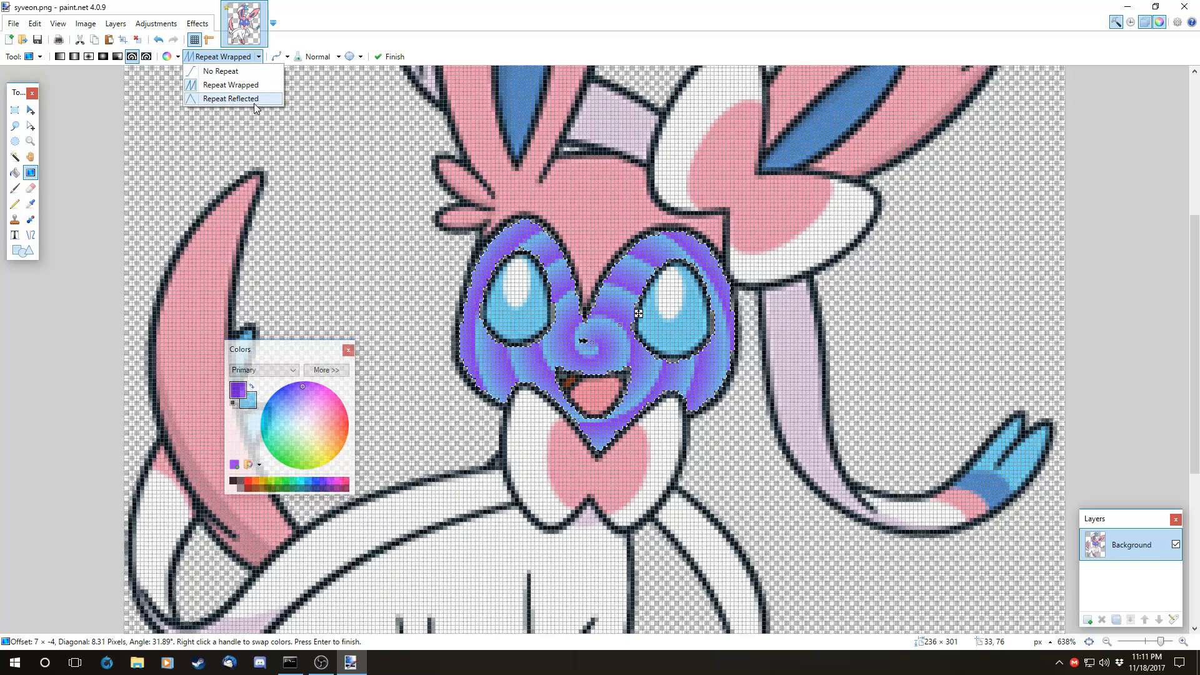
{"action": "left_click", "coordinate": [254, 102]}
{"action": "left_click", "coordinate": [249, 57]}
{"action": "left_click", "coordinate": [244, 87]}
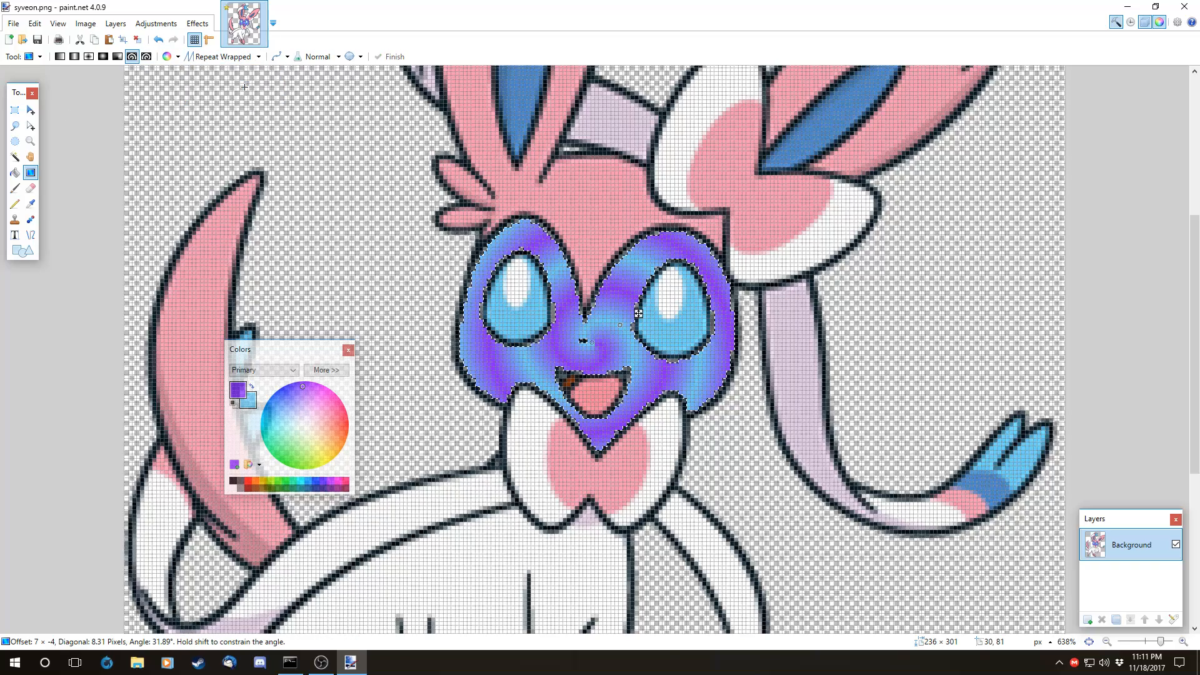
- Switch the spiral gradient to Repeat Reflected and shorten it to about 1.5 pixels for tightly packed rings
{"action": "left_click", "coordinate": [254, 60]}
{"action": "left_click", "coordinate": [253, 101]}
{"action": "left_click_drag", "start_coordinate": [623, 327], "coordinate": [598, 347]}
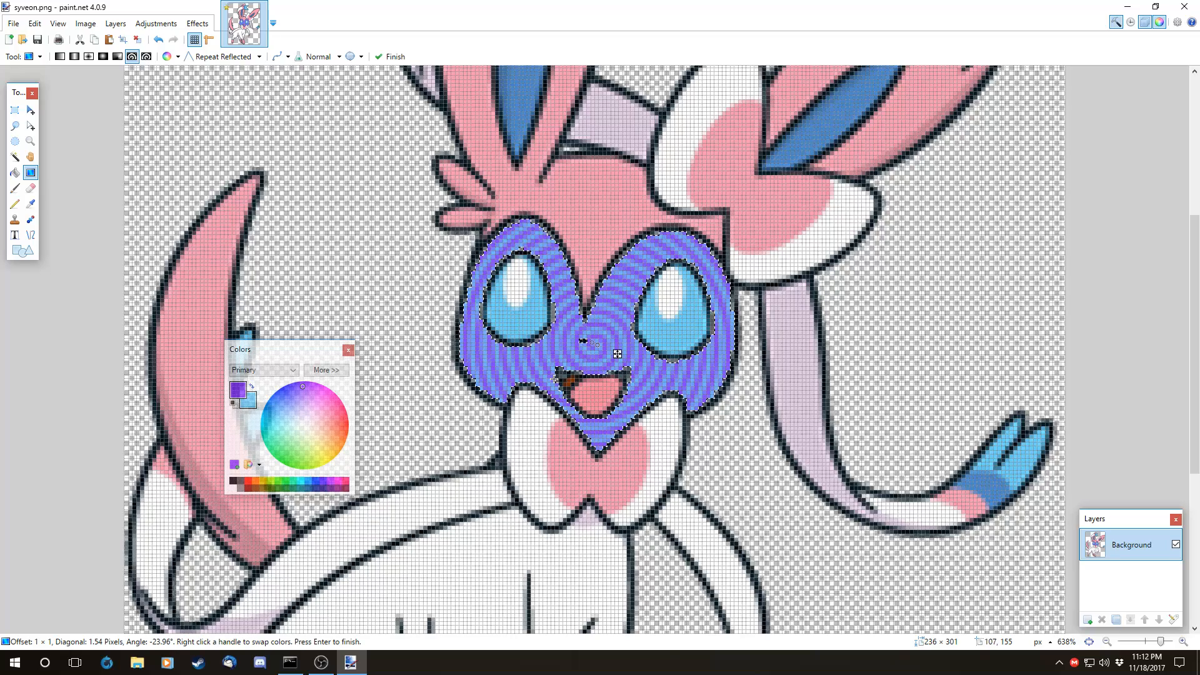
- Undo all the gradient changes on the face as well as the face selection
{"action": "key", "text": "ctrl+z"}
{"action": "key", "text": "ctrl+z"}
{"action": "key", "text": "ctrl+z"}
{"action": "key", "text": "ctrl+z"}
{"action": "key", "text": "ctrl+z"}
{"action": "key", "text": "ctrl+z"}
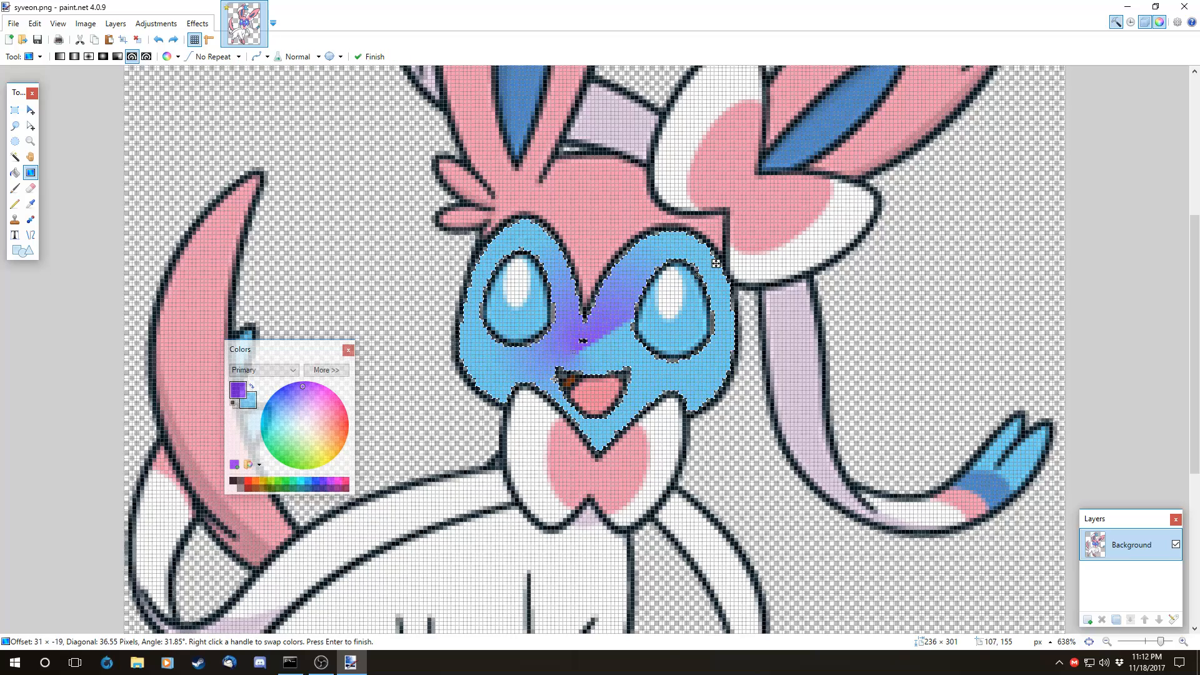
{"action": "key", "text": "ctrl+z"}
{"action": "key", "text": "ctrl+z"}
{"action": "key", "text": "ctrl+z"}
{"action": "key", "text": "ctrl+z"}
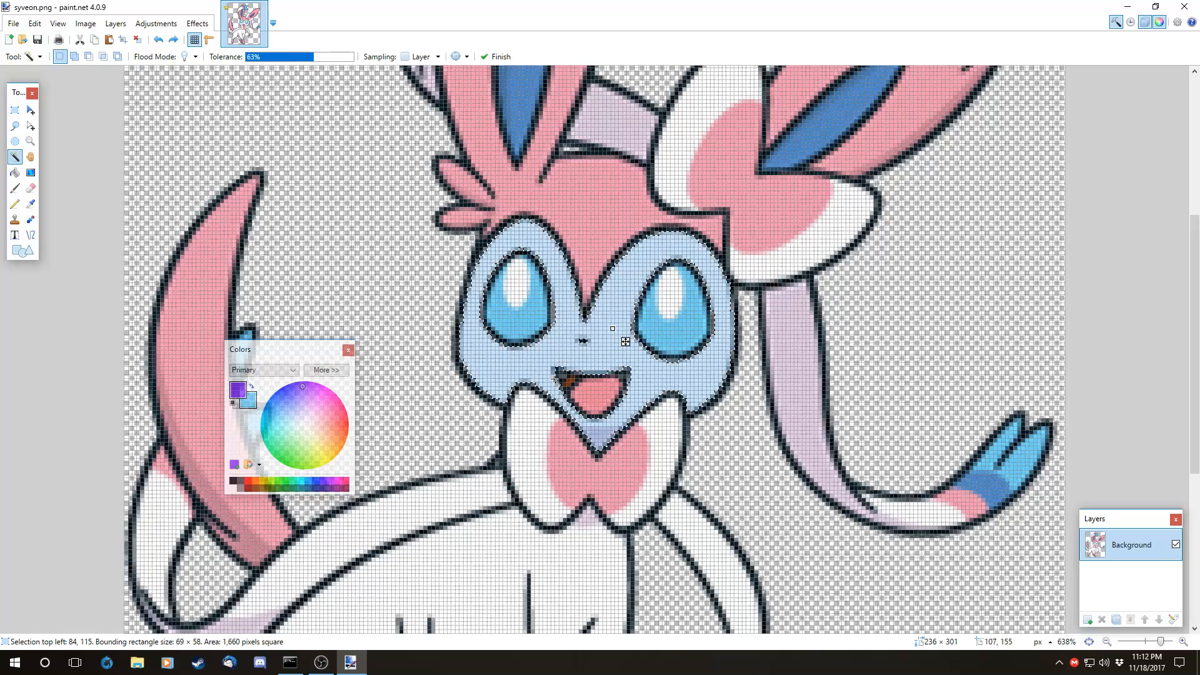
{"action": "key", "text": "ctrl+z"}
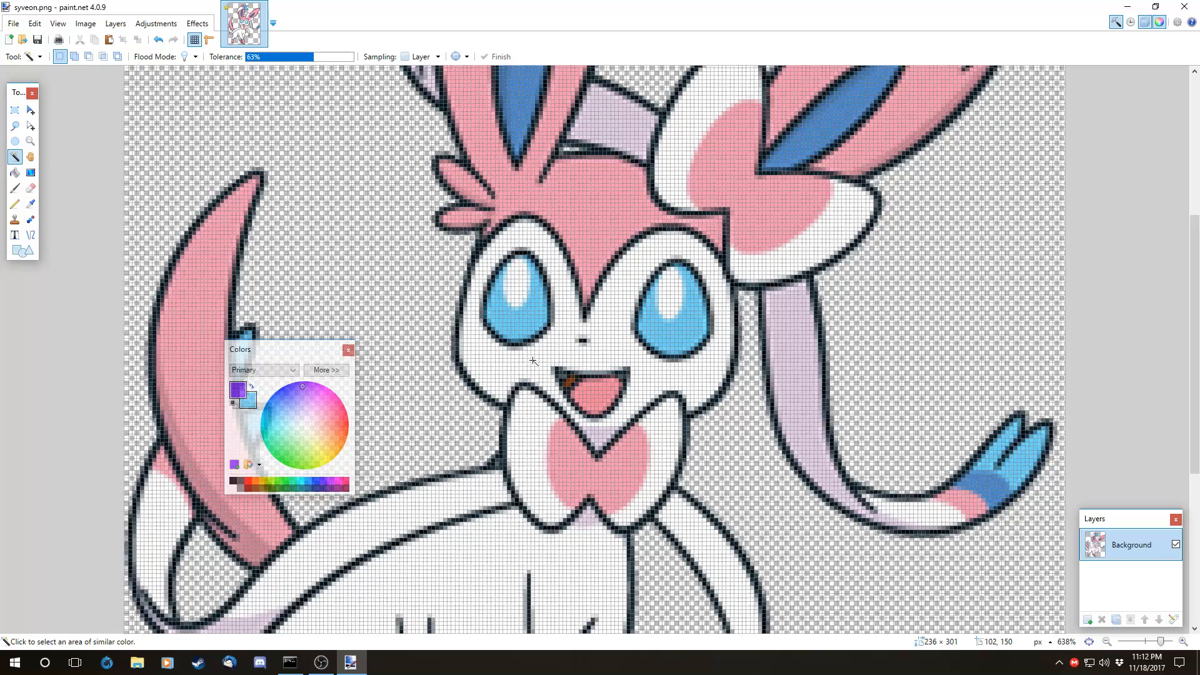
- Sample the white of the face as the primary color and paint over the eyes, nose and mouth with a 12-pixel Paintbrush
{"action": "scroll", "coordinate": [631, 217], "scroll_direction": "down", "scroll_amount": 3}
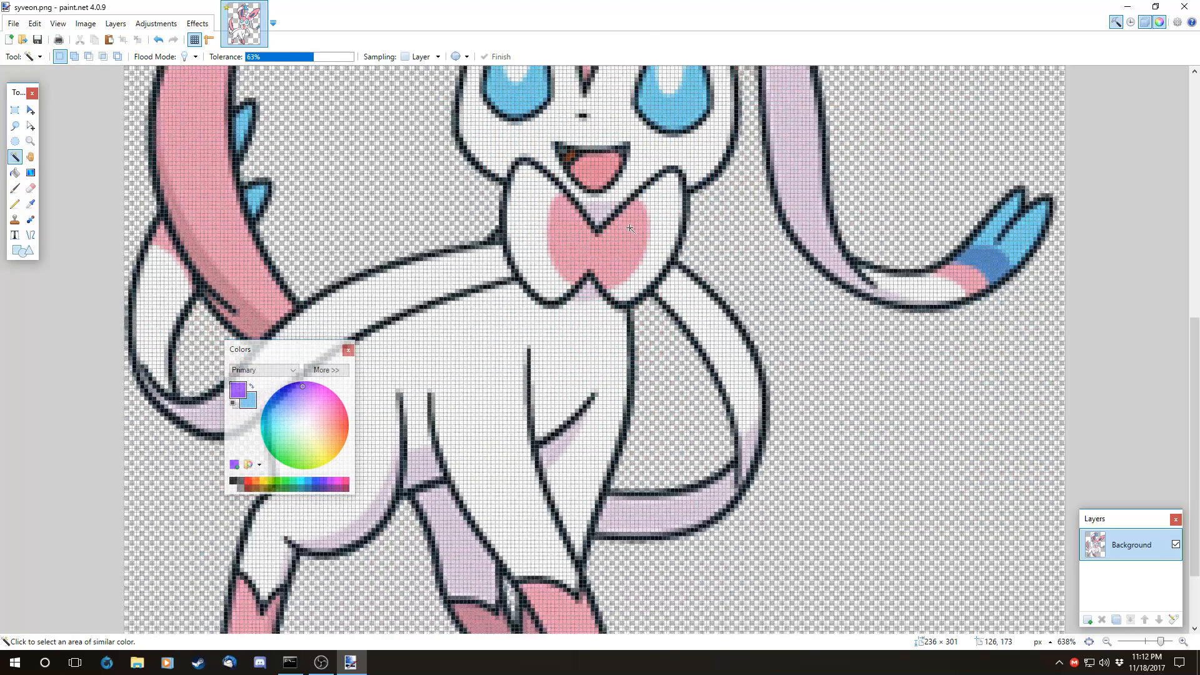
{"action": "scroll", "coordinate": [560, 264], "scroll_direction": "up", "scroll_amount": 2}
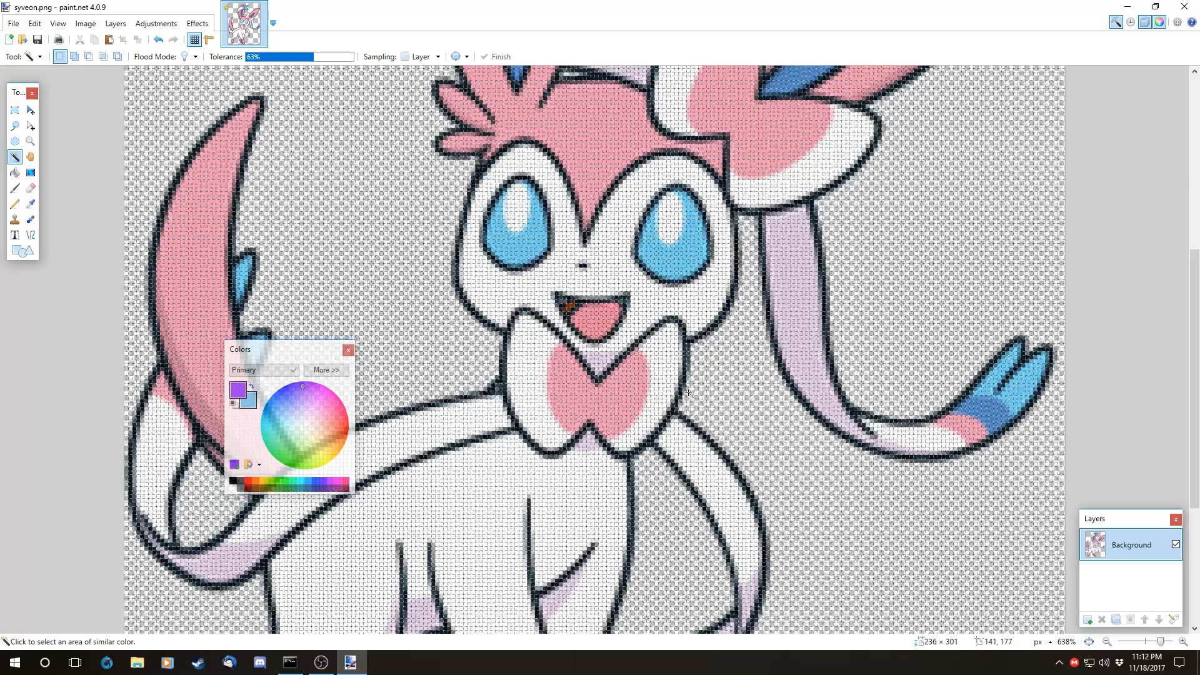
{"action": "scroll", "coordinate": [688, 392], "scroll_direction": "up", "scroll_amount": 2}
{"action": "scroll", "coordinate": [664, 404], "scroll_direction": "up", "scroll_amount": 2}
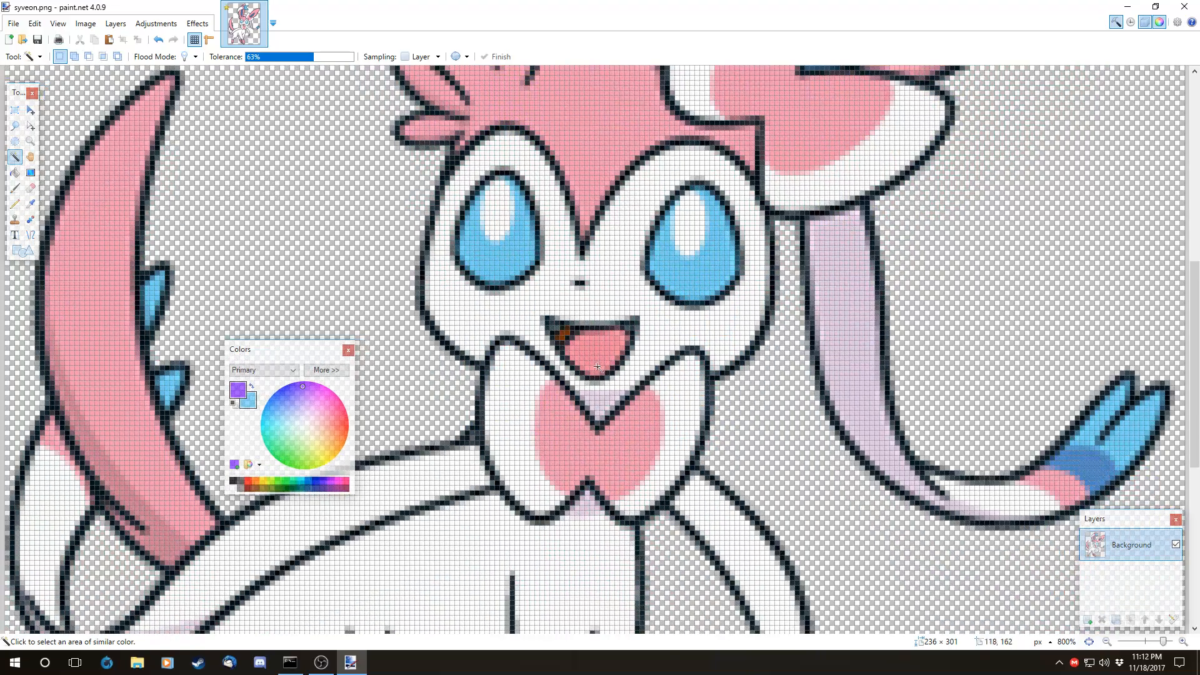
{"action": "scroll", "coordinate": [669, 388], "scroll_direction": "up", "scroll_amount": 2}
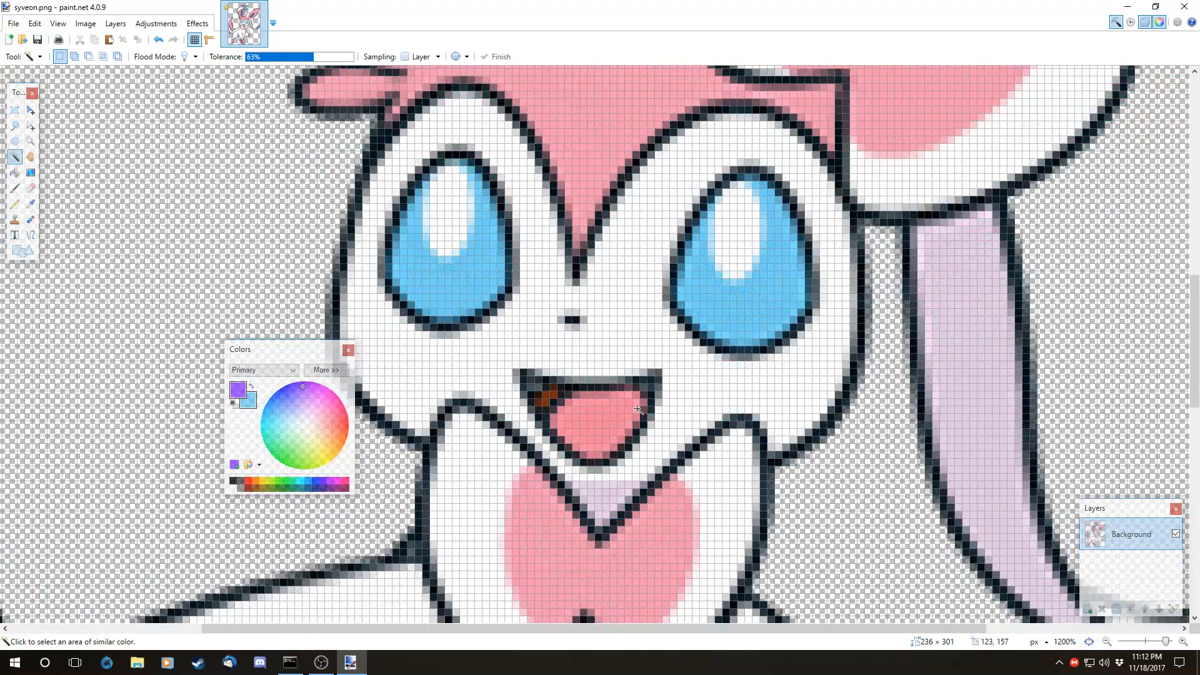
{"action": "scroll", "coordinate": [1192, 384], "scroll_direction": "down", "scroll_amount": 1}
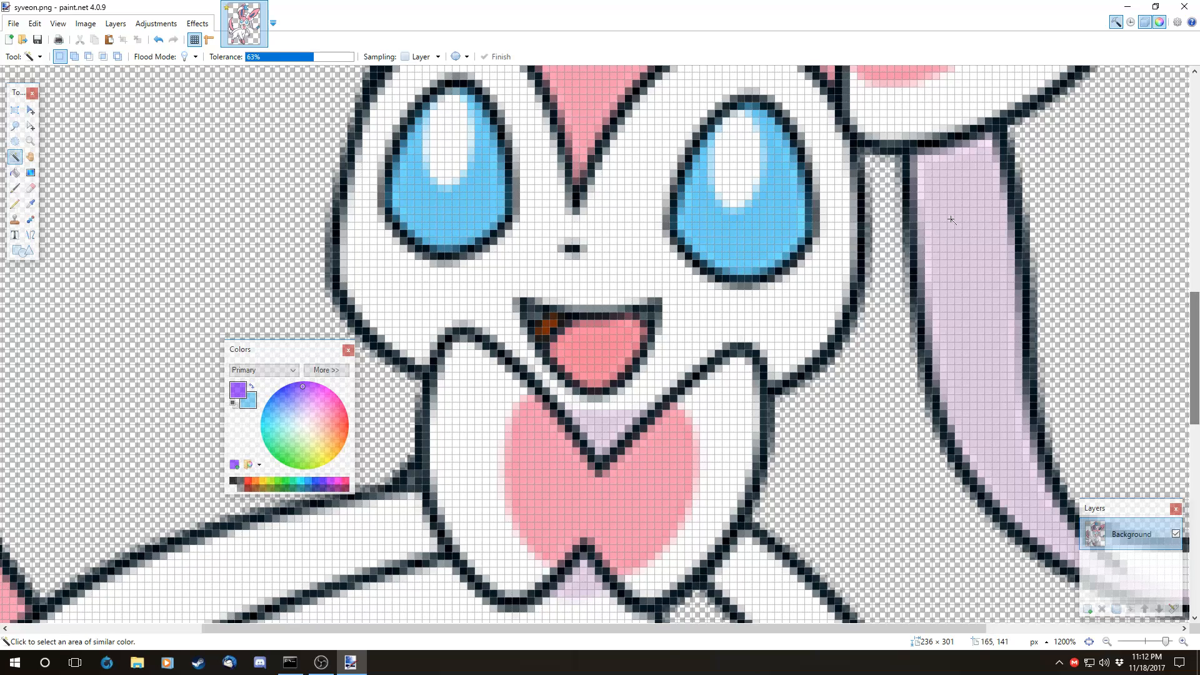
{"action": "scroll", "coordinate": [1196, 365], "scroll_direction": "up", "scroll_amount": 1}
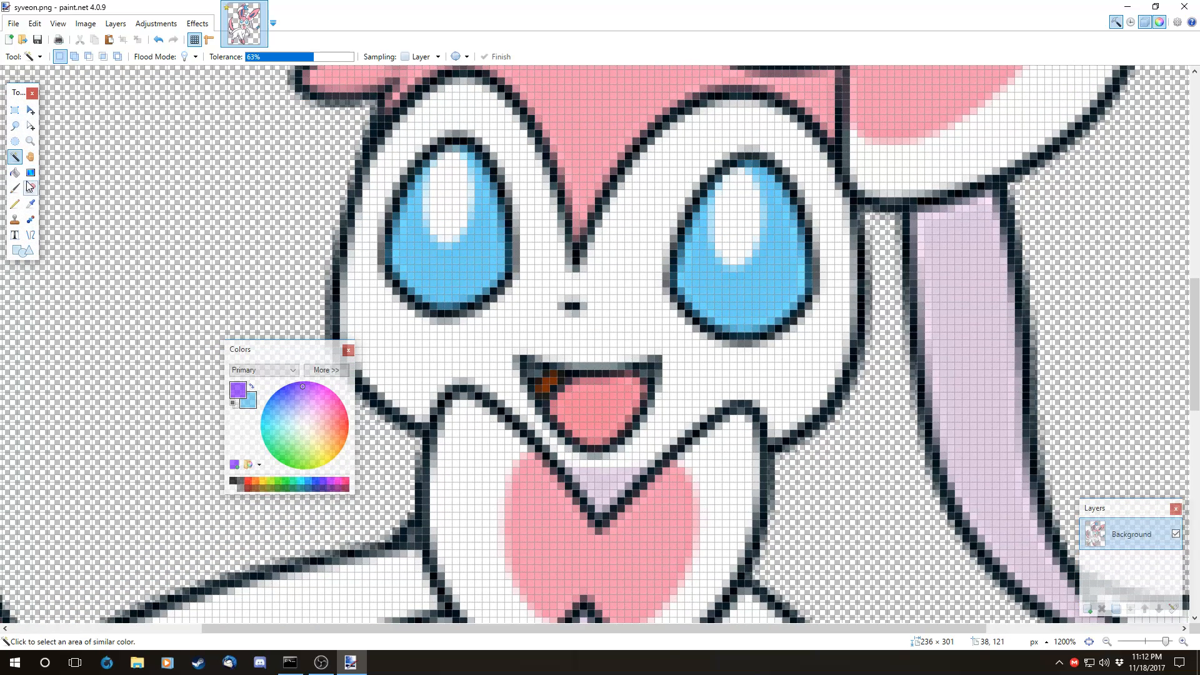
{"action": "left_click", "coordinate": [30, 203]}
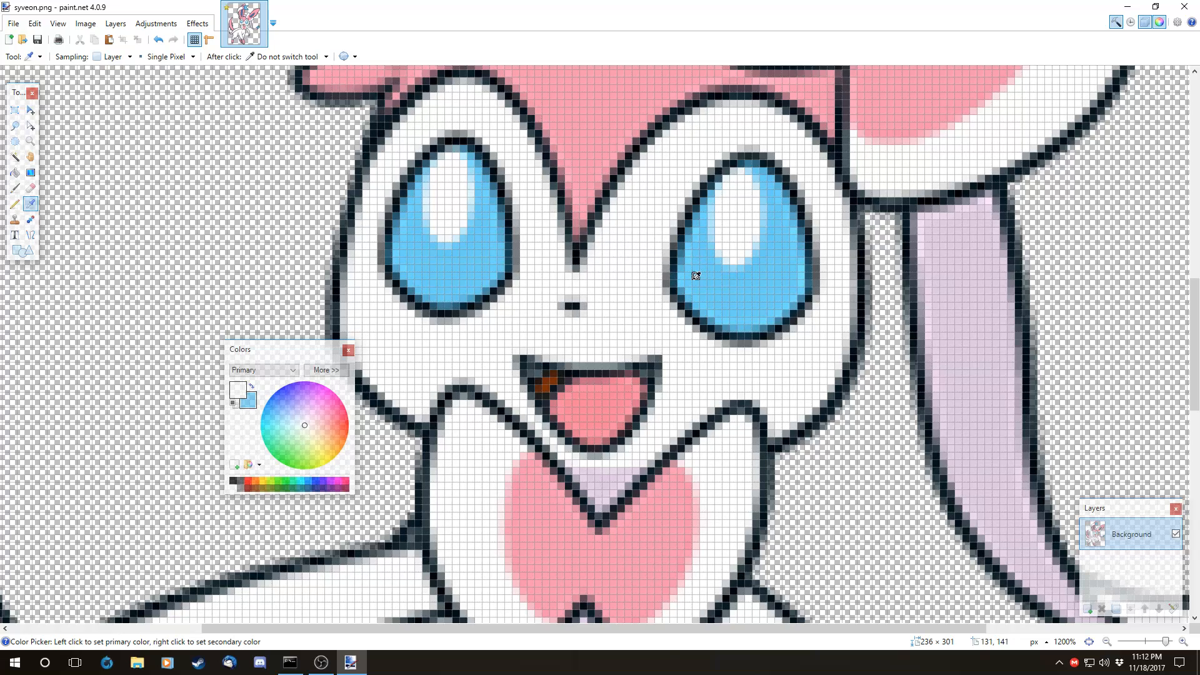
{"action": "left_click", "coordinate": [15, 187]}
{"action": "mouse_move", "coordinate": [438, 306]}
{"action": "left_mouse_down"}
{"action": "mouse_move", "coordinate": [504, 235]}
{"action": "mouse_move", "coordinate": [426, 190]}
{"action": "mouse_move", "coordinate": [627, 317]}
{"action": "mouse_move", "coordinate": [606, 301]}
{"action": "mouse_move", "coordinate": [670, 375]}
{"action": "mouse_move", "coordinate": [551, 347]}
{"action": "mouse_move", "coordinate": [538, 332]}
{"action": "mouse_move", "coordinate": [606, 410]}
{"action": "mouse_move", "coordinate": [650, 357]}
{"action": "mouse_move", "coordinate": [791, 271]}
{"action": "mouse_move", "coordinate": [794, 236]}
{"action": "mouse_move", "coordinate": [692, 262]}
{"action": "left_mouse_up"}
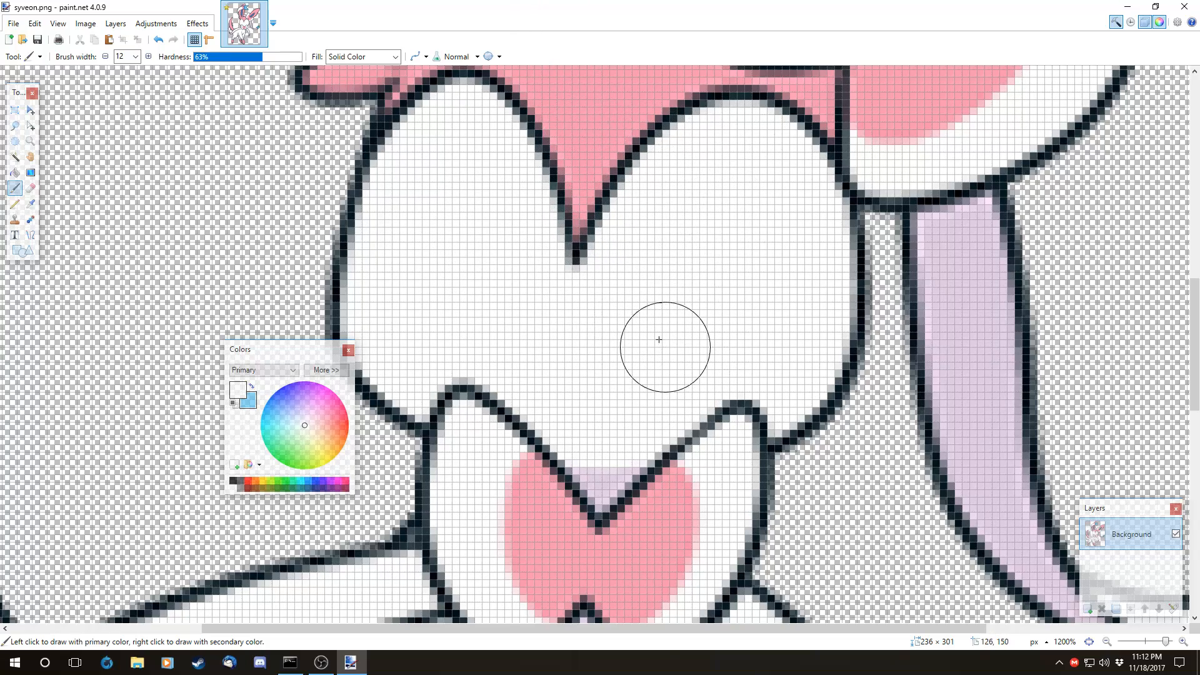
- Examine the painted-over face up close and from a distance
{"action": "scroll", "coordinate": [656, 338], "scroll_direction": "up", "scroll_amount": 5}
{"action": "scroll", "coordinate": [688, 300], "scroll_direction": "down", "scroll_amount": 10}
{"action": "scroll", "coordinate": [692, 228], "scroll_direction": "up", "scroll_amount": 5}
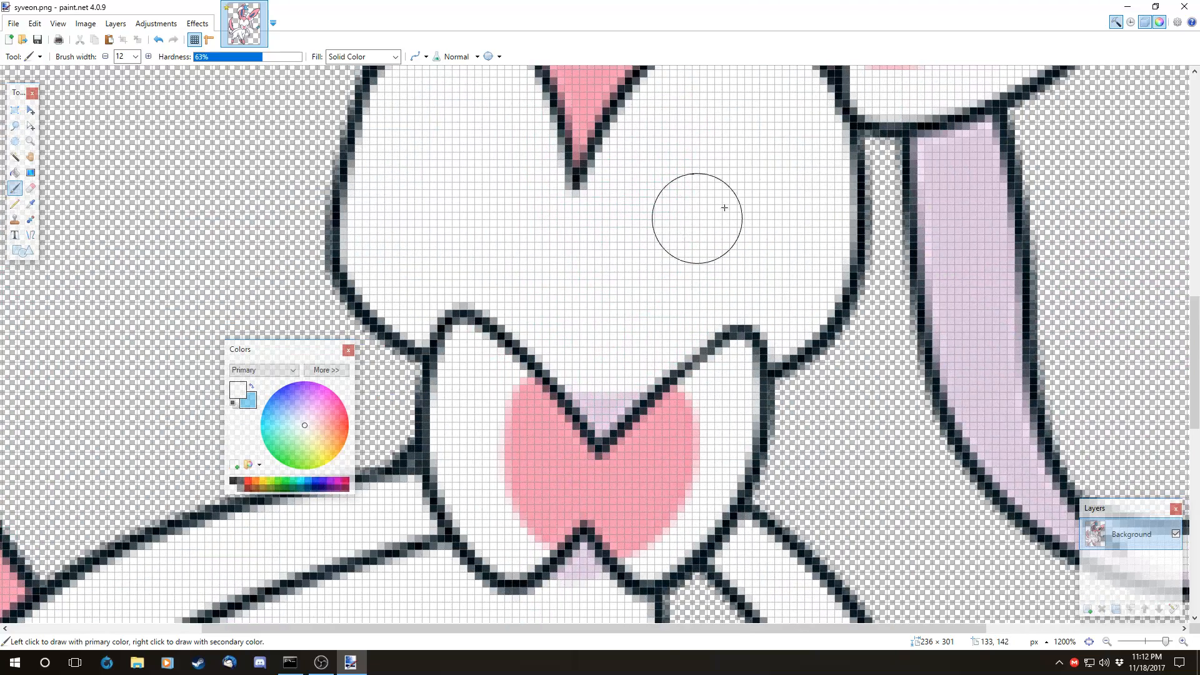
{"action": "scroll", "coordinate": [625, 250], "scroll_direction": "up", "scroll_amount": 5}
{"action": "scroll", "coordinate": [678, 394], "scroll_direction": "down", "scroll_amount": 5}
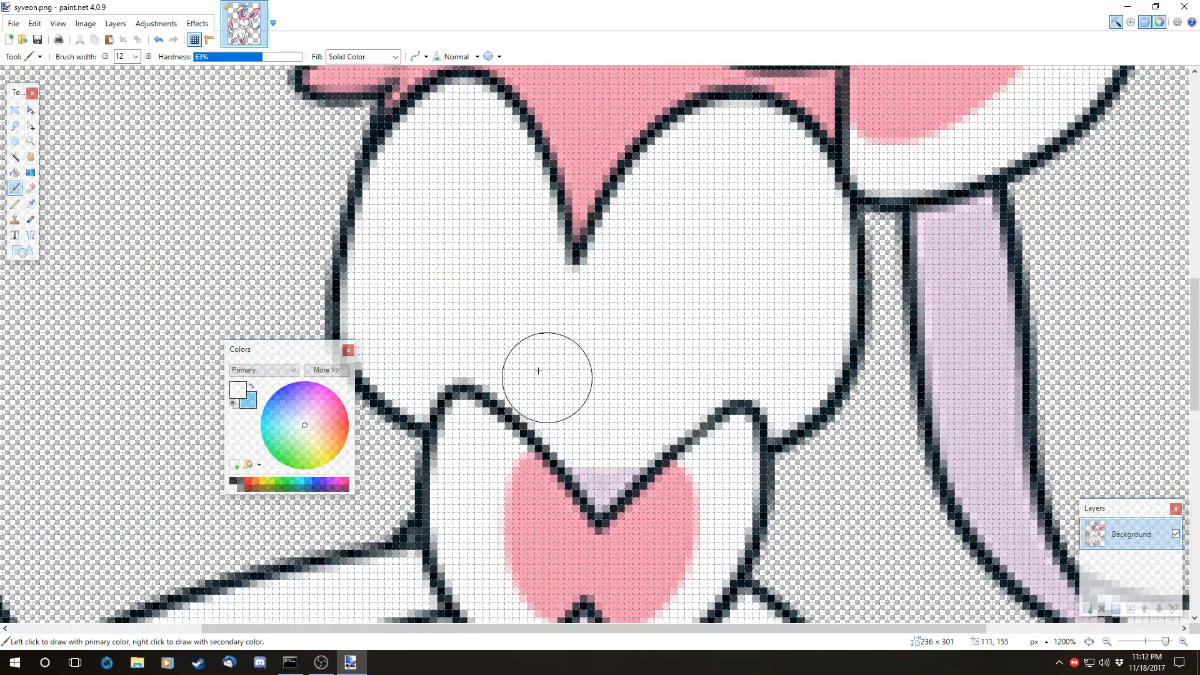
{"action": "scroll", "coordinate": [592, 374], "scroll_direction": "down", "scroll_amount": 5}
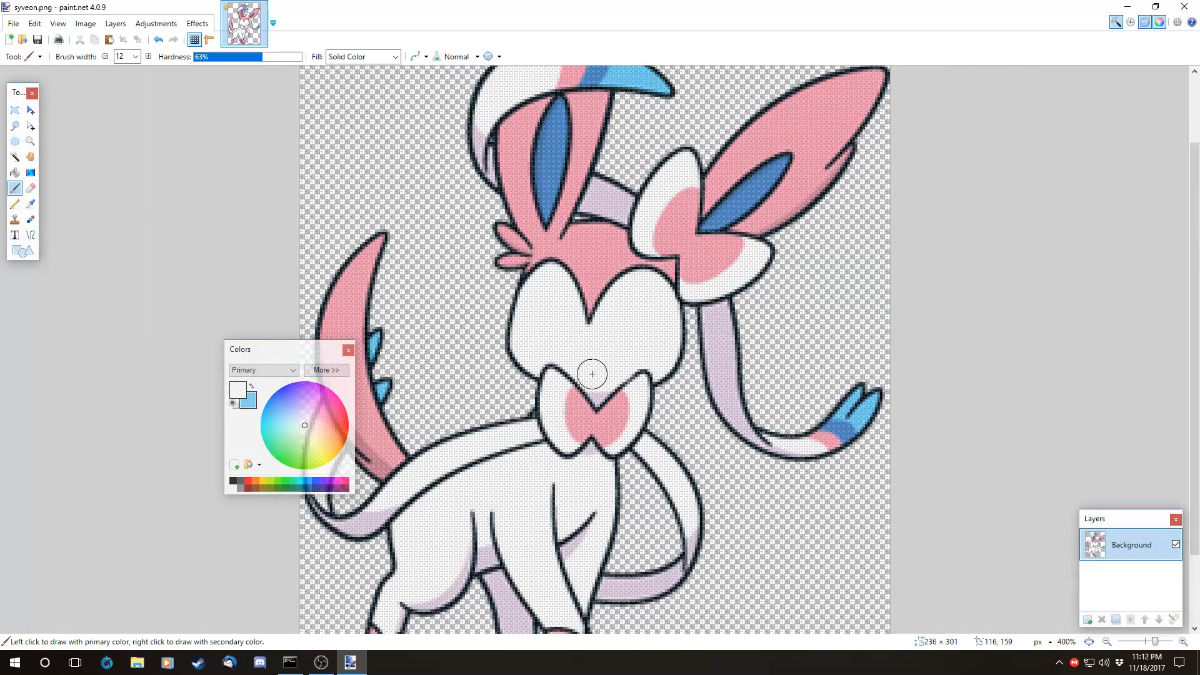
{"action": "scroll", "coordinate": [592, 374], "scroll_direction": "down", "scroll_amount": 1}
{"action": "scroll", "coordinate": [592, 374], "scroll_direction": "up", "scroll_amount": 2}
{"action": "scroll", "coordinate": [592, 374], "scroll_direction": "up", "scroll_amount": 4}
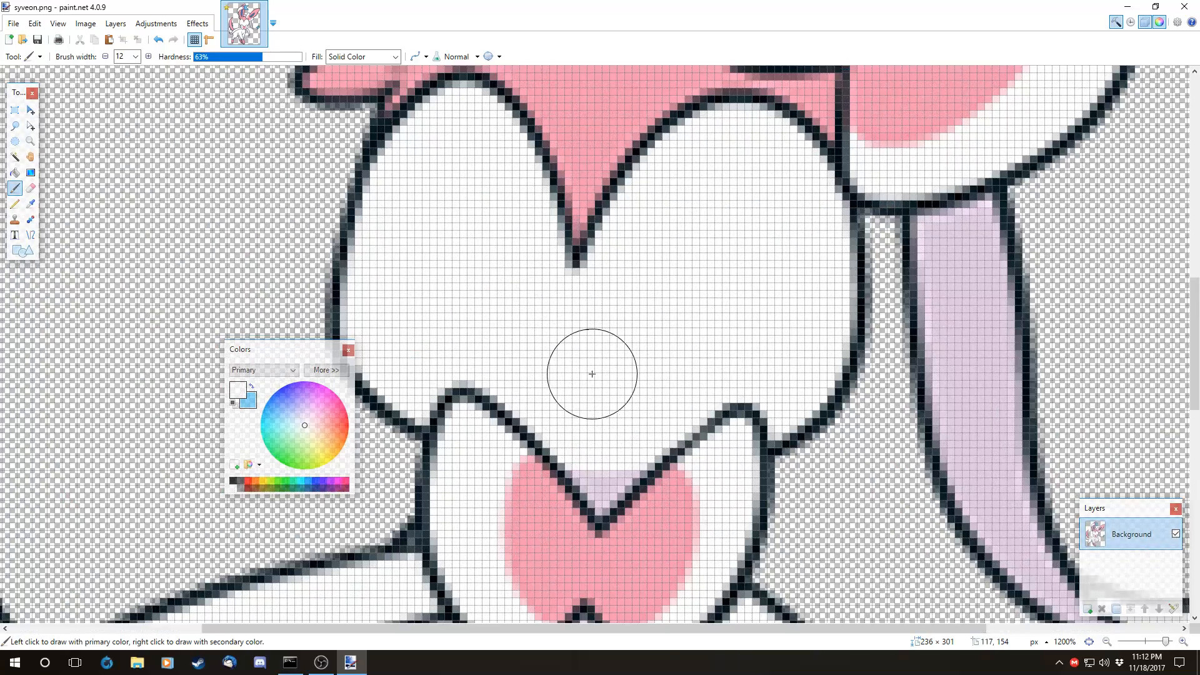
- Add a new layer above Background and rename it sjfdkfjg
{"action": "mouse_move", "coordinate": [1109, 507]}
{"action": "left_mouse_down"}
{"action": "mouse_move", "coordinate": [1066, 476]}
{"action": "mouse_move", "coordinate": [1117, 516]}
{"action": "left_mouse_up"}
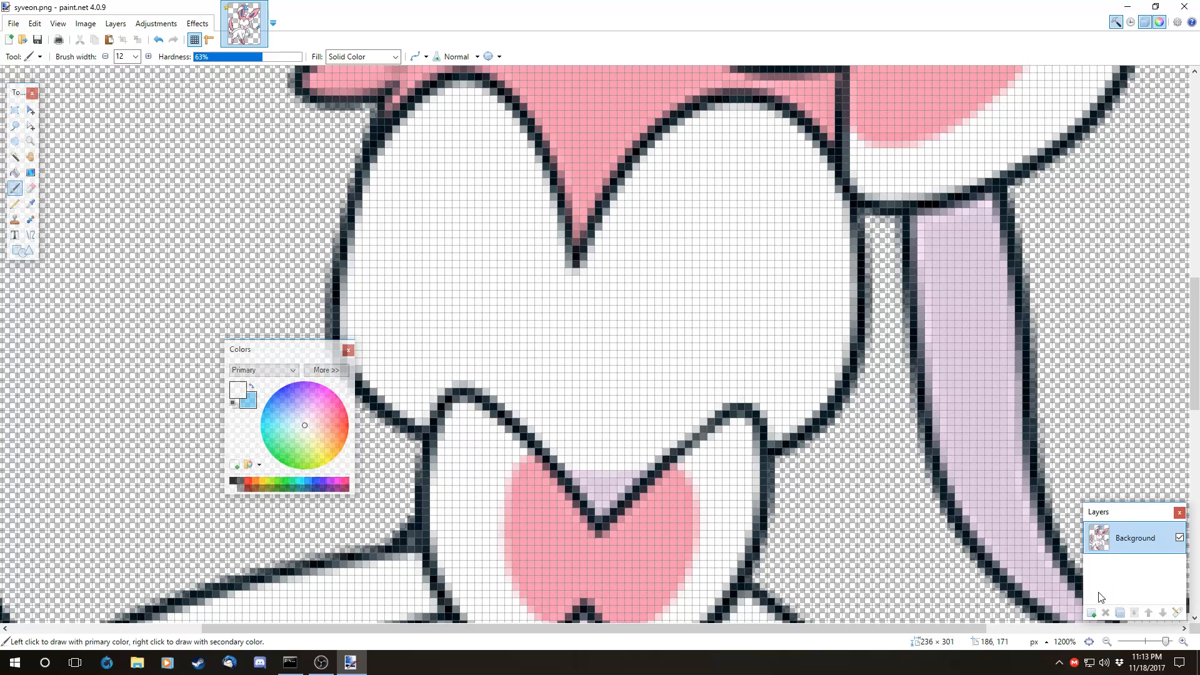
{"action": "left_click", "coordinate": [1093, 613]}
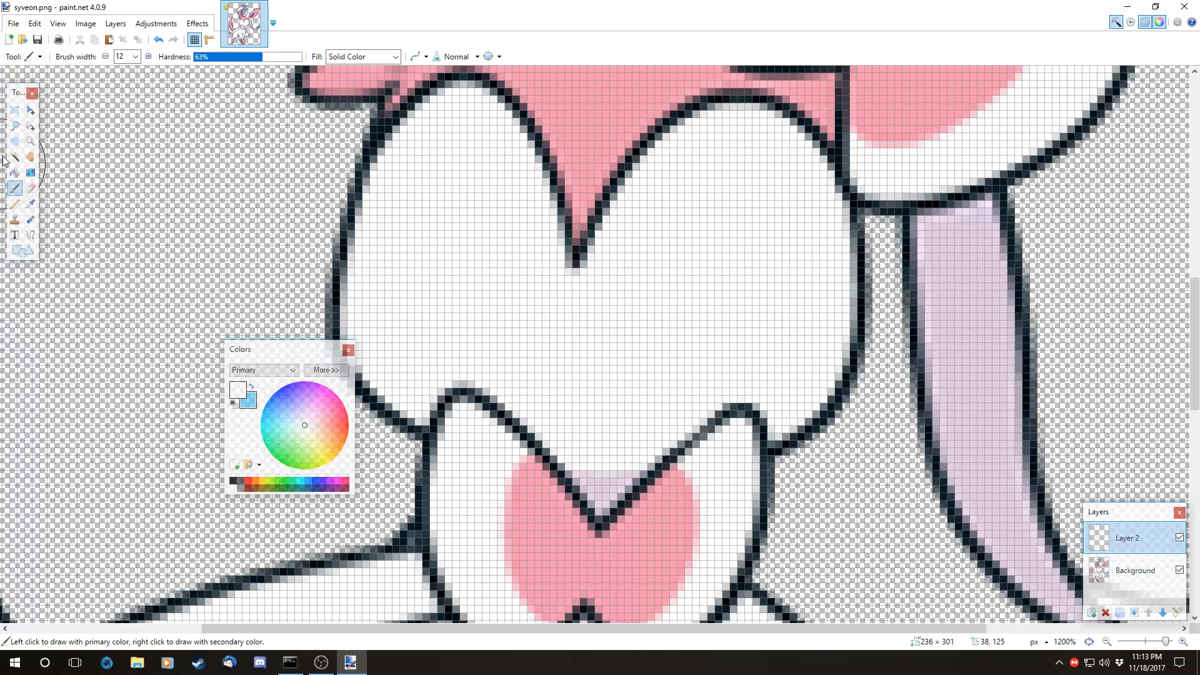
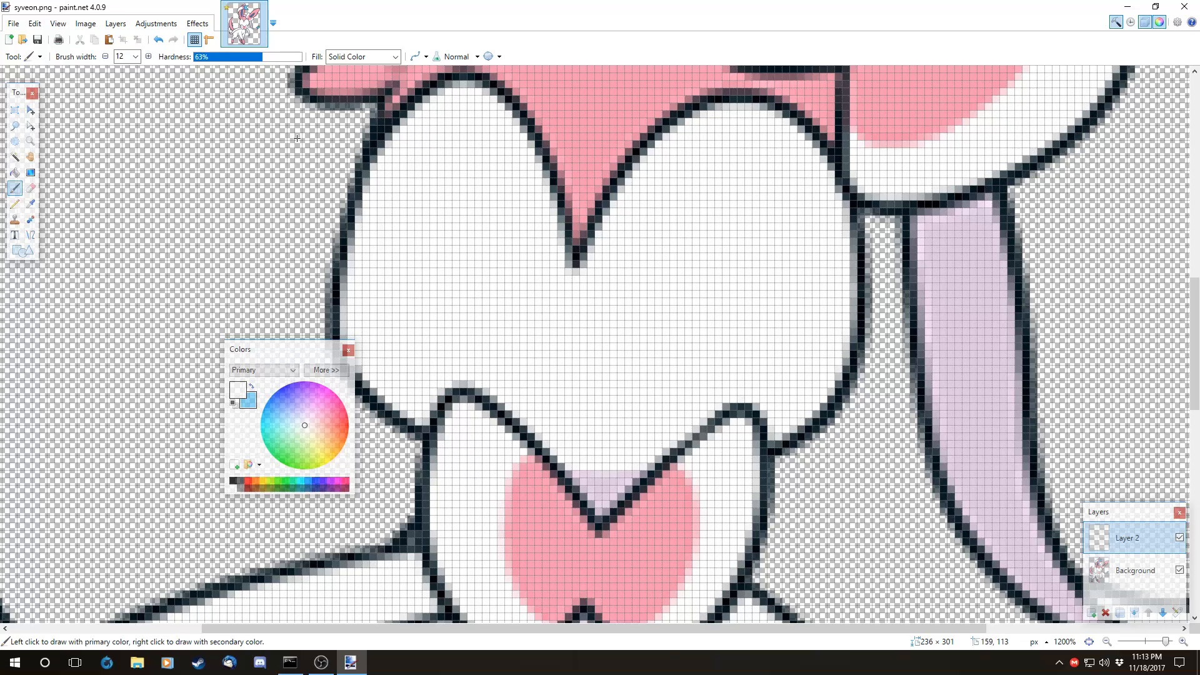
{"action": "left_click_drag", "start_coordinate": [259, 347], "coordinate": [119, 393]}
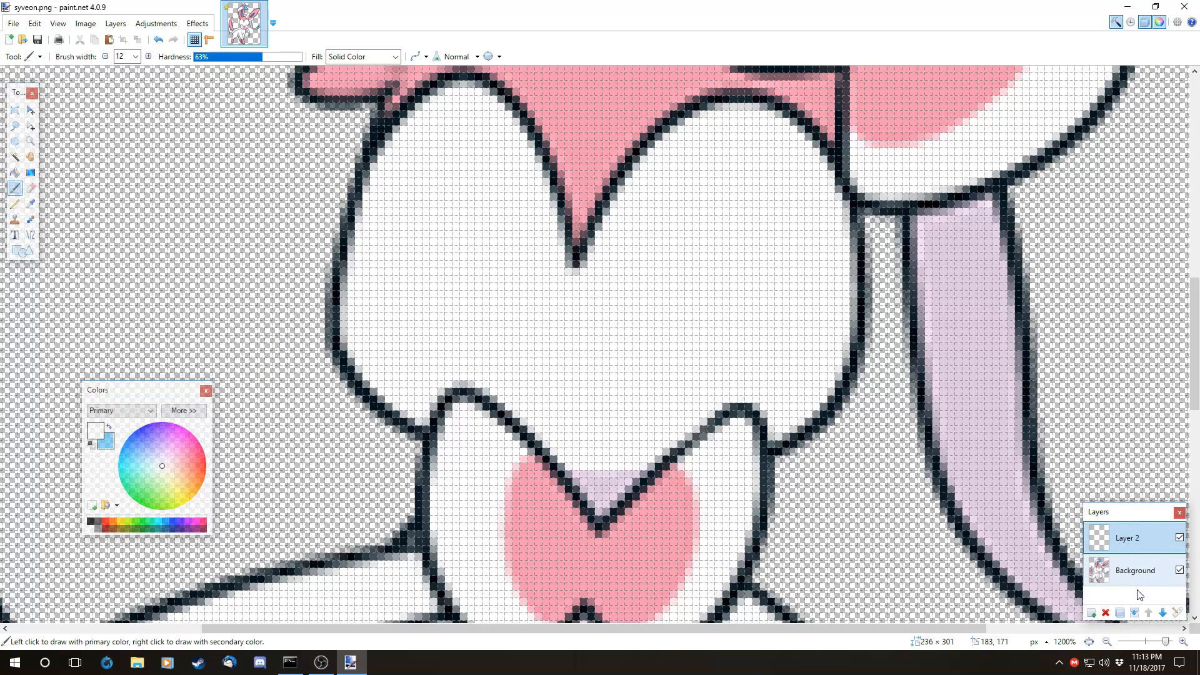
{"action": "left_click", "coordinate": [1178, 613]}
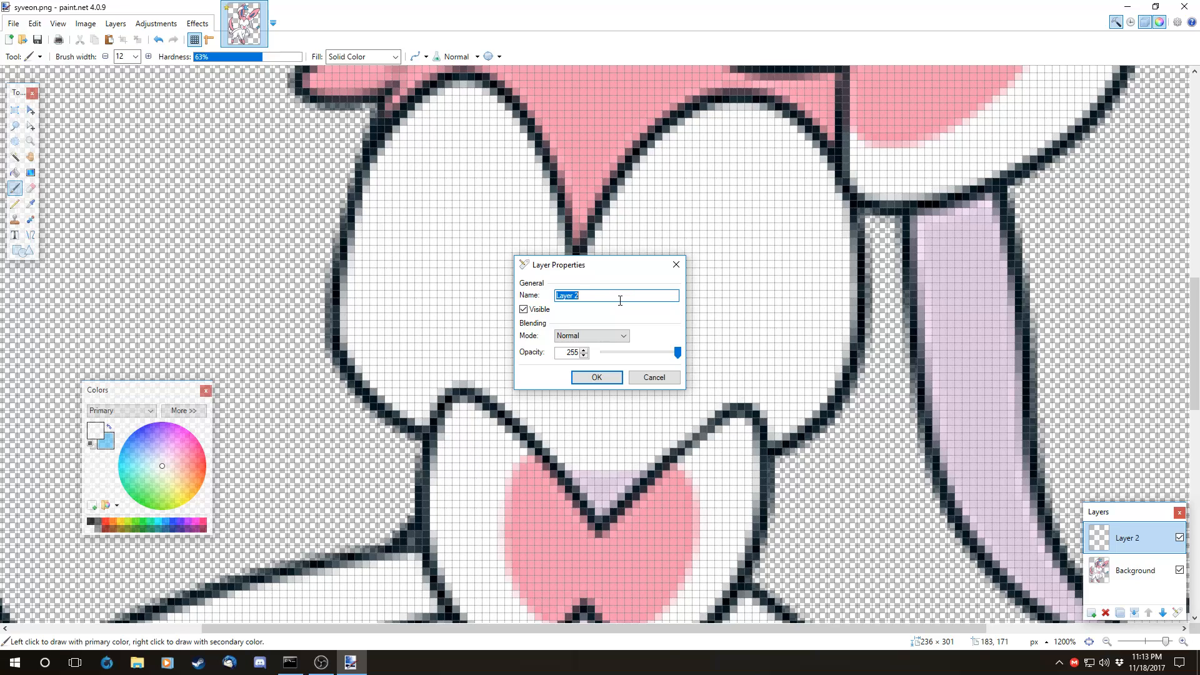
{"action": "key", "text": "Return"}
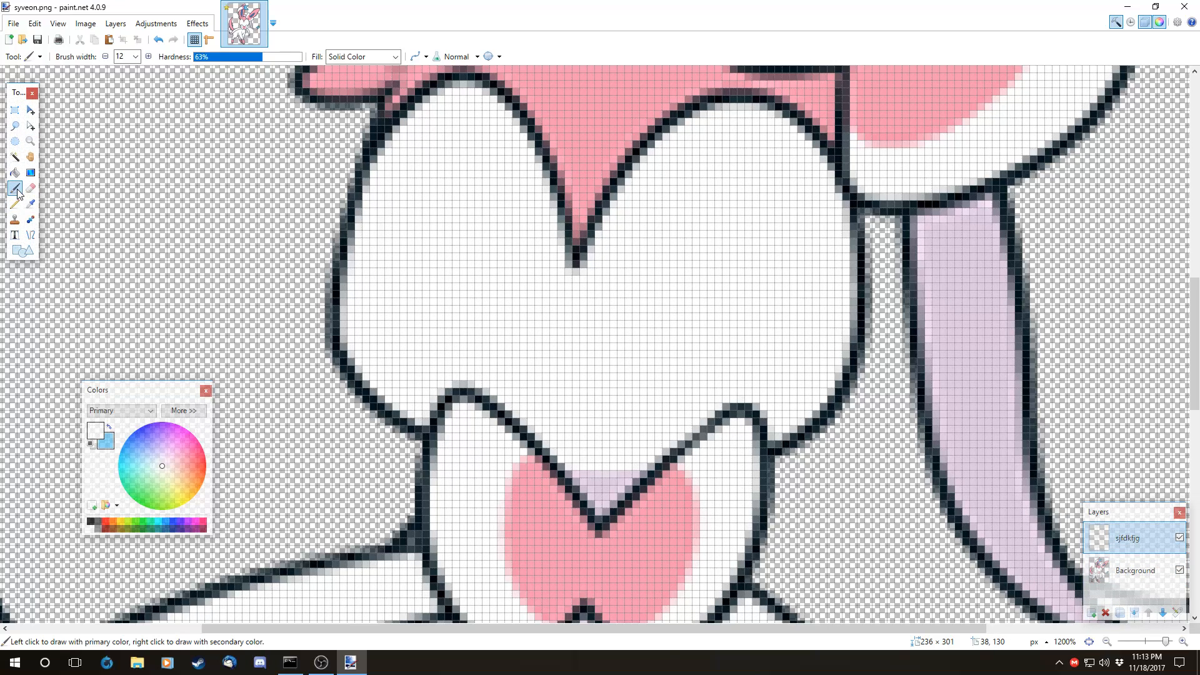
- Undo a trial white stroke on the new layer and paint a large blue blob over the face instead
{"action": "left_click", "coordinate": [550, 249]}
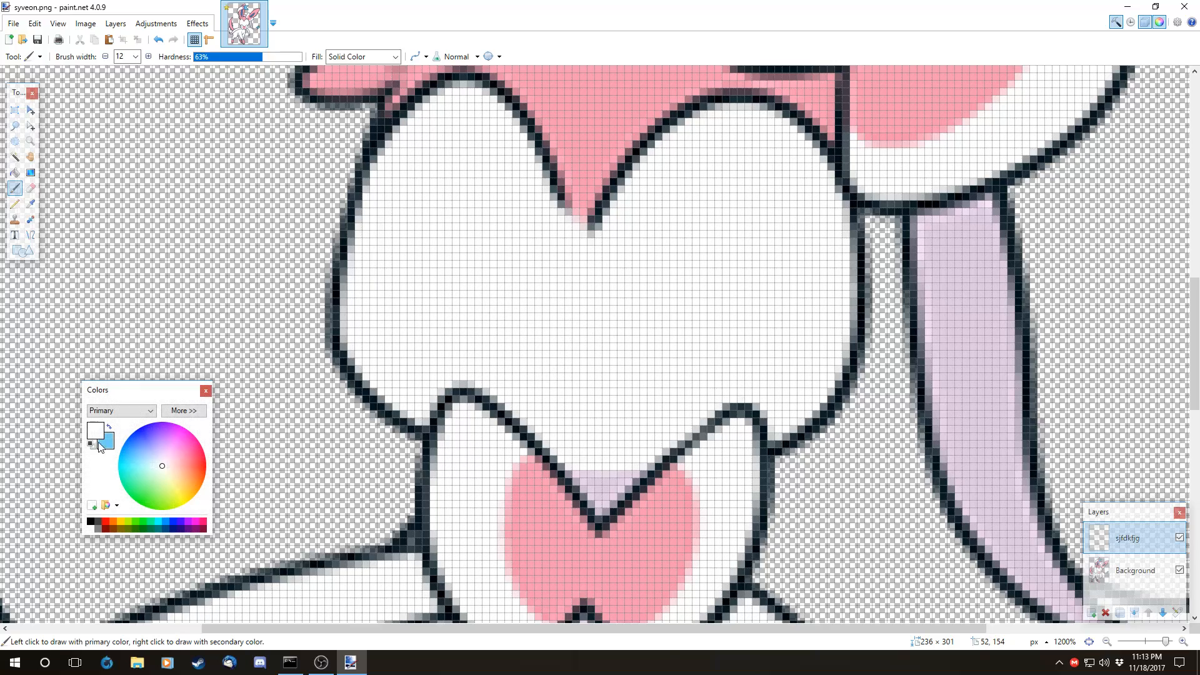
{"action": "key", "text": "ctrl+z"}
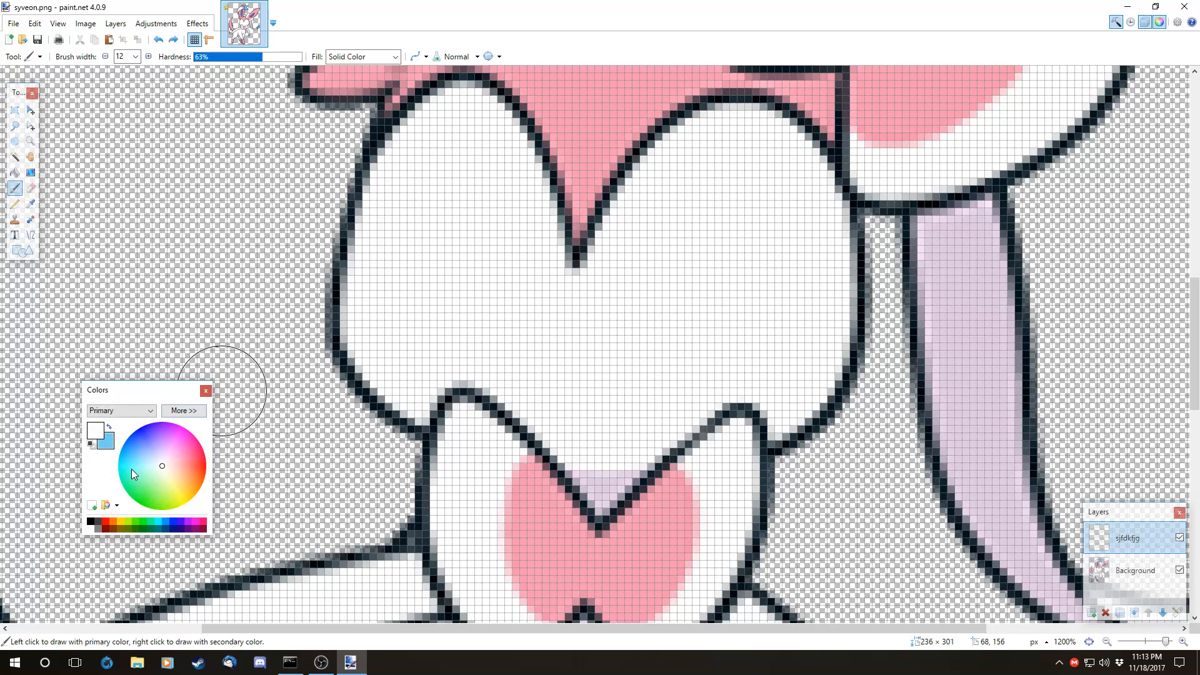
{"action": "left_click", "coordinate": [141, 428]}
{"action": "mouse_move", "coordinate": [461, 337]}
{"action": "left_mouse_down"}
{"action": "mouse_move", "coordinate": [651, 474]}
{"action": "mouse_move", "coordinate": [475, 268]}
{"action": "mouse_move", "coordinate": [531, 312]}
{"action": "mouse_move", "coordinate": [378, 433]}
{"action": "mouse_move", "coordinate": [692, 273]}
{"action": "mouse_move", "coordinate": [405, 301]}
{"action": "mouse_move", "coordinate": [855, 383]}
{"action": "mouse_move", "coordinate": [451, 434]}
{"action": "mouse_move", "coordinate": [654, 236]}
{"action": "mouse_move", "coordinate": [461, 246]}
{"action": "mouse_move", "coordinate": [493, 262]}
{"action": "mouse_move", "coordinate": [493, 160]}
{"action": "mouse_move", "coordinate": [367, 249]}
{"action": "mouse_move", "coordinate": [499, 250]}
{"action": "mouse_move", "coordinate": [525, 284]}
{"action": "mouse_move", "coordinate": [524, 230]}
{"action": "left_mouse_up"}
- Shift the blue blob with Move Selected Pixels, merge its layer down into Background and try moving the merged picture
{"action": "left_click", "coordinate": [30, 110]}
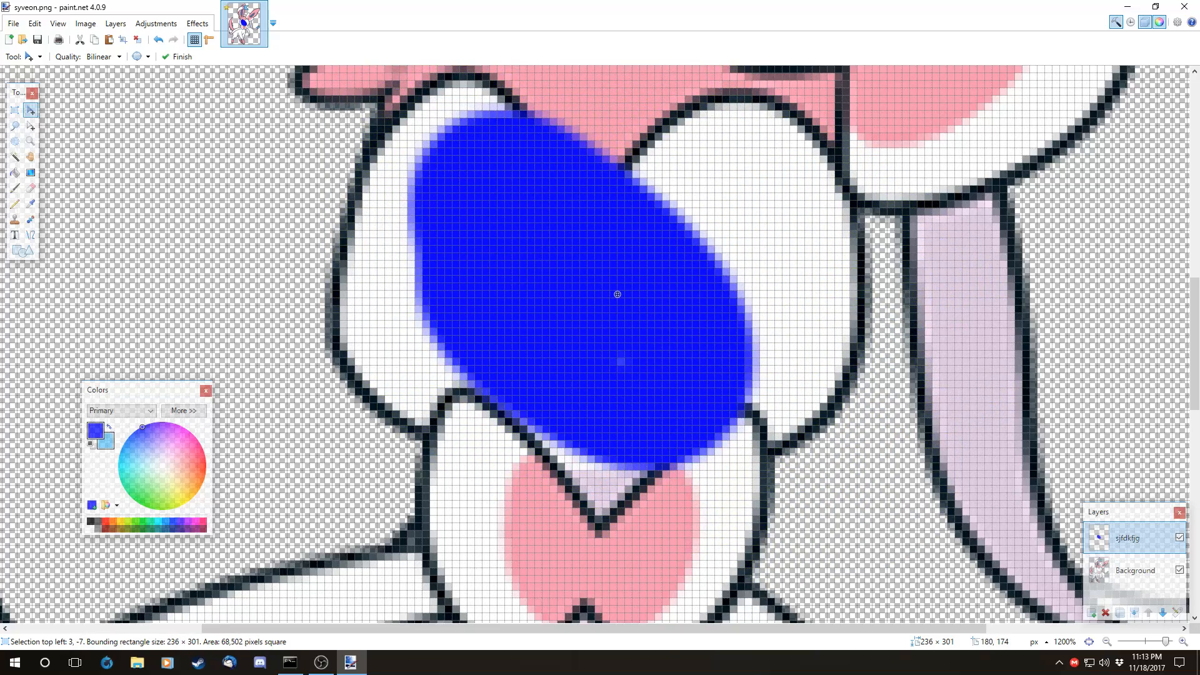
{"action": "left_click", "coordinate": [1135, 612]}
{"action": "left_click_drag", "start_coordinate": [688, 394], "coordinate": [634, 329]}
- Undo the merge, the moves, the blue paint and the added layer
{"action": "key", "text": "ctrl+z"}
{"action": "key", "text": "ctrl+z"}
{"action": "key", "text": "ctrl+z"}
{"action": "key", "text": "ctrl+z"}
{"action": "key", "text": "ctrl+z"}
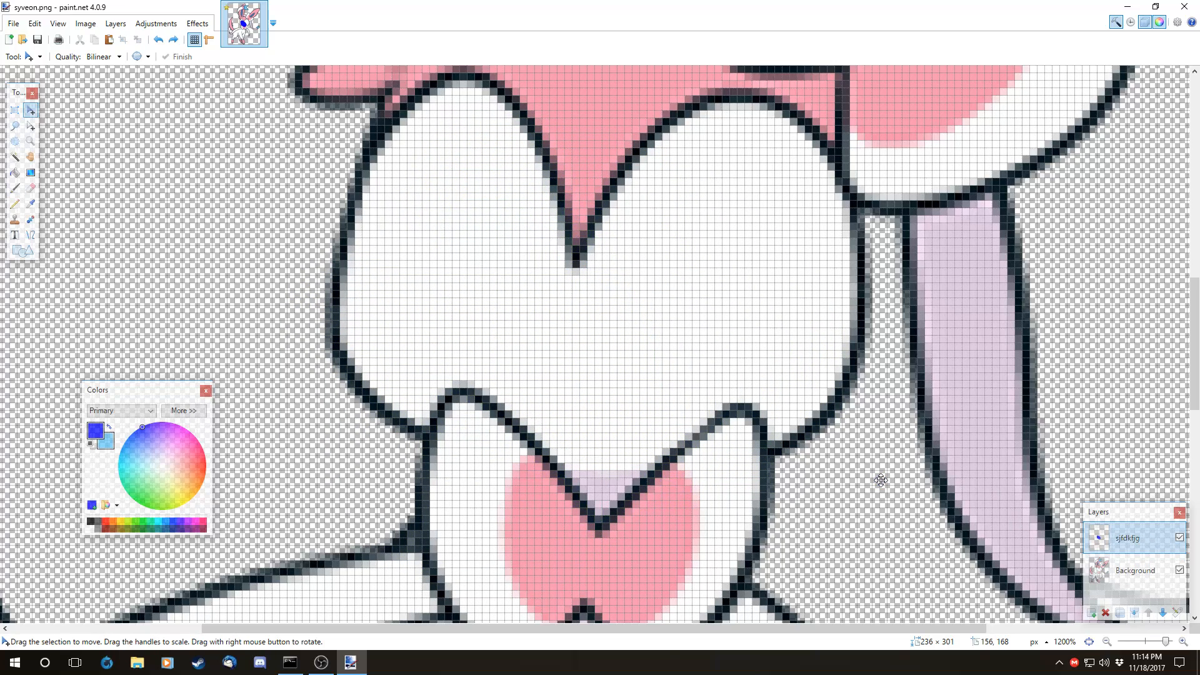
{"action": "key", "text": "ctrl+z"}
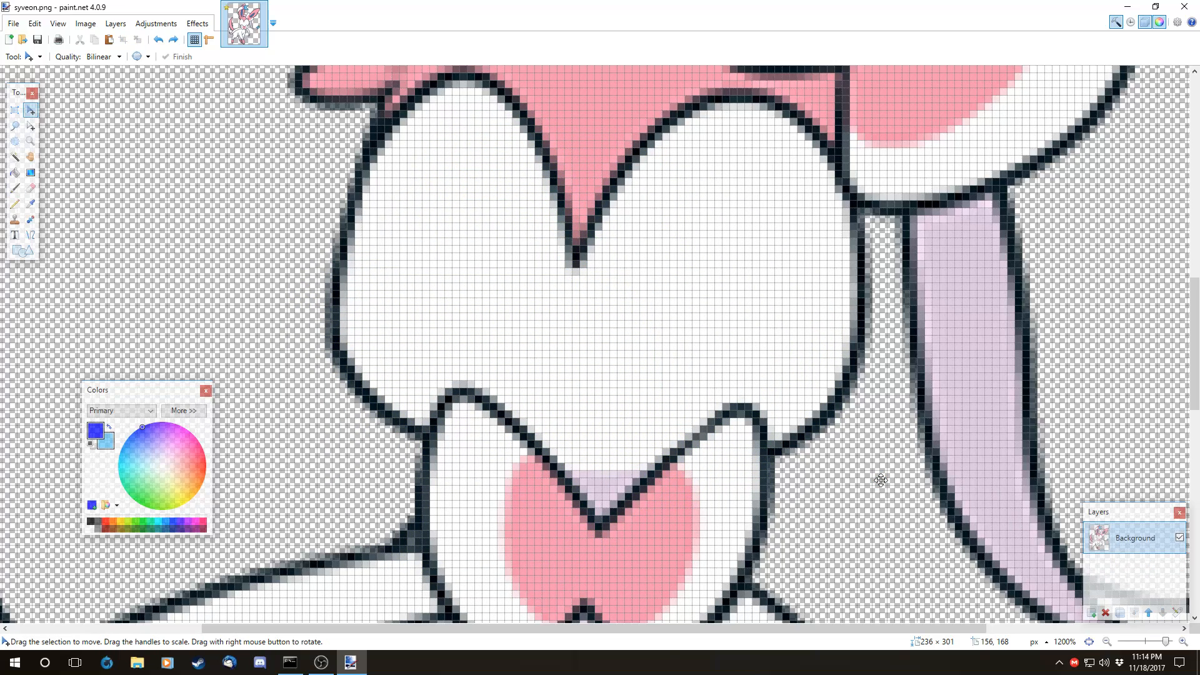
- Add the yellow emoji image from the desktop to the syveon picture as a new layer
{"action": "double_click", "coordinate": [547, 17]}
{"action": "mouse_move", "coordinate": [63, 339]}
{"action": "left_mouse_down"}
{"action": "mouse_move", "coordinate": [232, 315]}
{"action": "mouse_move", "coordinate": [604, 320]}
{"action": "left_mouse_up"}
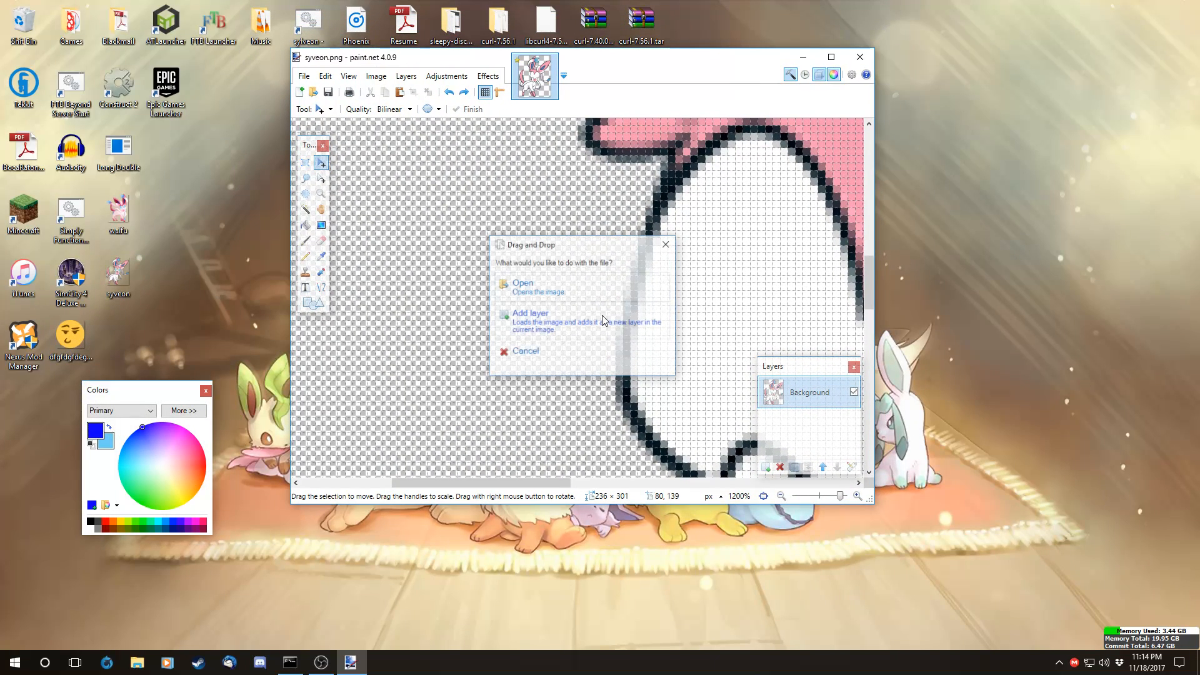
{"action": "left_click", "coordinate": [579, 331]}
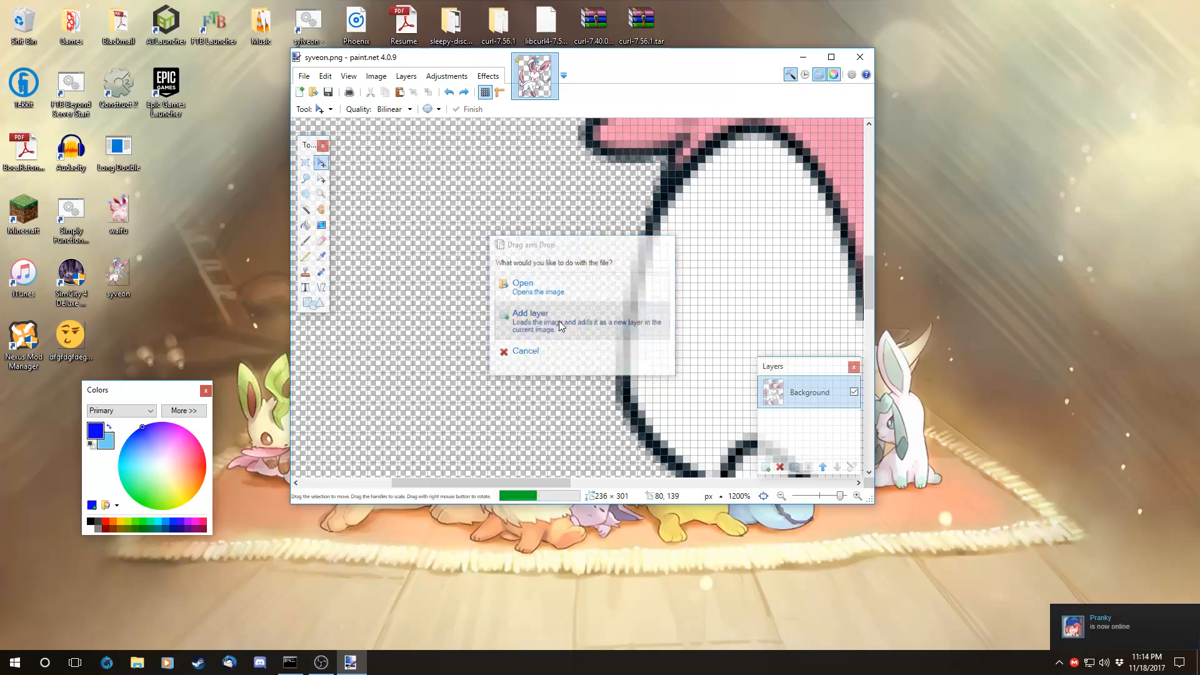
{"action": "left_click", "coordinate": [832, 57]}
{"action": "scroll", "coordinate": [141, 203], "scroll_direction": "up", "scroll_amount": 2}
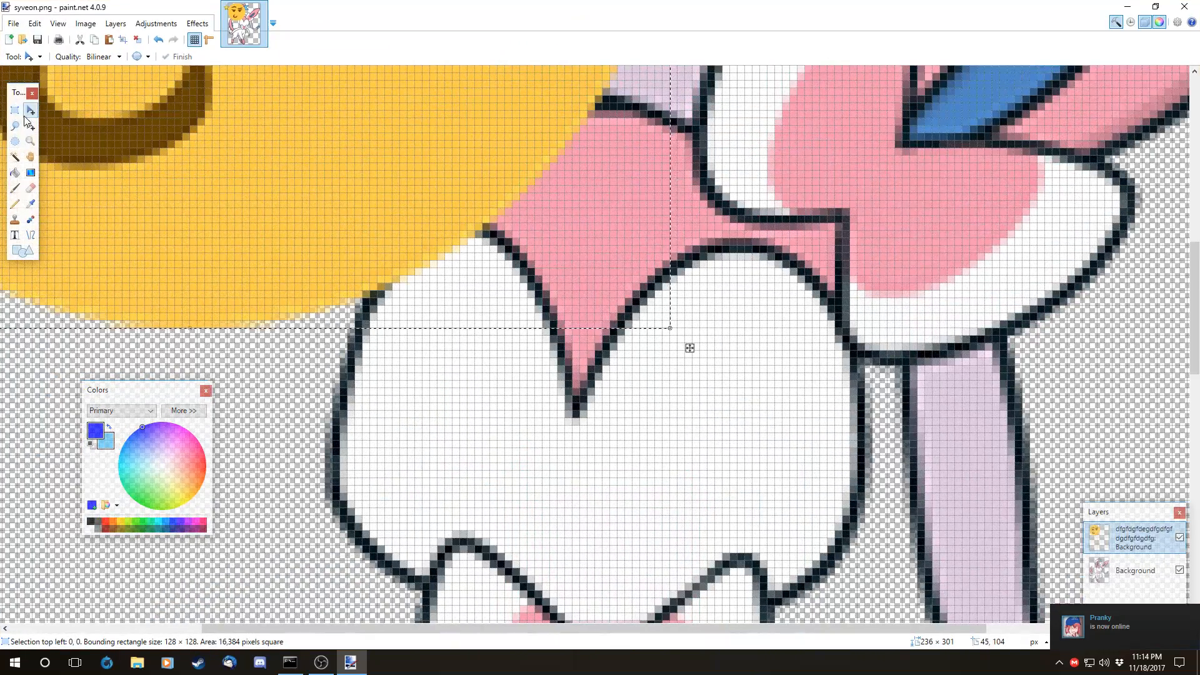
- Move the emoji over the middle of the syveon, with its selection's upper-left corner at 64, 124
{"action": "left_click_drag", "start_coordinate": [340, 163], "coordinate": [732, 589]}
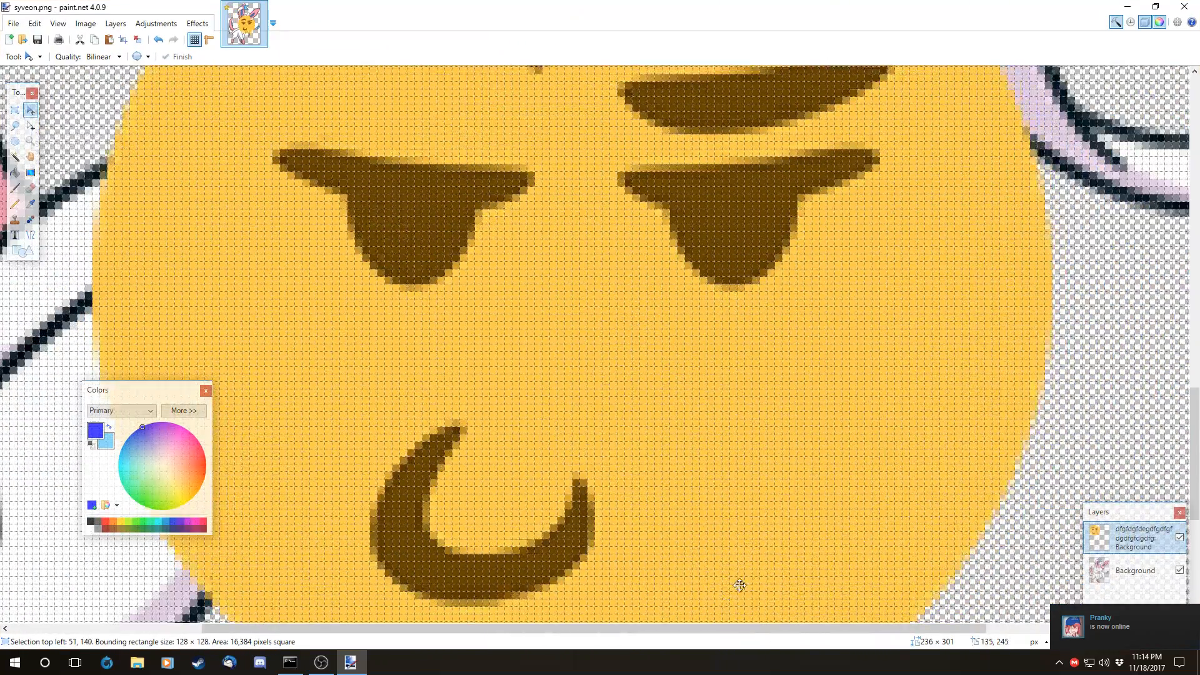
{"action": "scroll", "coordinate": [713, 418], "scroll_direction": "down", "scroll_amount": 2}
{"action": "scroll", "coordinate": [710, 423], "scroll_direction": "down", "scroll_amount": 3}
{"action": "left_click_drag", "start_coordinate": [652, 348], "coordinate": [689, 378]}
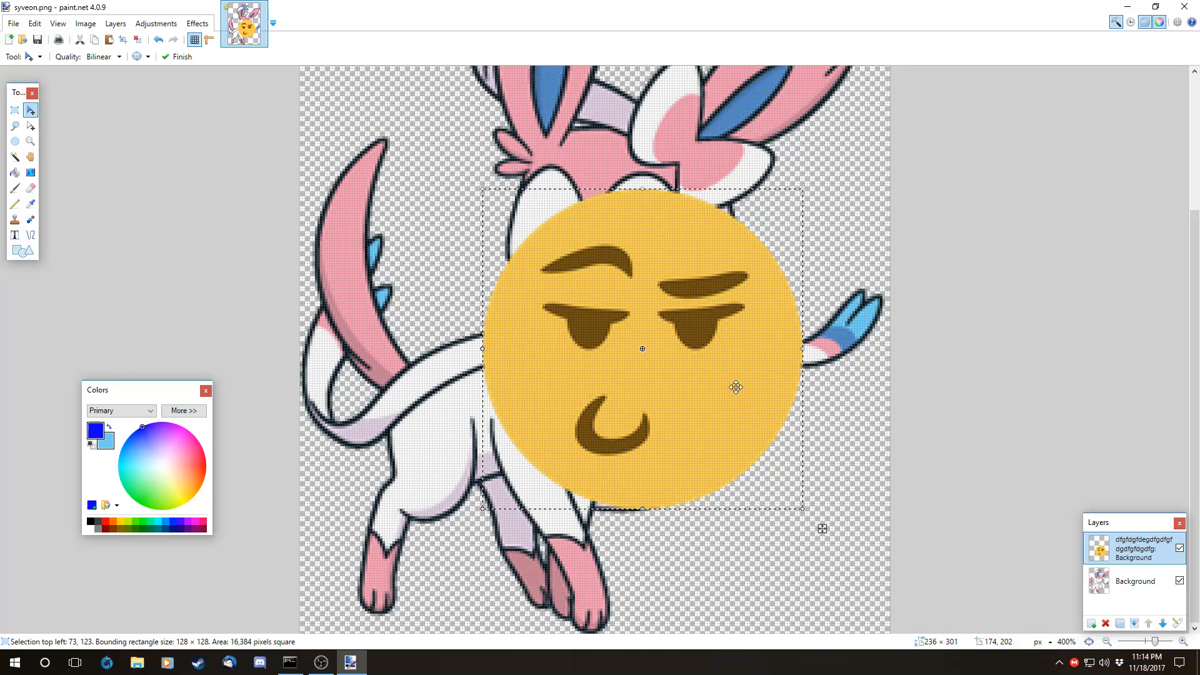
{"action": "left_click_drag", "start_coordinate": [705, 389], "coordinate": [683, 392]}
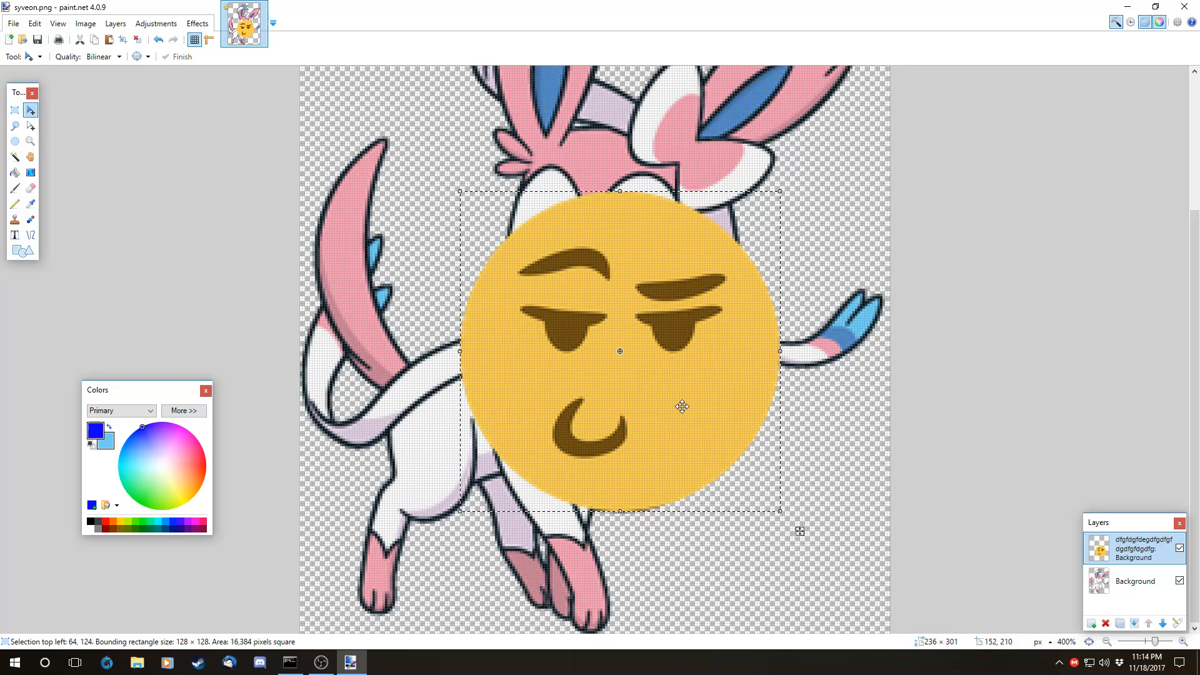
- Select the emoji's yellow face with the Magic Wand at 63% tolerance and delete it, keeping only the brown features
{"action": "left_click", "coordinate": [17, 157]}
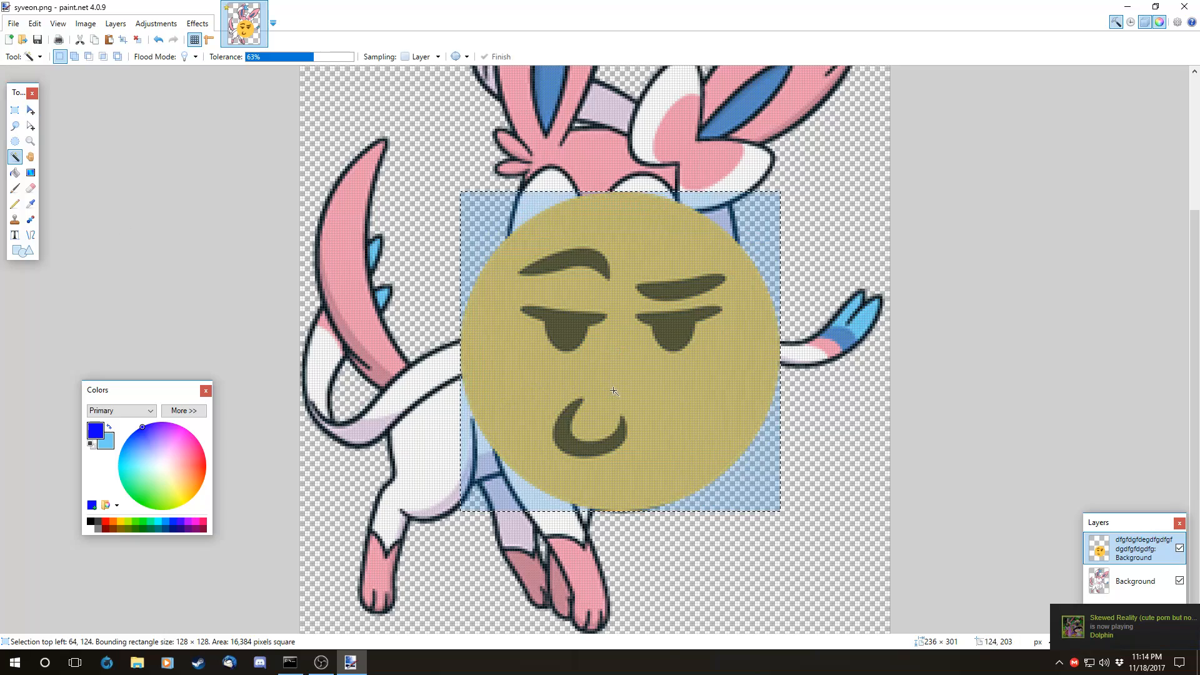
{"action": "left_click", "coordinate": [653, 404]}
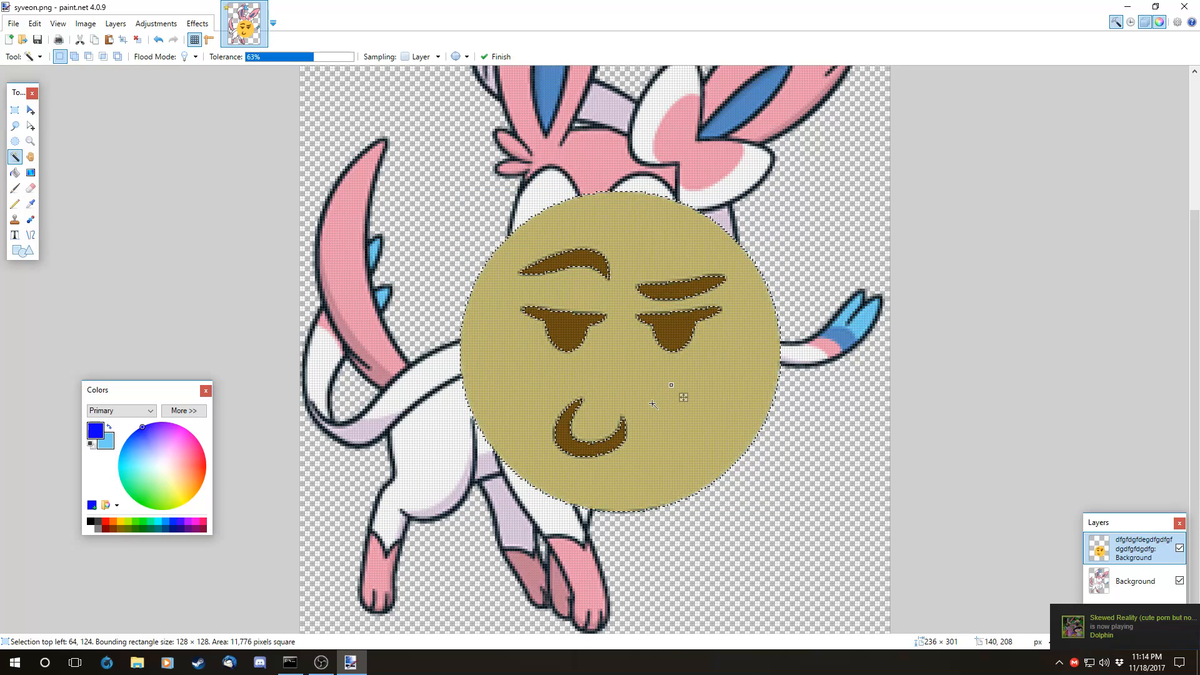
{"action": "mouse_move", "coordinate": [322, 57]}
{"action": "left_mouse_down"}
{"action": "mouse_move", "coordinate": [338, 59]}
{"action": "mouse_move", "coordinate": [321, 63]}
{"action": "left_mouse_up"}
{"action": "left_click_drag", "start_coordinate": [317, 59], "coordinate": [314, 62]}
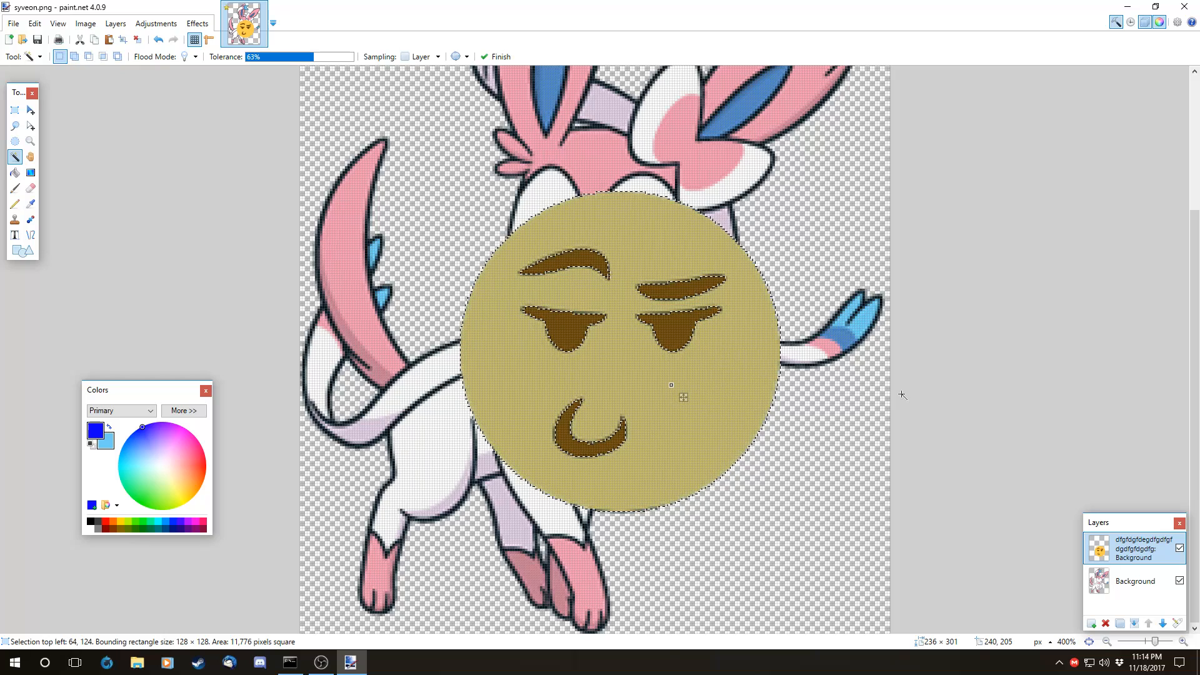
{"action": "key", "text": "Delete"}
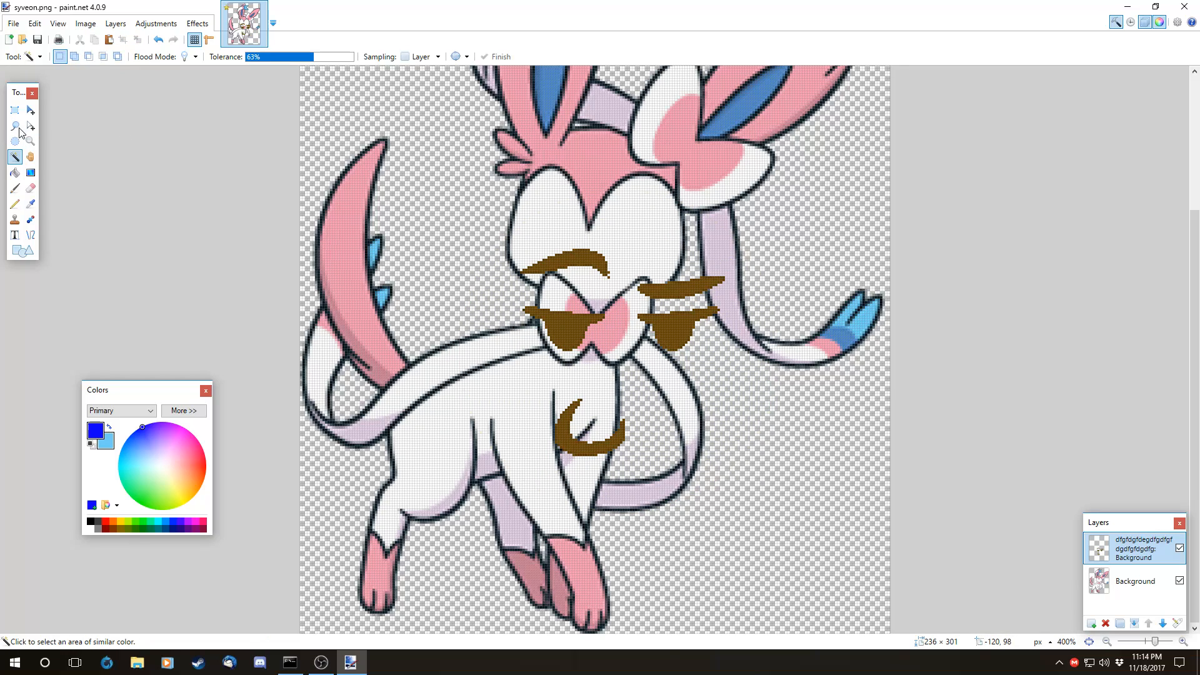
- Try moving the leftover brown features, and undo both the move and the deletion of the yellow face
{"action": "left_click", "coordinate": [30, 110]}
{"action": "left_click_drag", "start_coordinate": [574, 346], "coordinate": [635, 255]}
{"action": "key", "text": "ctrl+z"}
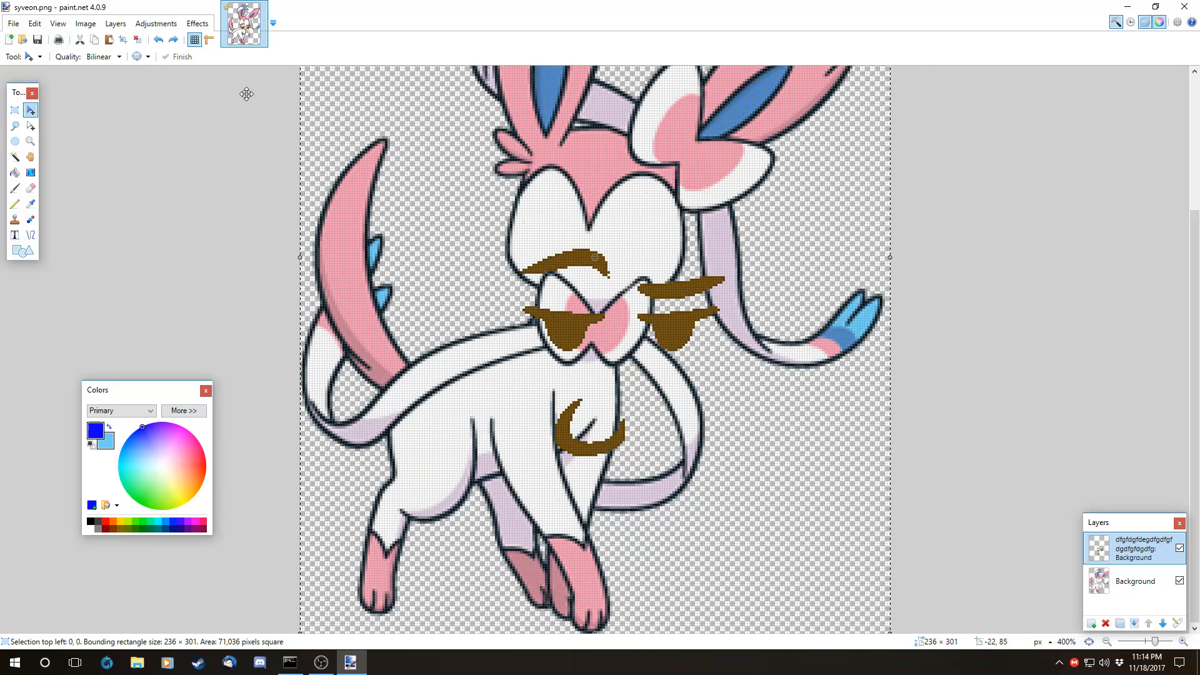
{"action": "key", "text": "ctrl+z"}
- Try deleting the yellow face with the Magic Wand tolerance lowered to 19%, and undo the deletion
{"action": "key", "text": "s"}
{"action": "left_click", "coordinate": [681, 395]}
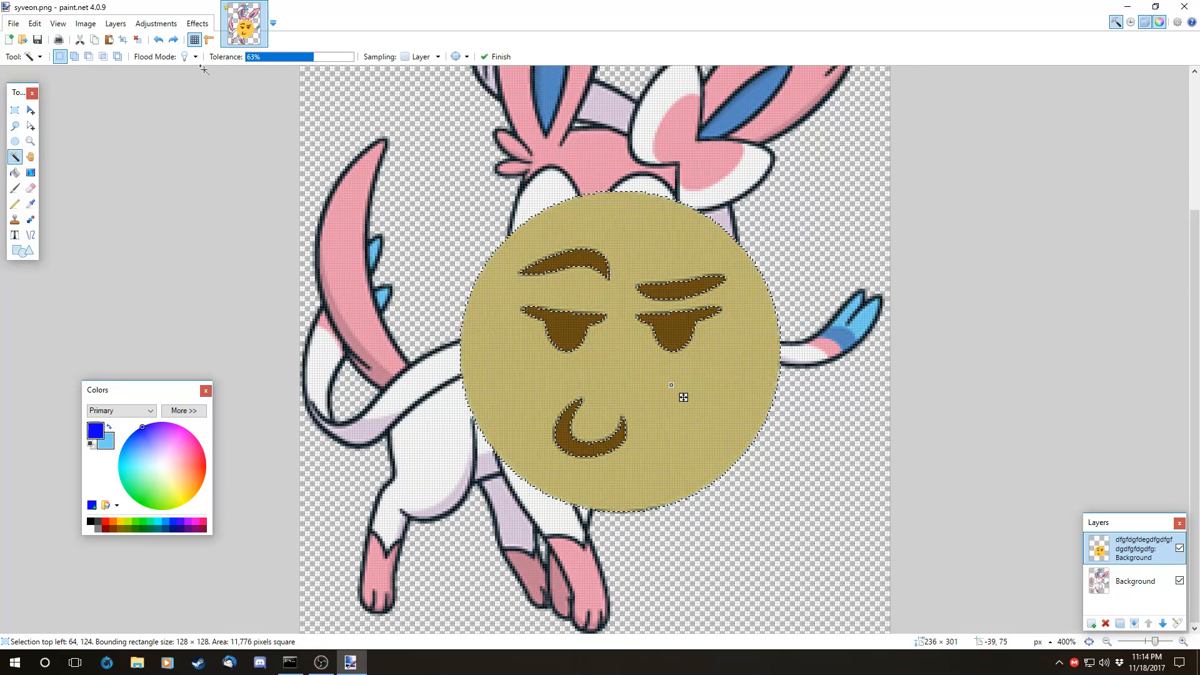
{"action": "left_click", "coordinate": [300, 57]}
{"action": "left_click_drag", "start_coordinate": [300, 57], "coordinate": [265, 61]}
{"action": "key", "text": "Delete"}
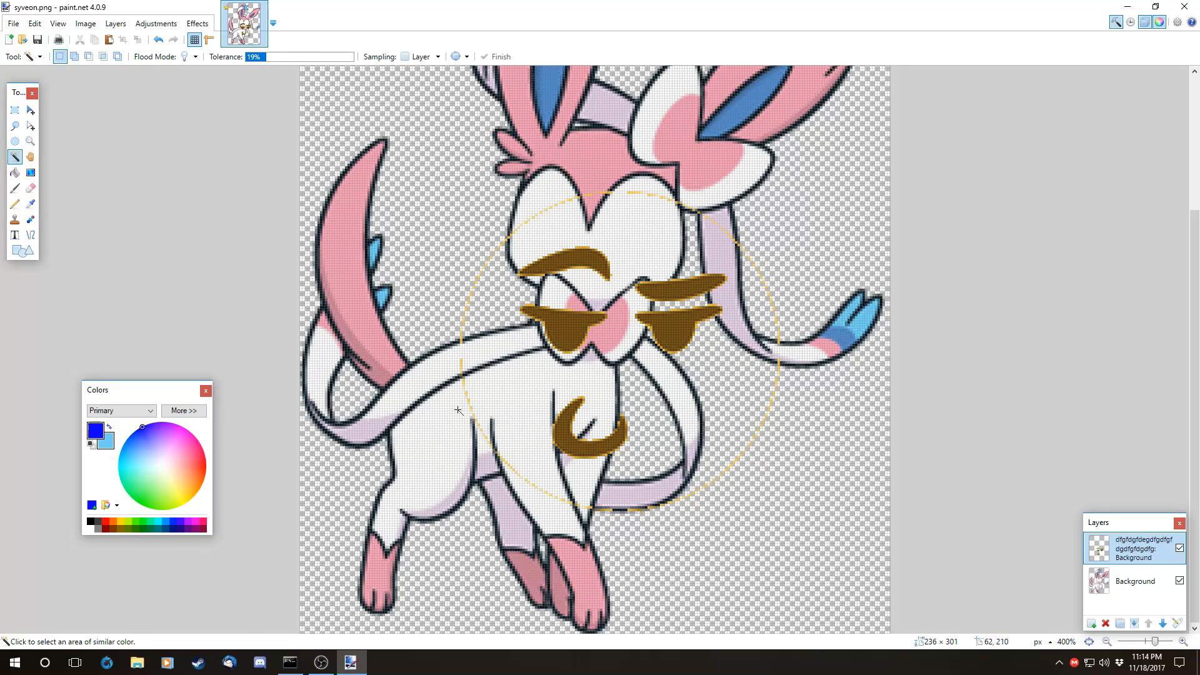
{"action": "key", "text": "ctrl+z"}
- Raise the Magic Wand tolerance to 61% and delete the emoji's yellow face
{"action": "mouse_move", "coordinate": [272, 63]}
{"action": "left_mouse_down"}
{"action": "mouse_move", "coordinate": [350, 63]}
{"action": "mouse_move", "coordinate": [275, 63]}
{"action": "left_mouse_up"}
{"action": "left_click", "coordinate": [636, 252]}
{"action": "key", "text": "Delete"}
{"action": "key", "text": "ctrl+z"}
{"action": "mouse_move", "coordinate": [310, 59]}
{"action": "left_mouse_down"}
{"action": "mouse_move", "coordinate": [345, 58]}
{"action": "mouse_move", "coordinate": [313, 60]}
{"action": "left_mouse_up"}
{"action": "key", "text": "Delete"}
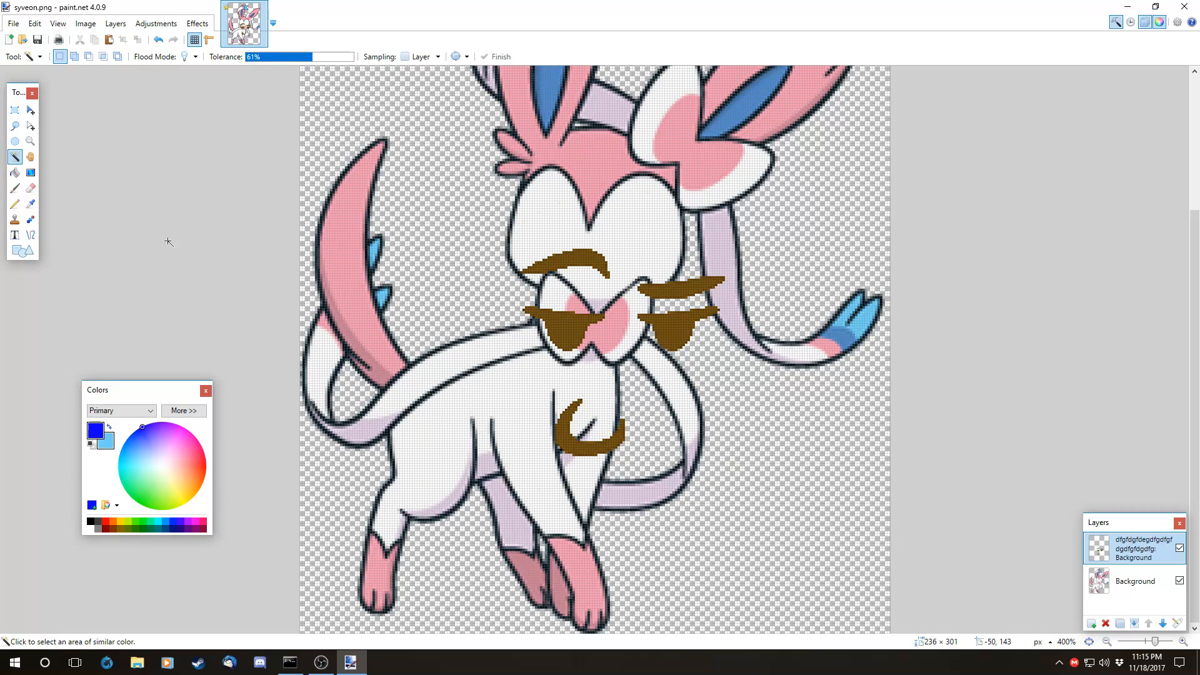
- Fill the brown eyebrows, eyes and mouth with solid black using the Paint Bucket
{"action": "key", "text": "f"}
{"action": "left_click", "coordinate": [91, 522]}
{"action": "left_click", "coordinate": [577, 260]}
{"action": "left_click", "coordinate": [686, 292]}
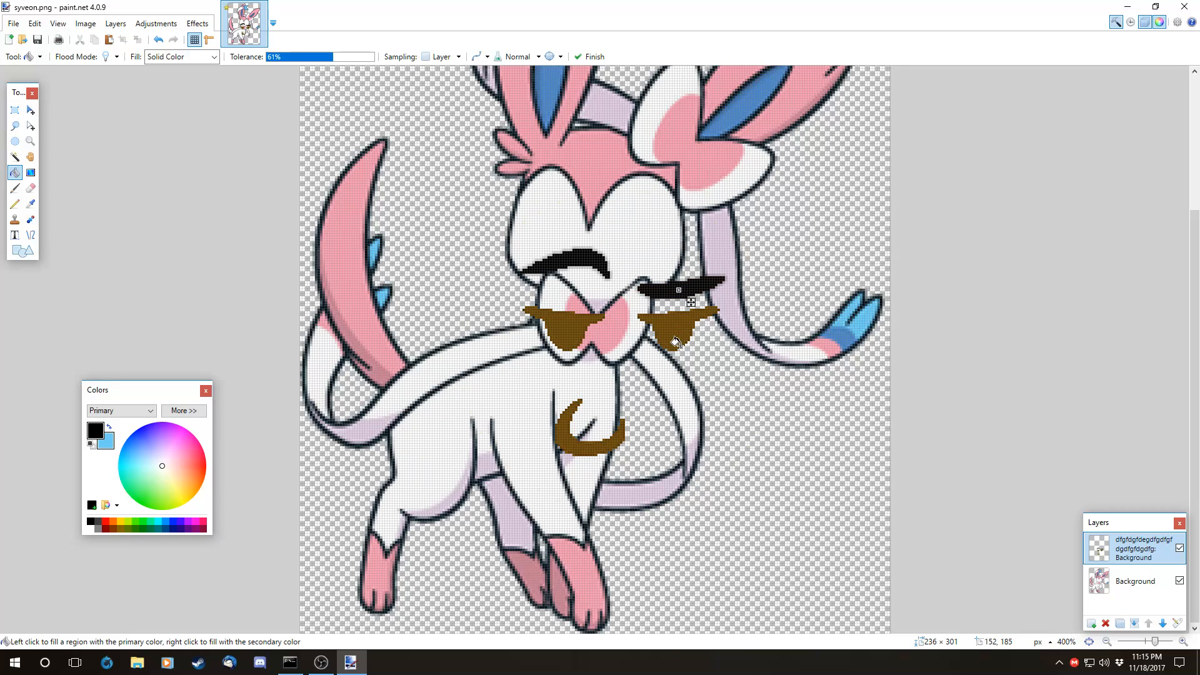
{"action": "left_click", "coordinate": [678, 338]}
{"action": "left_click", "coordinate": [562, 327]}
{"action": "left_click", "coordinate": [577, 452]}
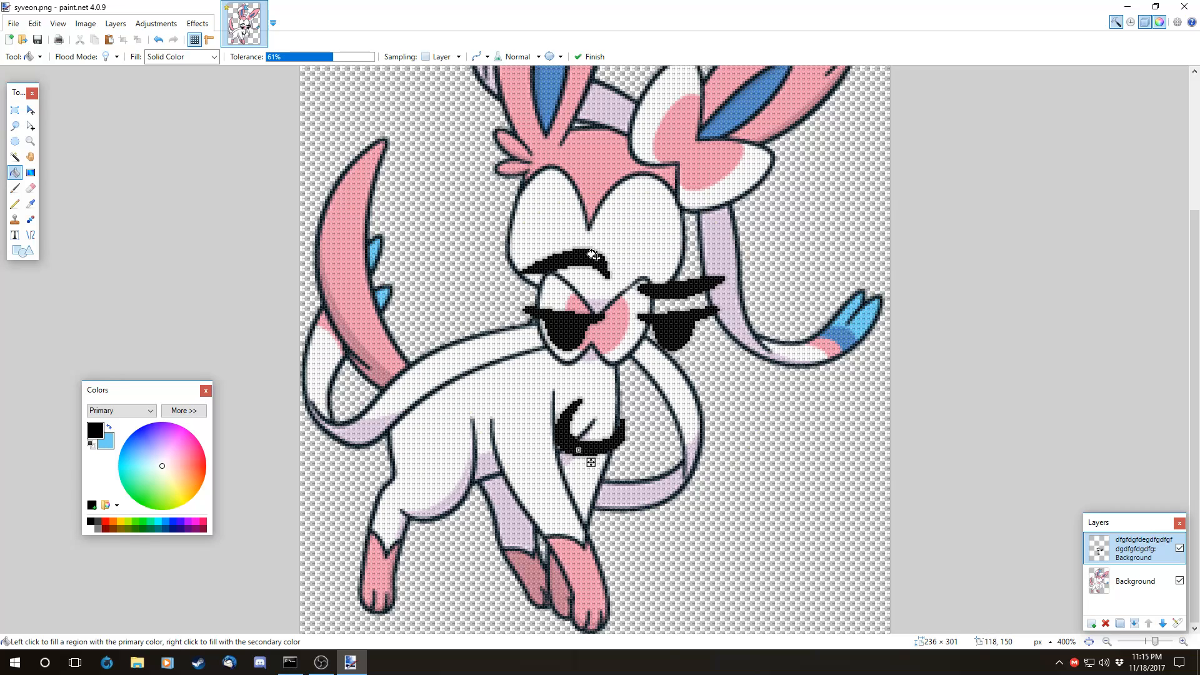
- Move the black features layer onto the syveon's face, with its selection's upper-left corner at -14, -11
{"action": "left_click", "coordinate": [15, 110]}
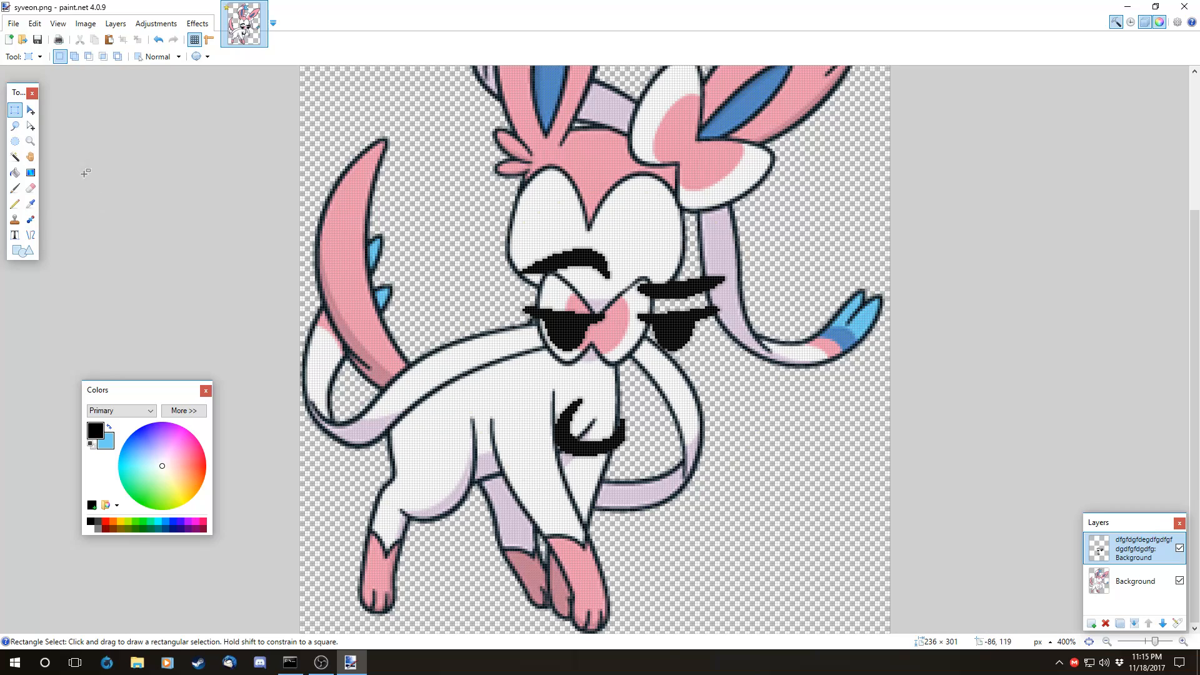
{"action": "left_click", "coordinate": [31, 110]}
{"action": "left_click_drag", "start_coordinate": [566, 330], "coordinate": [603, 356]}
{"action": "left_click", "coordinate": [31, 188]}
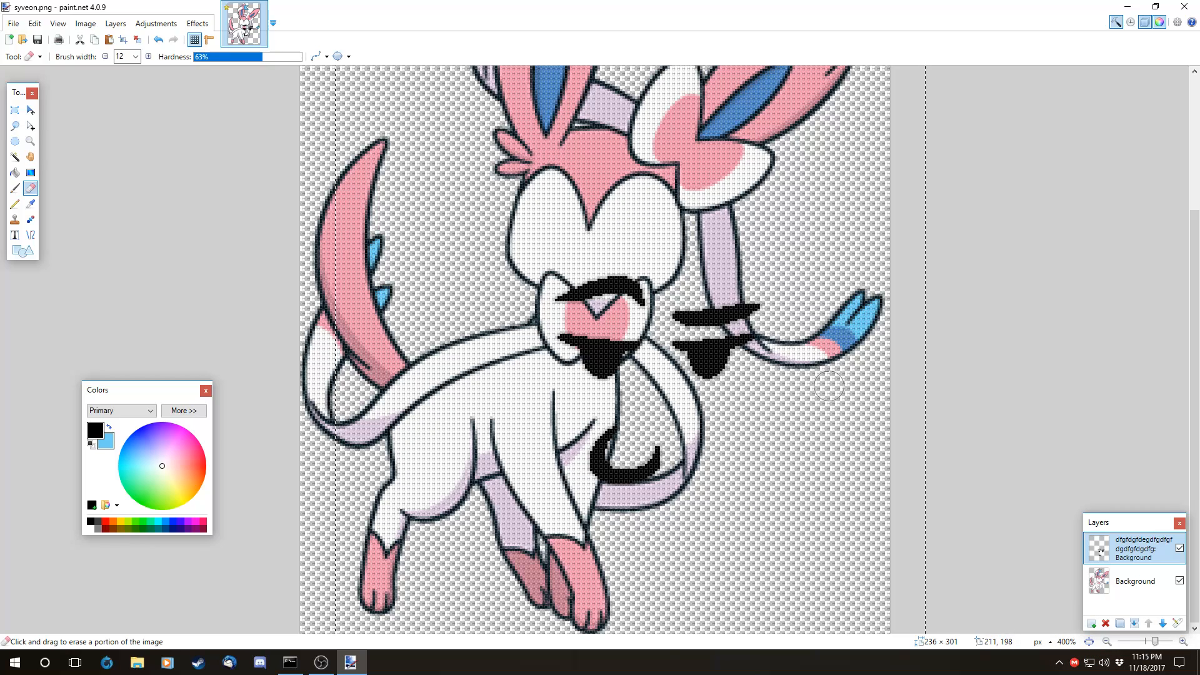
{"action": "left_click", "coordinate": [31, 110]}
{"action": "left_click_drag", "start_coordinate": [593, 303], "coordinate": [529, 269]}
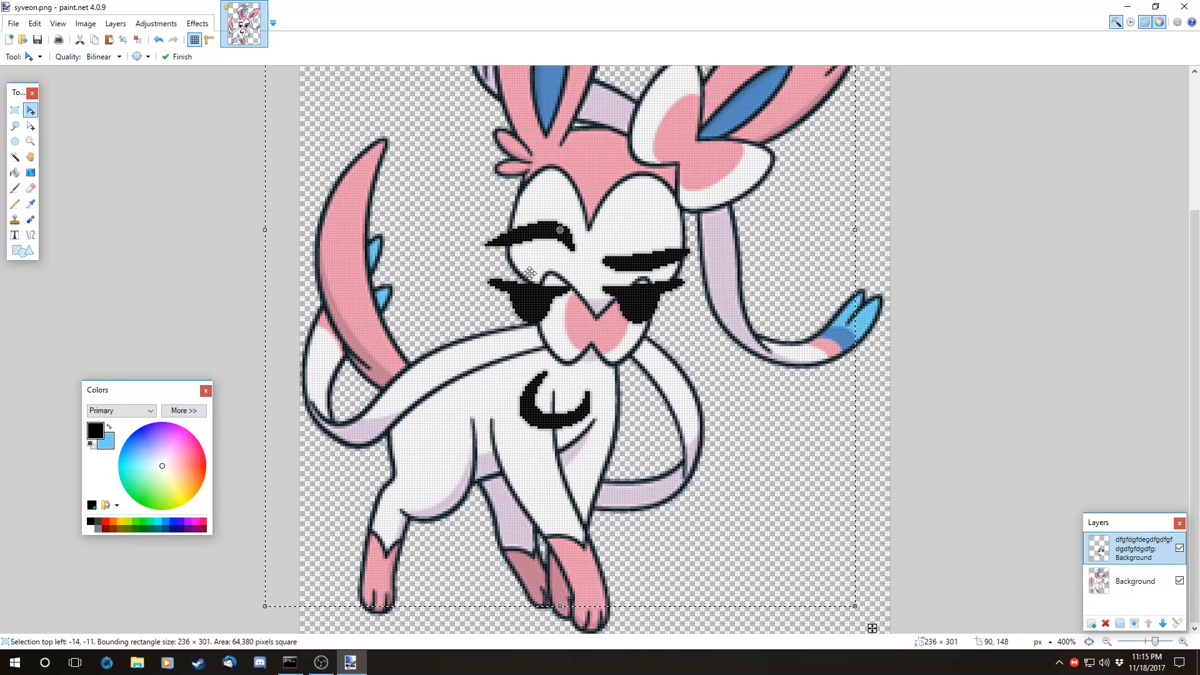
- Select the black features with a rectangle, scale it to 58 × 53 pixels and place it over the head at 89, 117
{"action": "key", "text": "s"}
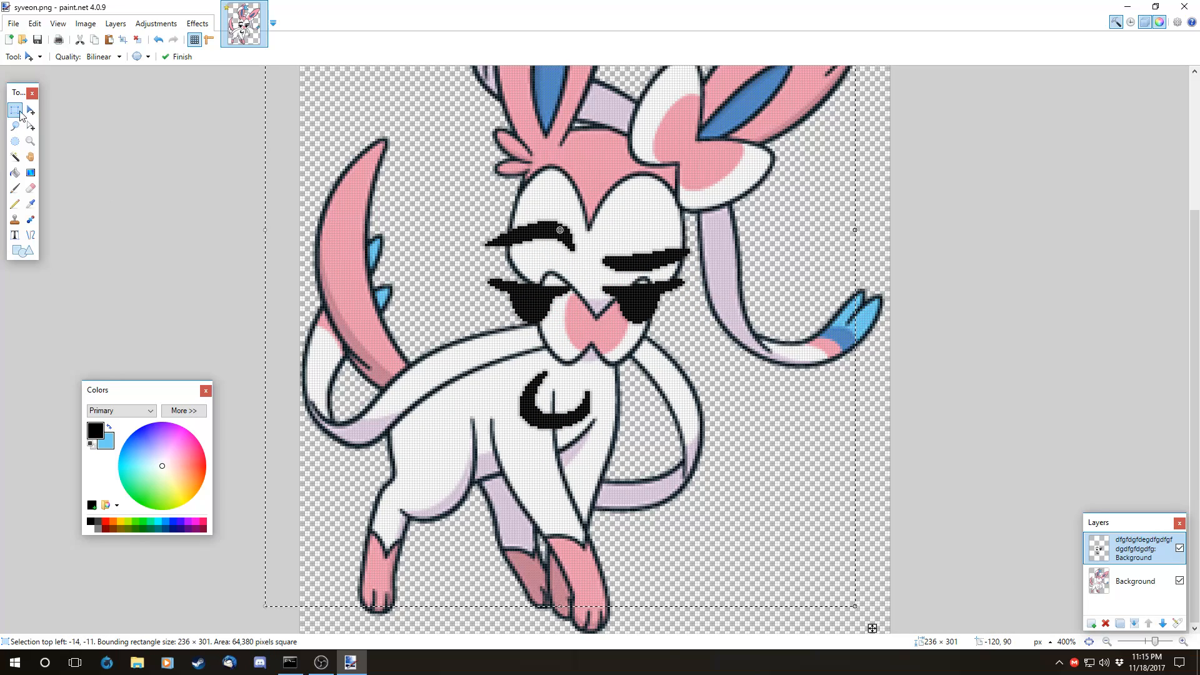
{"action": "left_click_drag", "start_coordinate": [458, 209], "coordinate": [713, 441]}
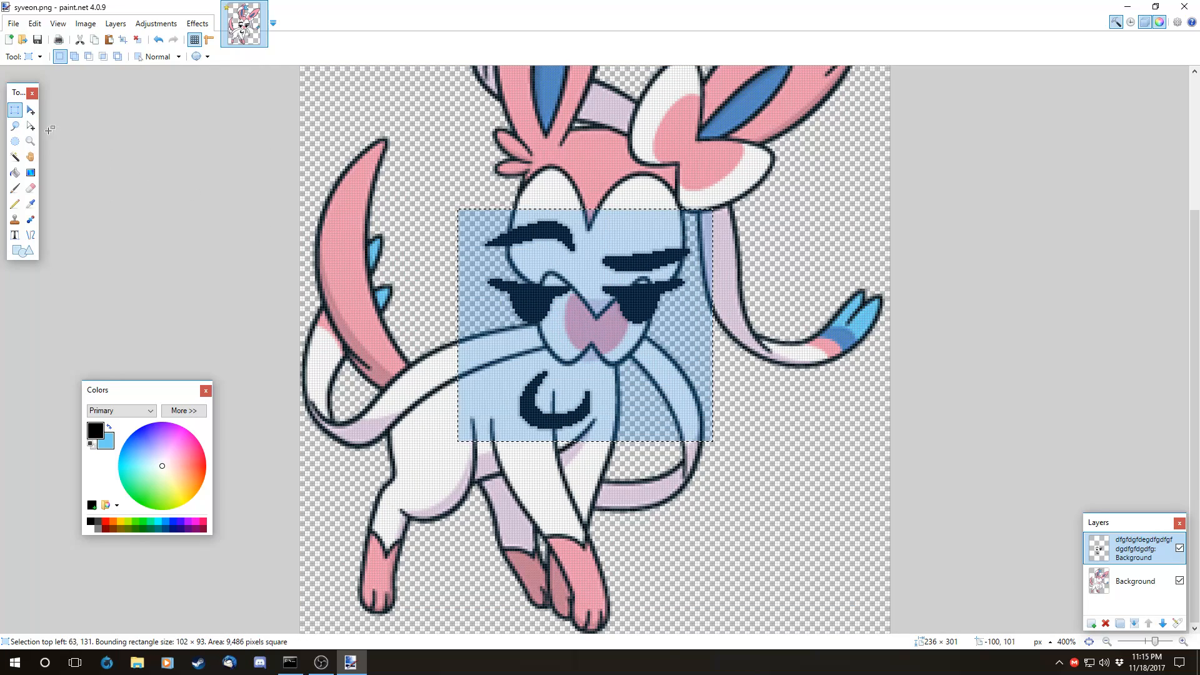
{"action": "left_click", "coordinate": [29, 111]}
{"action": "left_click_drag", "start_coordinate": [714, 327], "coordinate": [633, 239]}
{"action": "left_click_drag", "start_coordinate": [617, 250], "coordinate": [665, 248]}
- Select the eye and eyebrow beside the tail with a 27 × 30 pixel rectangle and move them to 85, 121
{"action": "scroll", "coordinate": [683, 251], "scroll_direction": "up", "scroll_amount": 4}
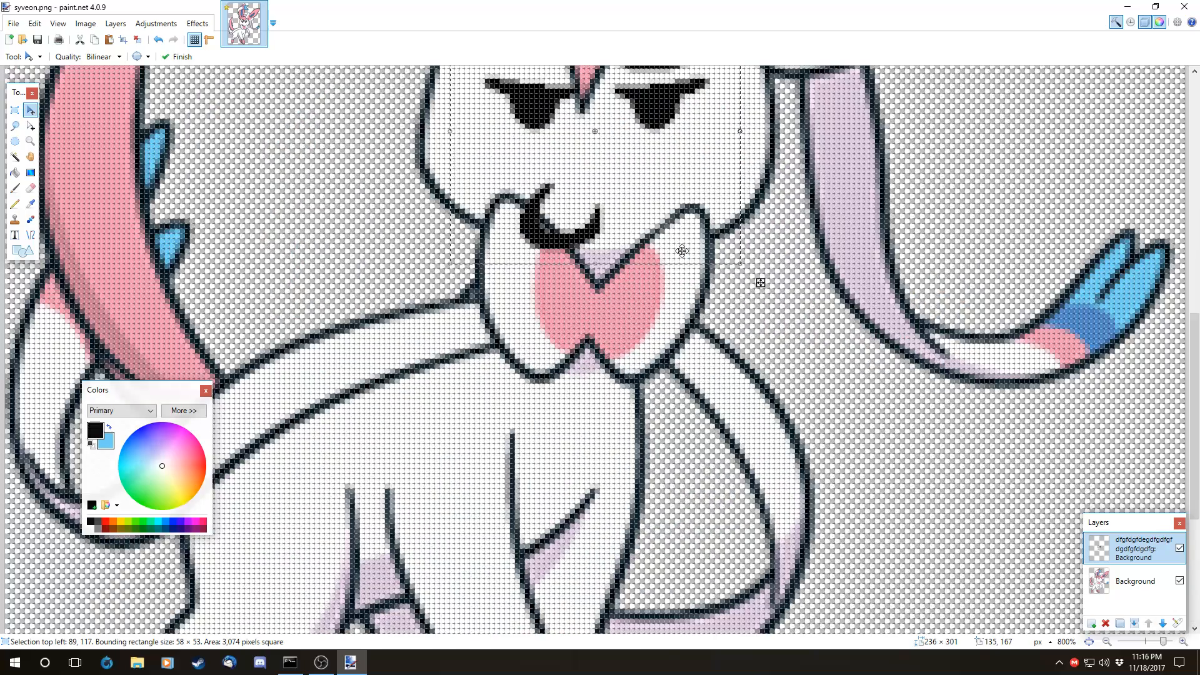
{"action": "scroll", "coordinate": [683, 251], "scroll_direction": "up", "scroll_amount": 2}
{"action": "scroll", "coordinate": [732, 399], "scroll_direction": "down", "scroll_amount": 1}
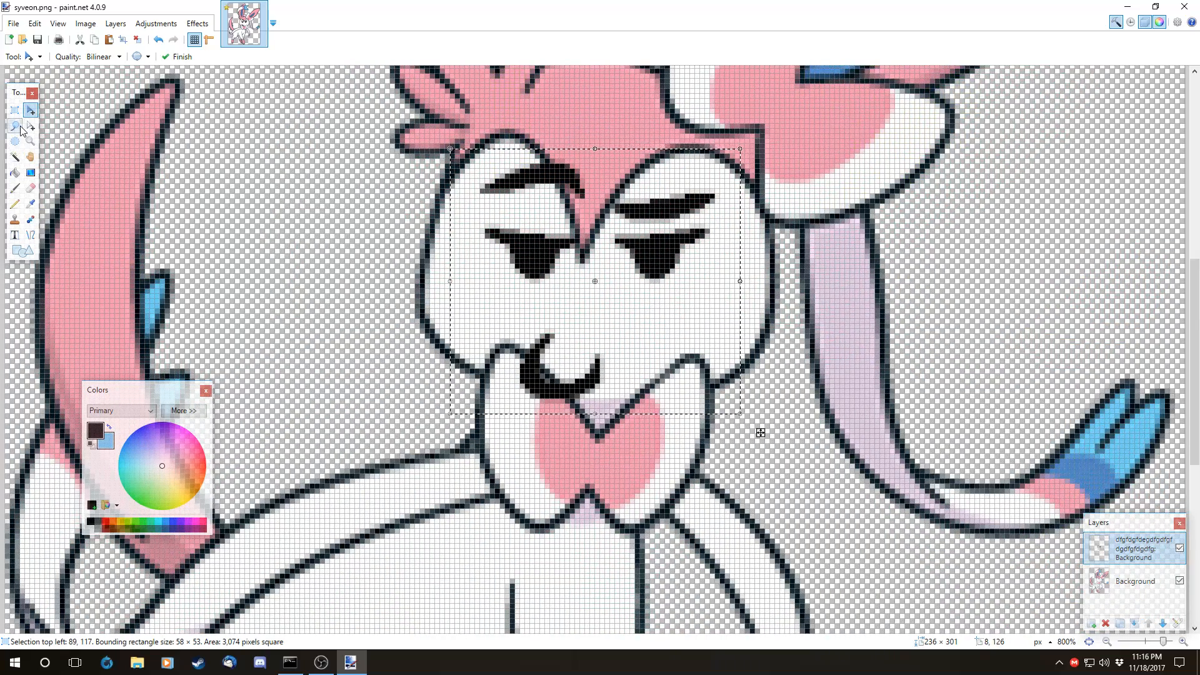
{"action": "key", "text": "s"}
{"action": "left_click_drag", "start_coordinate": [460, 153], "coordinate": [589, 291]}
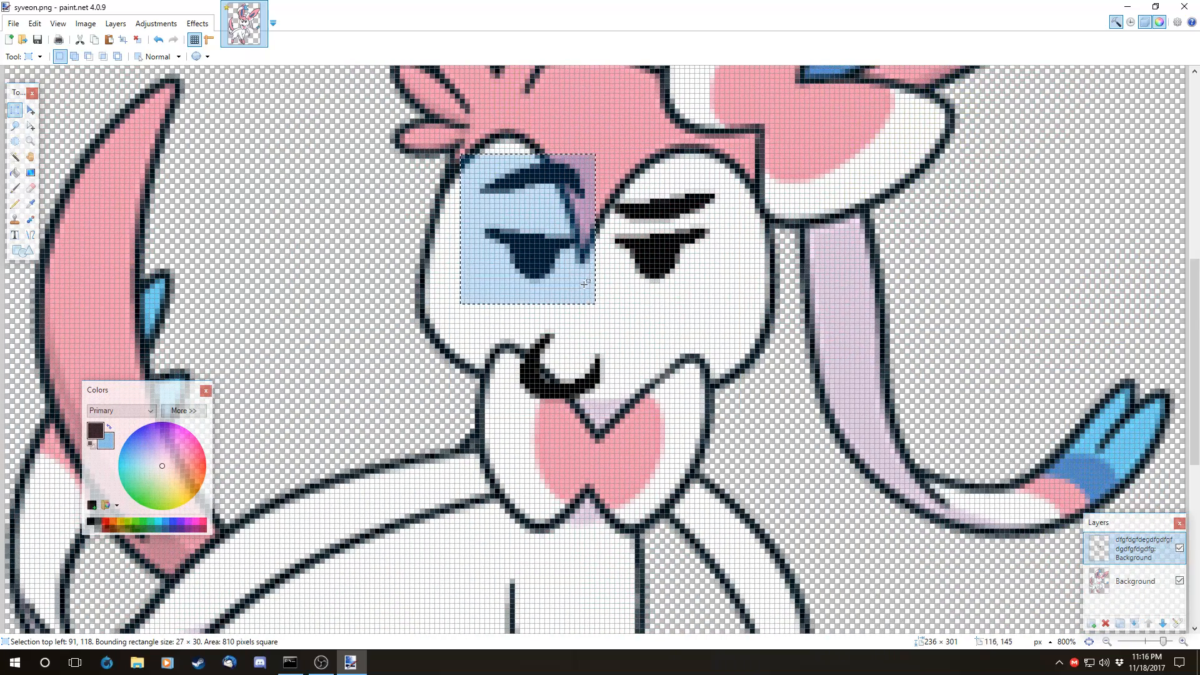
{"action": "left_click", "coordinate": [31, 110]}
{"action": "left_click_drag", "start_coordinate": [532, 263], "coordinate": [502, 277]}
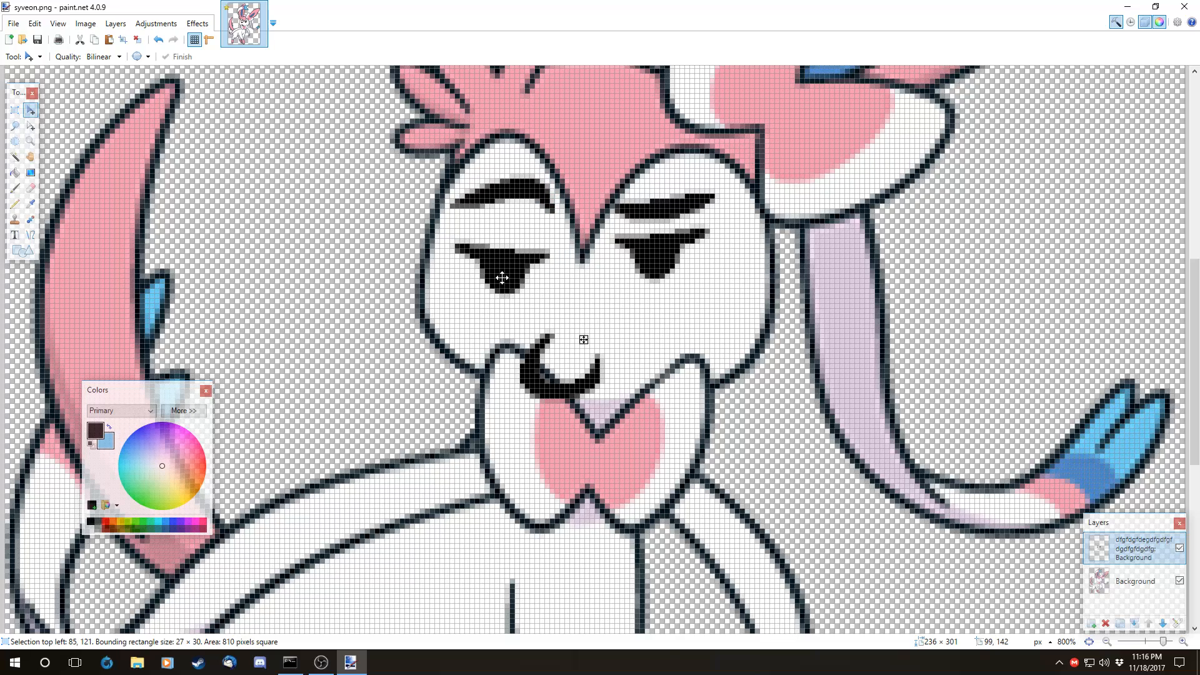
- Select the other eye and eyebrow and shift them outward into the second white face area
{"action": "left_click", "coordinate": [15, 110]}
{"action": "left_click_drag", "start_coordinate": [591, 175], "coordinate": [712, 268]}
{"action": "left_click", "coordinate": [30, 110]}
- Select the black mouth, center it just above the bow with its selection at 109, 146, and deselect
{"action": "left_click", "coordinate": [14, 110]}
{"action": "left_click_drag", "start_coordinate": [471, 304], "coordinate": [752, 476]}
{"action": "left_click", "coordinate": [31, 110]}
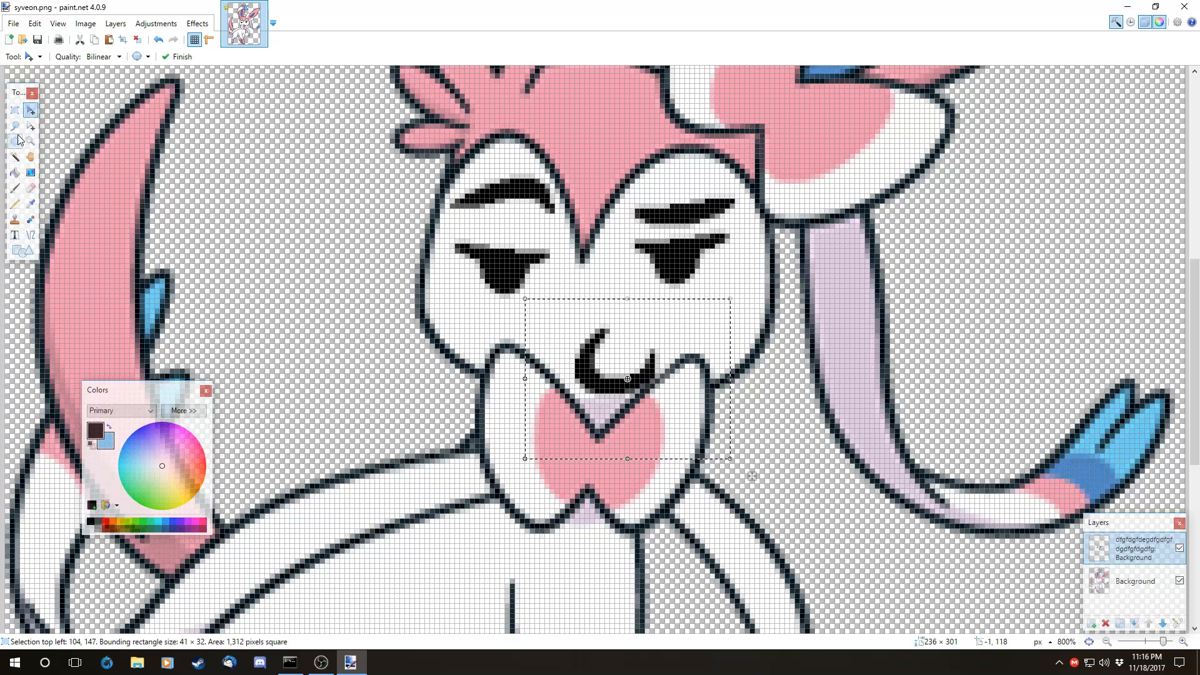
{"action": "left_click", "coordinate": [15, 110]}
{"action": "left_click_drag", "start_coordinate": [570, 319], "coordinate": [670, 418]}
{"action": "left_click", "coordinate": [30, 111]}
{"action": "mouse_move", "coordinate": [583, 379]}
{"action": "left_mouse_down"}
{"action": "mouse_move", "coordinate": [550, 341]}
{"action": "mouse_move", "coordinate": [519, 335]}
{"action": "mouse_move", "coordinate": [529, 333]}
{"action": "mouse_move", "coordinate": [329, 322]}
{"action": "mouse_move", "coordinate": [482, 327]}
{"action": "mouse_move", "coordinate": [332, 315]}
{"action": "mouse_move", "coordinate": [510, 320]}
{"action": "mouse_move", "coordinate": [502, 310]}
{"action": "mouse_move", "coordinate": [604, 347]}
{"action": "mouse_move", "coordinate": [592, 365]}
{"action": "left_mouse_up"}
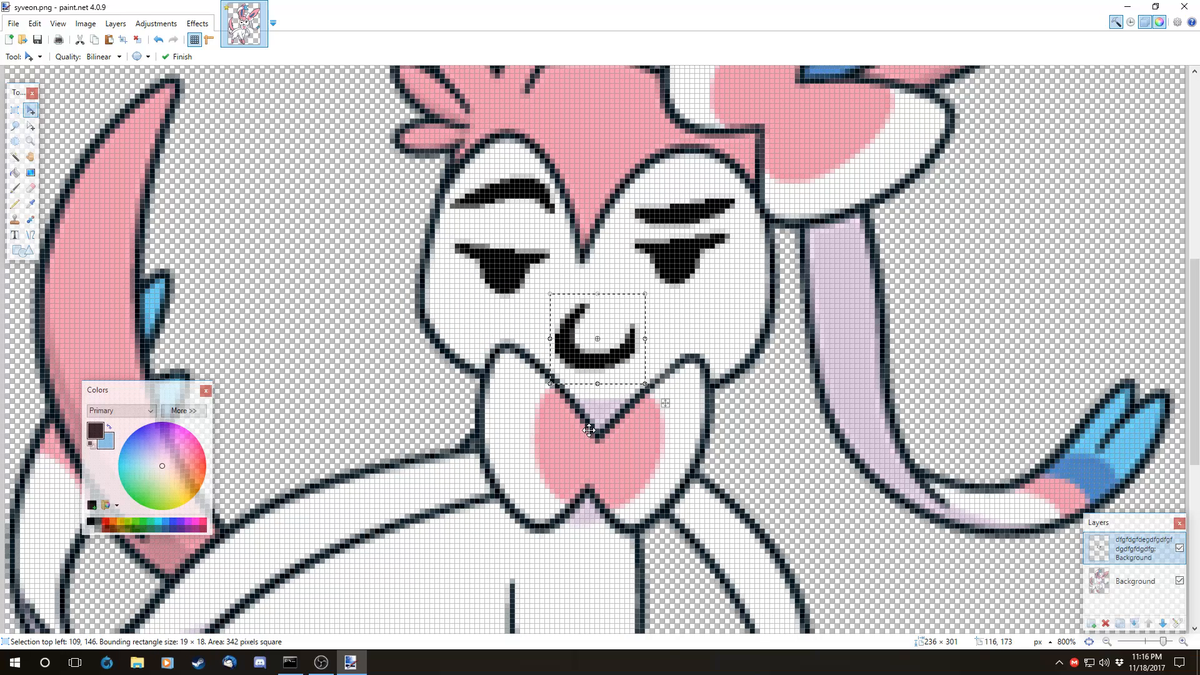
{"action": "key", "text": "ctrl+d"}
- Undo the feature moves, the resizing, the black fills and the yellow deletion to bring back the full emoji
{"action": "scroll", "coordinate": [635, 406], "scroll_direction": "down", "scroll_amount": 3}
{"action": "scroll", "coordinate": [644, 394], "scroll_direction": "up", "scroll_amount": 3}
{"action": "scroll", "coordinate": [646, 392], "scroll_direction": "down", "scroll_amount": 5}
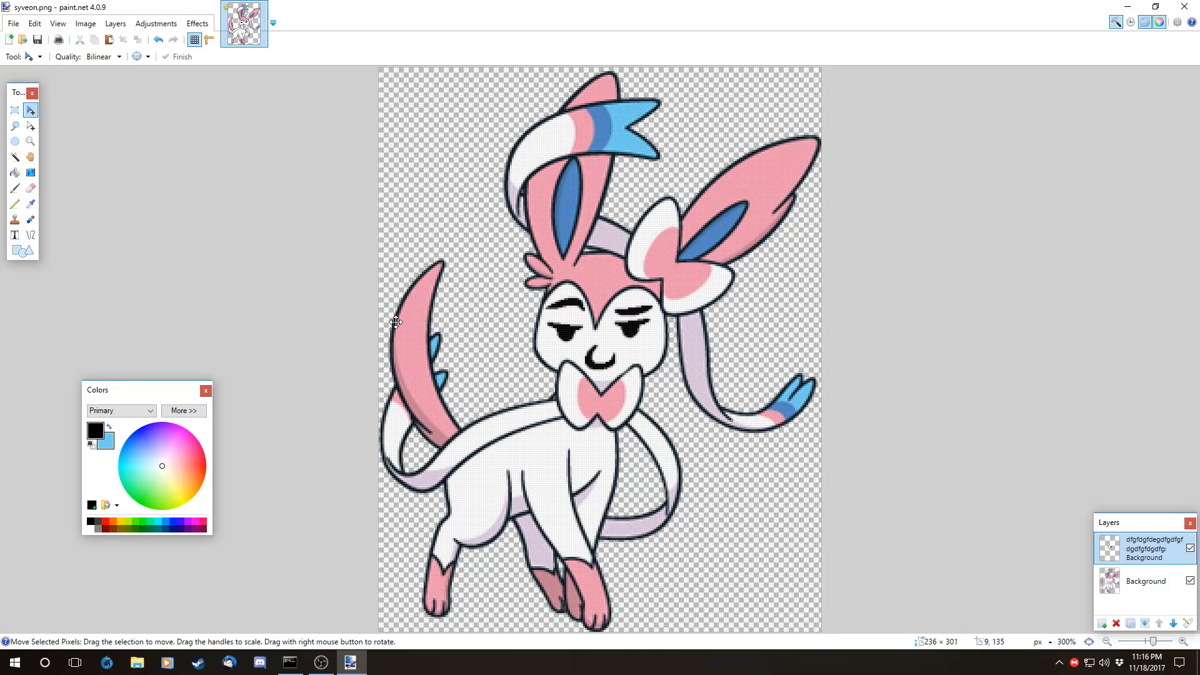
{"action": "scroll", "coordinate": [395, 322], "scroll_direction": "down", "scroll_amount": 2}
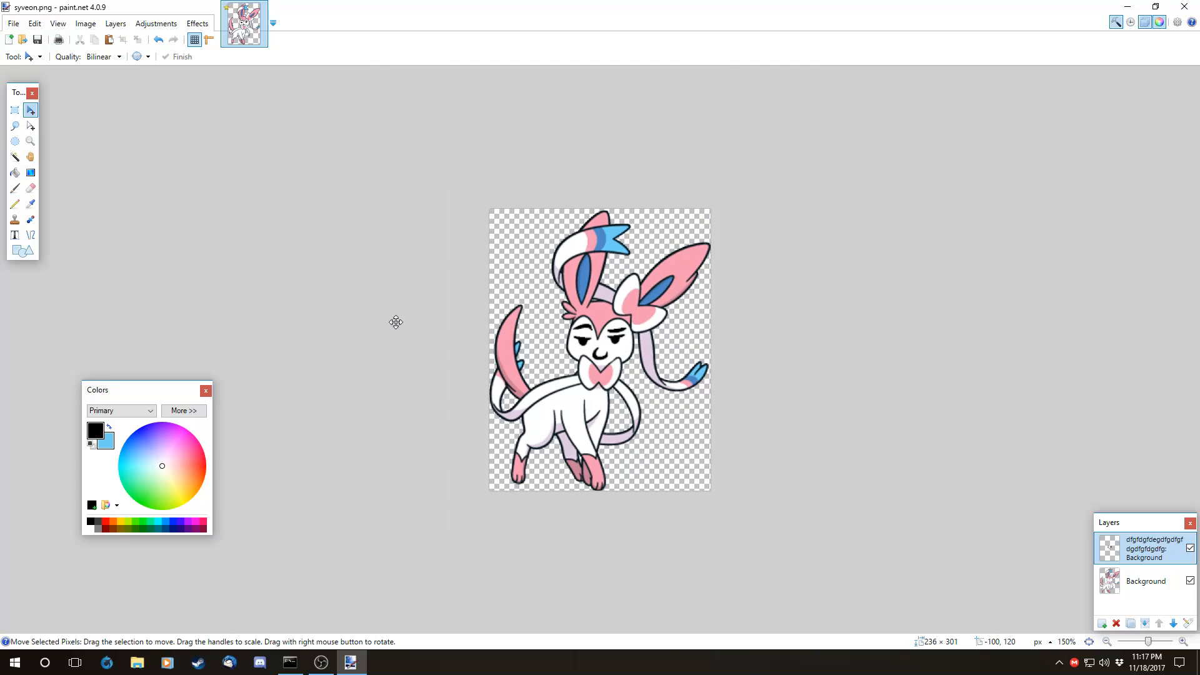
{"action": "scroll", "coordinate": [395, 322], "scroll_direction": "up", "scroll_amount": 1}
{"action": "key", "text": "ctrl+z"}
{"action": "key", "text": "ctrl+z"}
{"action": "key", "text": "ctrl+z"}
{"action": "key", "text": "ctrl+z"}
{"action": "key", "text": "ctrl+z"}
{"action": "key", "text": "ctrl+z"}
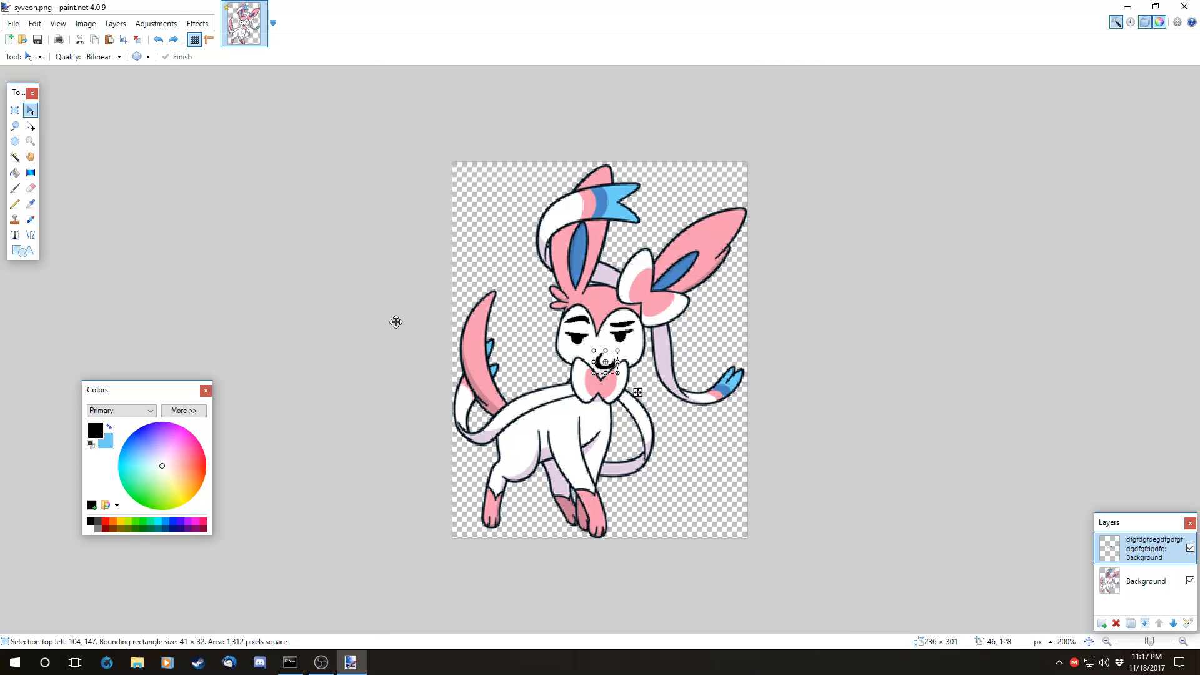
{"action": "key", "text": "ctrl+z"}
{"action": "key", "text": "ctrl+z"}
{"action": "key", "text": "ctrl+z"}
{"action": "key", "text": "ctrl+z"}
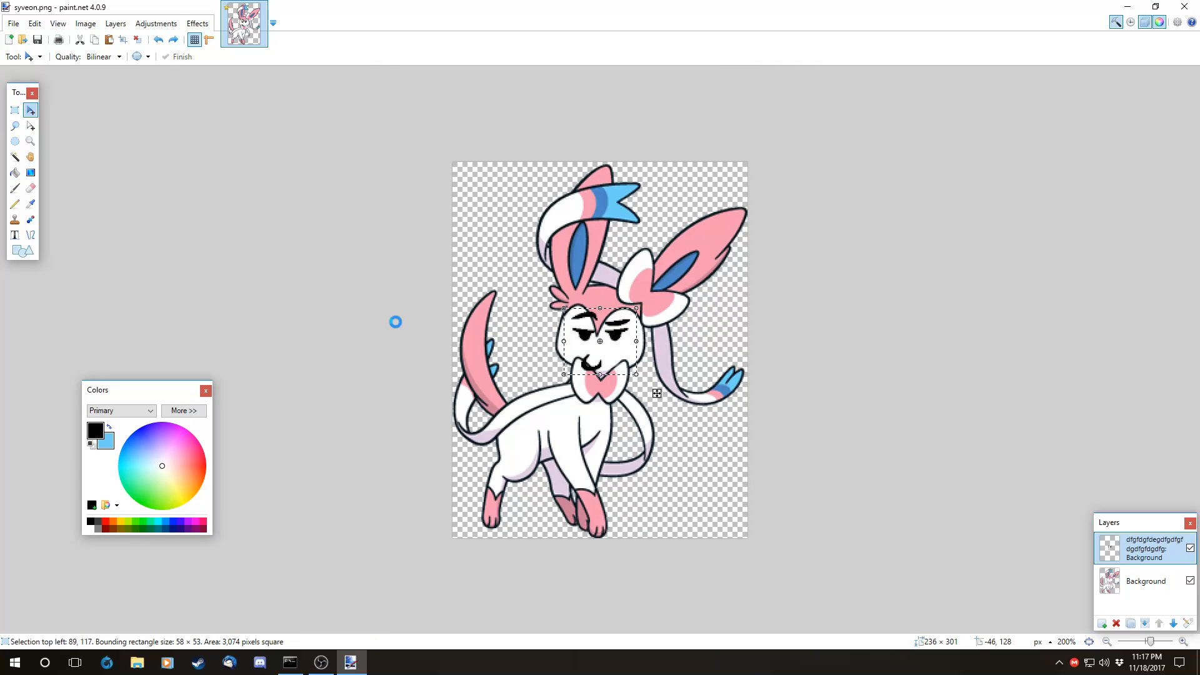
{"action": "key", "text": "ctrl+z"}
{"action": "key", "text": "ctrl+z"}
{"action": "key", "text": "ctrl+z"}
{"action": "key", "text": "ctrl+z"}
{"action": "key", "text": "ctrl+z"}
{"action": "key", "text": "ctrl+z"}
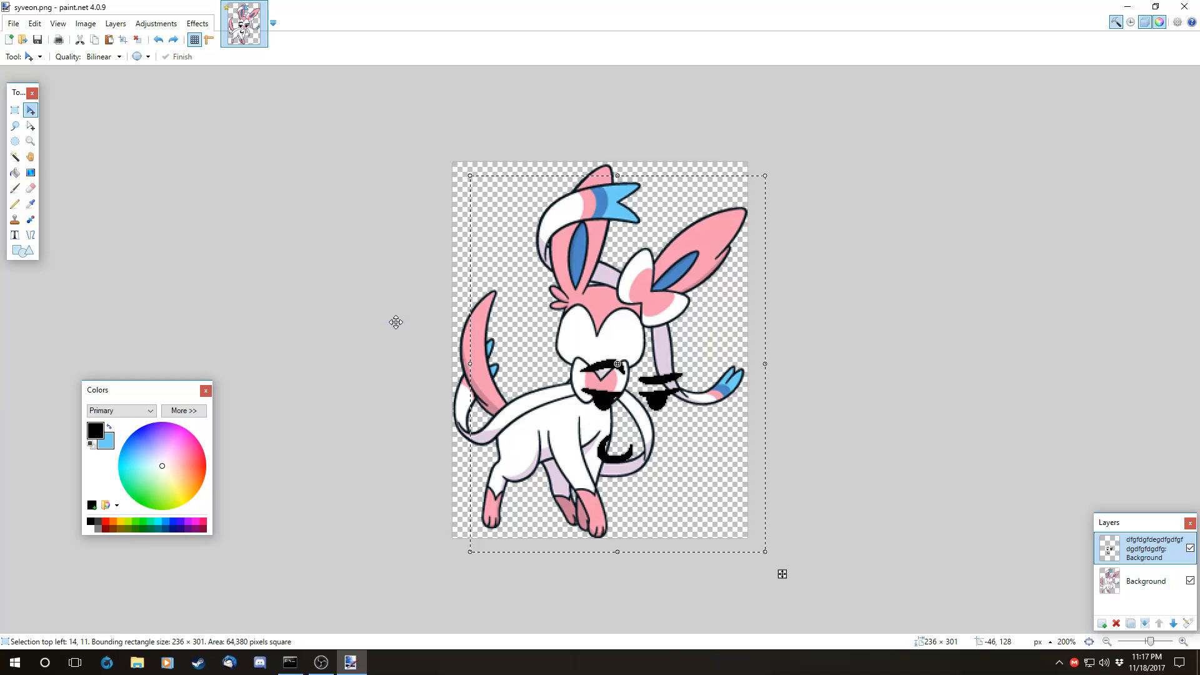
{"action": "key", "text": "ctrl+z"}
{"action": "key", "text": "f"}
{"action": "key", "text": "ctrl+z"}
{"action": "key", "text": "ctrl+z"}
{"action": "key", "text": "ctrl+z"}
{"action": "key", "text": "ctrl+z"}
{"action": "key", "text": "ctrl+z"}
{"action": "key", "text": "ctrl+z"}
{"action": "key", "text": "ctrl+z"}
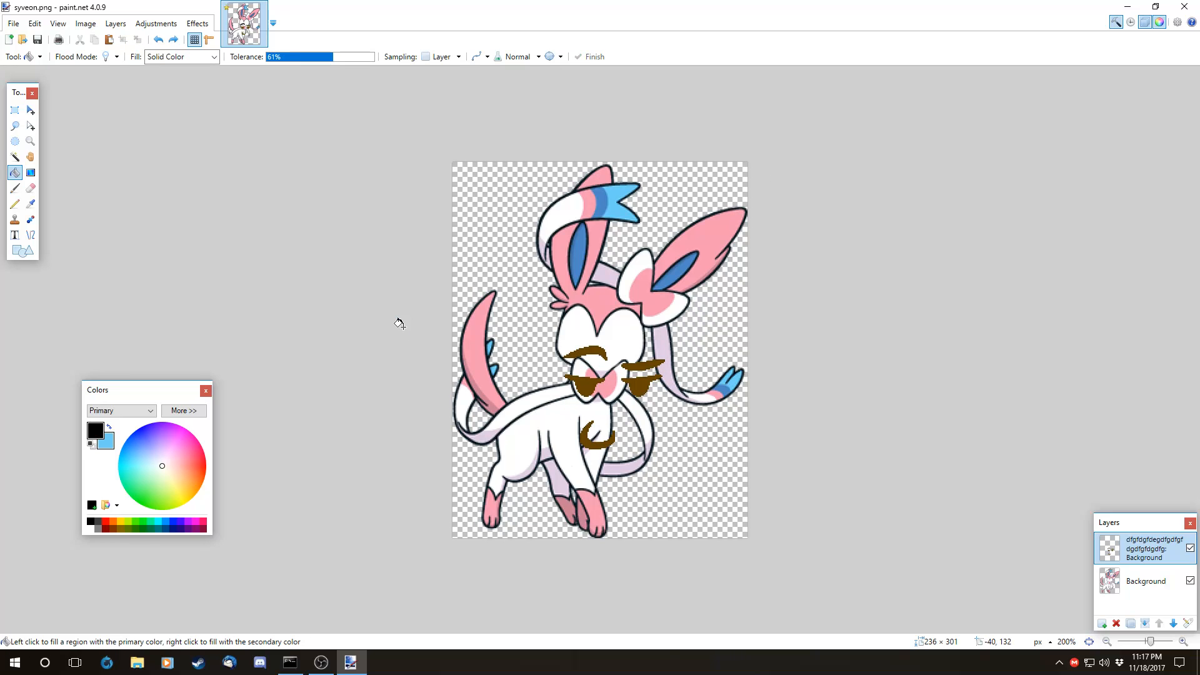
{"action": "key", "text": "ctrl+z"}
- Enclose the whole emoji in a rectangular selection of about 148 × 142 pixels
{"action": "scroll", "coordinate": [502, 469], "scroll_direction": "up", "scroll_amount": 3}
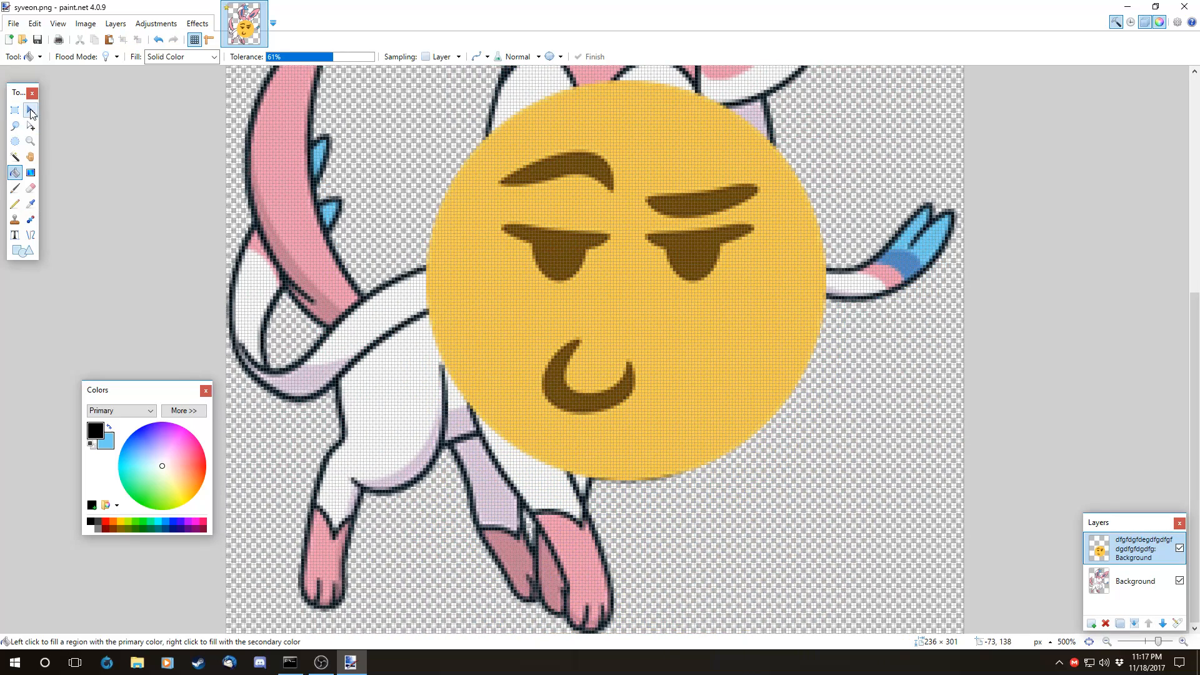
{"action": "left_click", "coordinate": [30, 110]}
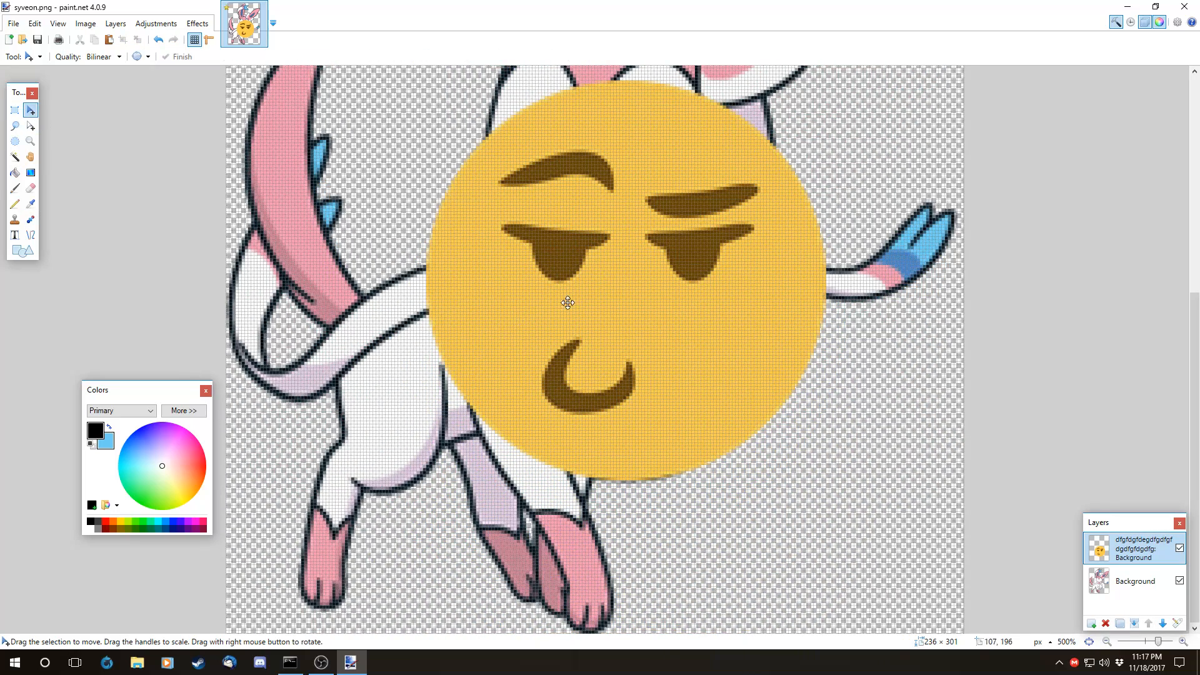
{"action": "left_click", "coordinate": [688, 237]}
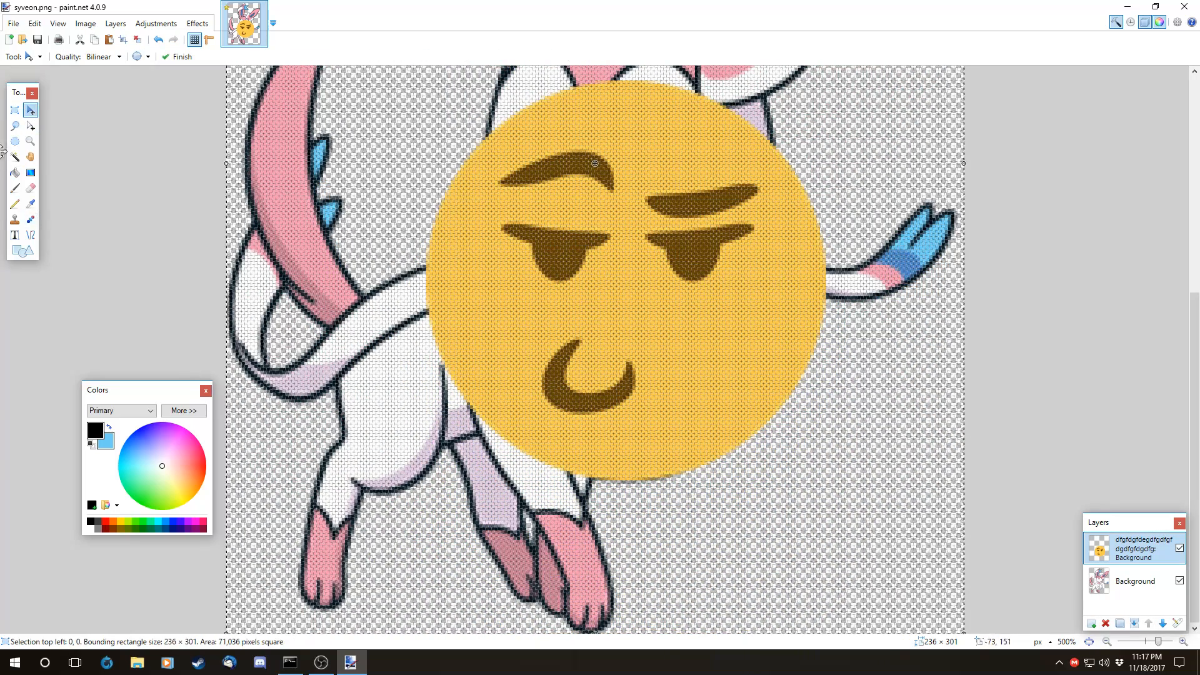
{"action": "left_click", "coordinate": [13, 111]}
{"action": "scroll", "coordinate": [319, 213], "scroll_direction": "up", "scroll_amount": 2}
{"action": "left_click_drag", "start_coordinate": [398, 210], "coordinate": [861, 502]}
{"action": "scroll", "coordinate": [707, 575], "scroll_direction": "down", "scroll_amount": 2}
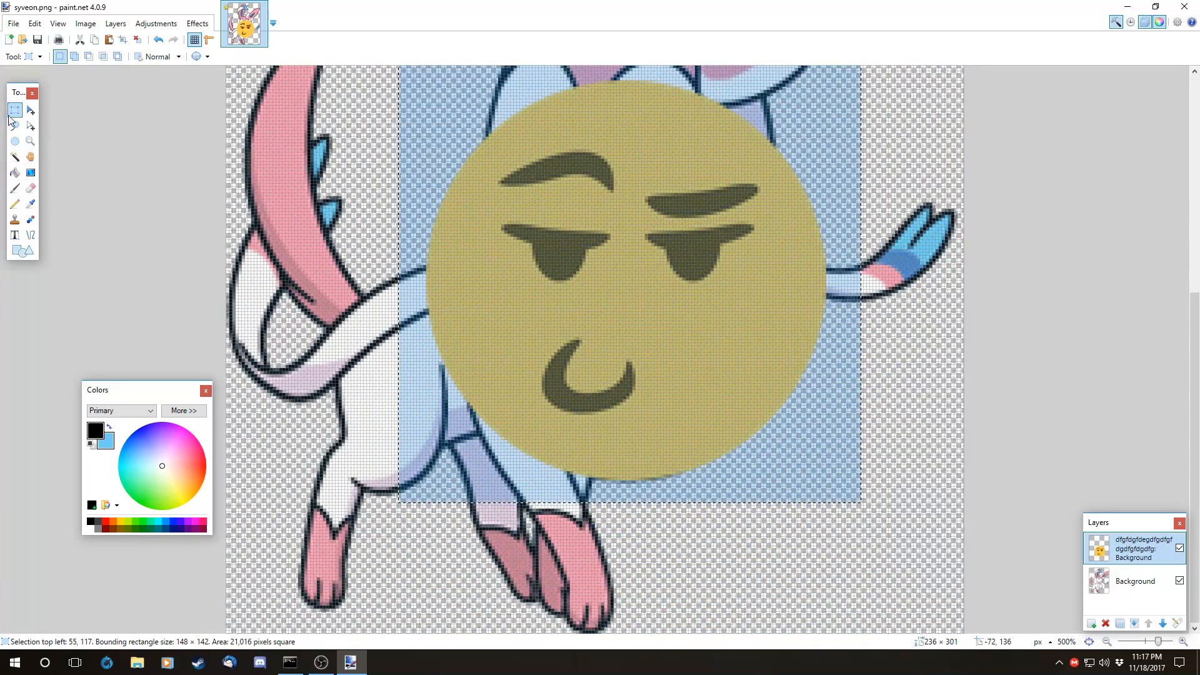
- Move the selected emoji up and scale its selection to 84 × 80 pixels so it covers the syveon's head
{"action": "left_click", "coordinate": [31, 111]}
{"action": "mouse_move", "coordinate": [715, 362]}
{"action": "left_mouse_down"}
{"action": "mouse_move", "coordinate": [694, 269]}
{"action": "mouse_move", "coordinate": [724, 354]}
{"action": "left_mouse_up"}
{"action": "scroll", "coordinate": [694, 268], "scroll_direction": "up", "scroll_amount": 1}
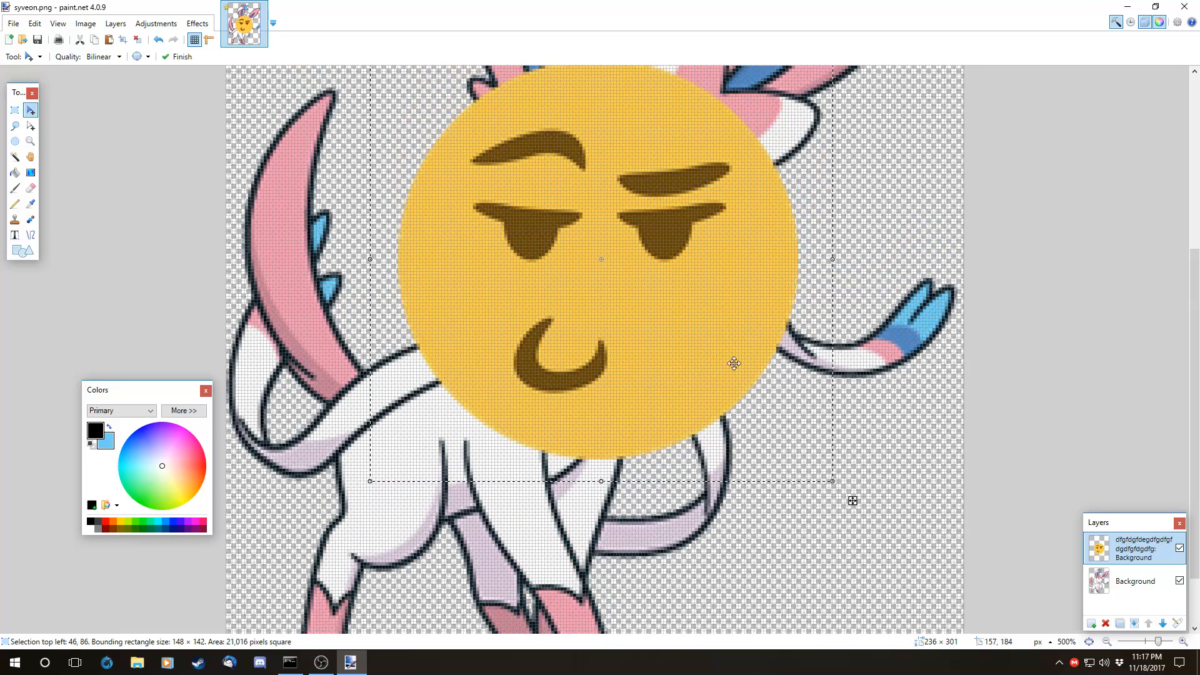
{"action": "left_click_drag", "start_coordinate": [833, 256], "coordinate": [620, 258]}
{"action": "left_click_drag", "start_coordinate": [557, 288], "coordinate": [656, 238]}
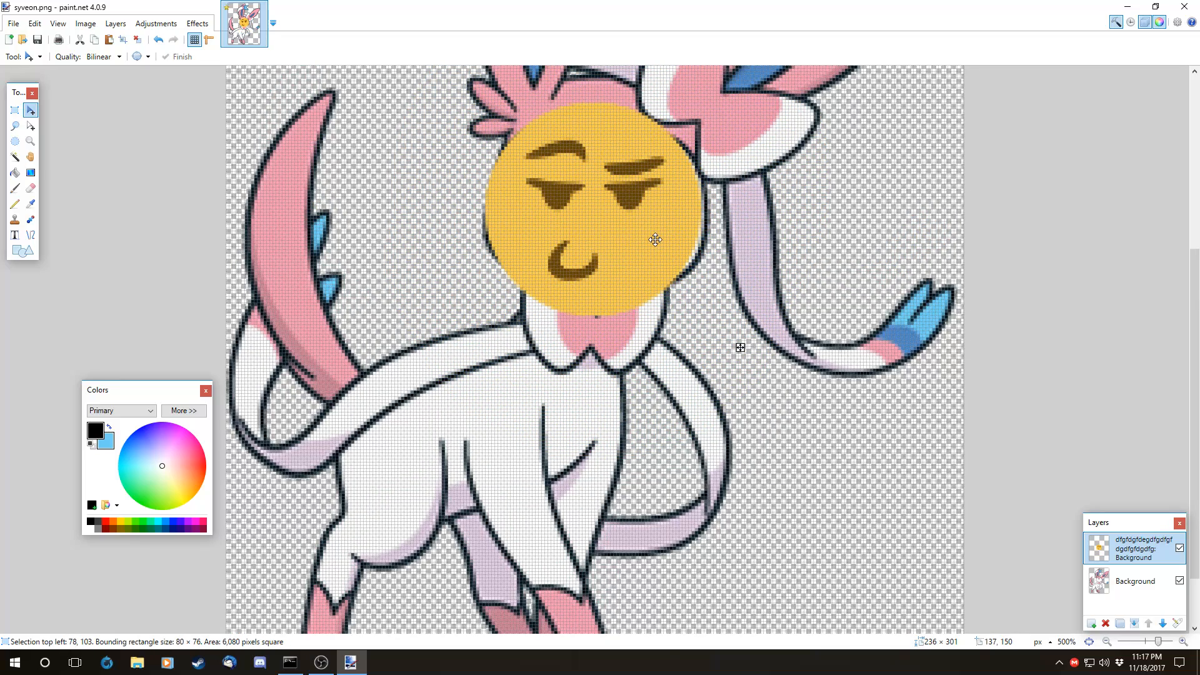
{"action": "left_click_drag", "start_coordinate": [720, 210], "coordinate": [670, 283]}
- Hide the emoji layer, and switch the active layer to Background and back to the emoji layer
{"action": "left_click", "coordinate": [1181, 550]}
{"action": "key", "text": "ctrl+z"}
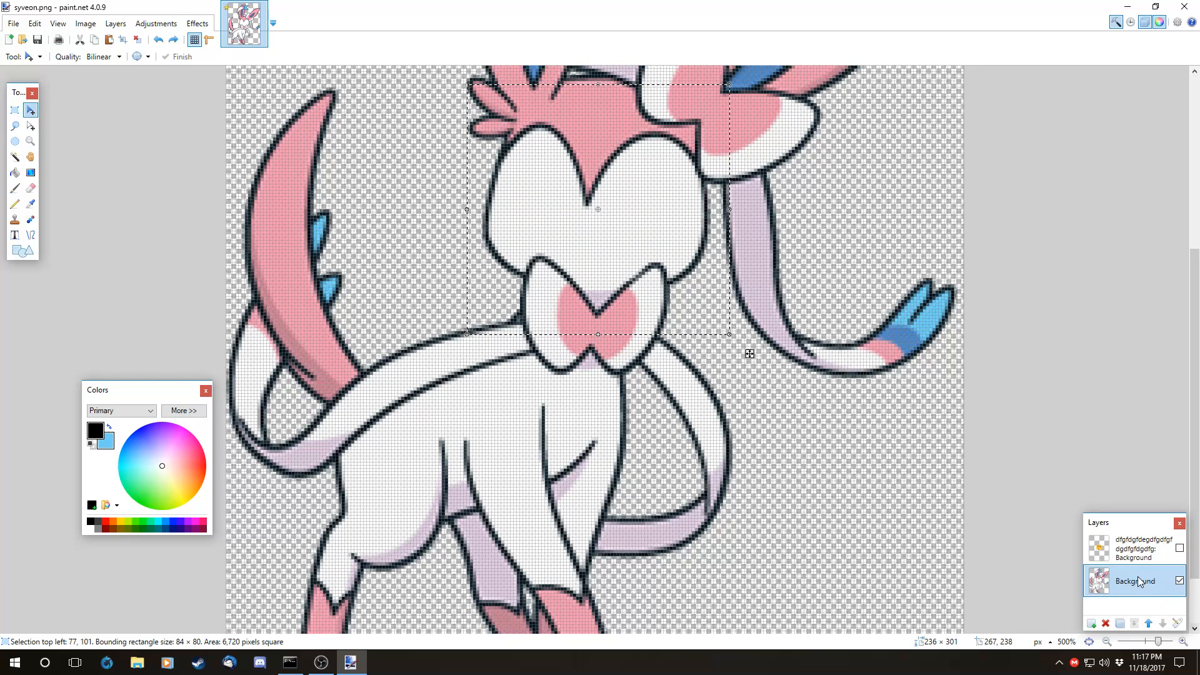
{"action": "left_click", "coordinate": [1132, 548]}
{"action": "left_click_drag", "start_coordinate": [901, 428], "coordinate": [641, 267]}
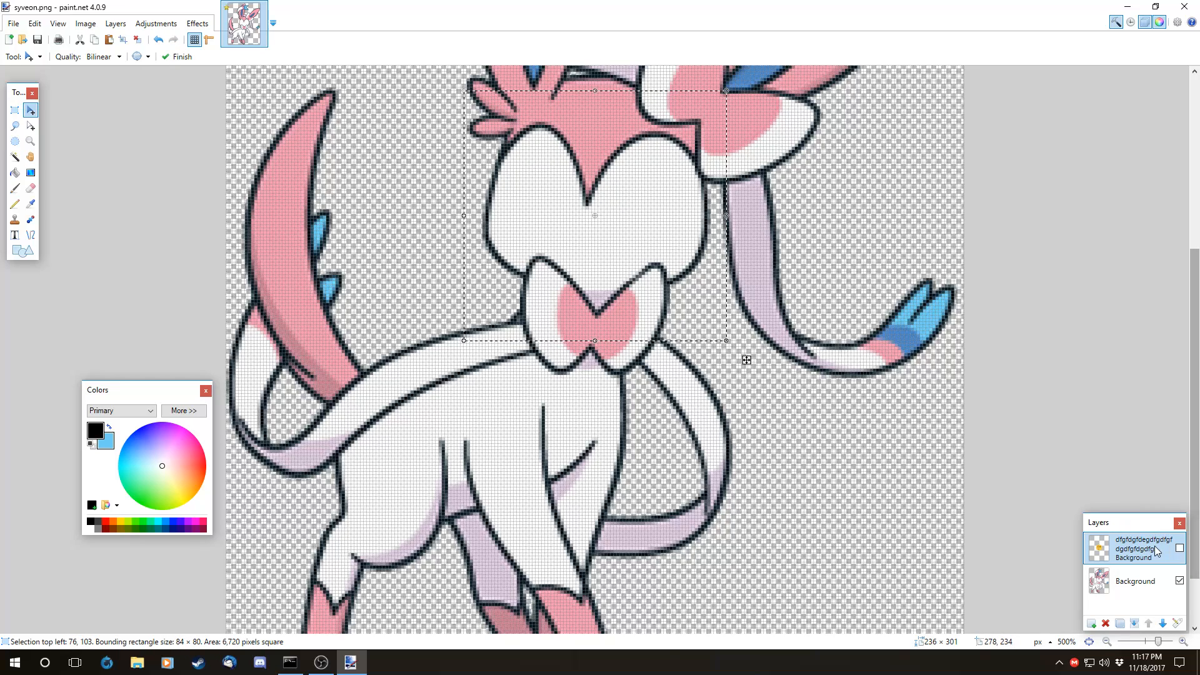
- Compare the emoji's placement with the head by toggling its layer, and undo the accidental shift of the Background pixels
{"action": "left_click", "coordinate": [1180, 549]}
{"action": "left_click", "coordinate": [1180, 548]}
{"action": "left_click", "coordinate": [1180, 548]}
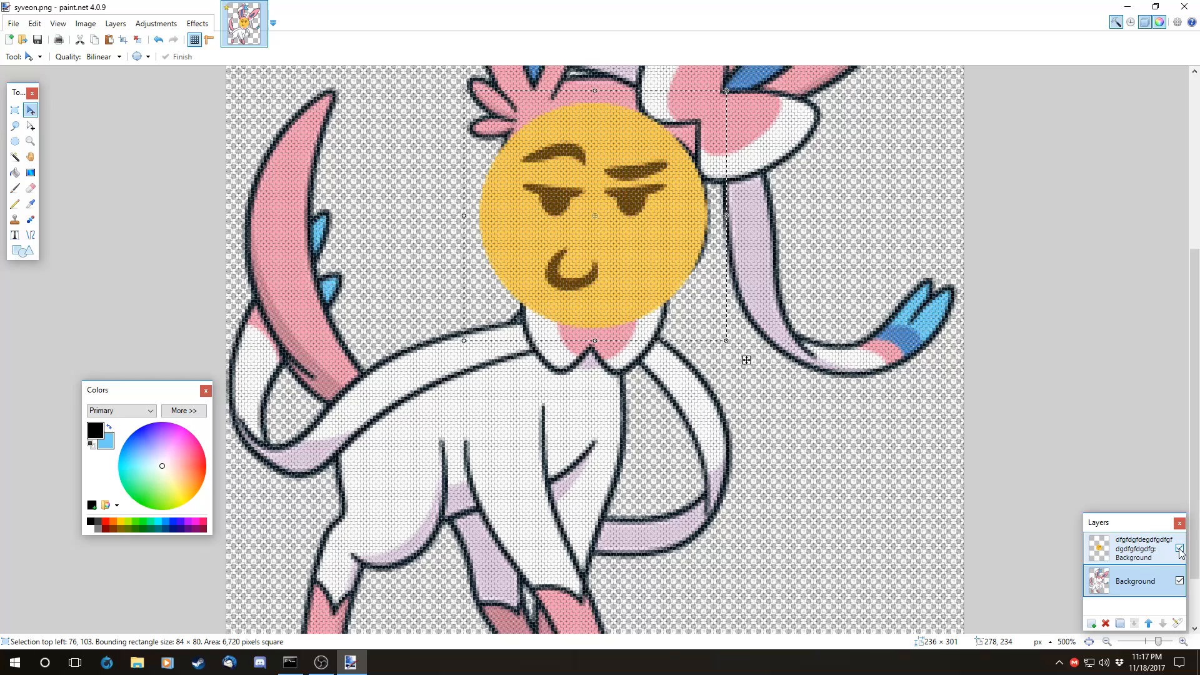
{"action": "left_click", "coordinate": [1180, 549]}
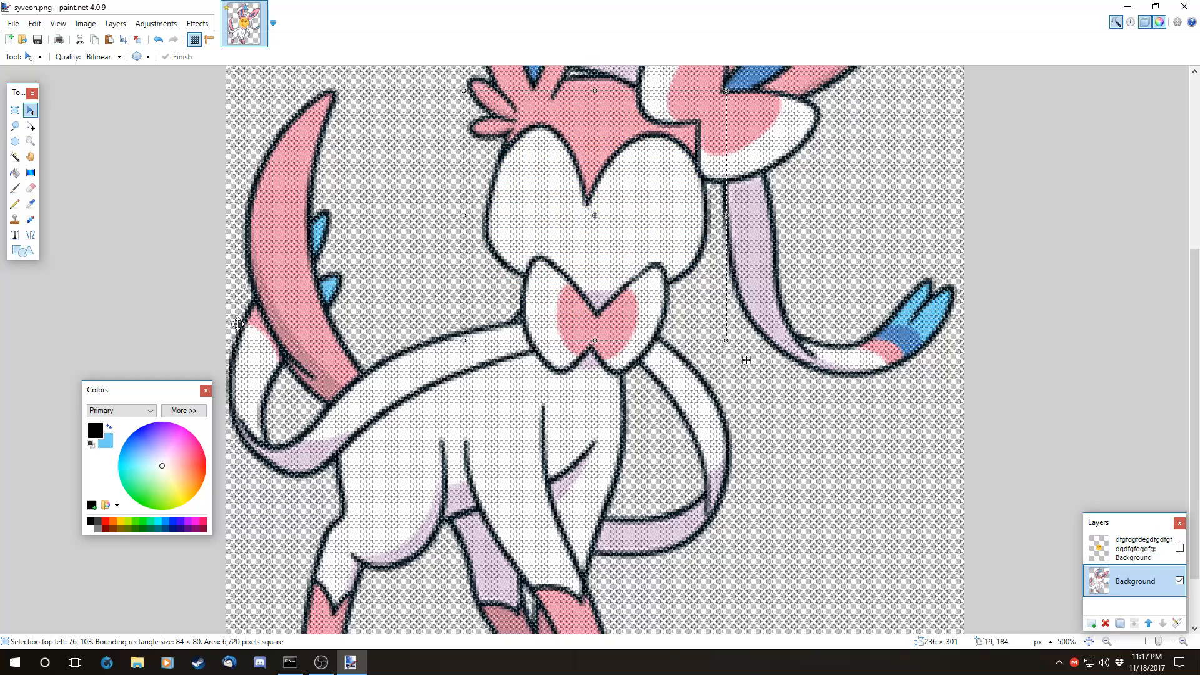
{"action": "left_click", "coordinate": [1180, 548]}
{"action": "key", "text": "ctrl+z"}
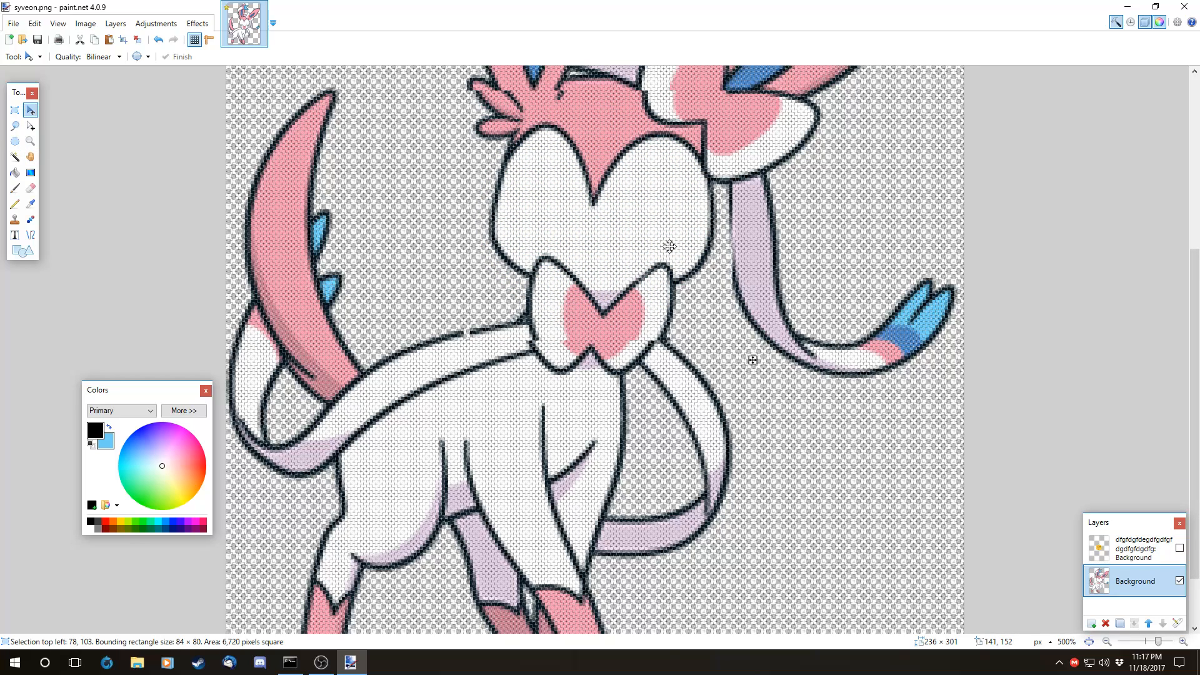
- Nudge the selection on the hidden emoji layer to position 78, 104 and show the layer again
{"action": "left_click", "coordinate": [1118, 560]}
{"action": "mouse_move", "coordinate": [622, 235]}
{"action": "left_mouse_down"}
{"action": "mouse_move", "coordinate": [557, 275]}
{"action": "mouse_move", "coordinate": [604, 234]}
{"action": "left_mouse_up"}
{"action": "left_click_drag", "start_coordinate": [645, 259], "coordinate": [670, 262]}
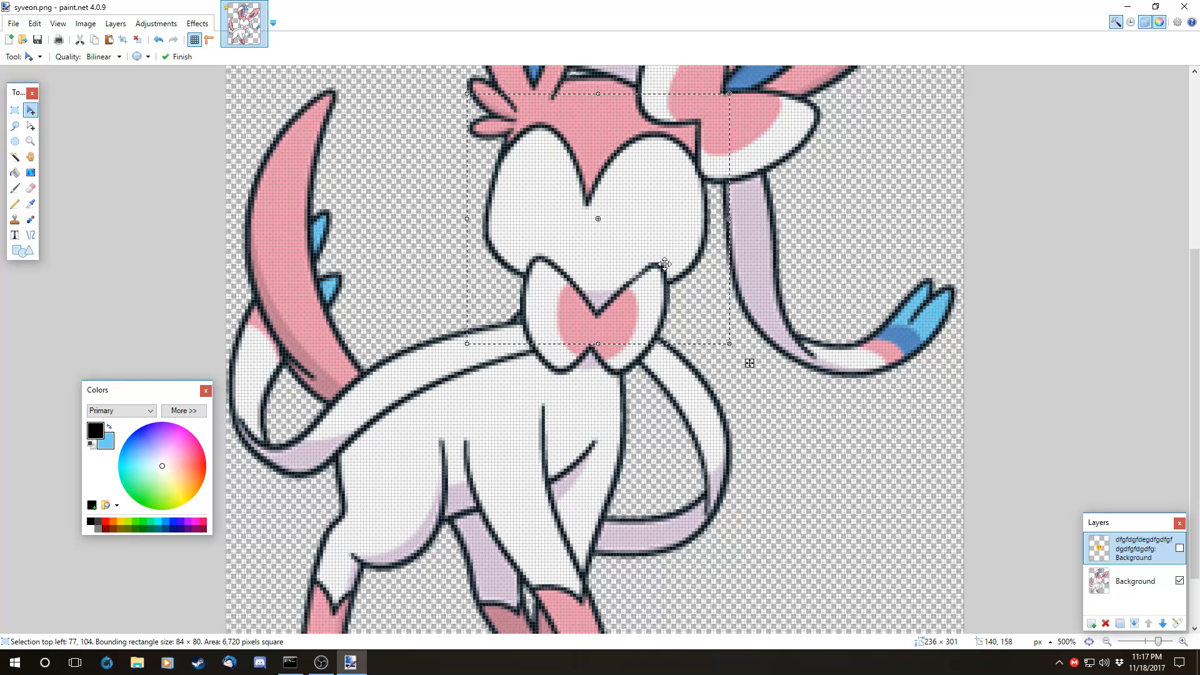
{"action": "left_click", "coordinate": [30, 187]}
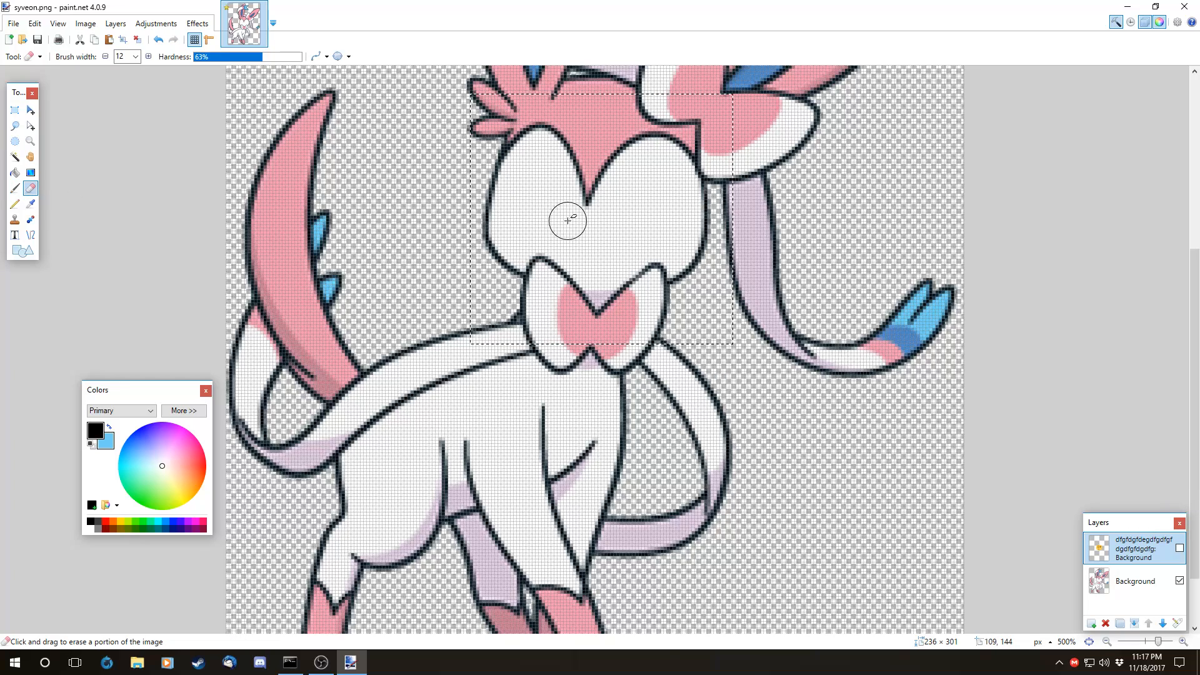
{"action": "left_click", "coordinate": [1179, 549]}
{"action": "left_click", "coordinate": [1180, 549]}
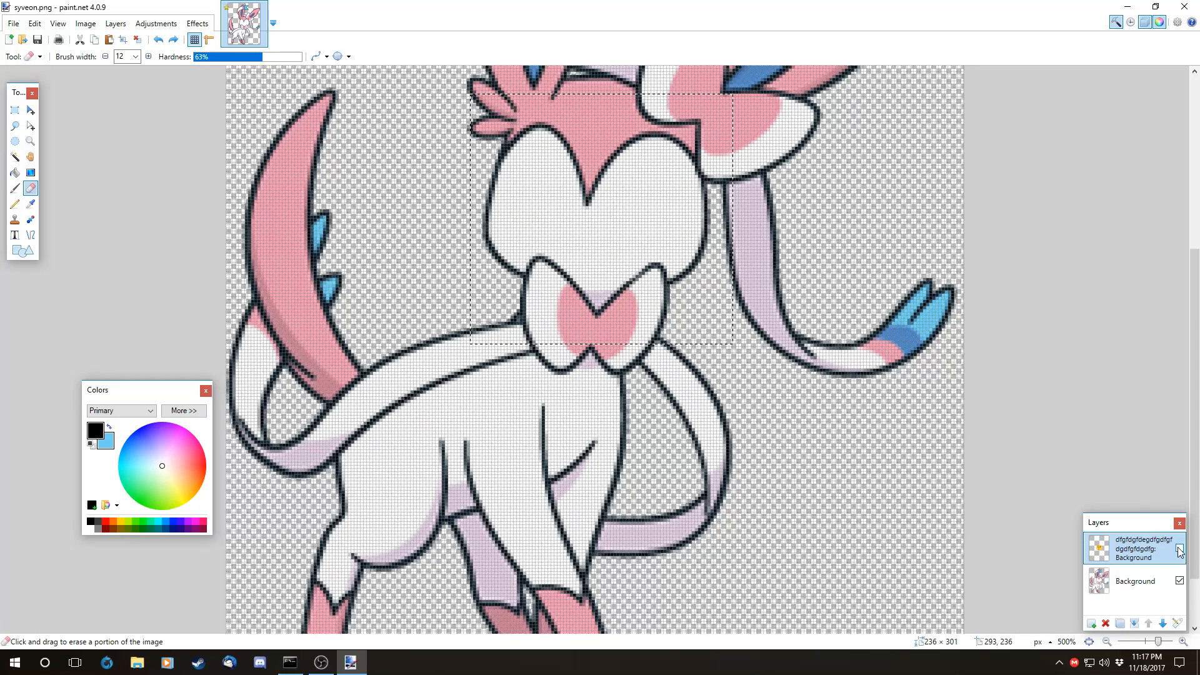
{"action": "left_click", "coordinate": [1180, 549]}
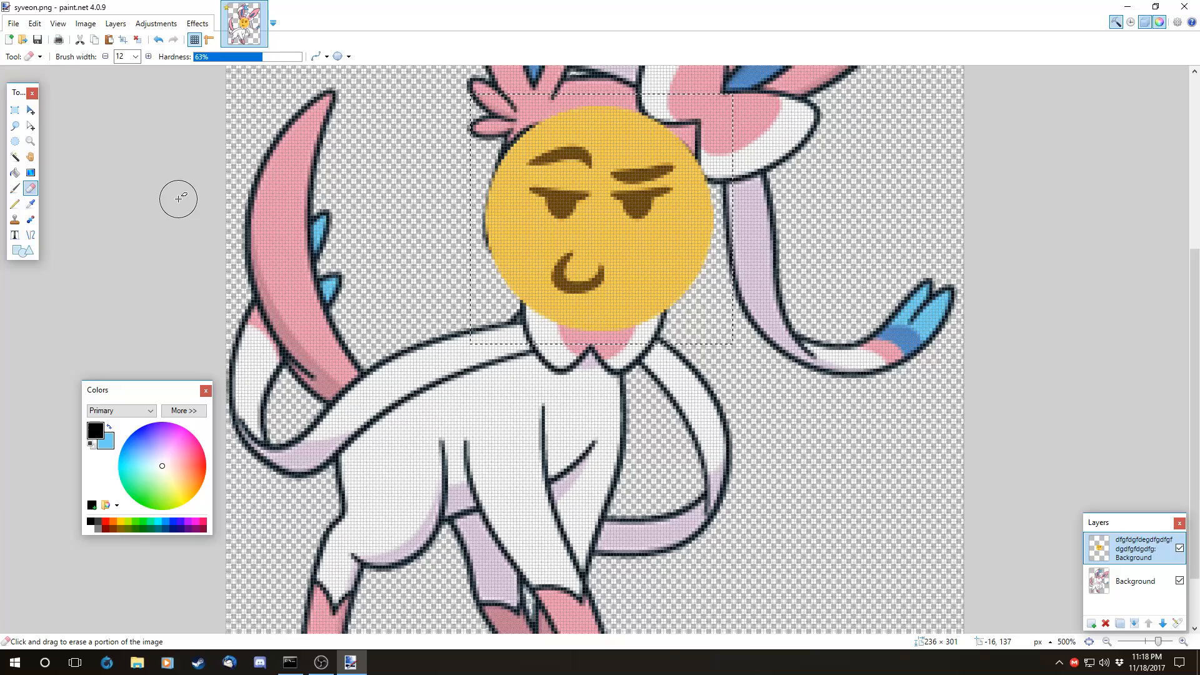
{"action": "scroll", "coordinate": [179, 199], "scroll_direction": "up", "scroll_amount": 3}
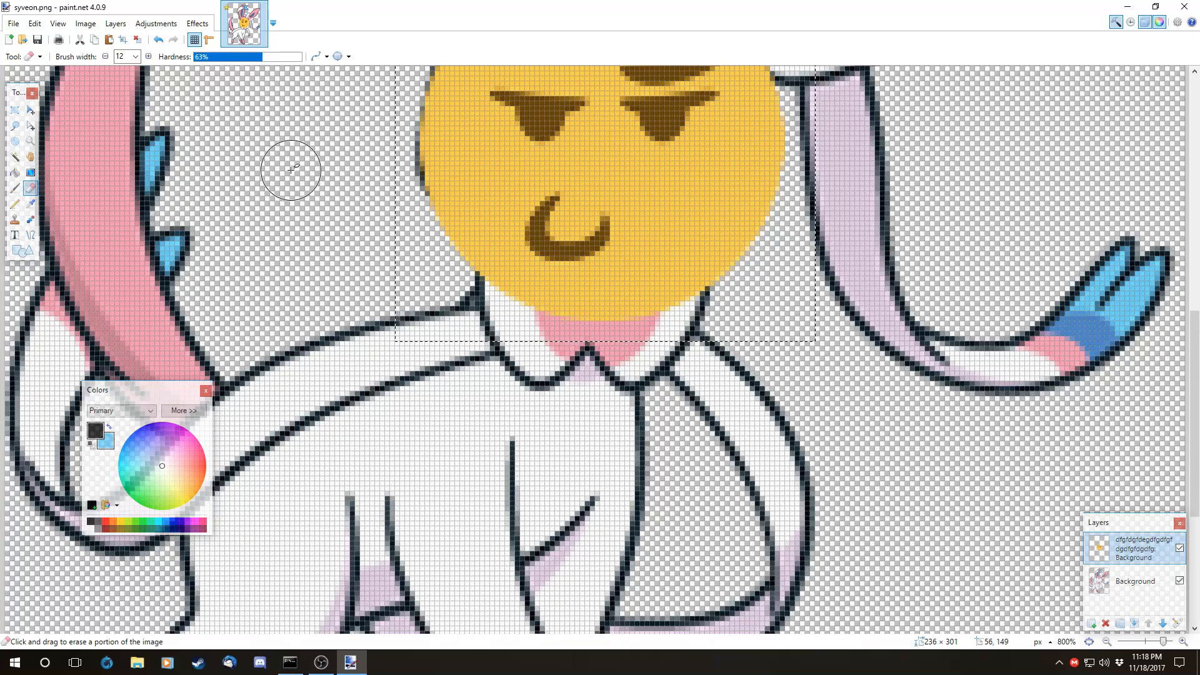
{"action": "scroll", "coordinate": [548, 233], "scroll_direction": "up", "scroll_amount": 2}
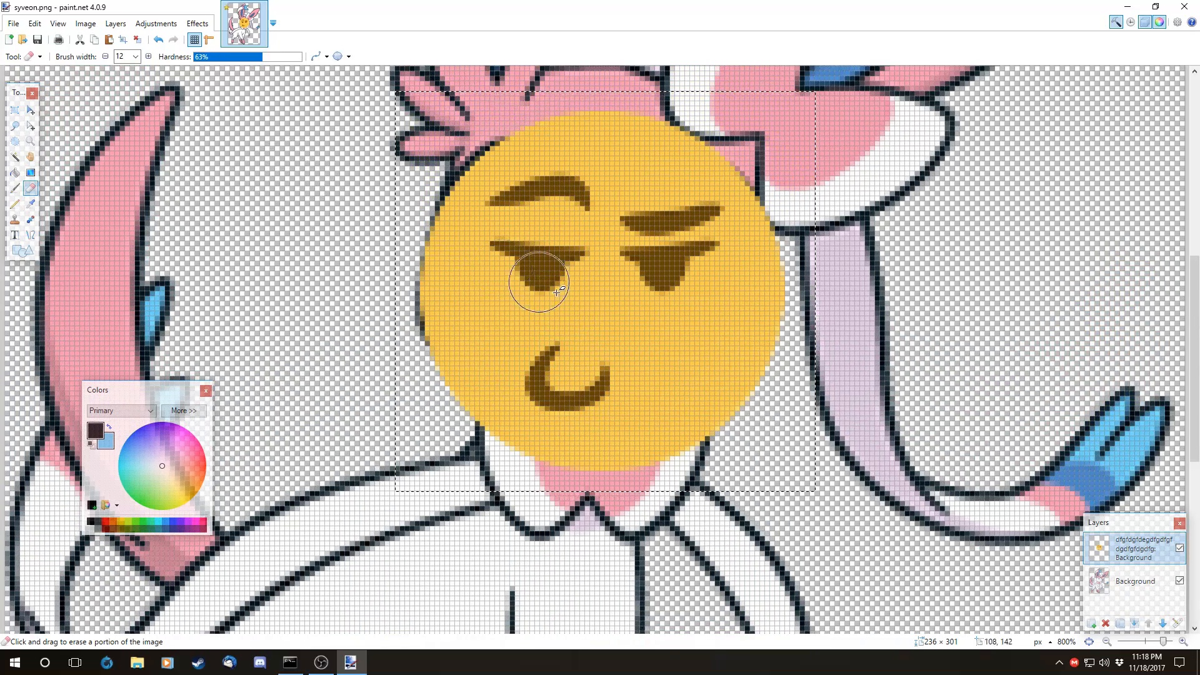
- Toggle the emoji layer over the head, try moving the selected area on the Background layer, and undo that move
{"action": "left_click", "coordinate": [31, 111]}
{"action": "left_click", "coordinate": [1157, 582]}
{"action": "left_click", "coordinate": [1181, 549]}
{"action": "left_click", "coordinate": [1181, 548]}
{"action": "left_click", "coordinate": [1181, 549]}
{"action": "left_click", "coordinate": [1180, 548]}
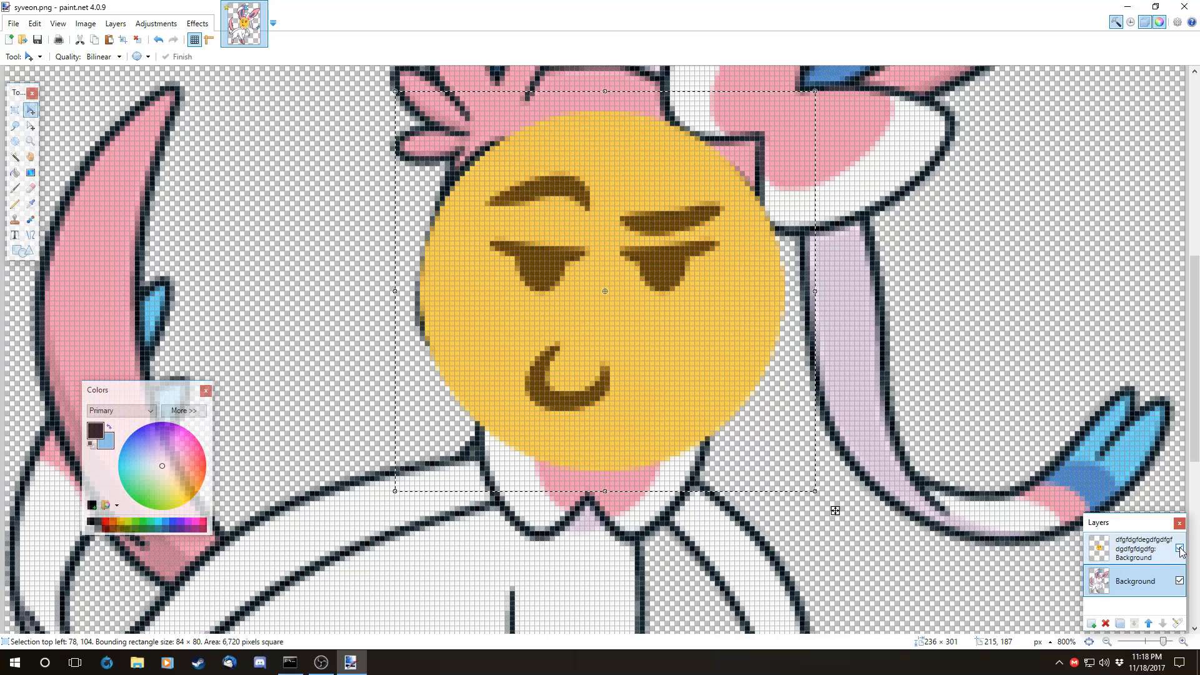
{"action": "left_click", "coordinate": [1180, 549]}
{"action": "left_click", "coordinate": [1181, 548]}
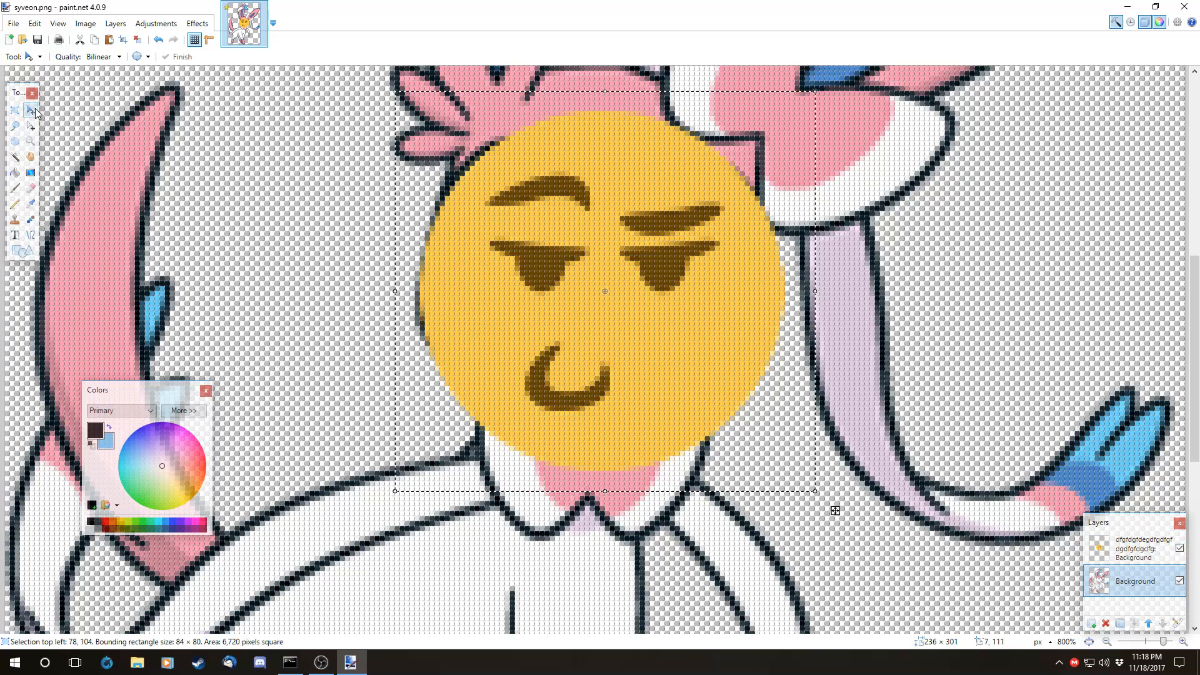
{"action": "left_click_drag", "start_coordinate": [602, 302], "coordinate": [615, 289]}
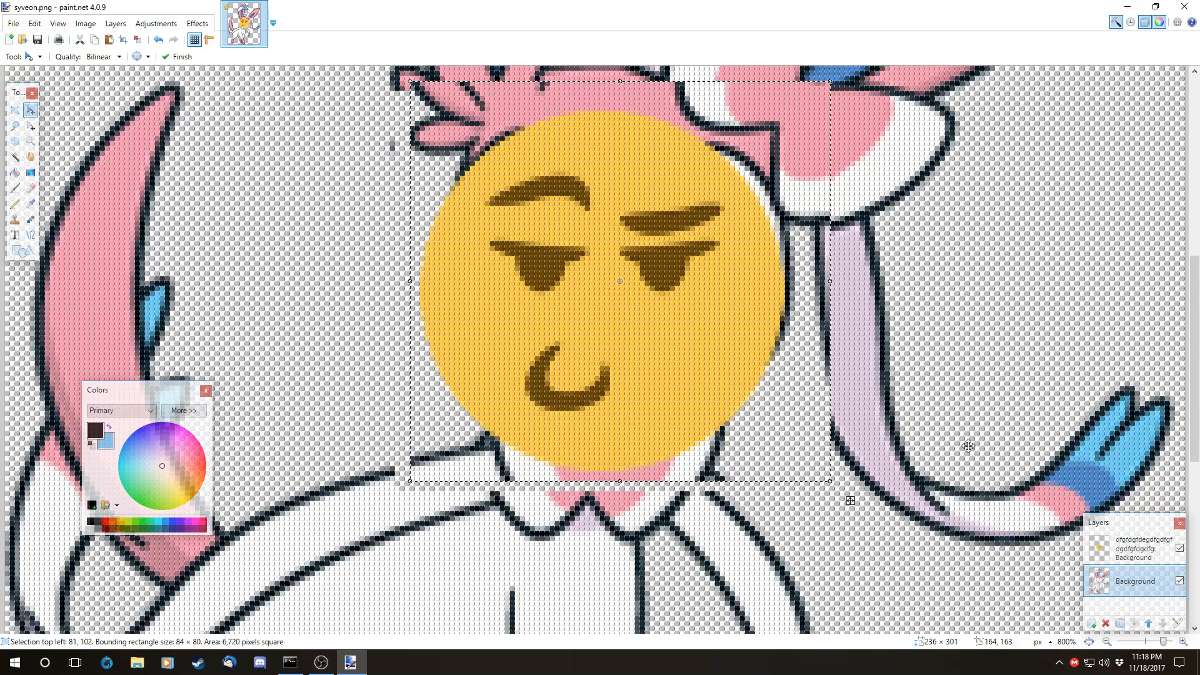
{"action": "key", "text": "ctrl+z"}
- Move the emoji on its own layer to selection position 75, 101, and toggle the layer to check its fit
{"action": "left_click", "coordinate": [1119, 553]}
{"action": "mouse_move", "coordinate": [675, 382]}
{"action": "left_mouse_down"}
{"action": "mouse_move", "coordinate": [734, 324]}
{"action": "mouse_move", "coordinate": [708, 377]}
{"action": "mouse_move", "coordinate": [658, 373]}
{"action": "left_mouse_up"}
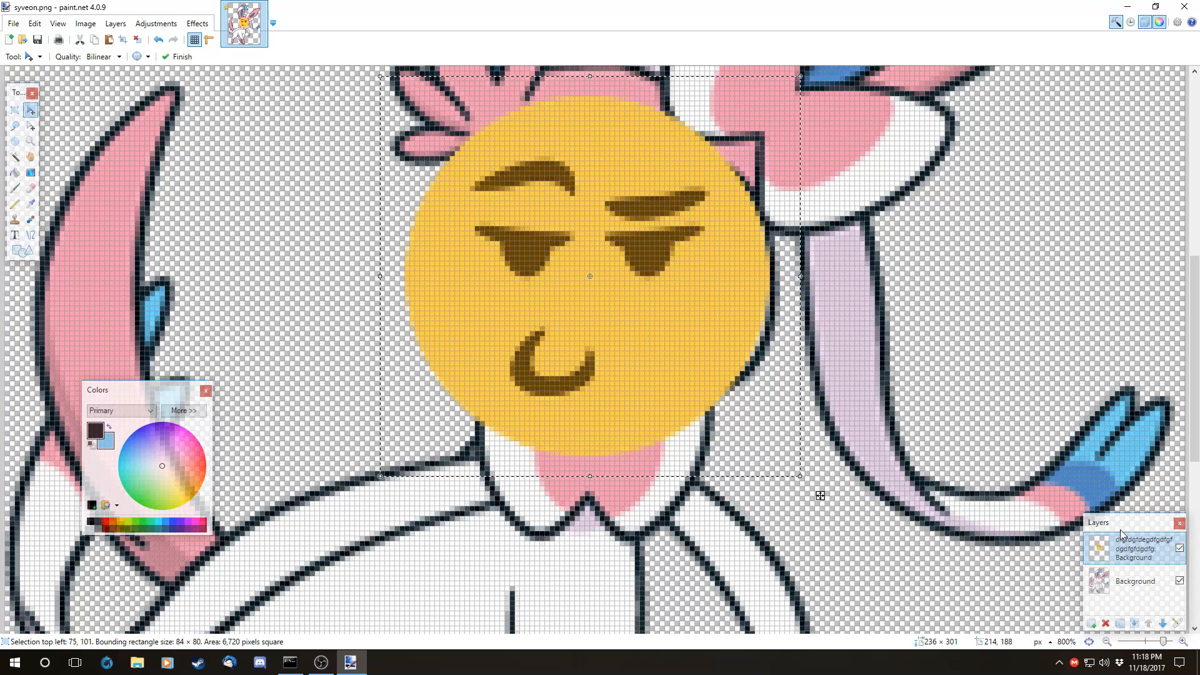
{"action": "left_click", "coordinate": [1181, 549]}
{"action": "left_click", "coordinate": [1181, 549]}
{"action": "left_click", "coordinate": [1181, 549]}
{"action": "left_click", "coordinate": [1181, 549]}
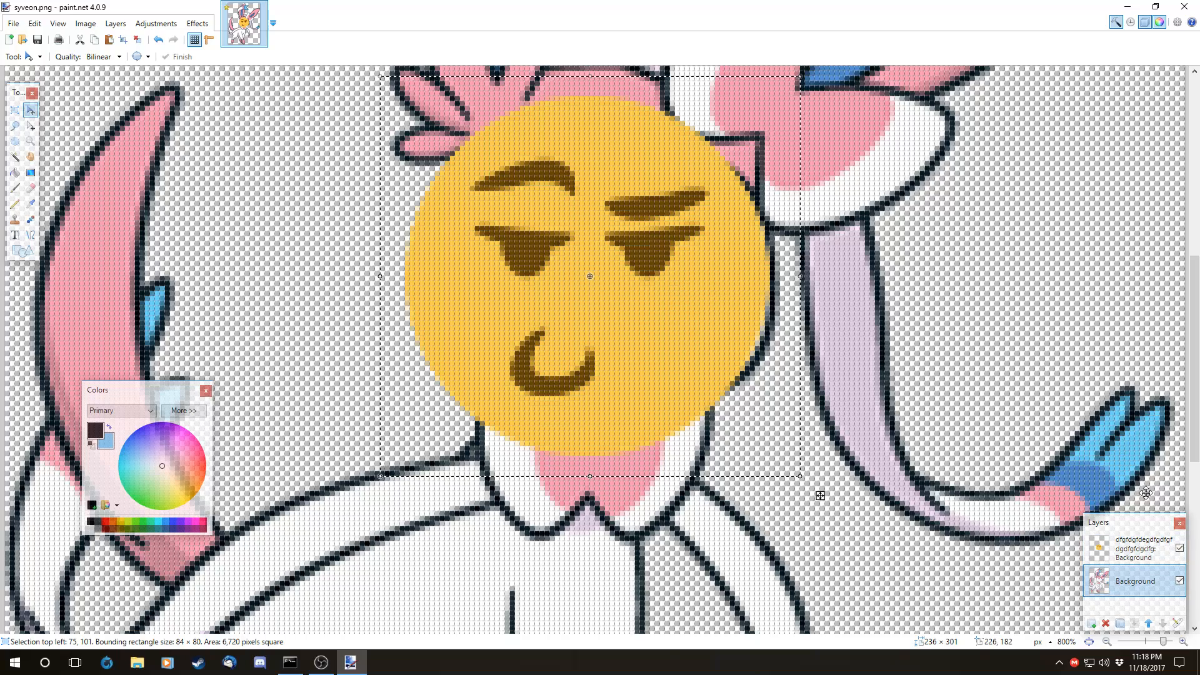
- Select the syveon's white face area on Background with the emoji hidden, and show and activate the emoji layer with that selection
{"action": "left_click", "coordinate": [1179, 549]}
{"action": "left_click", "coordinate": [15, 157]}
{"action": "left_click", "coordinate": [578, 327]}
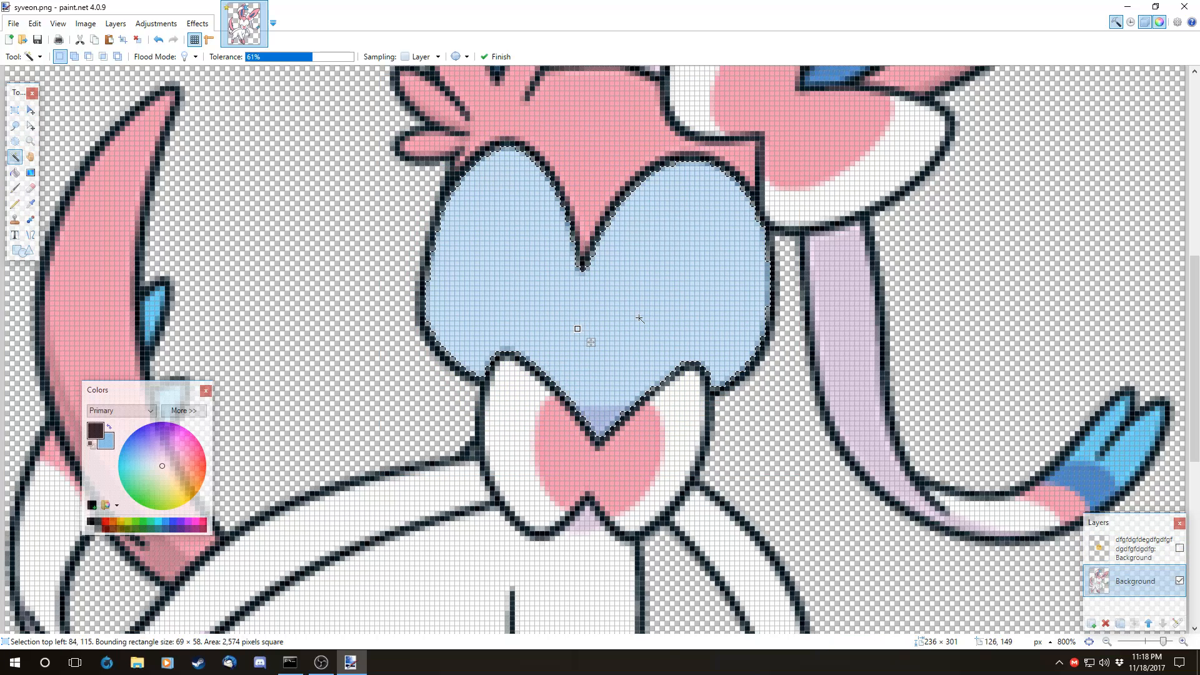
{"action": "left_click", "coordinate": [1180, 548]}
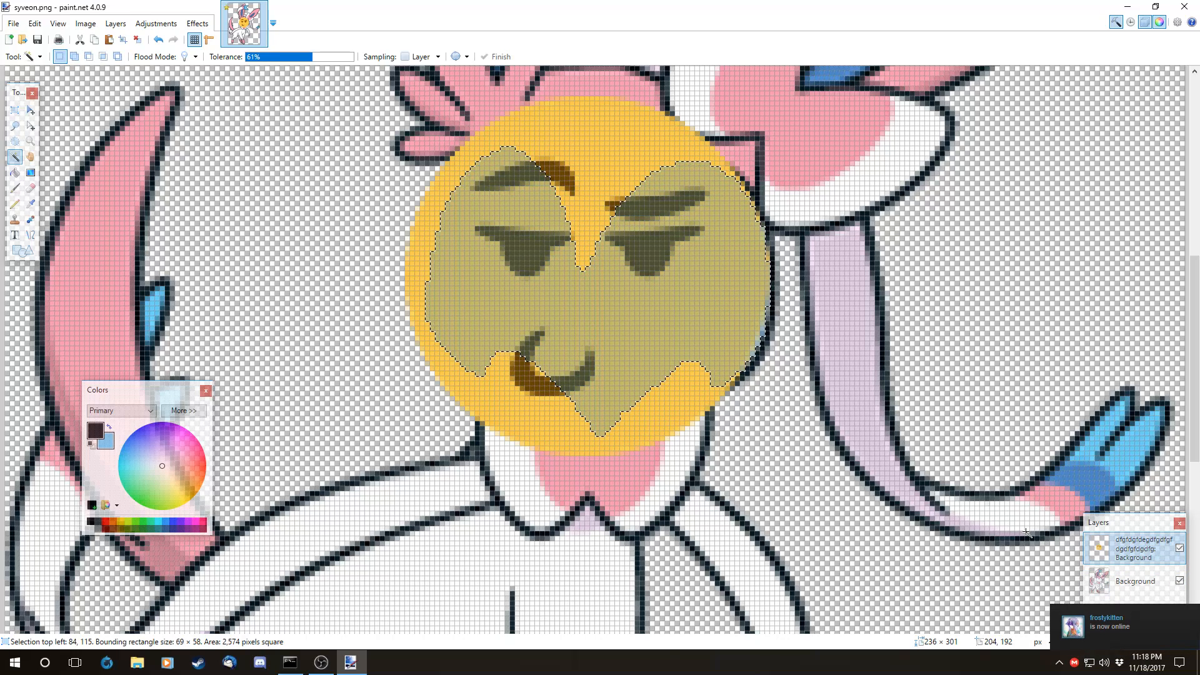
- Try selecting the emoji's yellow area and cutting the face-shaped area, undoing both to keep the face-shaped selection
{"action": "left_click", "coordinate": [505, 313]}
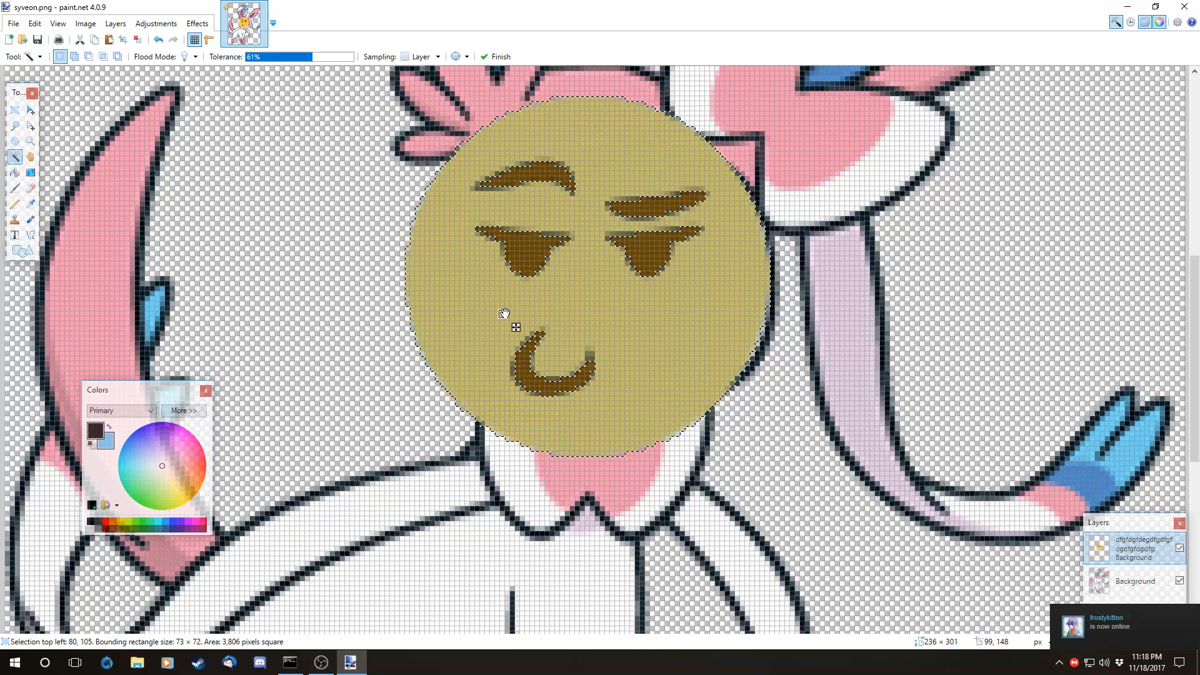
{"action": "key", "text": "ctrl+z"}
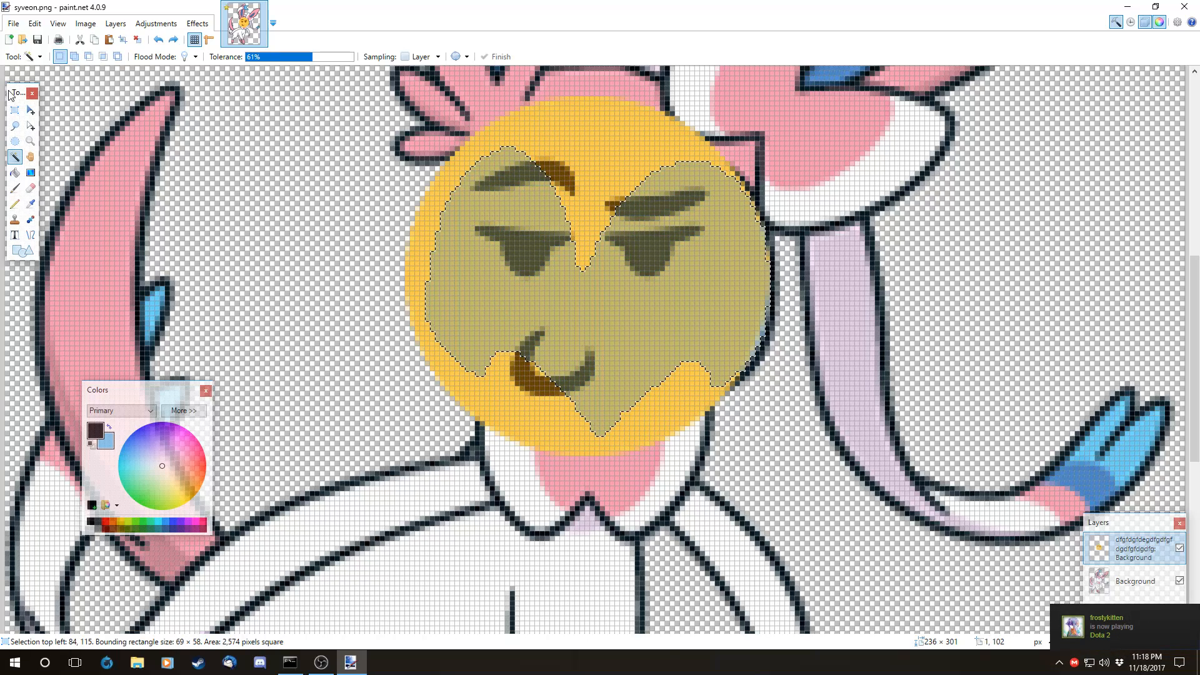
{"action": "left_click", "coordinate": [15, 111]}
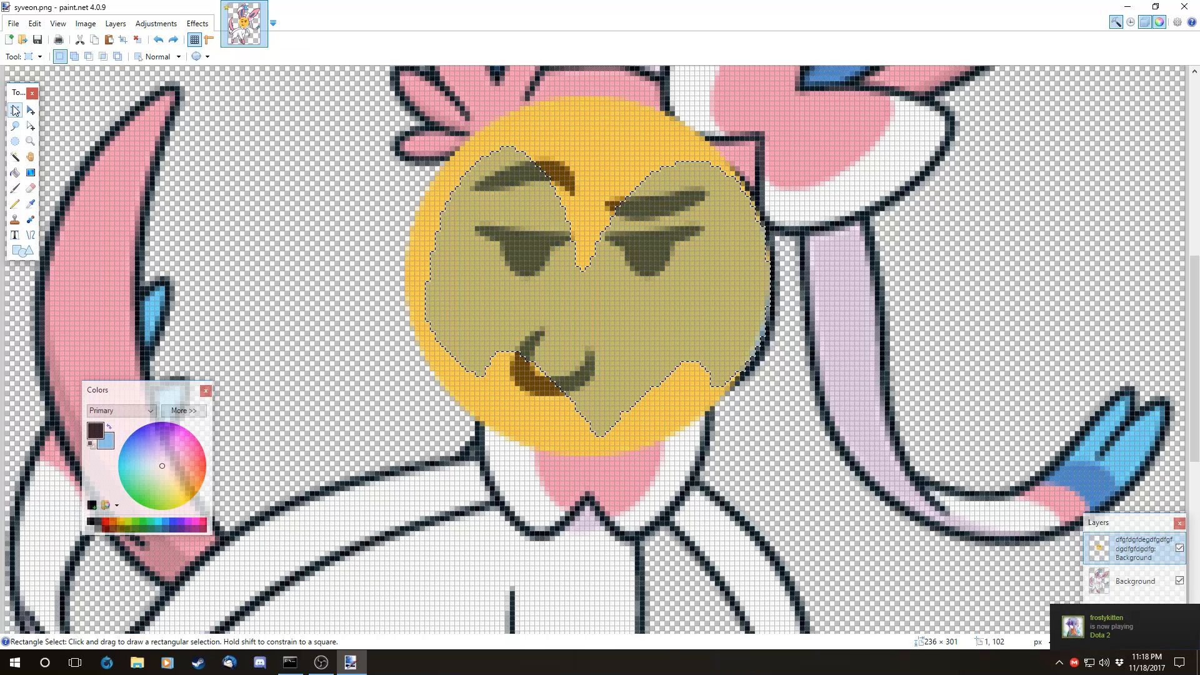
{"action": "left_click", "coordinate": [81, 39]}
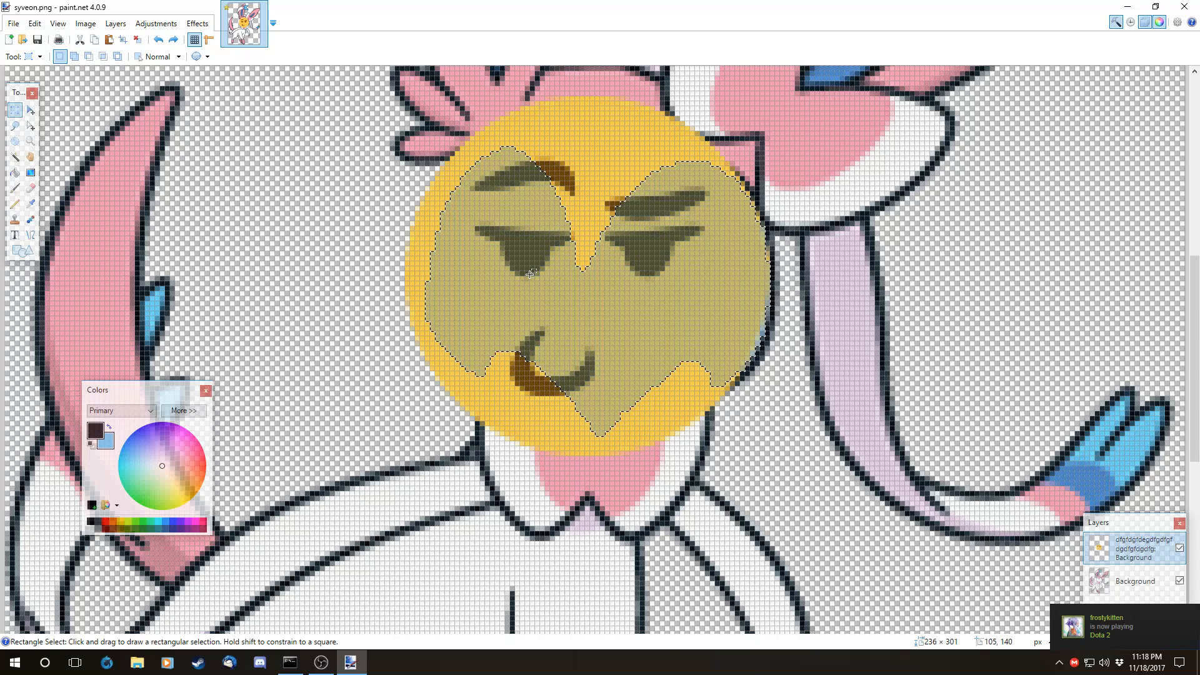
{"action": "key", "text": "ctrl+z"}
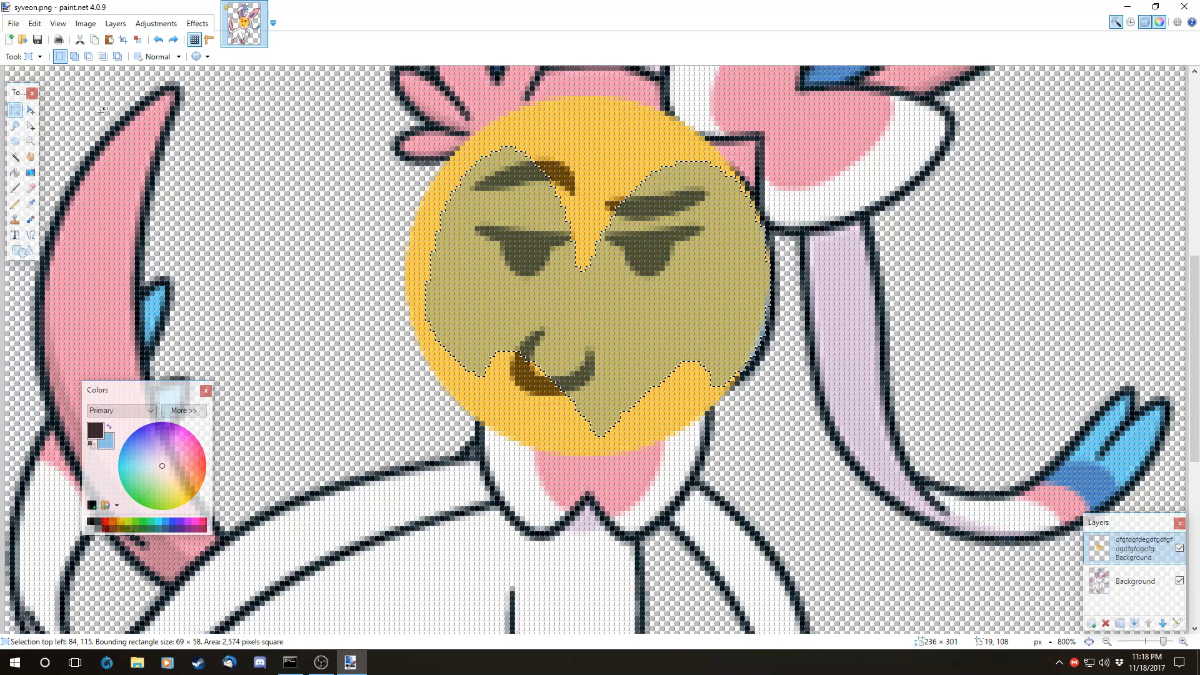
- Invert the face-shaped selection, erase the parts of the emoji outside the face, and deselect
{"action": "left_click", "coordinate": [40, 26]}
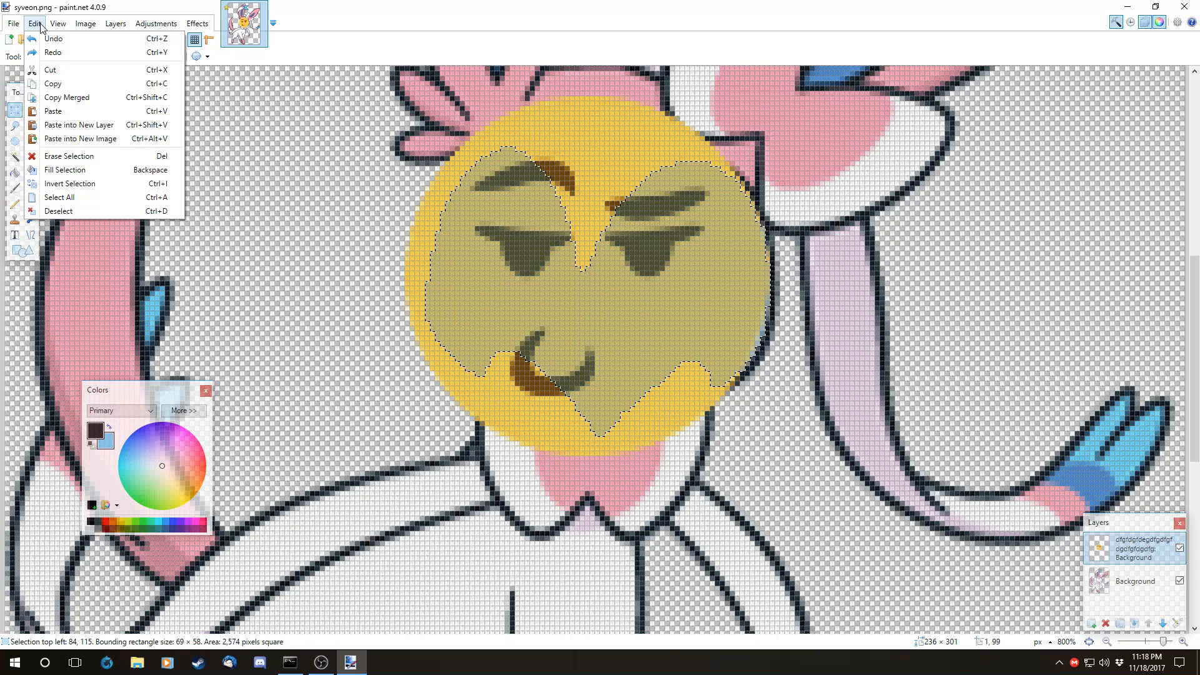
{"action": "left_click", "coordinate": [95, 184]}
{"action": "left_click", "coordinate": [30, 187]}
{"action": "mouse_move", "coordinate": [478, 422]}
{"action": "left_mouse_down"}
{"action": "mouse_move", "coordinate": [466, 377]}
{"action": "mouse_move", "coordinate": [545, 407]}
{"action": "mouse_move", "coordinate": [510, 361]}
{"action": "mouse_move", "coordinate": [509, 428]}
{"action": "mouse_move", "coordinate": [581, 483]}
{"action": "mouse_move", "coordinate": [748, 479]}
{"action": "mouse_move", "coordinate": [784, 442]}
{"action": "mouse_move", "coordinate": [739, 376]}
{"action": "mouse_move", "coordinate": [759, 297]}
{"action": "mouse_move", "coordinate": [758, 188]}
{"action": "mouse_move", "coordinate": [647, 122]}
{"action": "mouse_move", "coordinate": [568, 239]}
{"action": "mouse_move", "coordinate": [694, 195]}
{"action": "mouse_move", "coordinate": [628, 222]}
{"action": "mouse_move", "coordinate": [549, 213]}
{"action": "mouse_move", "coordinate": [657, 187]}
{"action": "mouse_move", "coordinate": [566, 135]}
{"action": "mouse_move", "coordinate": [649, 95]}
{"action": "mouse_move", "coordinate": [537, 128]}
{"action": "mouse_move", "coordinate": [513, 107]}
{"action": "mouse_move", "coordinate": [396, 275]}
{"action": "mouse_move", "coordinate": [422, 185]}
{"action": "mouse_move", "coordinate": [428, 335]}
{"action": "mouse_move", "coordinate": [449, 380]}
{"action": "left_mouse_up"}
{"action": "key", "text": "ctrl+d"}
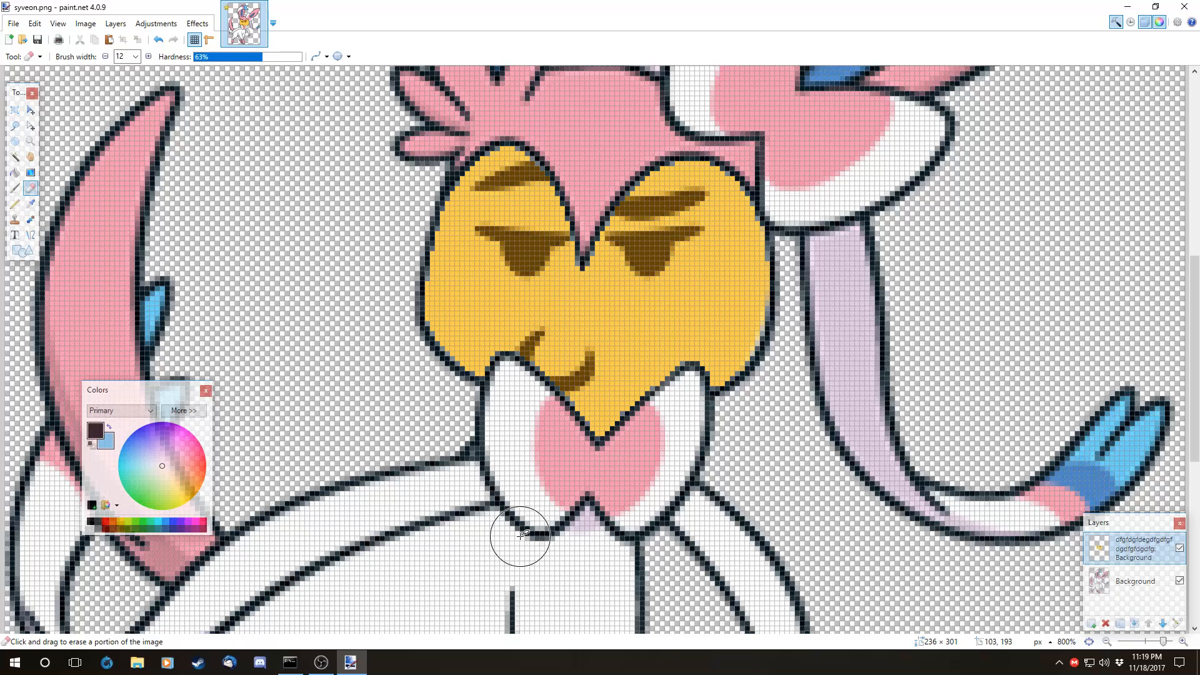
- Merge the emoji layer down into Background and save the image to the desktop as PNG bgdfgdfgdfgfd with Auto-detect bit depth
{"action": "scroll", "coordinate": [520, 536], "scroll_direction": "down", "scroll_amount": 5}
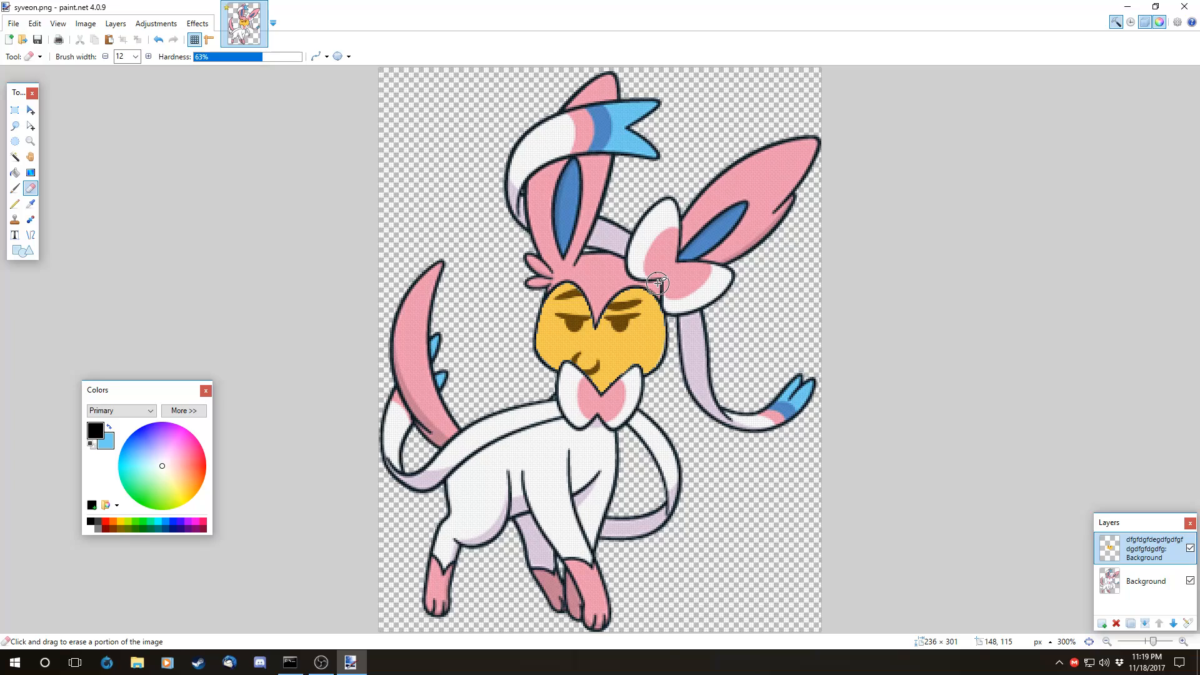
{"action": "left_click", "coordinate": [1145, 624]}
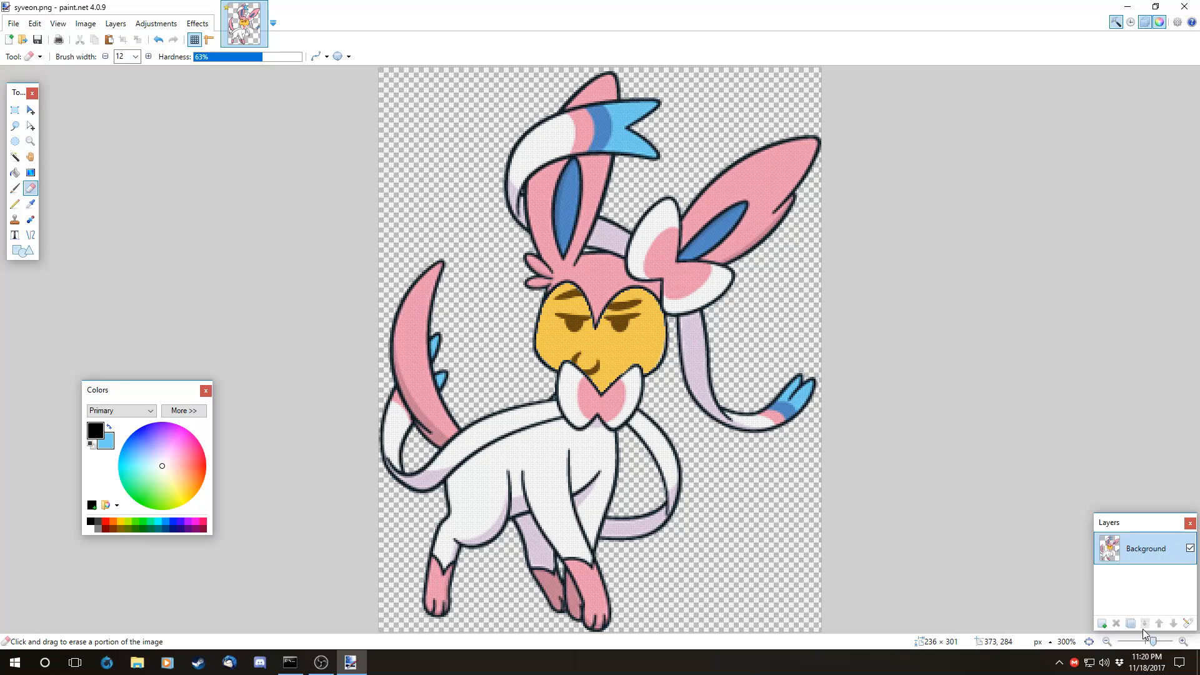
{"action": "left_click", "coordinate": [12, 27]}
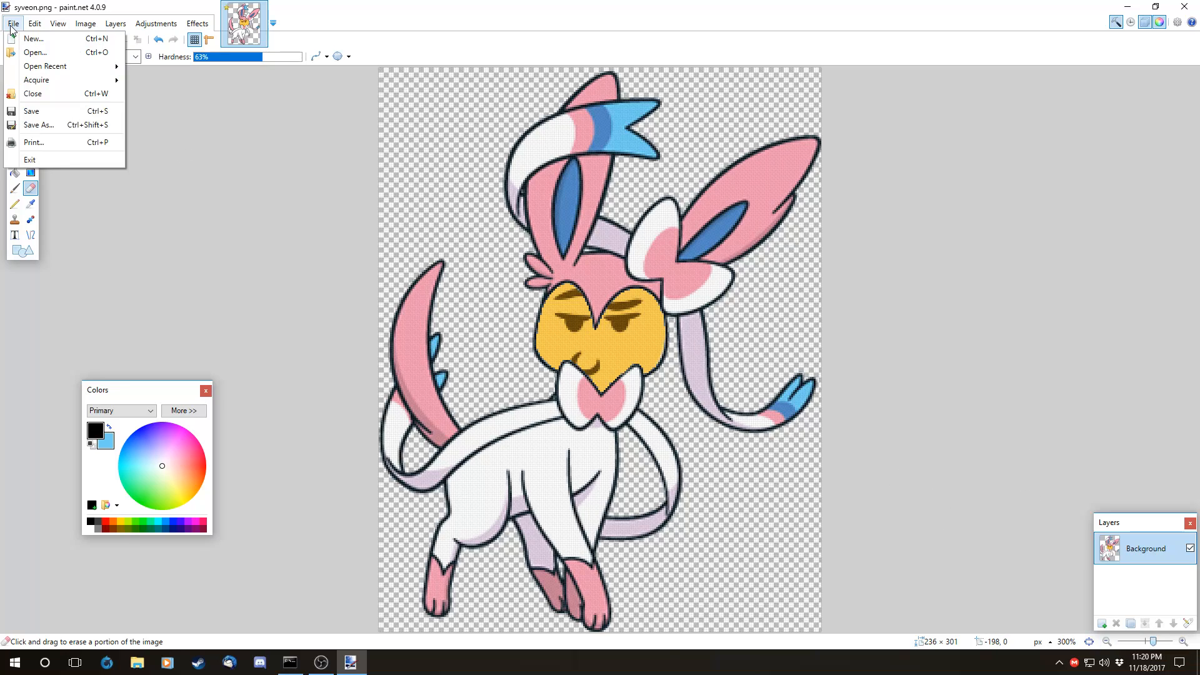
{"action": "left_click", "coordinate": [52, 123]}
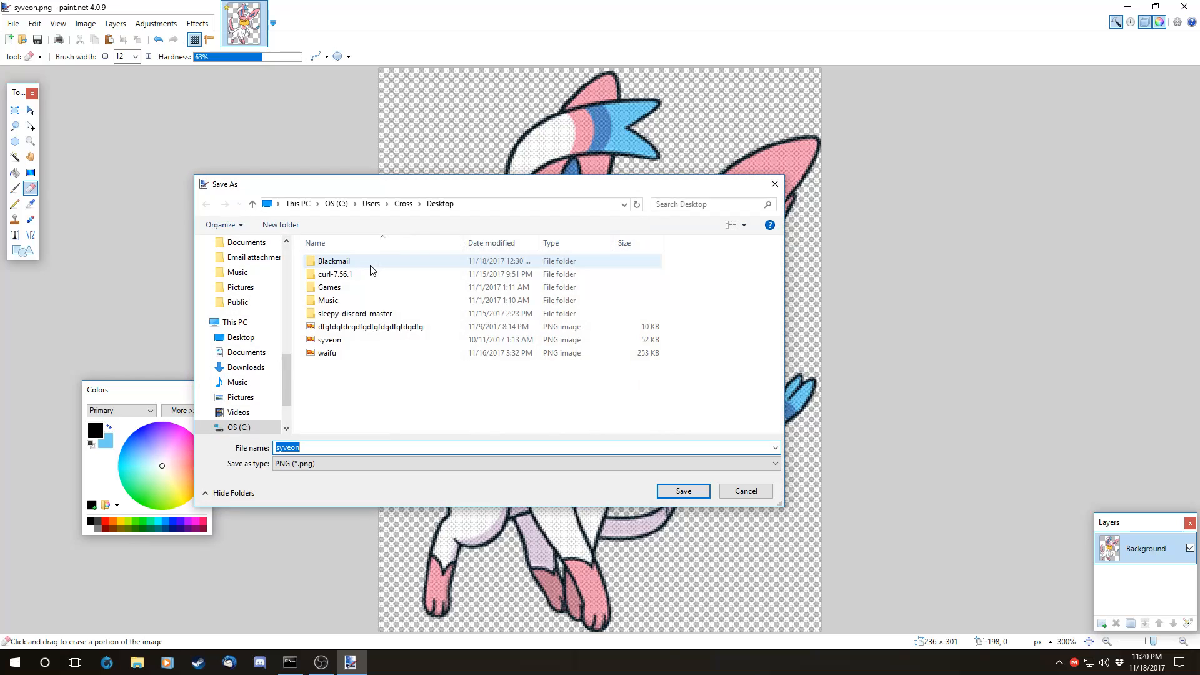
{"action": "type", "text": "dfgdfgdfgdfgd"}
{"action": "left_click", "coordinate": [683, 491]}
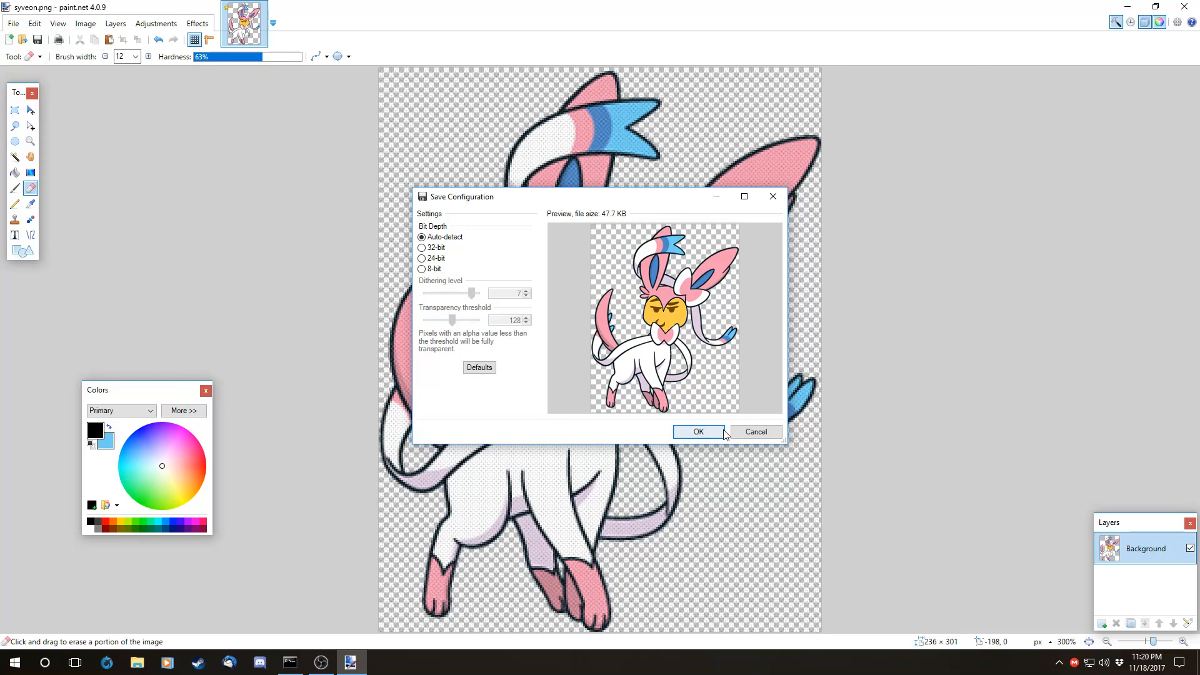
{"action": "left_click", "coordinate": [696, 430]}
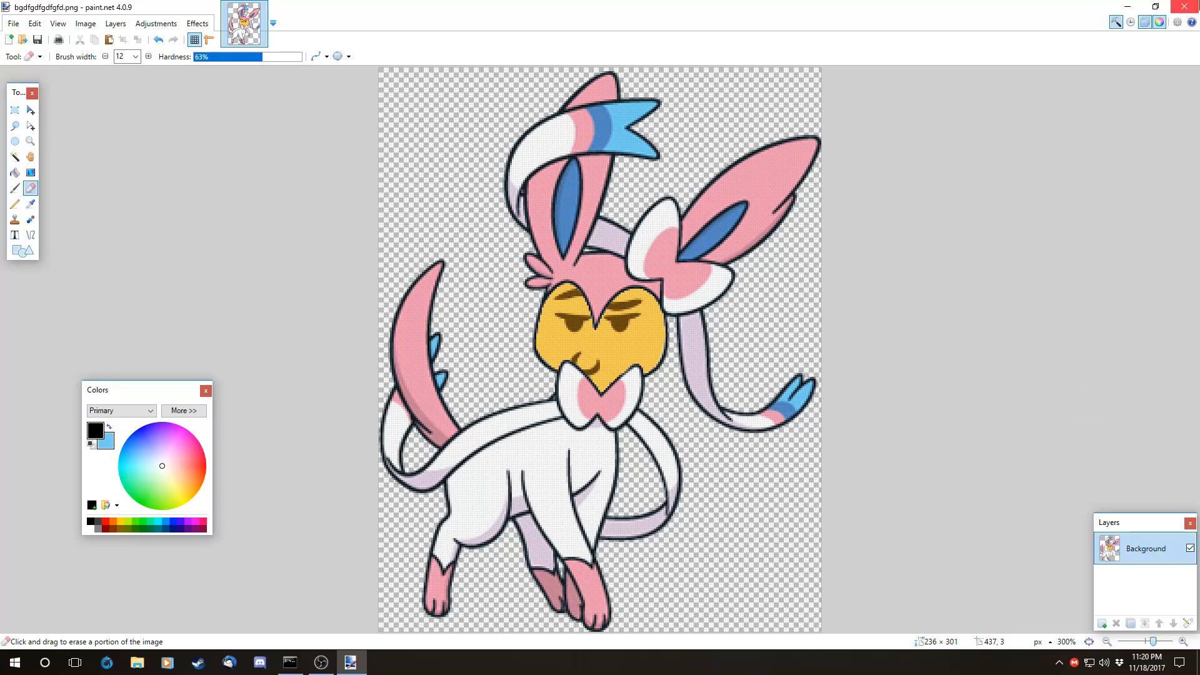
- Close paint.net and examine the saved bgdfgdfgdfgfd image from the desktop up close in Windows Photo Viewer
{"action": "left_click", "coordinate": [1185, 6]}
{"action": "double_click", "coordinate": [23, 403]}
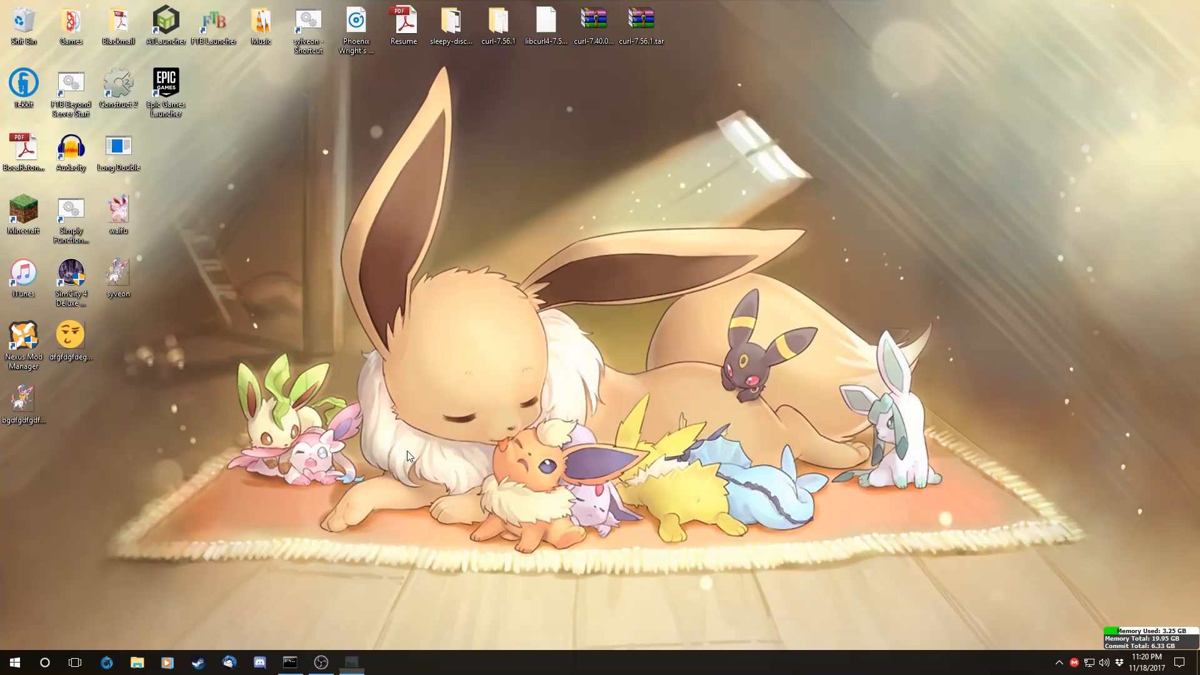
{"action": "left_click", "coordinate": [1184, 6]}
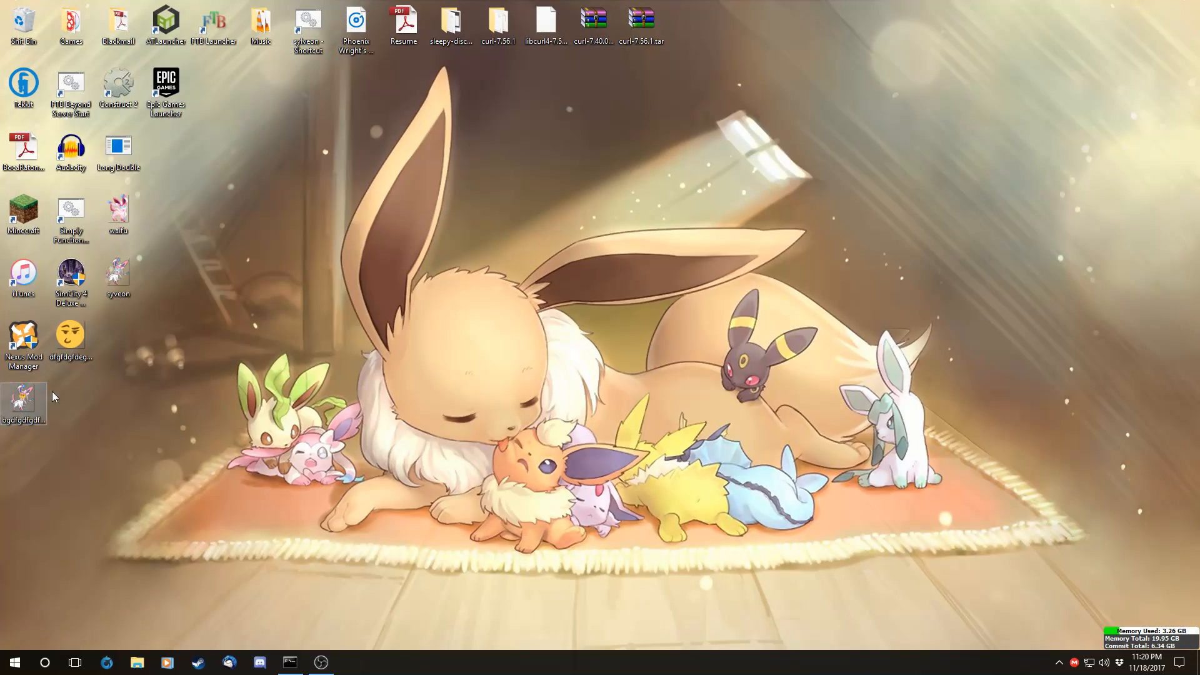
{"action": "double_click", "coordinate": [23, 400]}
{"action": "scroll", "coordinate": [595, 323], "scroll_direction": "up", "scroll_amount": 6}
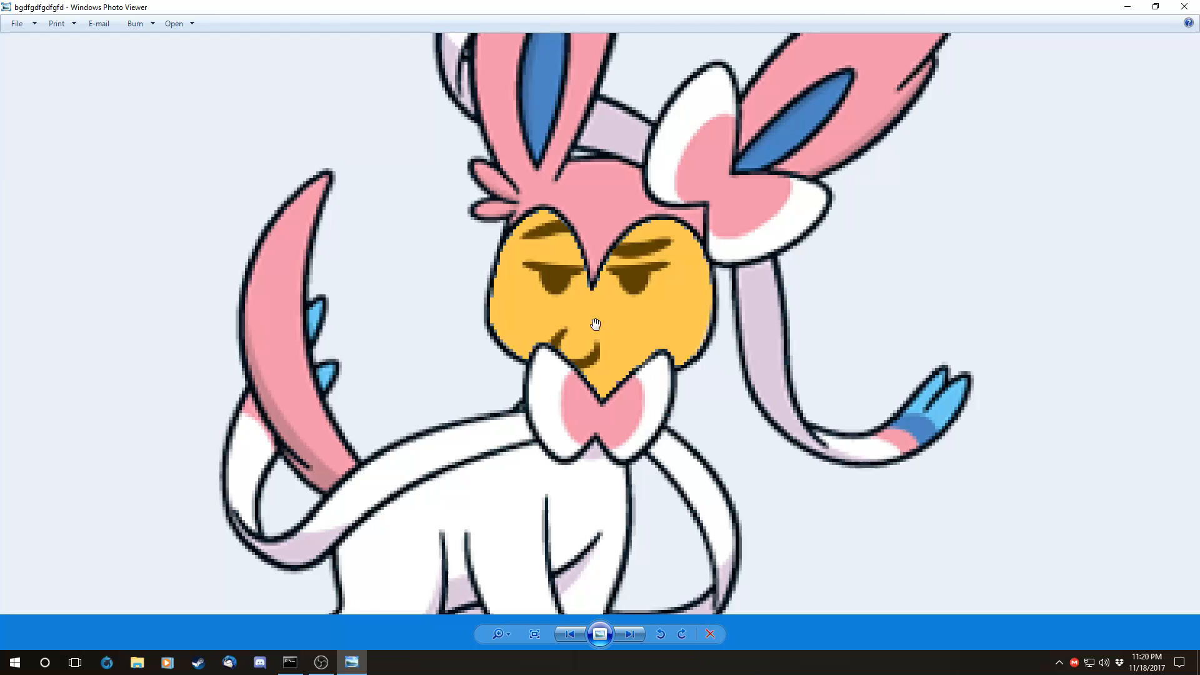
{"action": "scroll", "coordinate": [595, 324], "scroll_direction": "down", "scroll_amount": 6}
{"action": "key", "text": "alt+F4"}
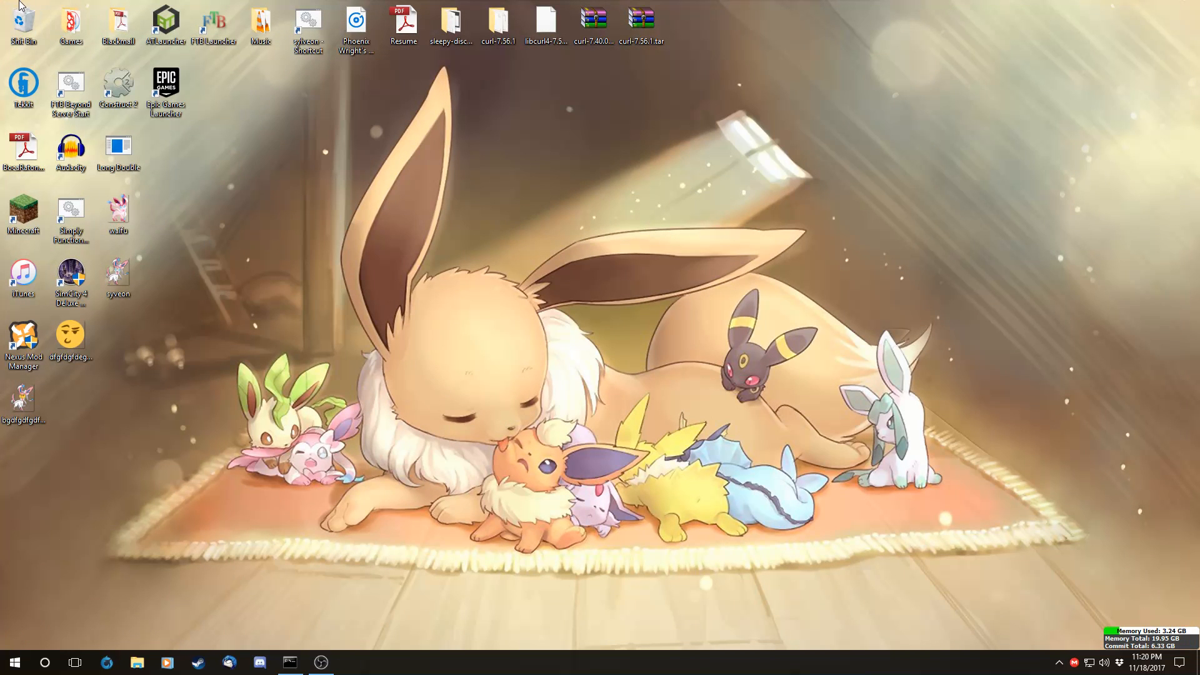
- View the heist vee two and hesit images in the Homemade Memes folder inside Blackmail, and close the folder
{"action": "double_click", "coordinate": [116, 20]}
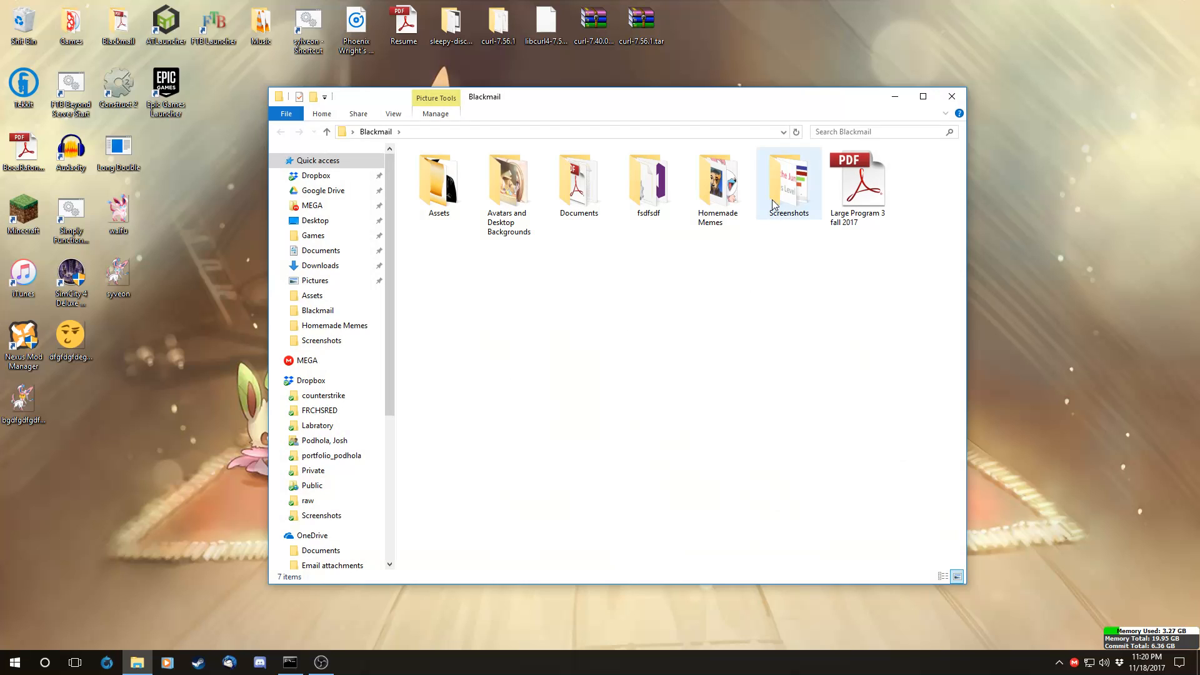
{"action": "double_click", "coordinate": [718, 188]}
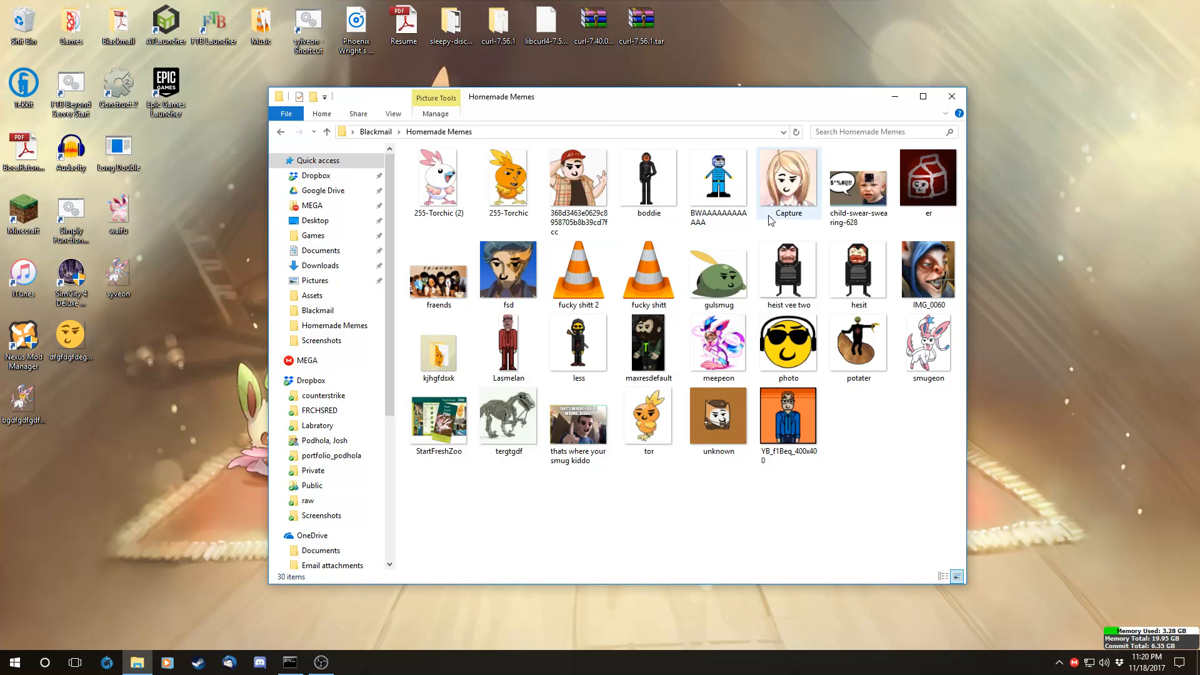
{"action": "double_click", "coordinate": [801, 306]}
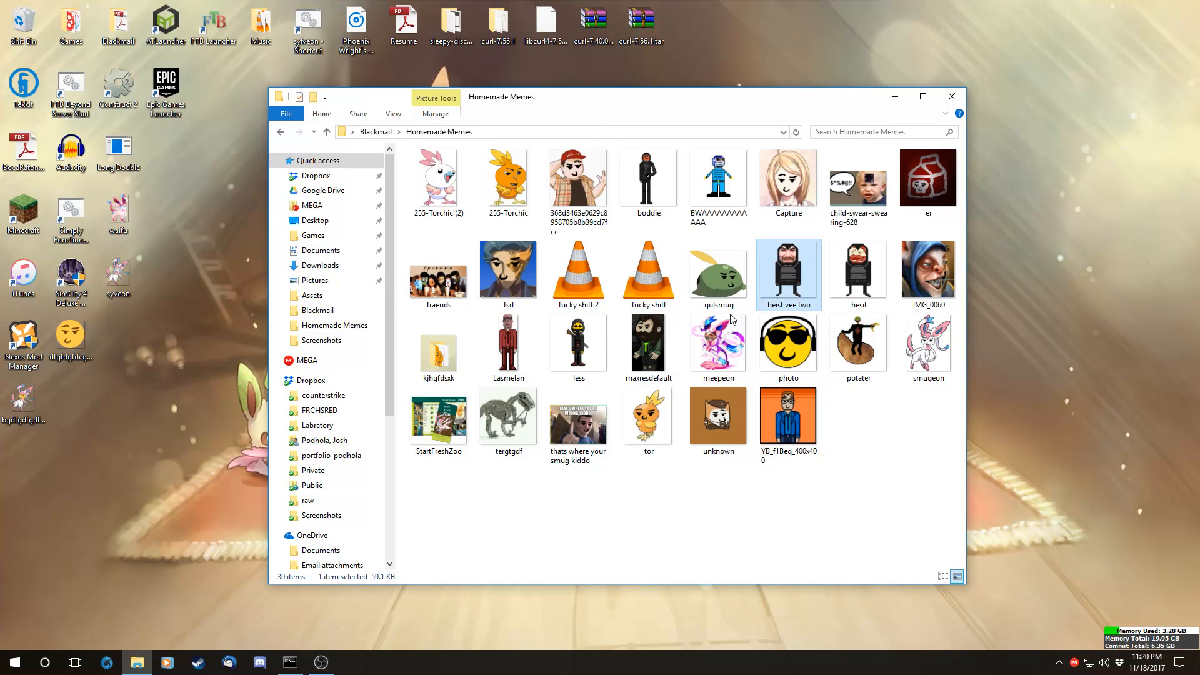
{"action": "left_click", "coordinate": [1186, 6]}
{"action": "double_click", "coordinate": [859, 275]}
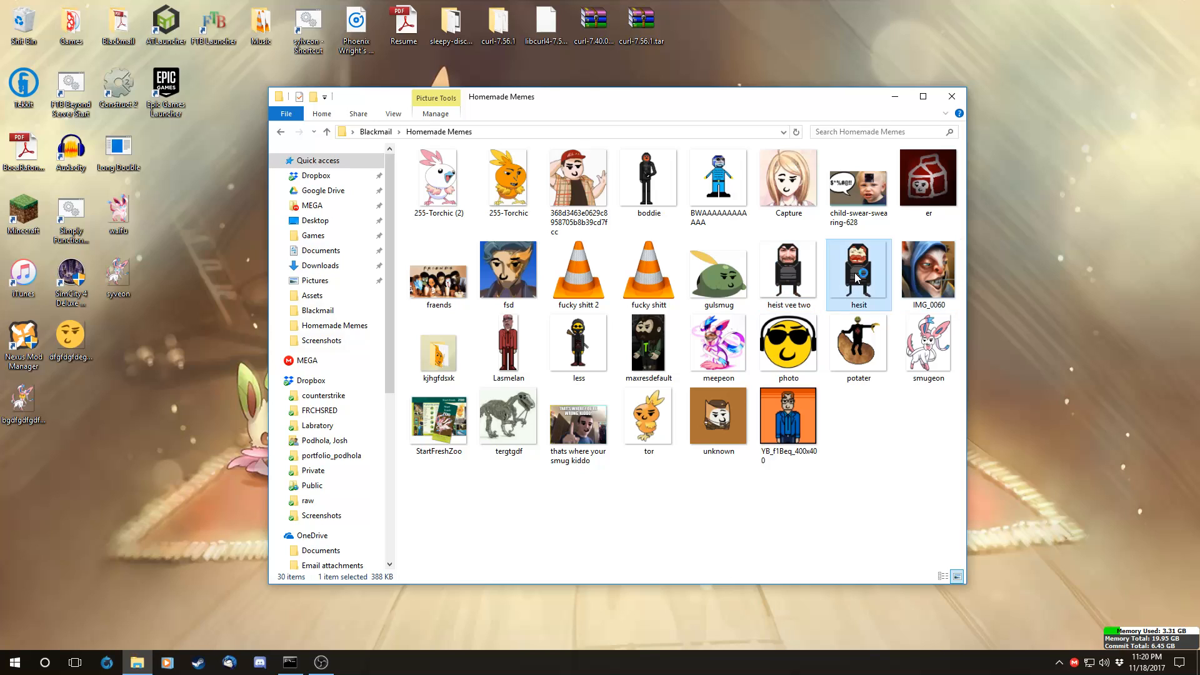
{"action": "left_click", "coordinate": [1186, 6]}
{"action": "left_click", "coordinate": [951, 97]}
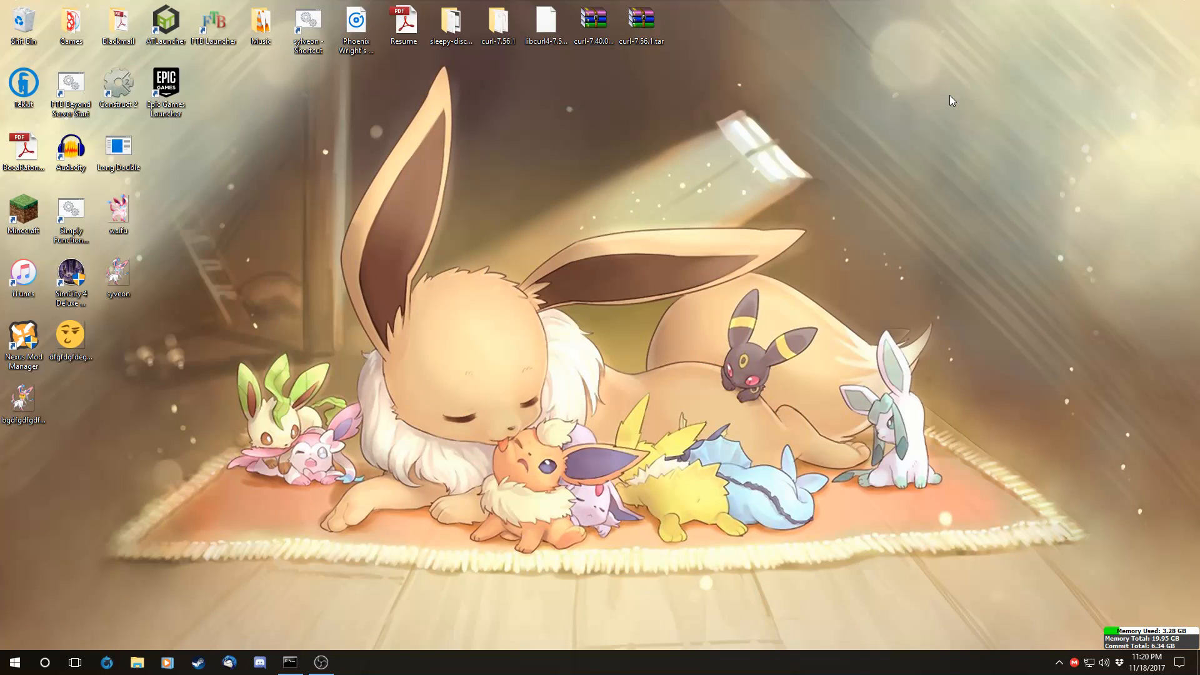